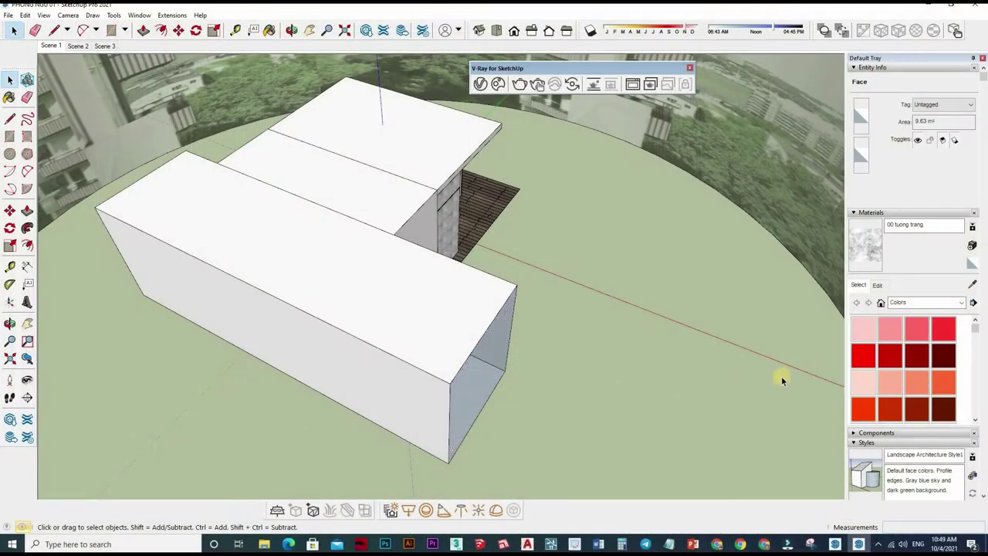
Step: Orbit and zoom to bring the box's interior wall and floor into view
{"action": "middle_click_drag", "start_coordinate": [781, 379], "coordinate": [535, 392]}
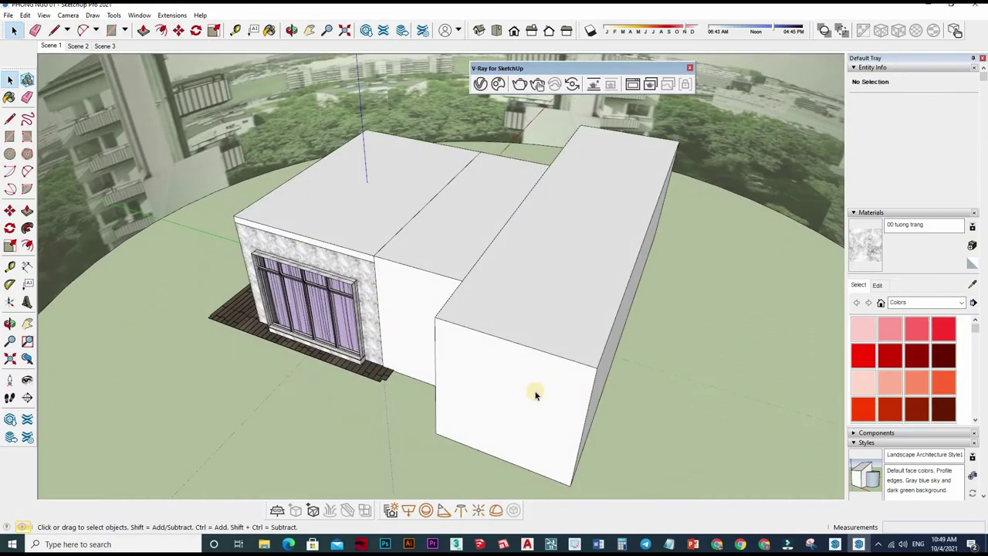
{"action": "left_click", "coordinate": [534, 391]}
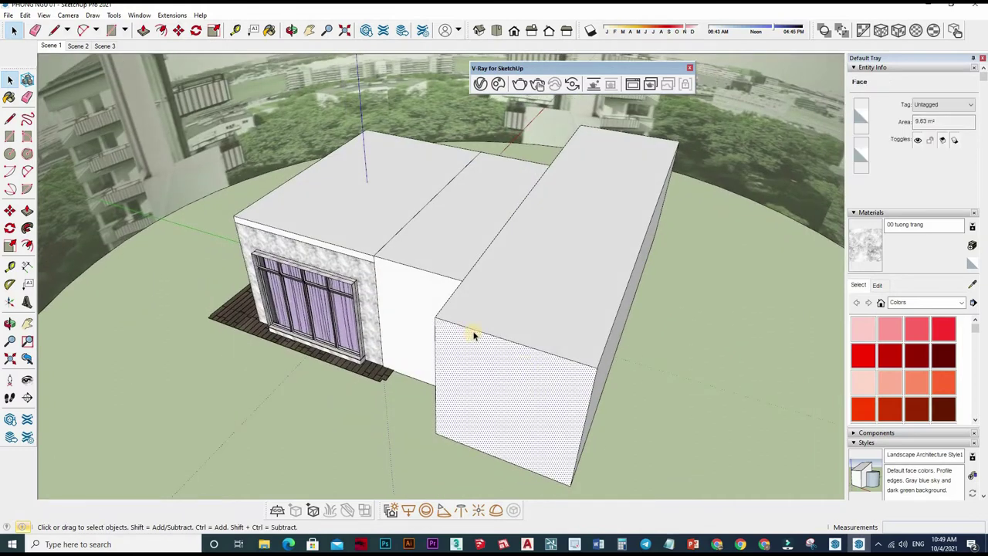
{"action": "scroll", "coordinate": [453, 311], "scroll_direction": "up", "scroll_amount": 3}
{"action": "left_click", "coordinate": [428, 309]}
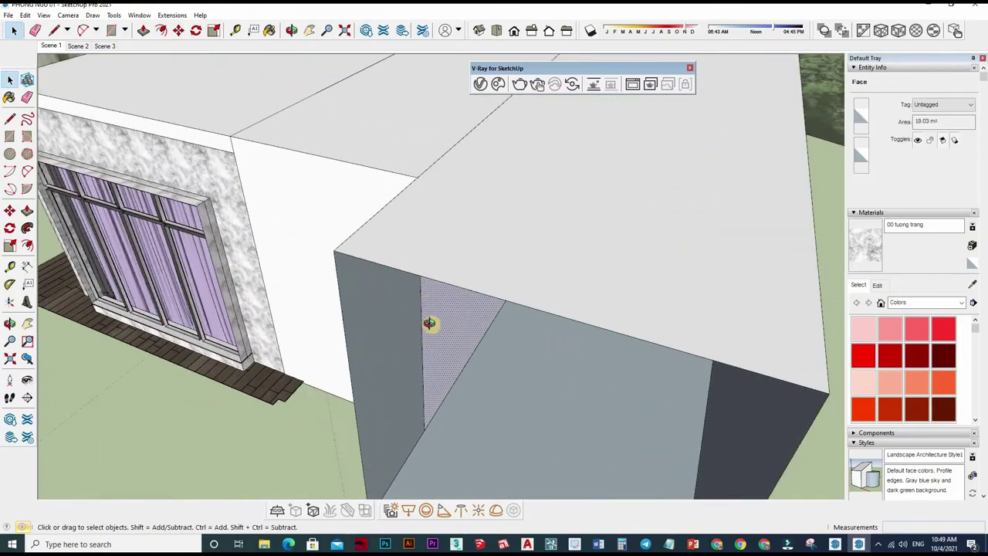
{"action": "mouse_move", "coordinate": [424, 262]}
{"action": "middle_mouse_down"}
{"action": "mouse_move", "coordinate": [435, 162]}
{"action": "mouse_move", "coordinate": [342, 217]}
{"action": "mouse_move", "coordinate": [490, 201]}
{"action": "mouse_move", "coordinate": [572, 287]}
{"action": "mouse_move", "coordinate": [587, 278]}
{"action": "middle_mouse_up"}
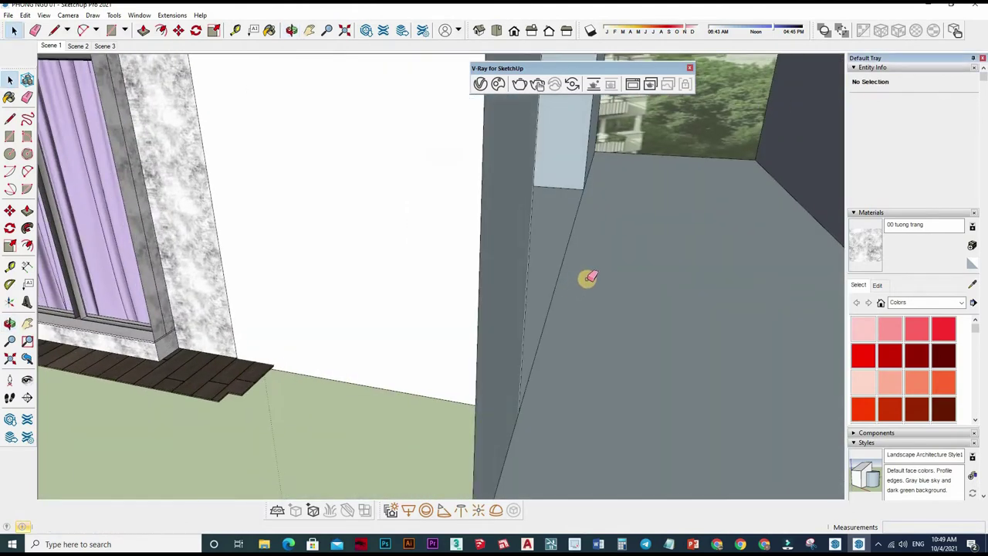
Step: Erase the diagonal edge on the interior wall, then select the connected wall and floor geometry
{"action": "key", "text": "e"}
{"action": "left_click", "coordinate": [552, 267]}
{"action": "key", "text": "space"}
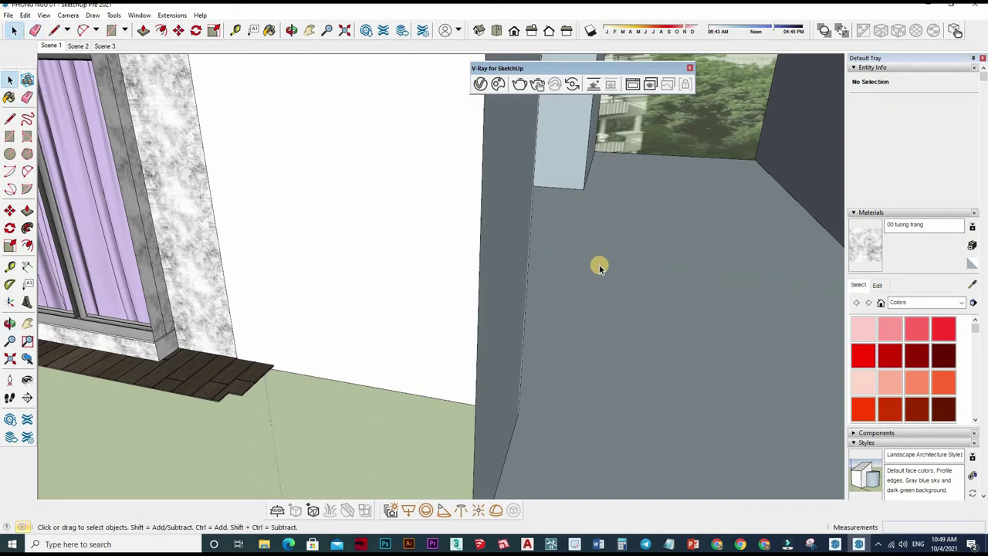
{"action": "triple_click", "coordinate": [600, 266]}
Step: Orbit and zoom inside the room to frame the bed and headboard wall
{"action": "right_click", "coordinate": [600, 266]}
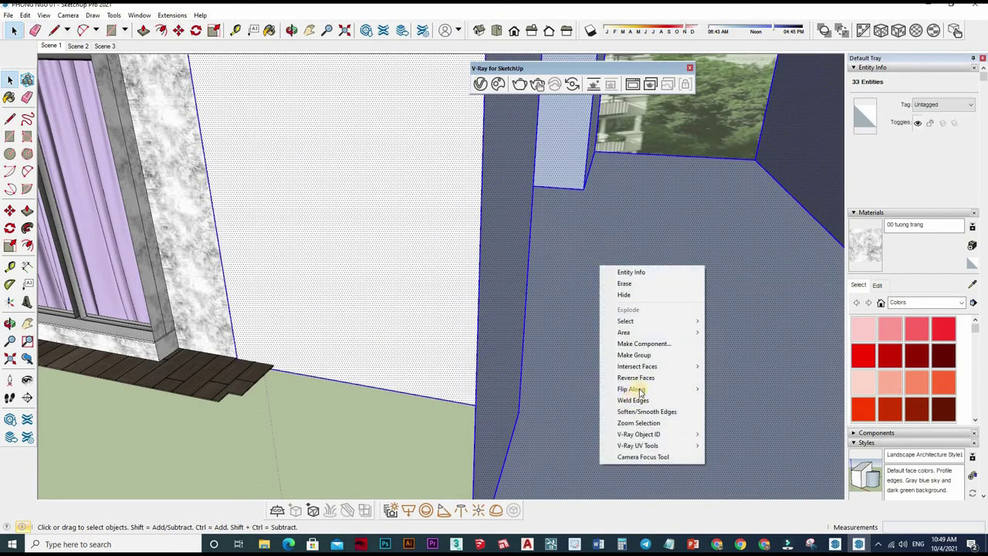
{"action": "mouse_move", "coordinate": [529, 221]}
{"action": "middle_mouse_down"}
{"action": "mouse_move", "coordinate": [569, 274]}
{"action": "mouse_move", "coordinate": [286, 337]}
{"action": "mouse_move", "coordinate": [342, 267]}
{"action": "mouse_move", "coordinate": [409, 218]}
{"action": "middle_mouse_up"}
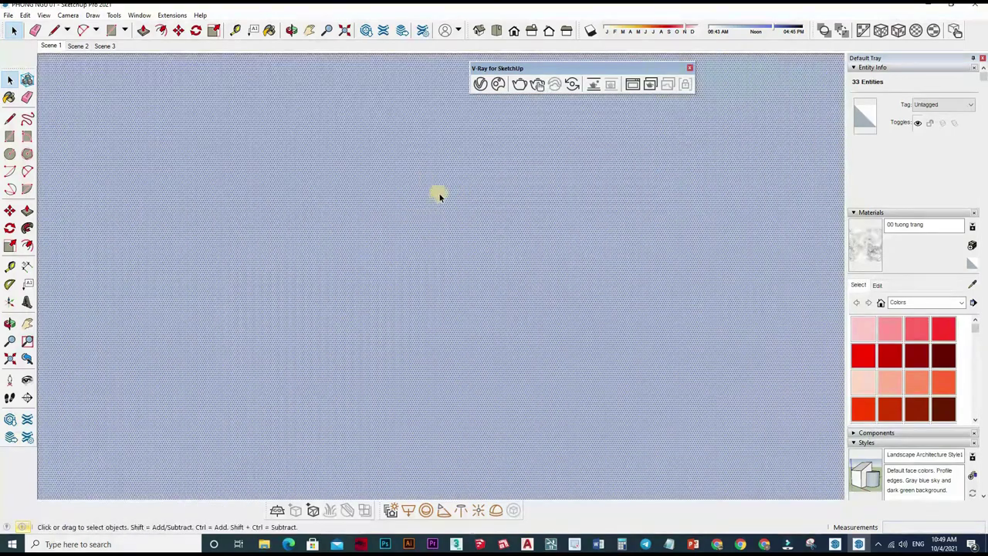
{"action": "mouse_move", "coordinate": [455, 185]}
{"action": "middle_mouse_down"}
{"action": "mouse_move", "coordinate": [536, 410]}
{"action": "mouse_move", "coordinate": [447, 273]}
{"action": "mouse_move", "coordinate": [518, 348]}
{"action": "mouse_move", "coordinate": [490, 316]}
{"action": "mouse_move", "coordinate": [510, 305]}
{"action": "mouse_move", "coordinate": [544, 310]}
{"action": "mouse_move", "coordinate": [548, 332]}
{"action": "middle_mouse_up"}
{"action": "scroll", "coordinate": [525, 307], "scroll_direction": "up", "scroll_amount": 2}
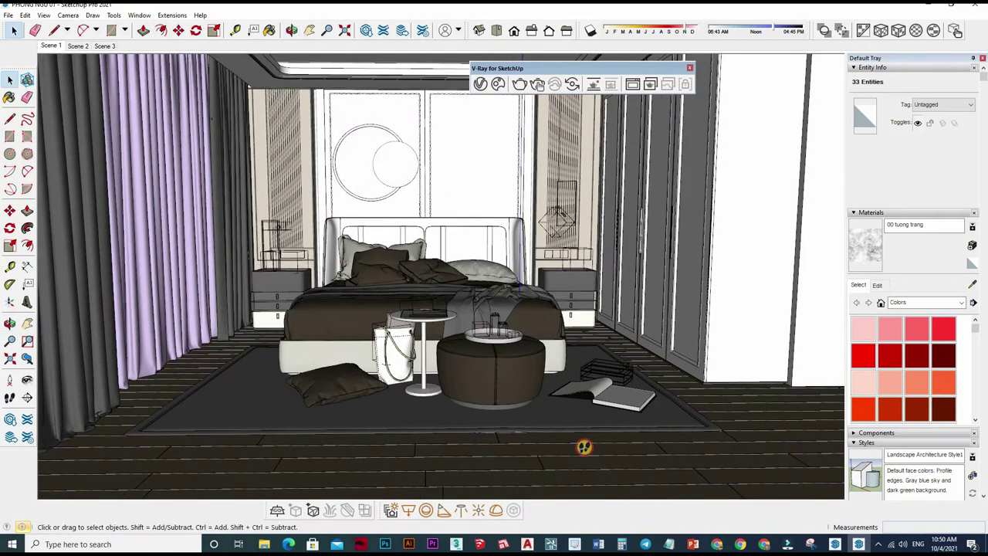
Step: Set the walk eye height to 1200 mm and the field of view to 45°
{"action": "key", "text": "w"}
{"action": "left_click_drag", "start_coordinate": [568, 435], "coordinate": [570, 434]}
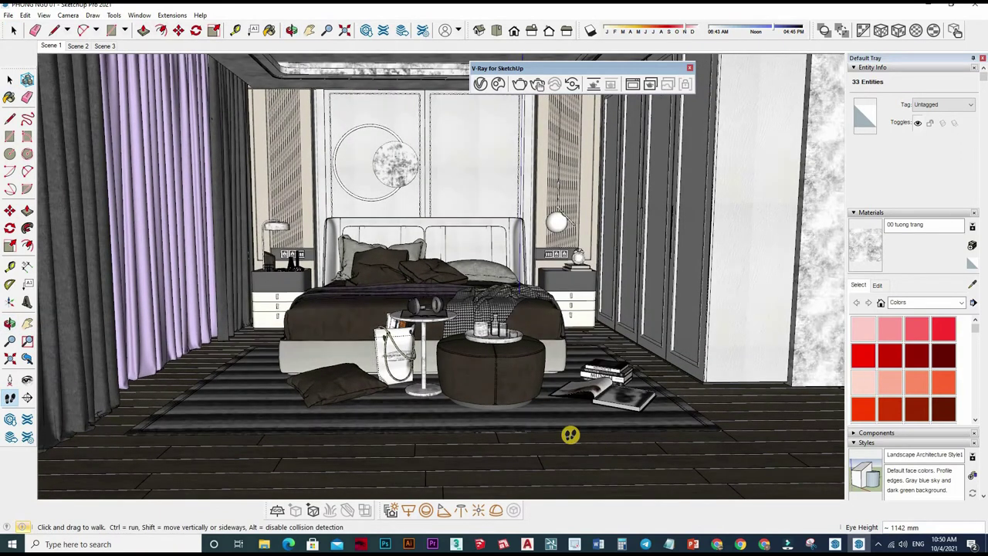
{"action": "type", "text": "1500"}
{"action": "key", "text": "Return"}
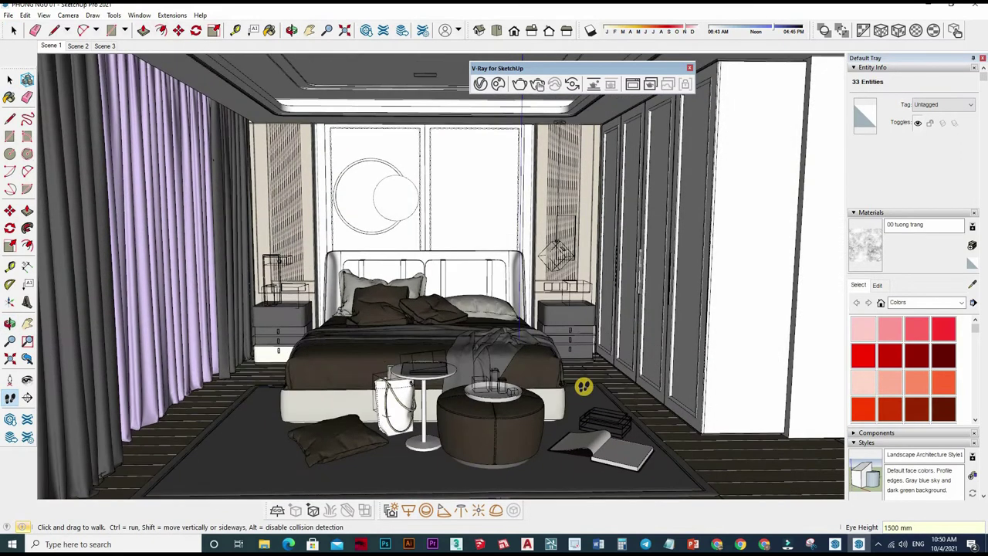
{"action": "type", "text": "1200"}
{"action": "key", "text": "Return"}
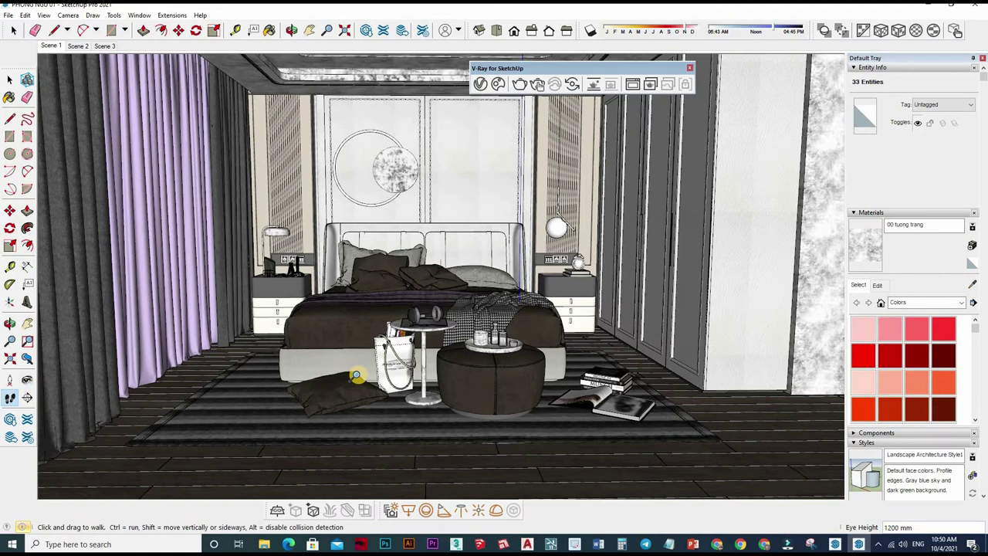
{"action": "key", "text": "z"}
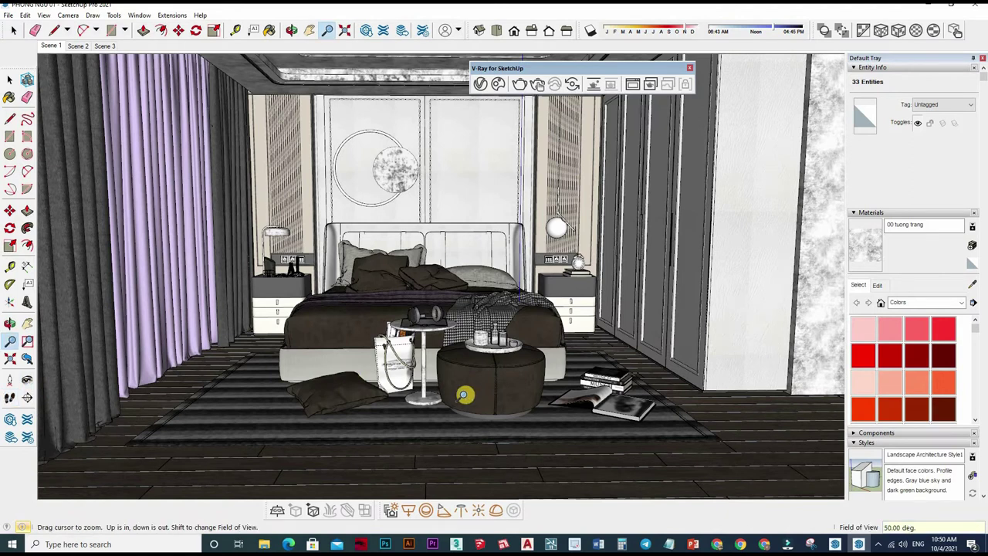
{"action": "scroll", "coordinate": [466, 395], "scroll_direction": "down", "scroll_amount": 2}
{"action": "type", "text": "45"}
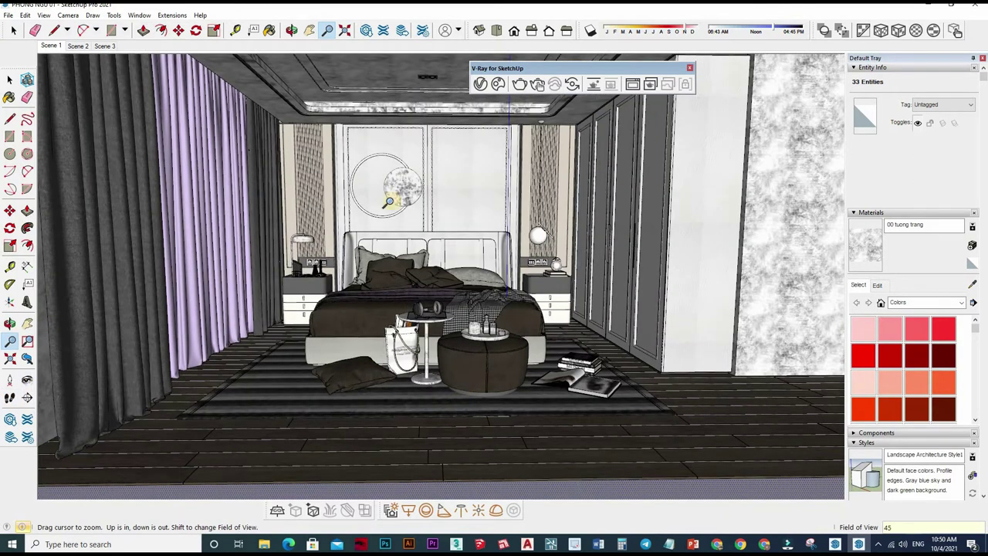
{"action": "key", "text": "Return"}
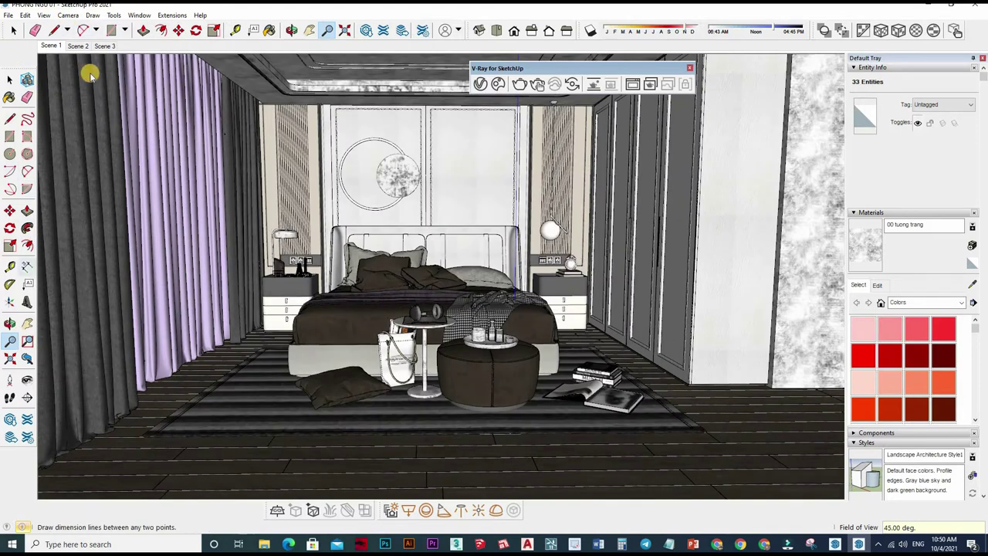
Step: Switch the camera to Two-Point Perspective and adjust the camera position
{"action": "left_click", "coordinate": [68, 14]}
{"action": "key", "text": "Down"}
{"action": "key", "text": "Return"}
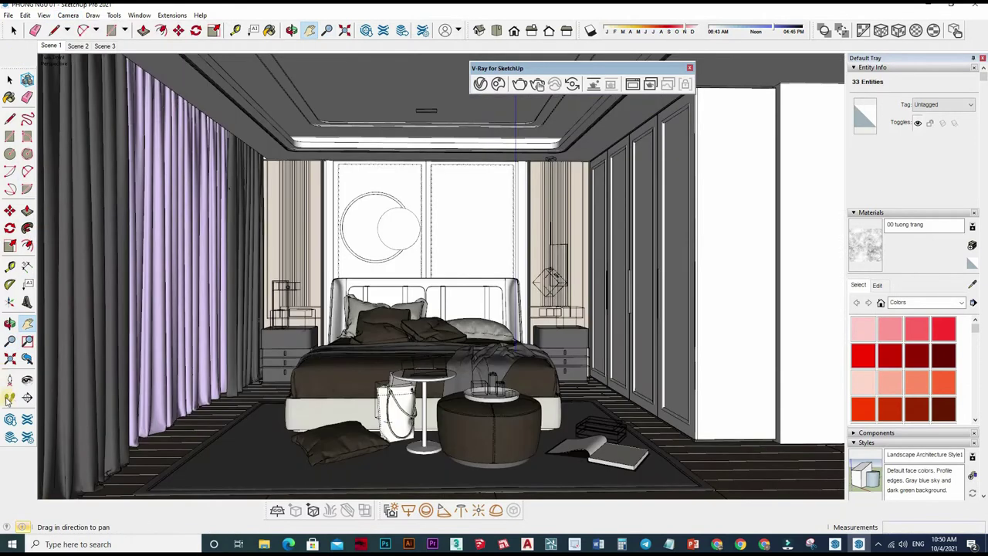
{"action": "left_click", "coordinate": [9, 398]}
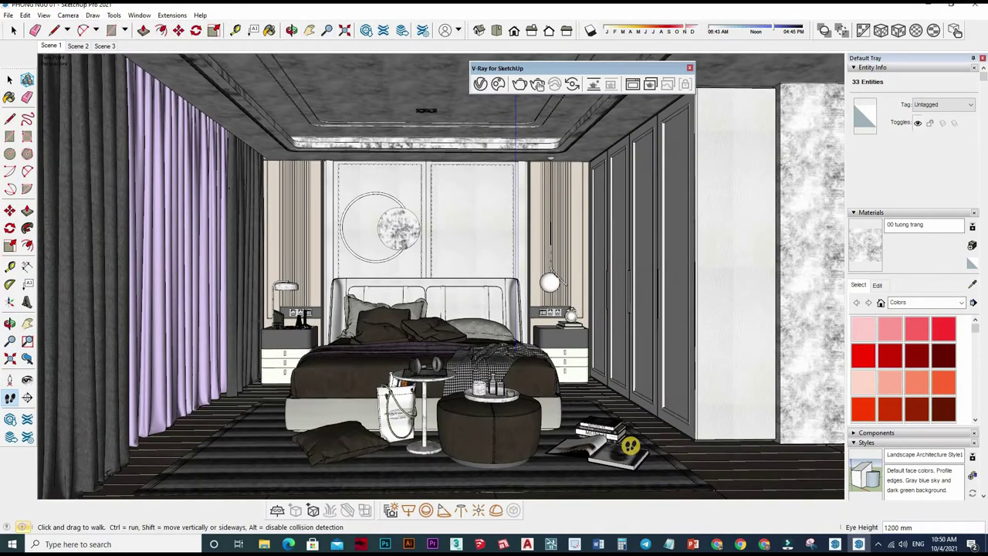
{"action": "left_click_drag", "start_coordinate": [630, 445], "coordinate": [636, 446], "text": "shift"}
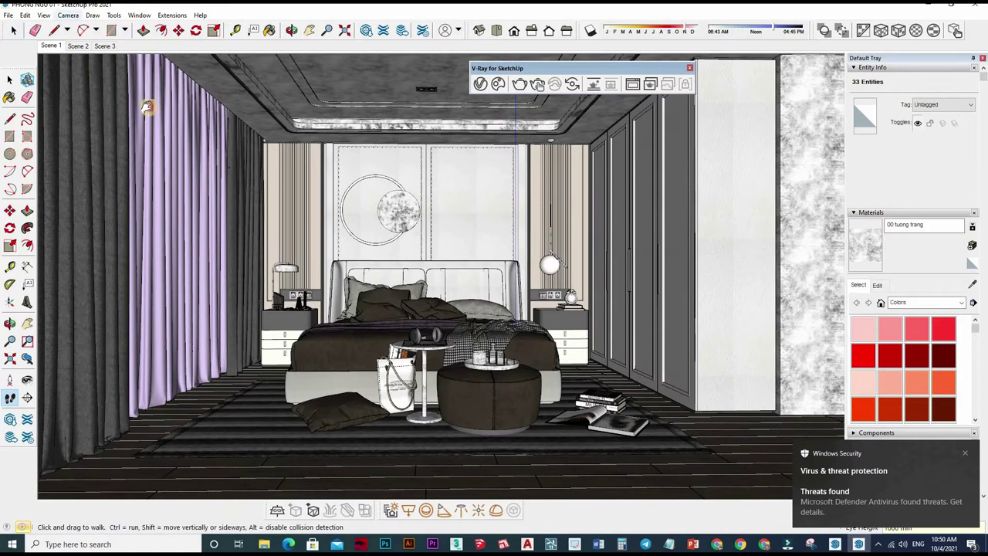
{"action": "left_click", "coordinate": [68, 15]}
{"action": "left_click_drag", "start_coordinate": [42, 266], "coordinate": [116, 370]}
{"action": "left_click", "coordinate": [78, 46]}
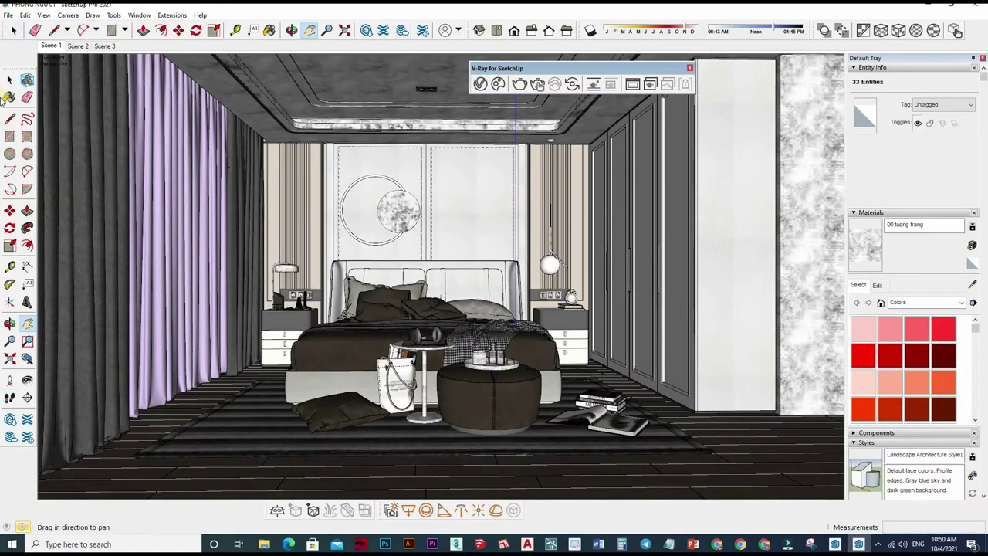
Step: Save the view as Scene 4 and start a V-Ray render
{"action": "right_click", "coordinate": [112, 46]}
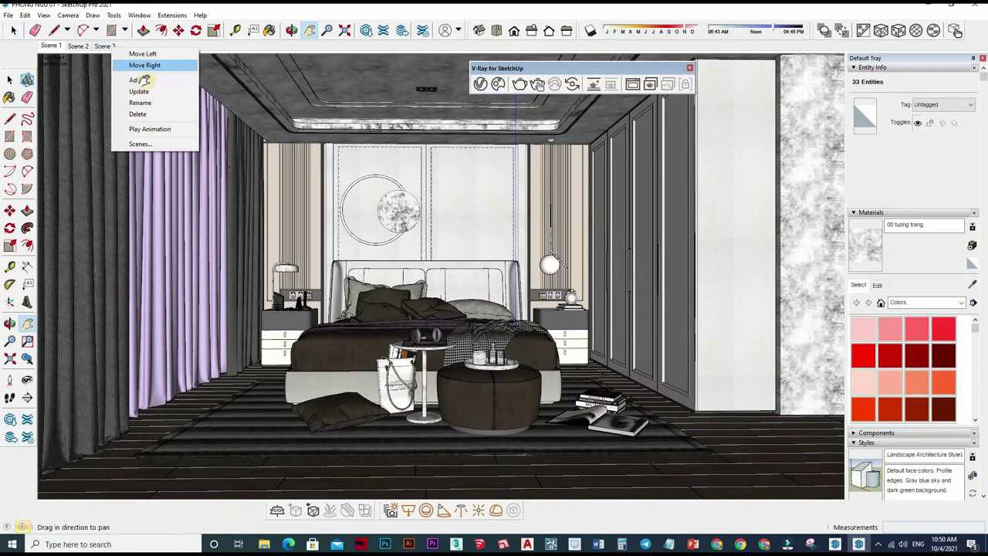
{"action": "left_click", "coordinate": [136, 80]}
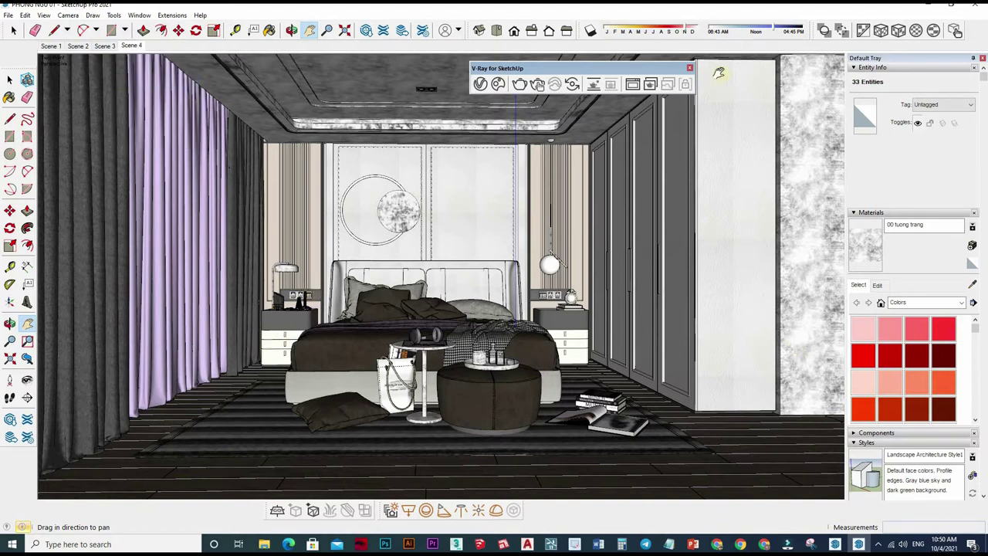
{"action": "left_click", "coordinate": [540, 85]}
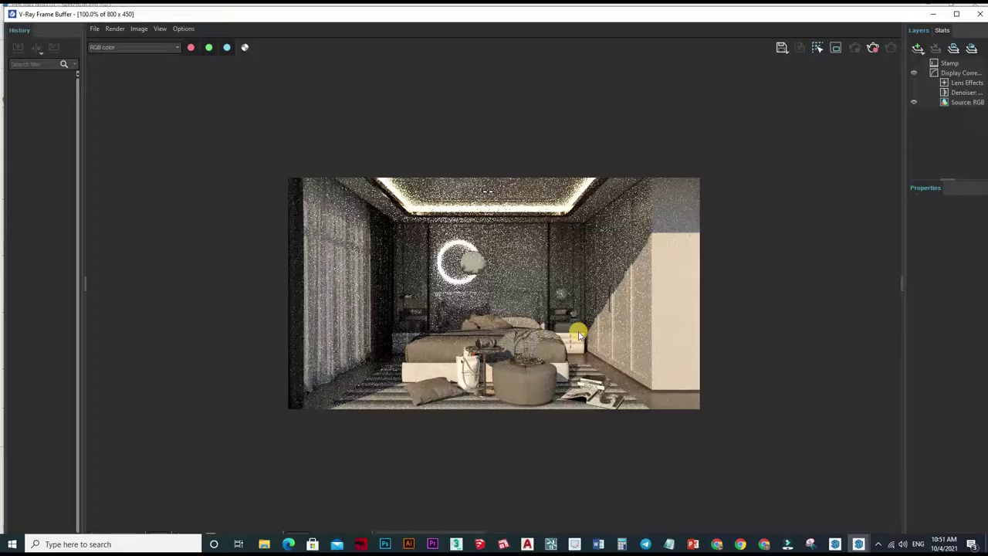
Step: Zoom into the grainy bedroom render in the Frame Buffer, then stop the render
{"action": "scroll", "coordinate": [559, 229], "scroll_direction": "up", "scroll_amount": 1}
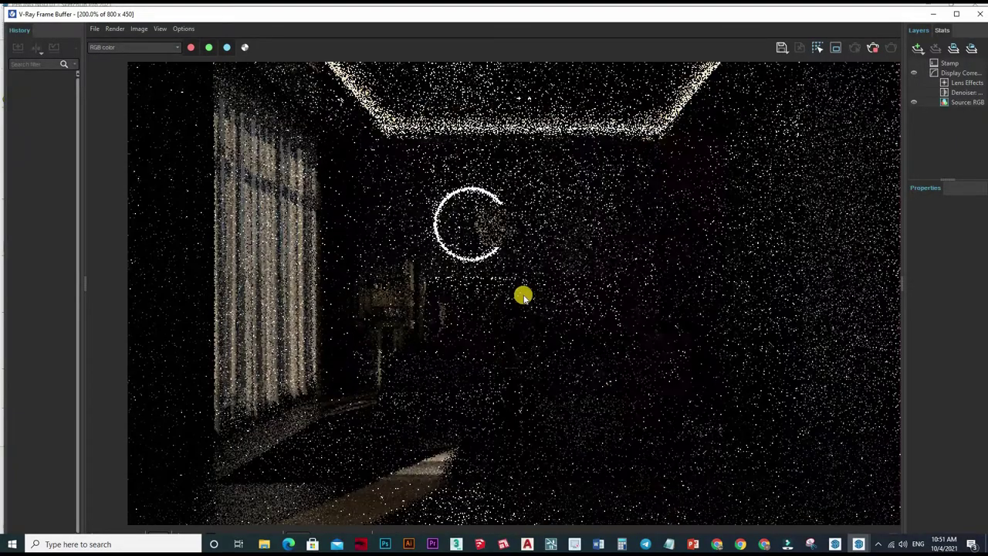
{"action": "scroll", "coordinate": [494, 250], "scroll_direction": "up", "scroll_amount": 2}
{"action": "scroll", "coordinate": [500, 307], "scroll_direction": "down", "scroll_amount": 2}
{"action": "scroll", "coordinate": [494, 249], "scroll_direction": "up", "scroll_amount": 1}
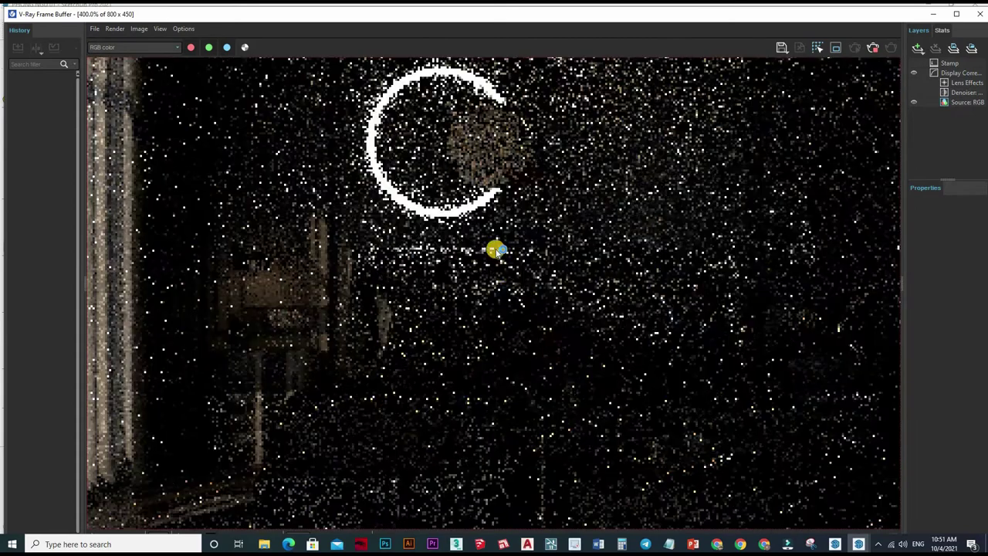
{"action": "scroll", "coordinate": [481, 256], "scroll_direction": "down", "scroll_amount": 3}
{"action": "scroll", "coordinate": [482, 260], "scroll_direction": "up", "scroll_amount": 2}
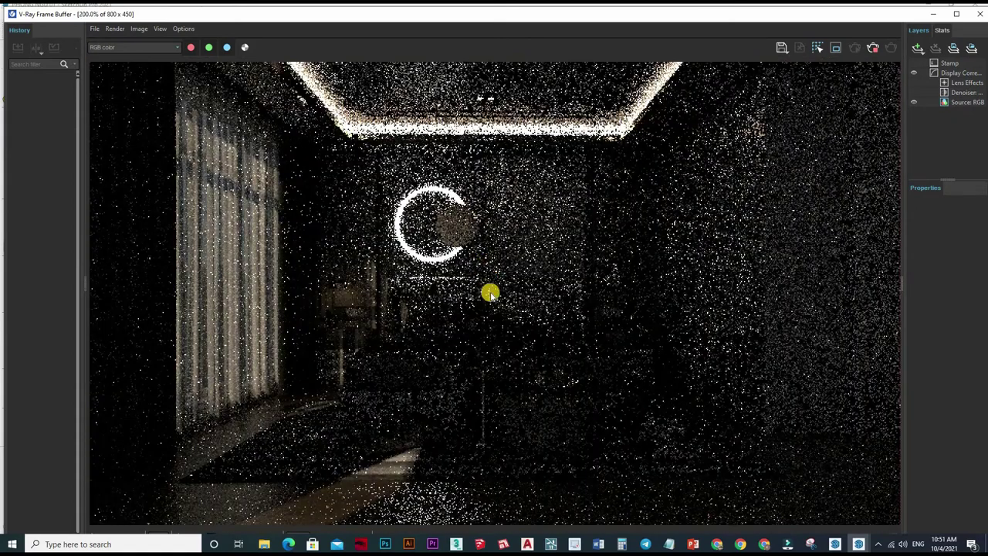
{"action": "scroll", "coordinate": [415, 294], "scroll_direction": "up", "scroll_amount": 1}
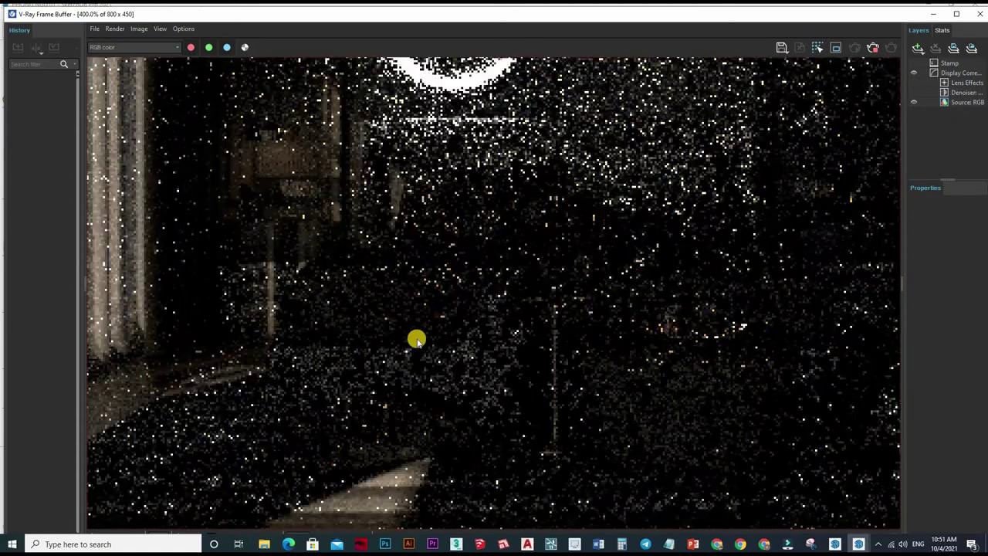
{"action": "scroll", "coordinate": [417, 338], "scroll_direction": "down", "scroll_amount": 2}
{"action": "scroll", "coordinate": [592, 294], "scroll_direction": "up", "scroll_amount": 1}
{"action": "left_click", "coordinate": [875, 48]}
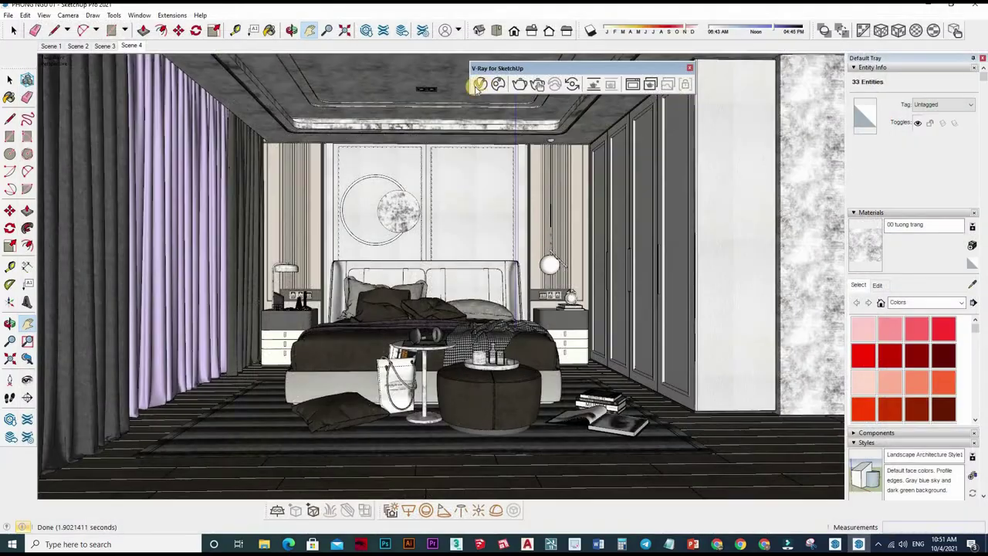
Step: Open the V-Ray Asset Editor and browse its lights, geometry, materials and settings categories
{"action": "left_click", "coordinate": [479, 86]}
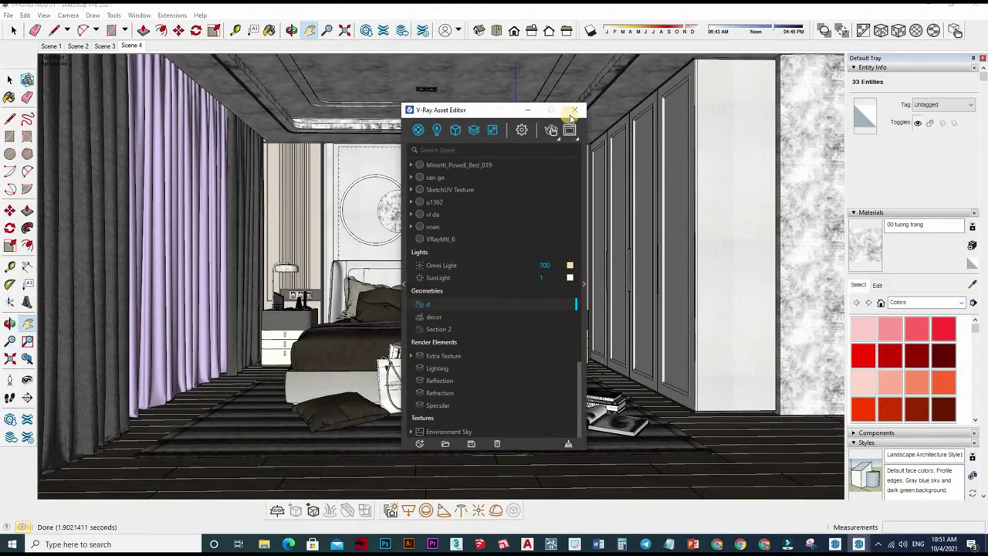
{"action": "left_click", "coordinate": [437, 138]}
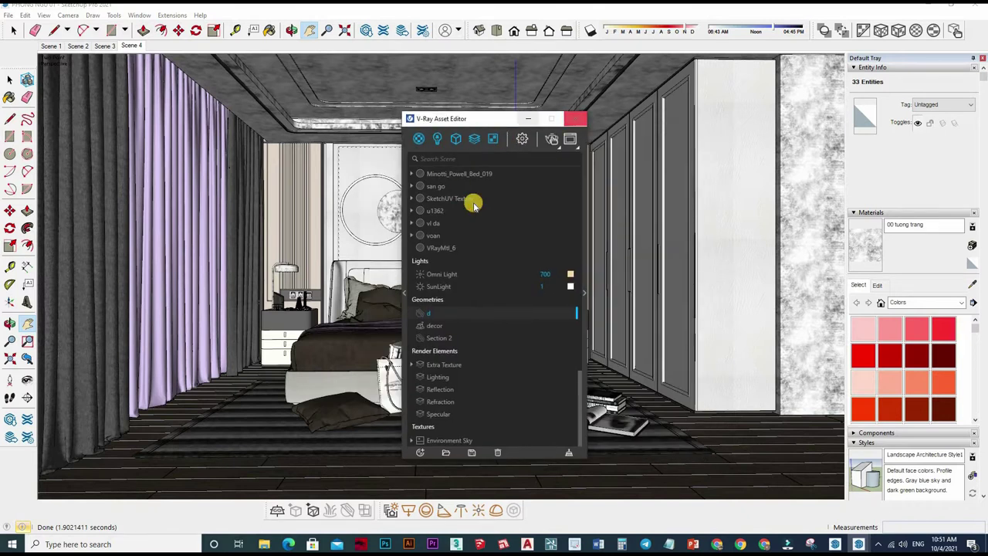
{"action": "left_click", "coordinate": [522, 139]}
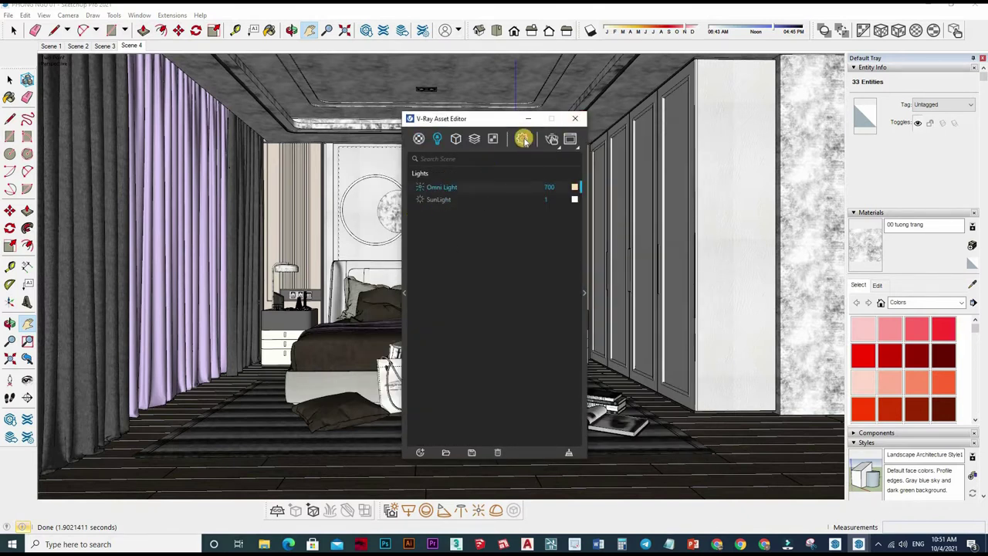
{"action": "left_click", "coordinate": [484, 140]}
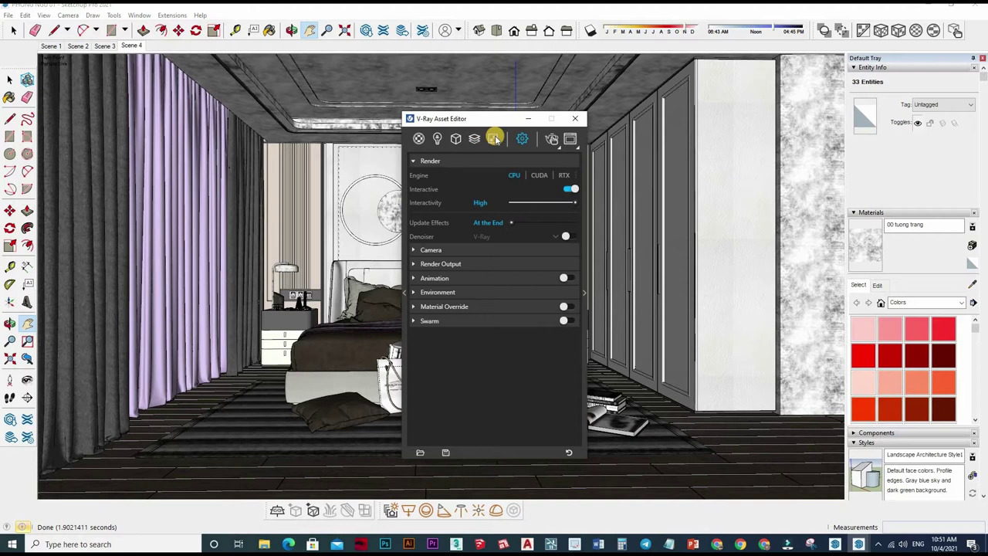
{"action": "left_click", "coordinate": [472, 138]}
{"action": "left_click", "coordinate": [439, 138]}
{"action": "left_click", "coordinate": [419, 138]}
{"action": "left_click", "coordinate": [455, 138]}
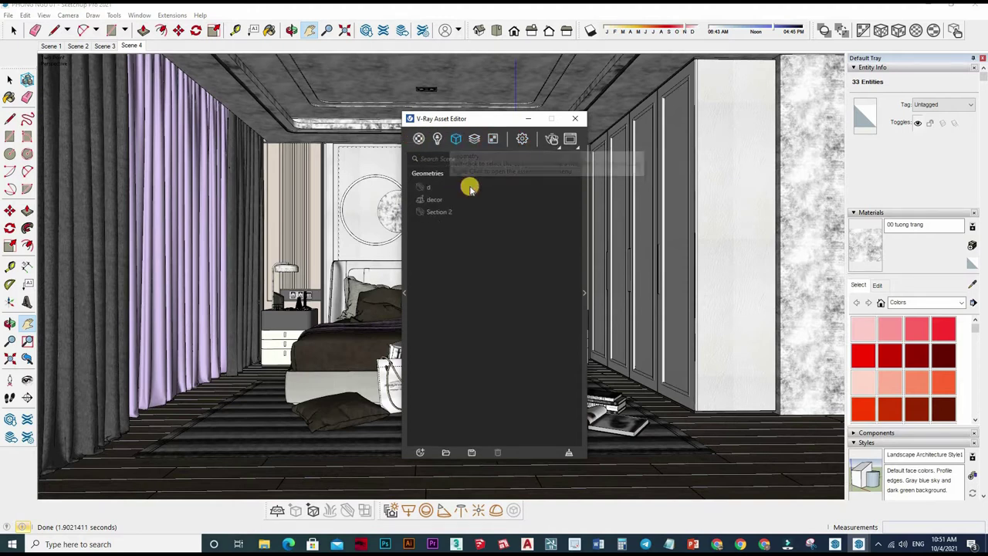
{"action": "left_click", "coordinate": [437, 138]}
{"action": "left_click", "coordinate": [474, 139]}
{"action": "left_click", "coordinate": [522, 139]}
Step: In render Settings, open the Environment background's Sky texture
{"action": "left_click", "coordinate": [480, 262]}
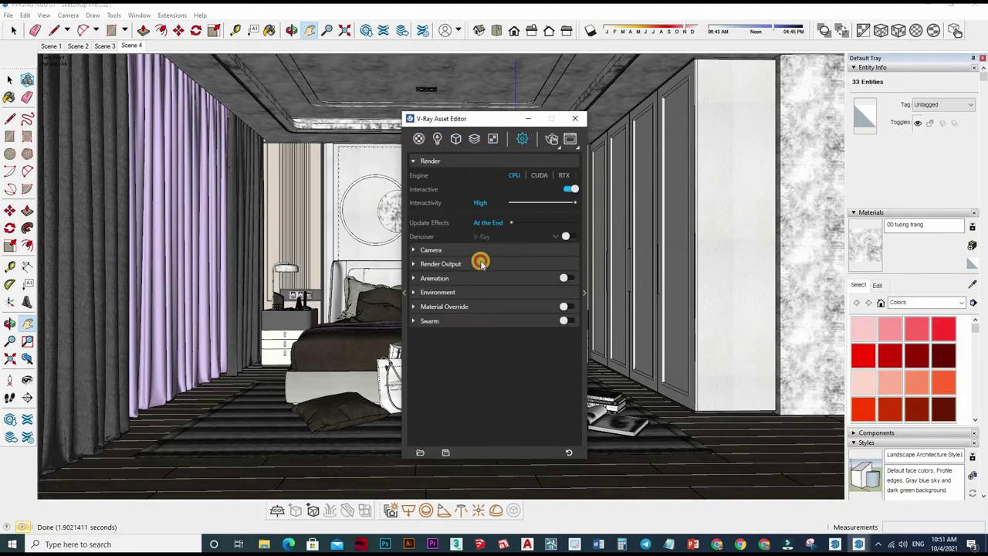
{"action": "left_click", "coordinate": [522, 302]}
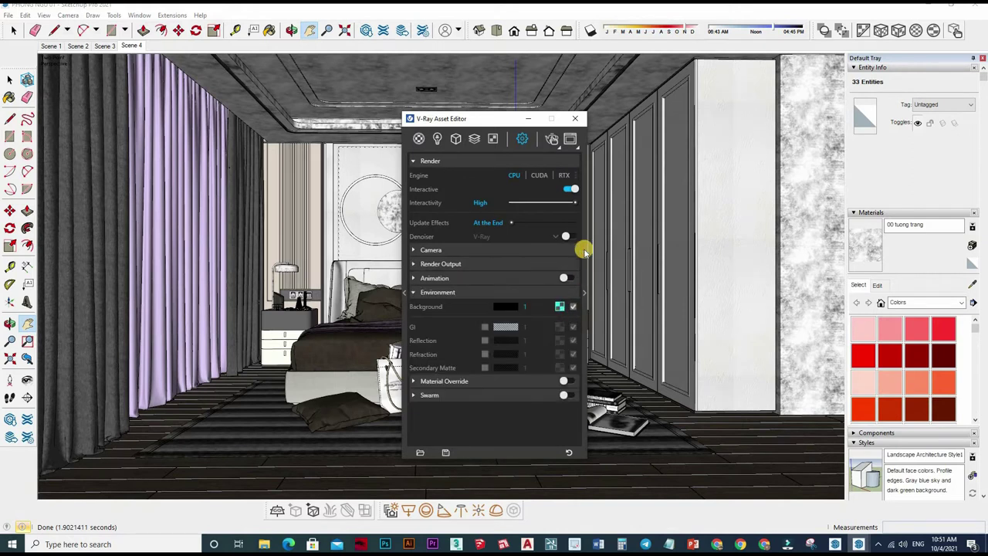
{"action": "left_click", "coordinate": [584, 251]}
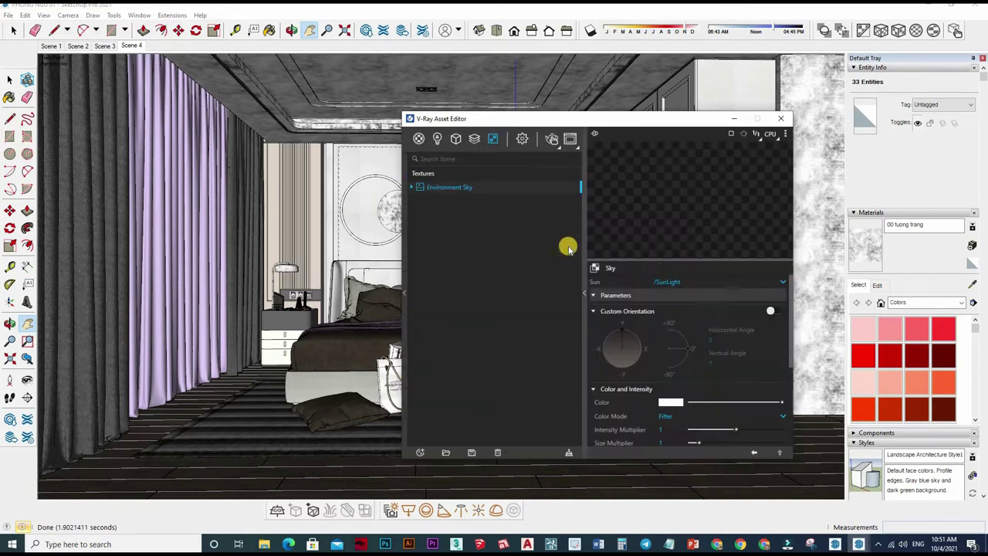
Step: Change the background texture to Bitmap and browse F: to the Sketchup Vray Net folder
{"action": "left_click", "coordinate": [614, 277]}
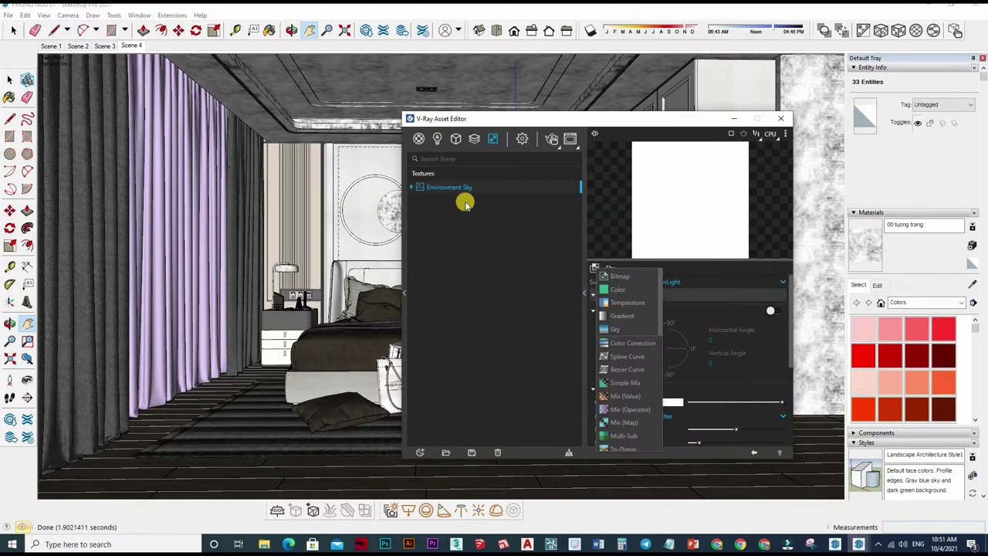
{"action": "left_click", "coordinate": [617, 276]}
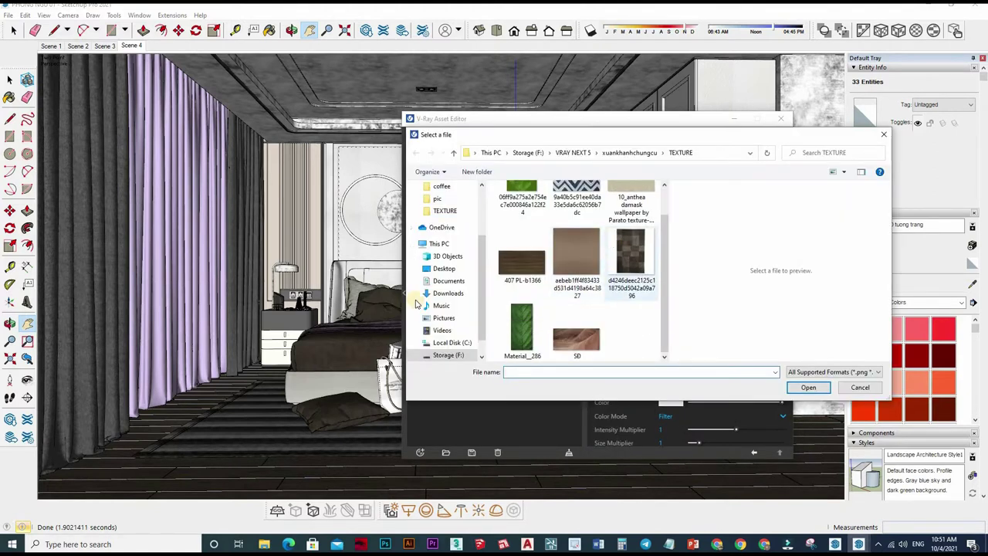
{"action": "left_click", "coordinate": [448, 355]}
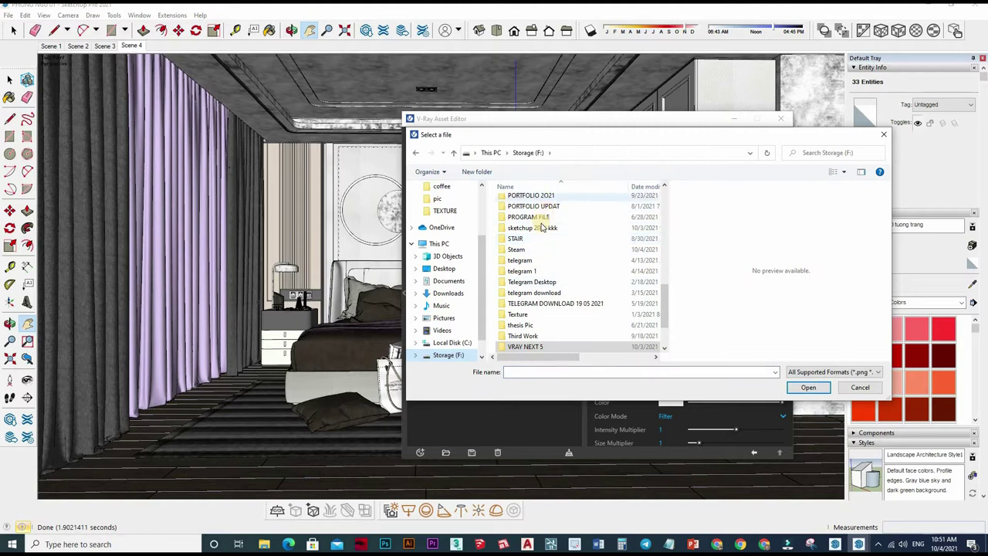
{"action": "scroll", "coordinate": [544, 226], "scroll_direction": "up", "scroll_amount": 10}
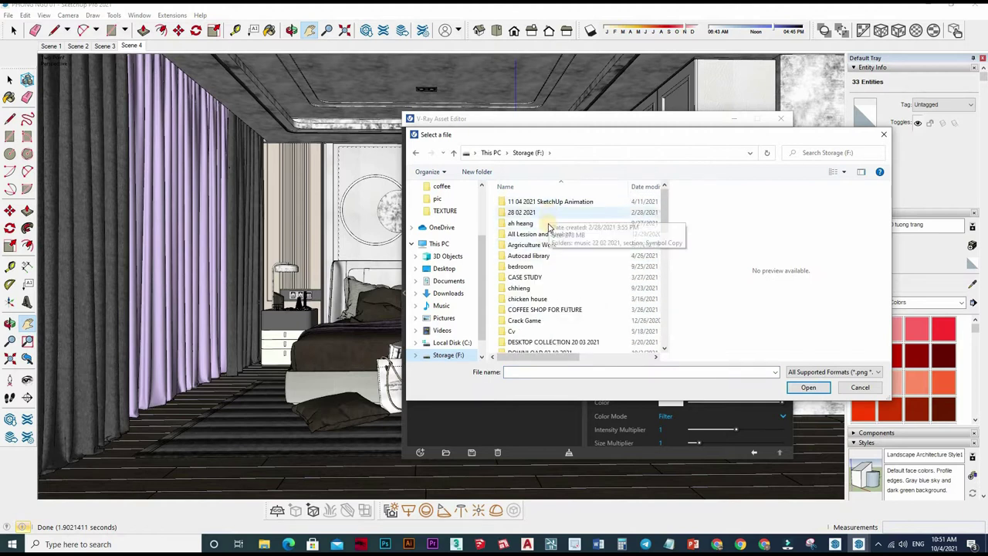
{"action": "mouse_move", "coordinate": [521, 223]}
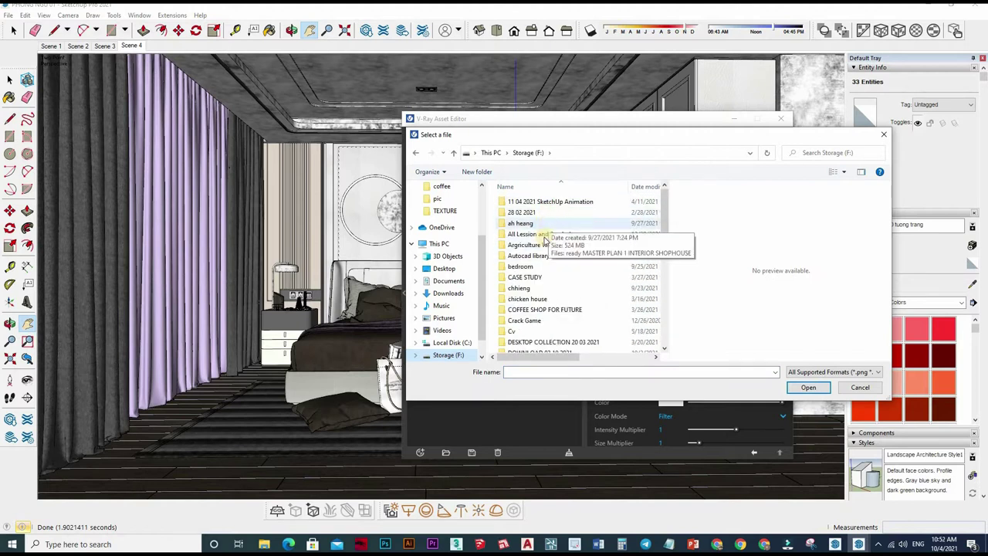
{"action": "double_click", "coordinate": [525, 234]}
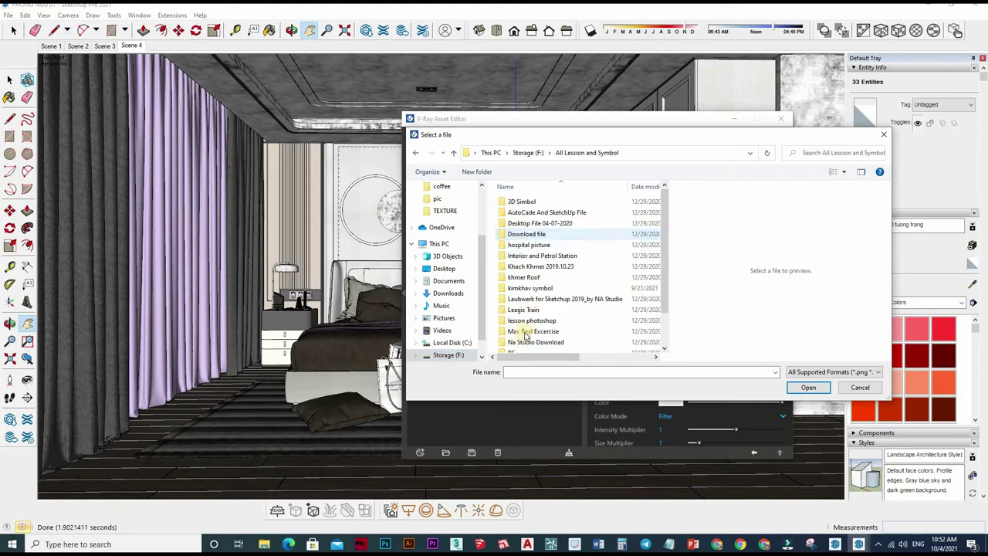
{"action": "scroll", "coordinate": [525, 334], "scroll_direction": "down", "scroll_amount": 2}
{"action": "double_click", "coordinate": [536, 246]}
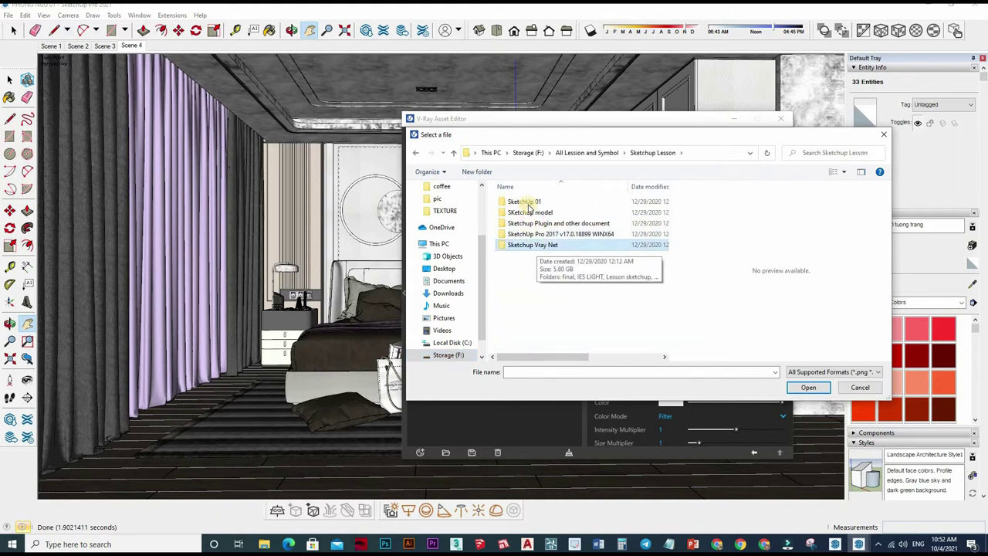
{"action": "double_click", "coordinate": [533, 245]}
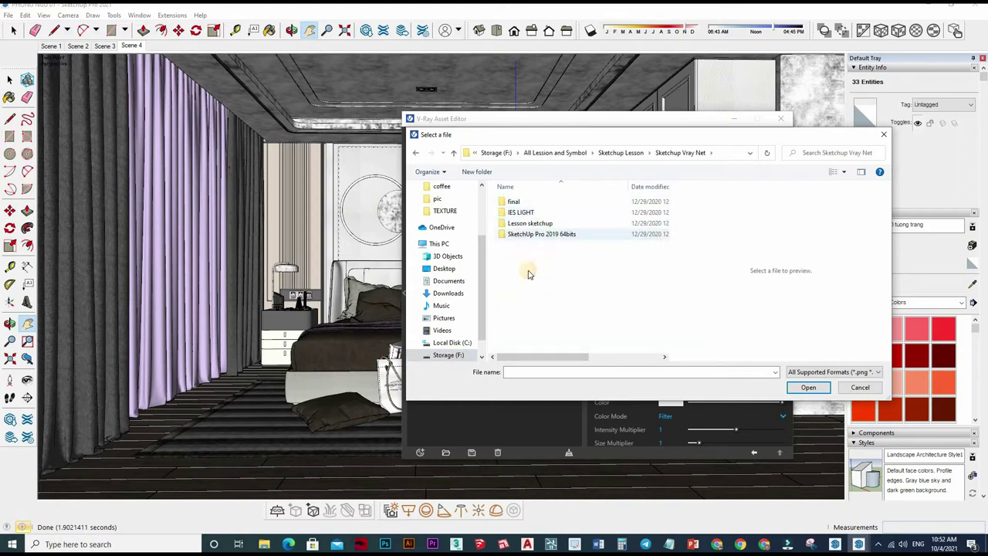
Step: Load VizPeople_non_commercial_hdr_v1_02 from Lesson sketchup\villa 1\Map\apply
{"action": "double_click", "coordinate": [530, 224]}
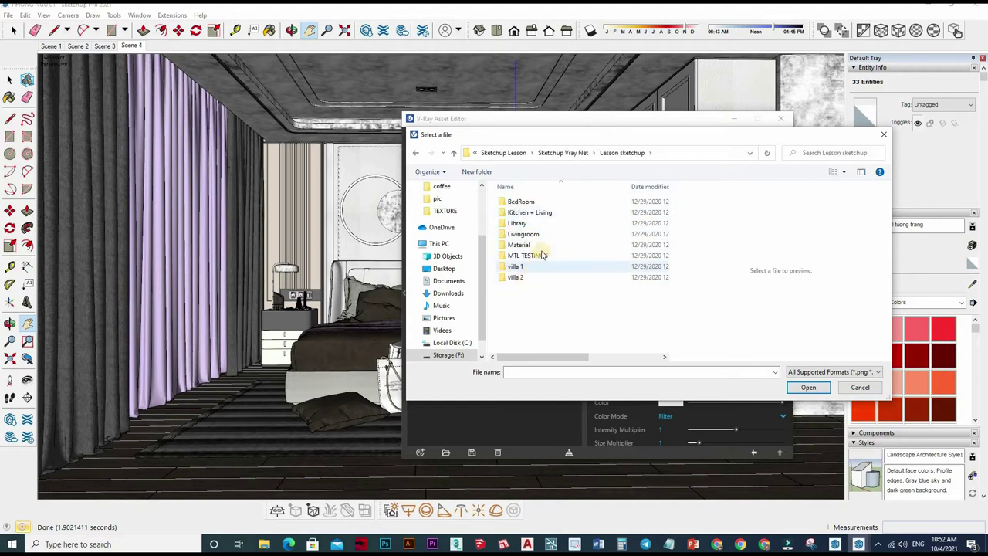
{"action": "left_click", "coordinate": [524, 267]}
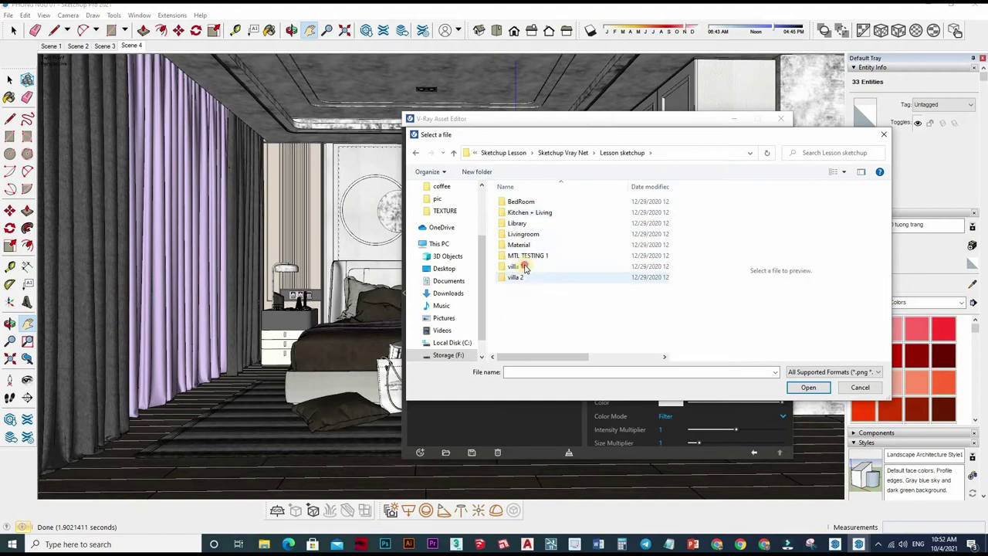
{"action": "double_click", "coordinate": [525, 267]}
{"action": "double_click", "coordinate": [525, 202]}
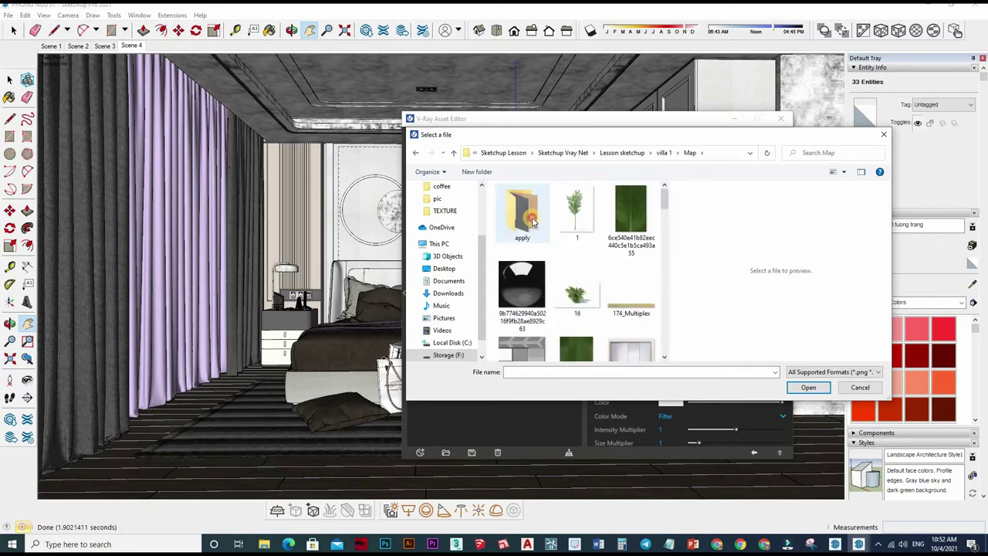
{"action": "double_click", "coordinate": [532, 222]}
{"action": "left_click", "coordinate": [637, 278]}
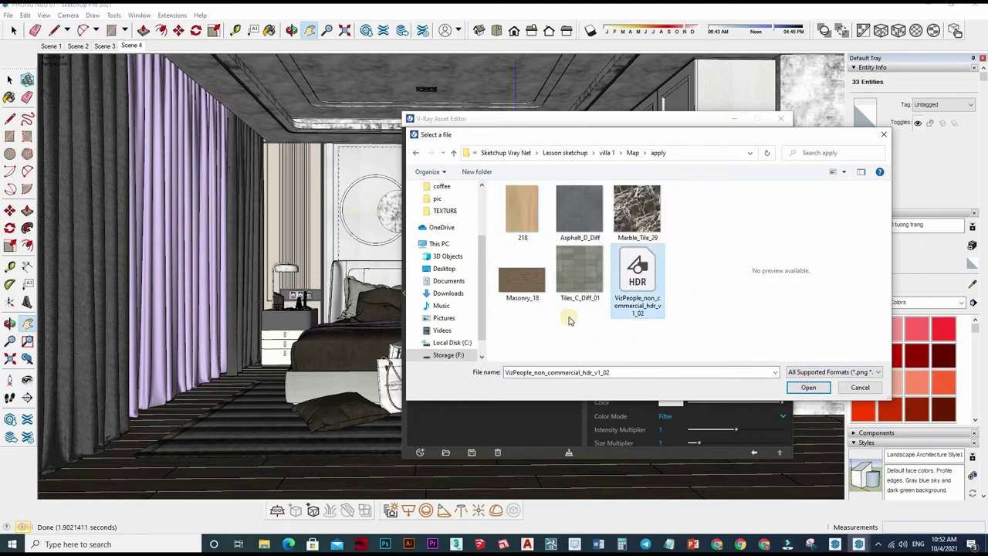
{"action": "double_click", "coordinate": [624, 328]}
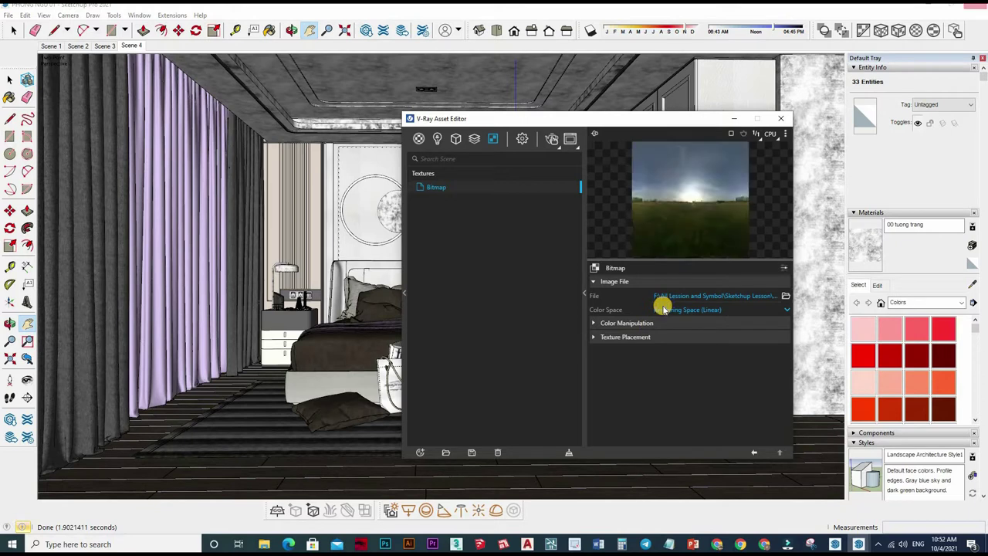
Step: Dismiss the Steam login popup and leave the bitmap's colour space unchanged
{"action": "left_click", "coordinate": [610, 189]}
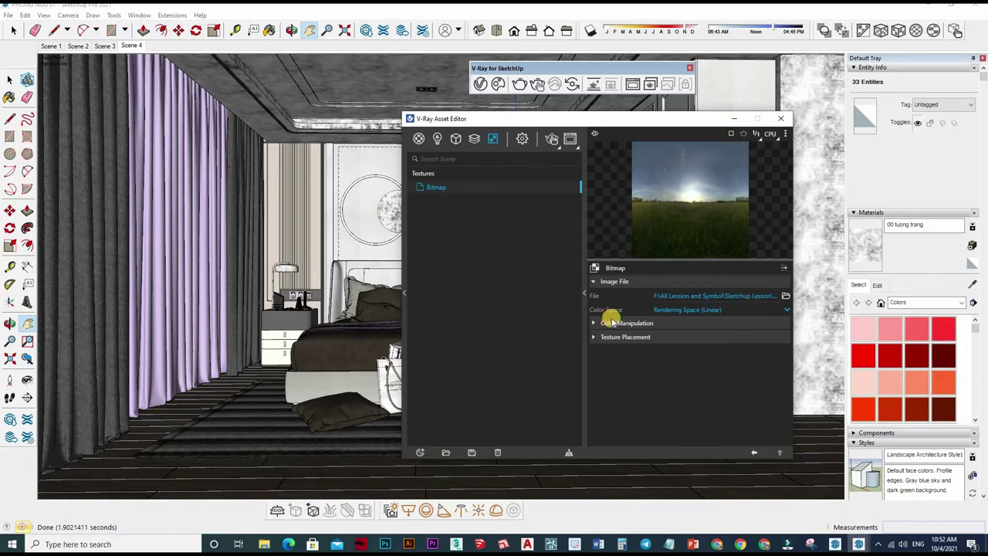
{"action": "left_click", "coordinate": [664, 310]}
{"action": "left_click", "coordinate": [668, 323]}
{"action": "left_click", "coordinate": [669, 324]}
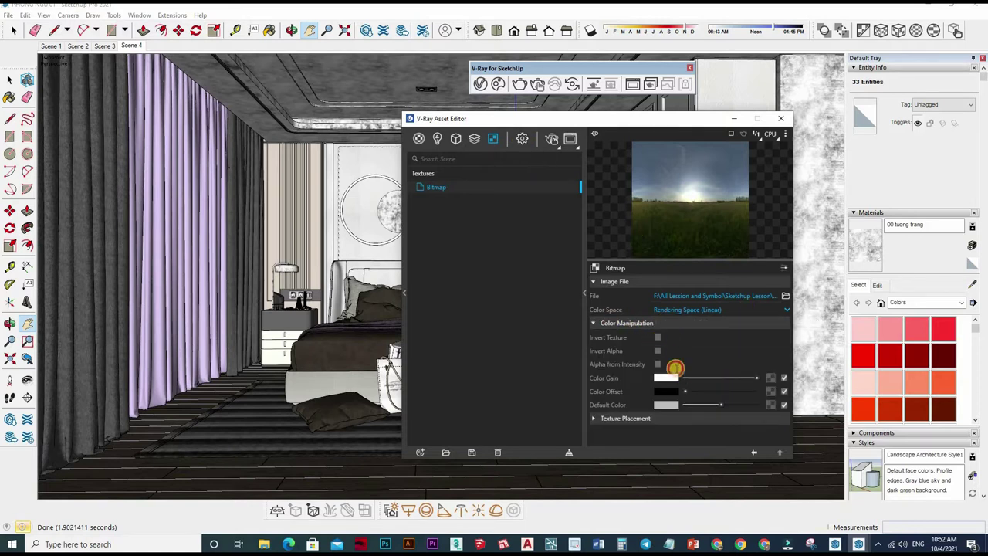
{"action": "left_click", "coordinate": [672, 323]}
Step: Set the HDR's texture placement to Environment with Spherical mapping
{"action": "left_click", "coordinate": [695, 337]}
{"action": "left_click", "coordinate": [680, 352]}
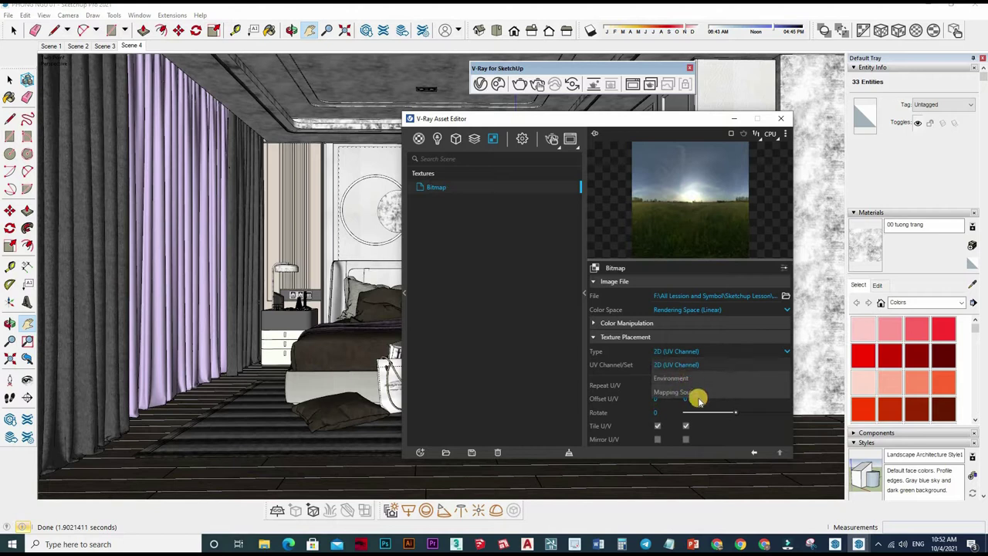
{"action": "left_click", "coordinate": [687, 364]}
{"action": "left_click", "coordinate": [688, 364]}
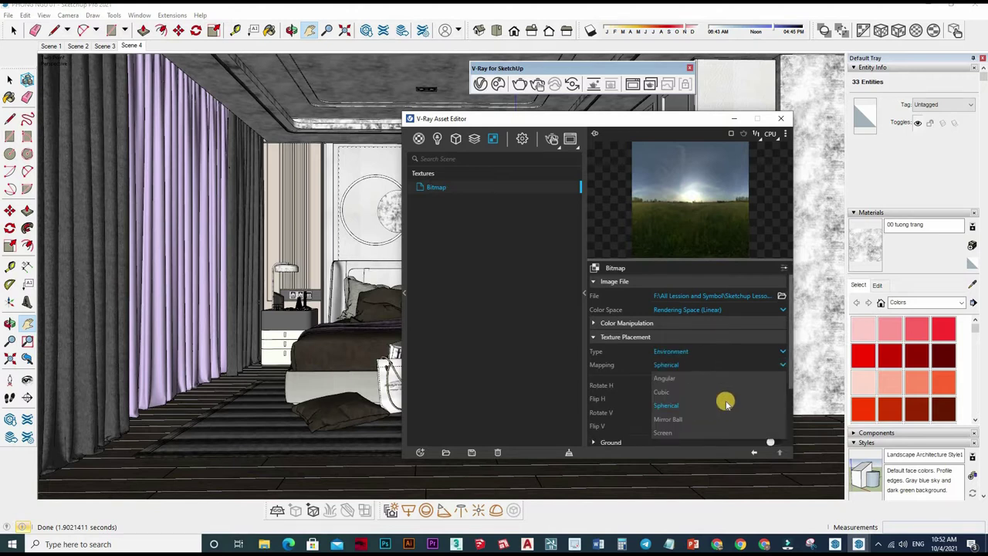
{"action": "left_click", "coordinate": [726, 403]}
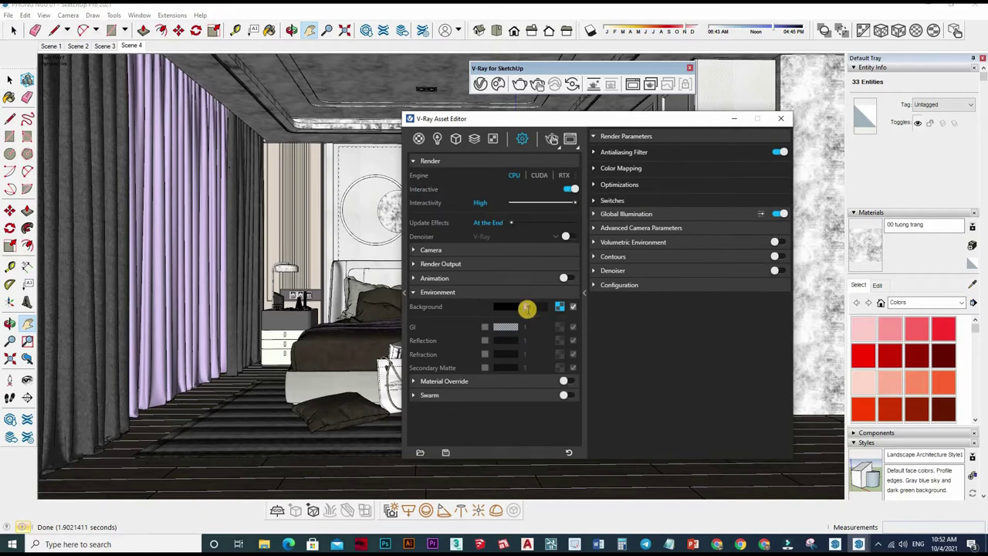
Step: Set background intensity to 50, enable GI with the copied HDR texture at 50, then close the Asset Editor
{"action": "left_click_drag", "start_coordinate": [526, 308], "coordinate": [560, 308]}
{"action": "left_click", "coordinate": [485, 327]}
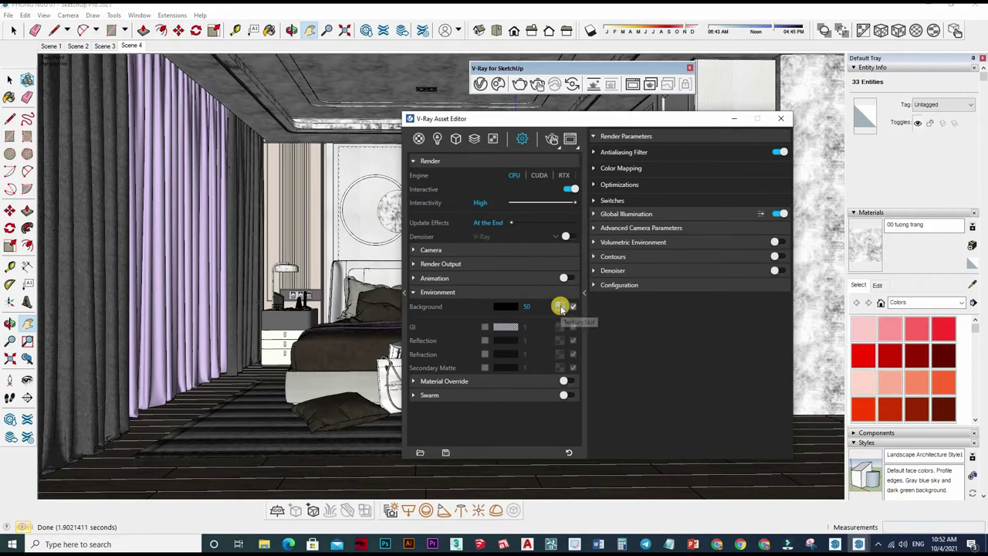
{"action": "right_click", "coordinate": [560, 308]}
{"action": "left_click", "coordinate": [570, 314]}
{"action": "right_click", "coordinate": [560, 327]}
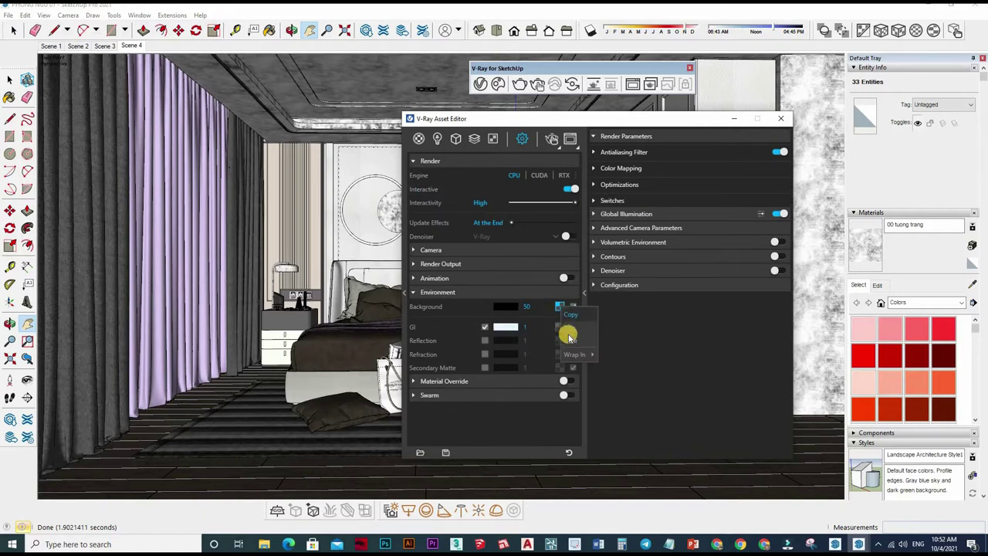
{"action": "left_click", "coordinate": [572, 347]}
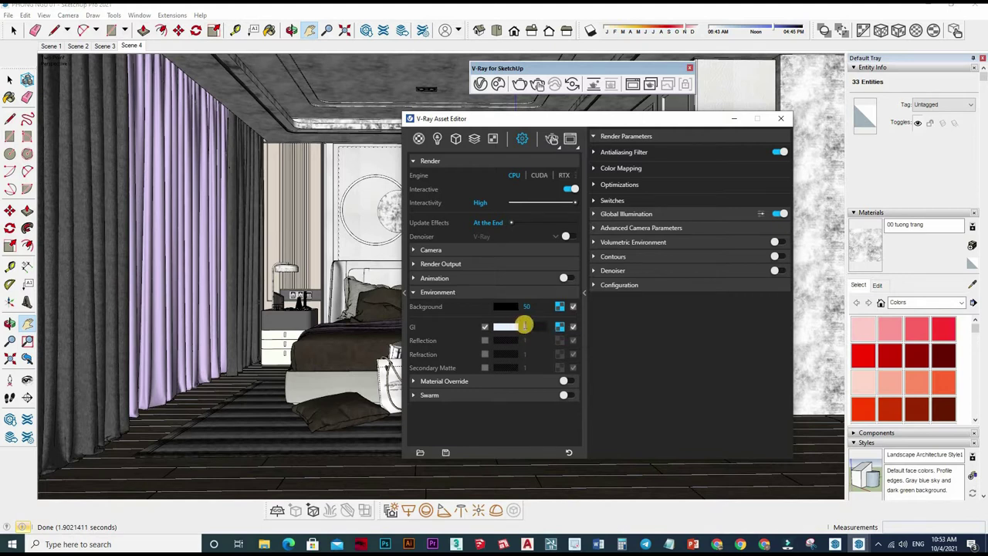
{"action": "left_click", "coordinate": [524, 327]}
{"action": "type", "text": "50"}
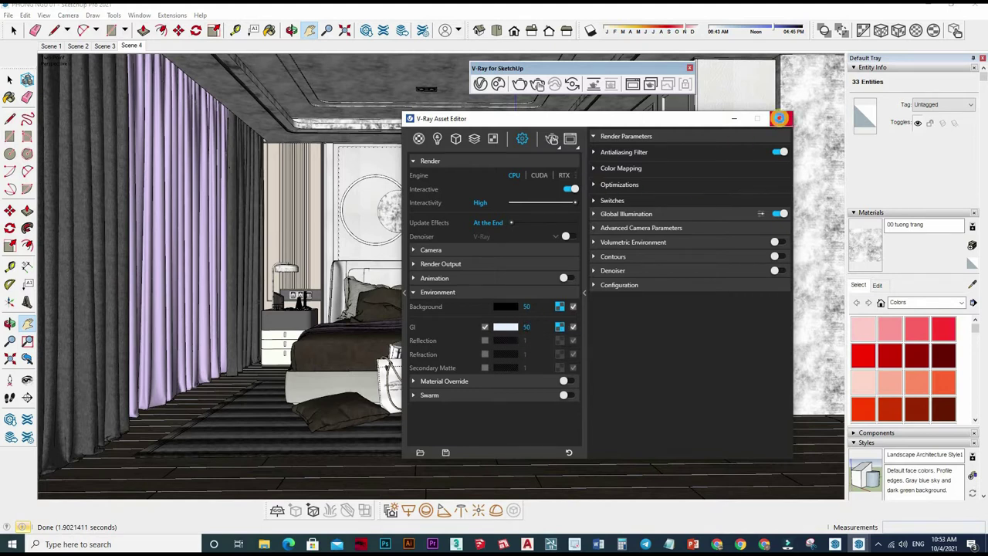
{"action": "left_click", "coordinate": [780, 118]}
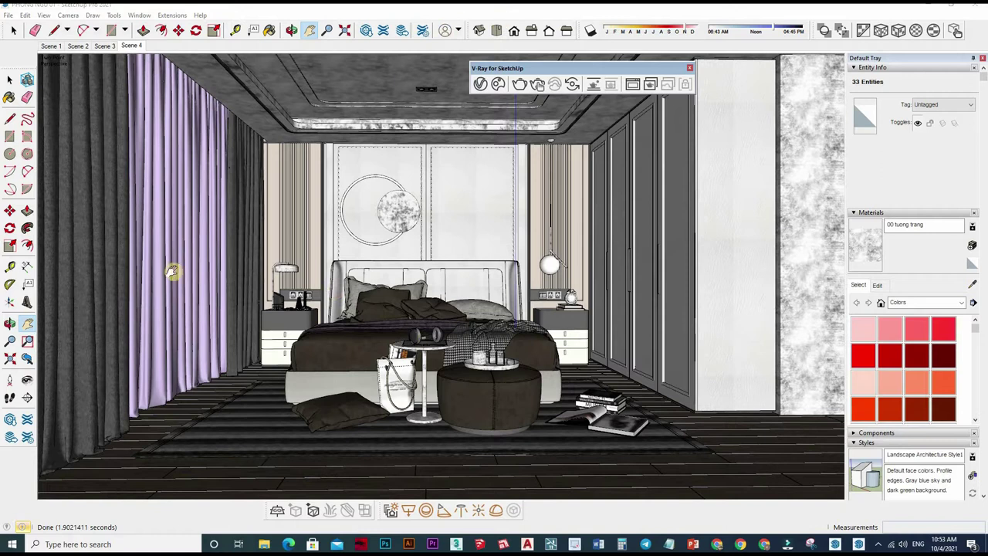
Step: Attempt placing a new rectangle light on the window, then cancel the placement
{"action": "left_click", "coordinate": [409, 510]}
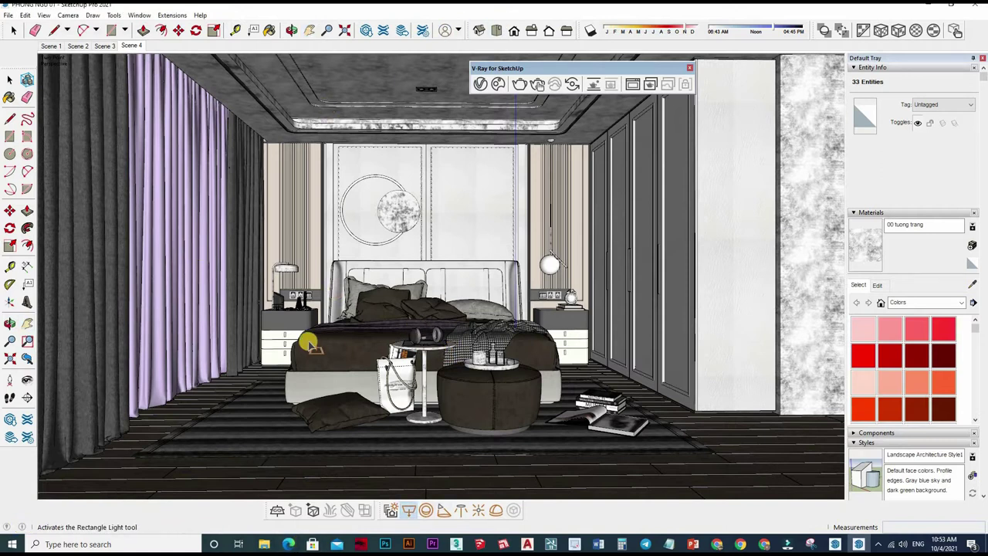
{"action": "middle_click_drag", "start_coordinate": [415, 349], "coordinate": [349, 147]}
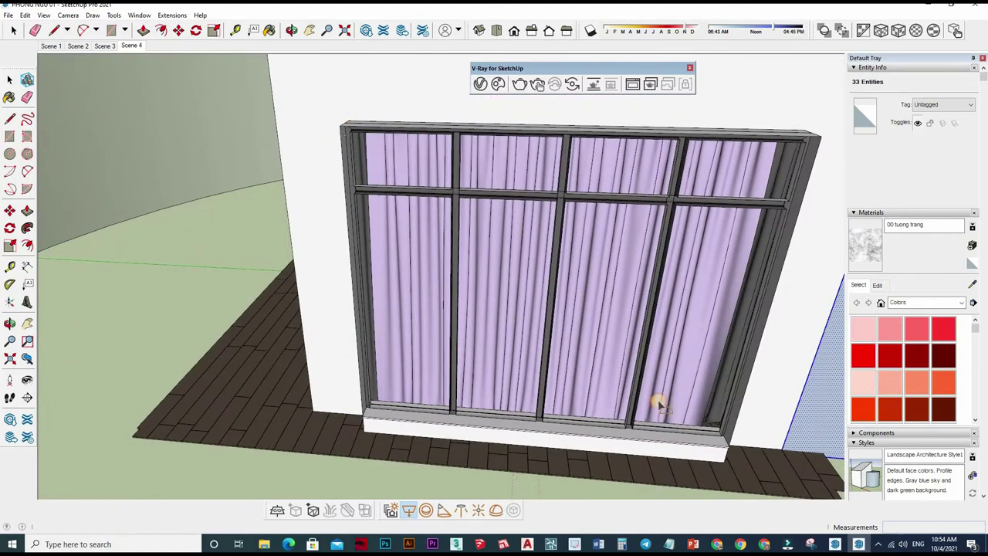
{"action": "left_click", "coordinate": [731, 450]}
{"action": "left_click", "coordinate": [732, 450]}
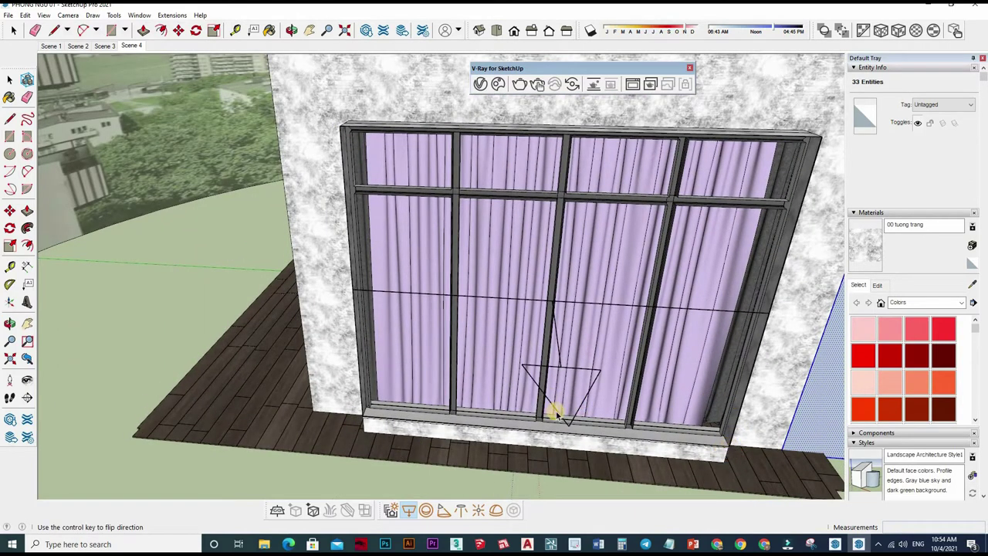
{"action": "key", "text": "space"}
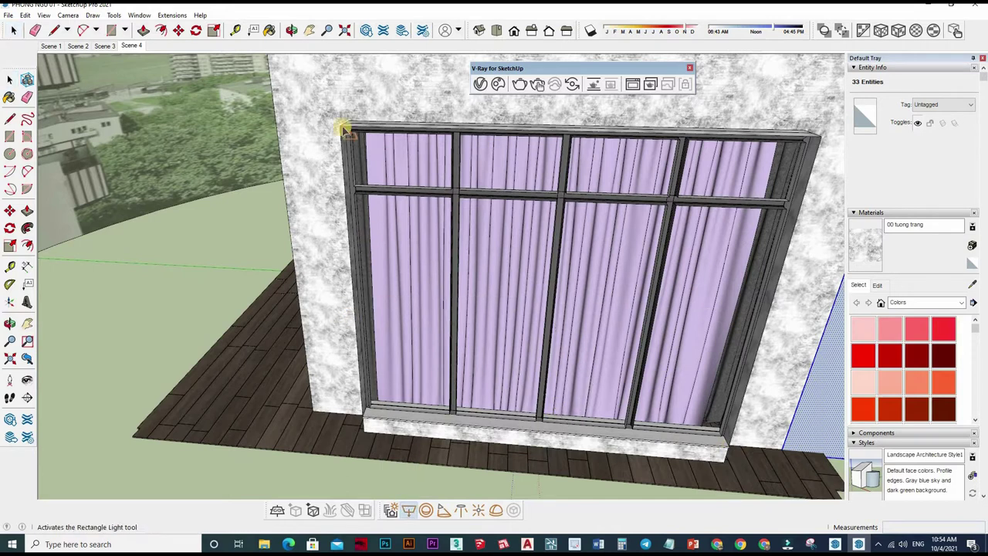
{"action": "left_click", "coordinate": [409, 509]}
{"action": "left_click", "coordinate": [732, 450]}
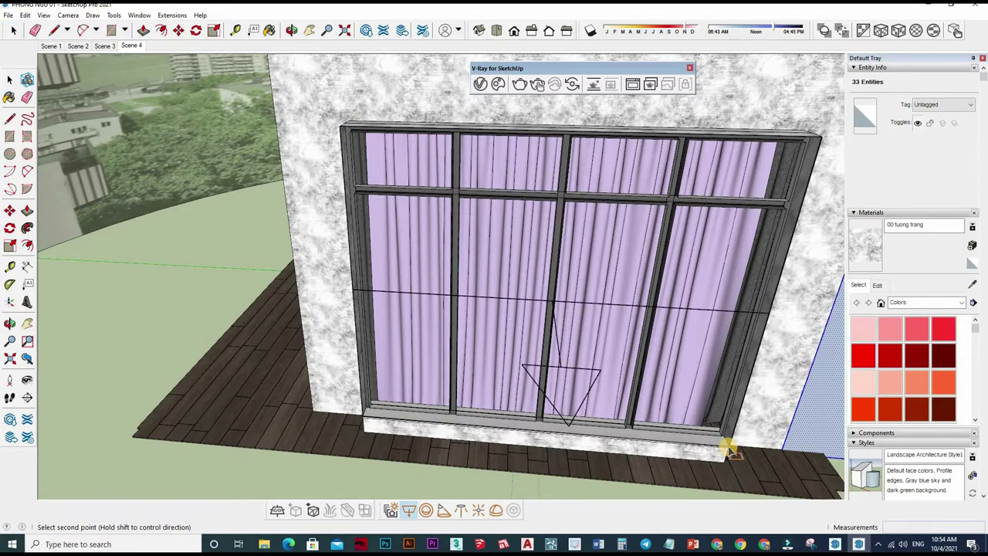
{"action": "key", "text": "Escape"}
{"action": "key", "text": "space"}
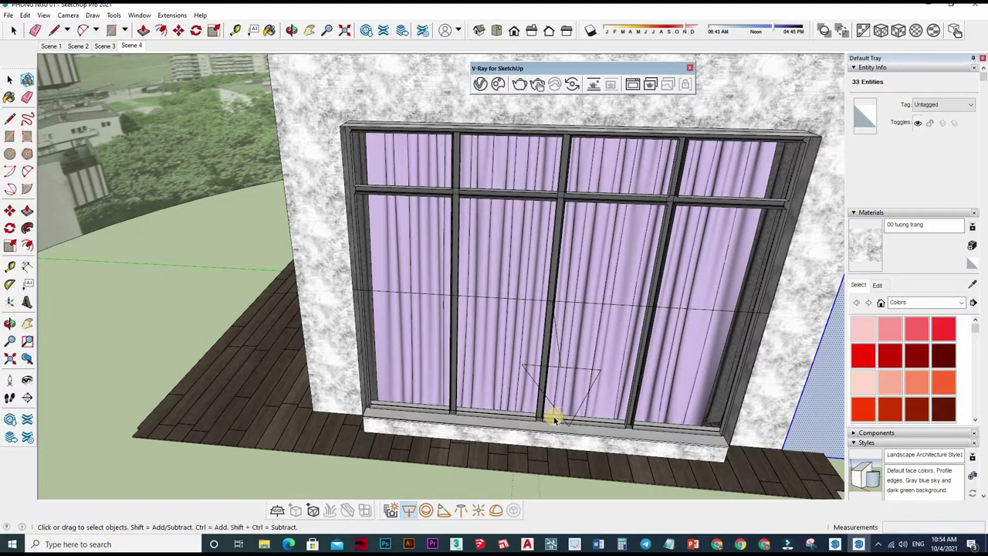
Step: Flip the window's rectangle light along the component's blue axis and orbit back into the bedroom
{"action": "left_click", "coordinate": [520, 390]}
{"action": "scroll", "coordinate": [525, 395], "scroll_direction": "down", "scroll_amount": 2}
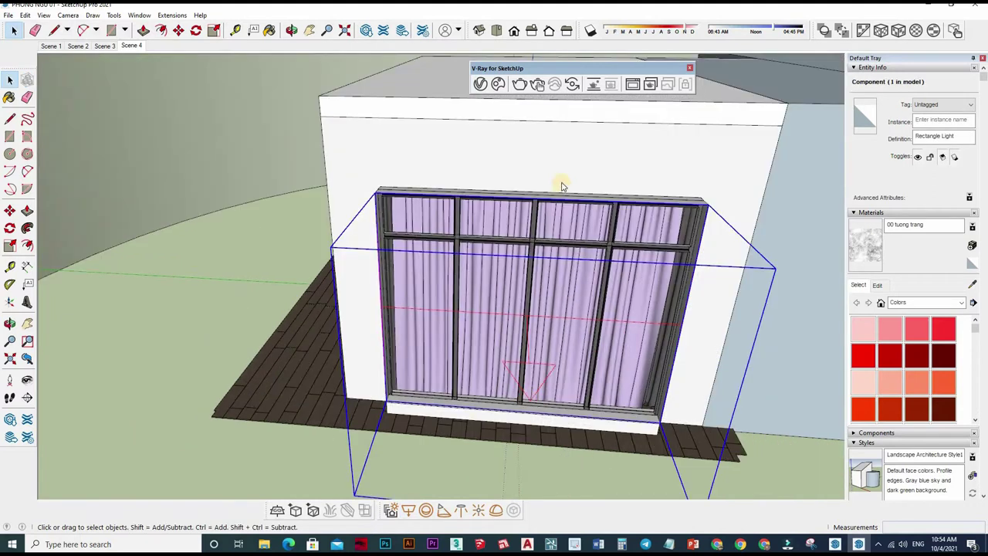
{"action": "right_click", "coordinate": [527, 110]}
{"action": "mouse_move", "coordinate": [557, 328]}
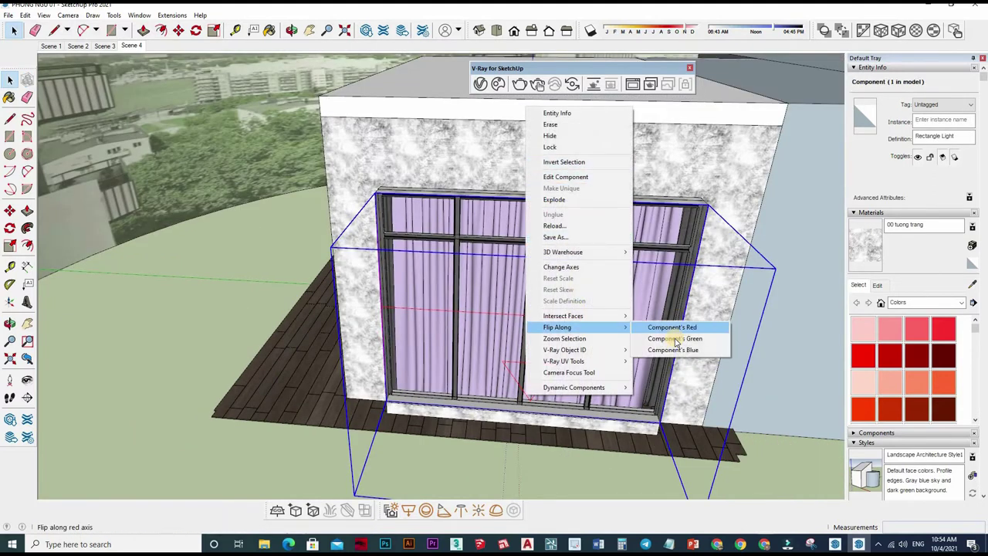
{"action": "key", "text": "Down"}
{"action": "key", "text": "Return"}
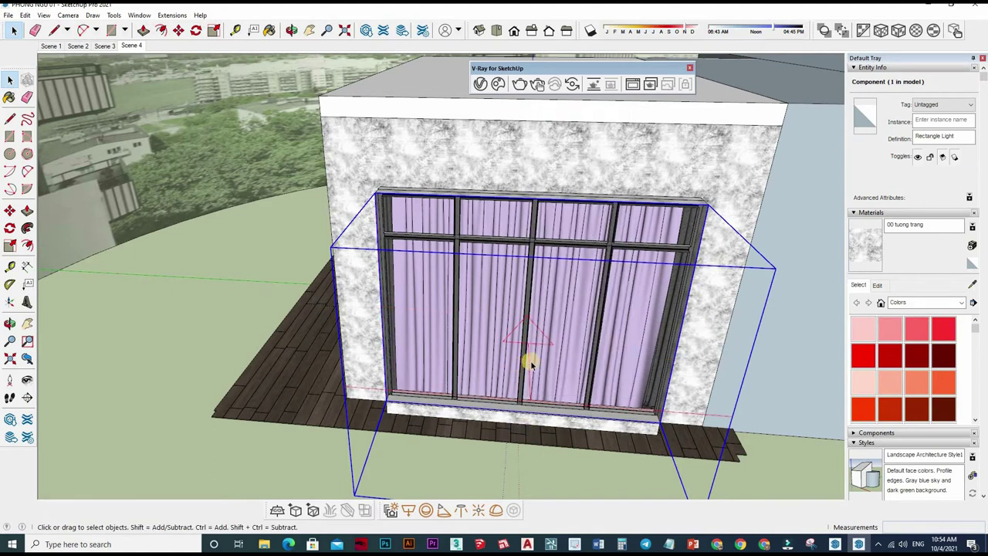
{"action": "middle_click_drag", "start_coordinate": [454, 374], "coordinate": [448, 353]}
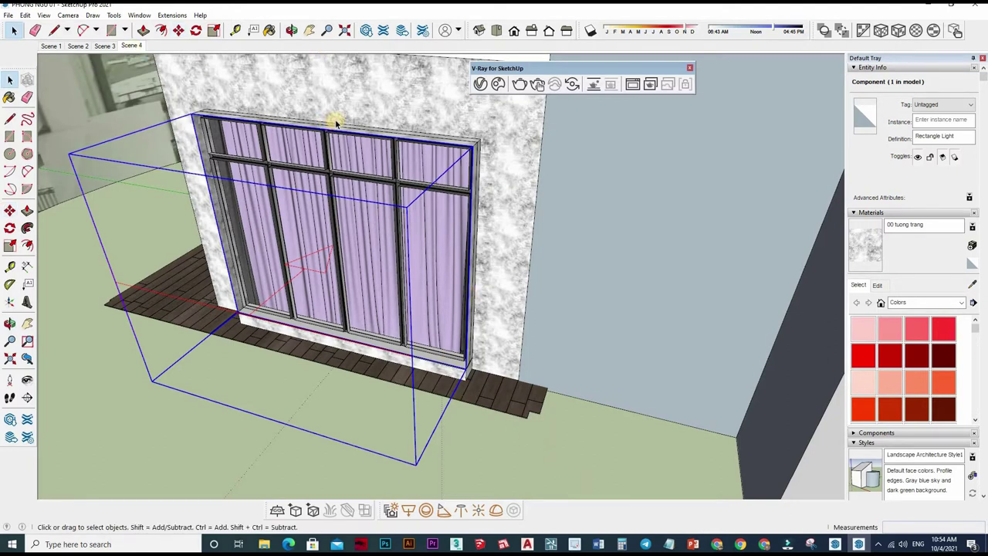
{"action": "middle_click_drag", "start_coordinate": [335, 117], "coordinate": [358, 178]}
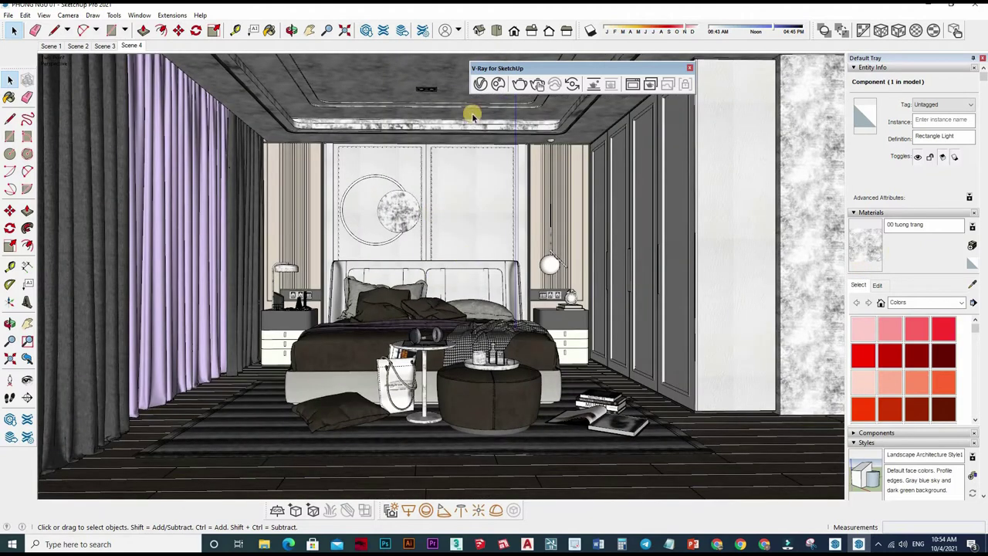
{"action": "middle_click_drag", "start_coordinate": [474, 116], "coordinate": [468, 119]}
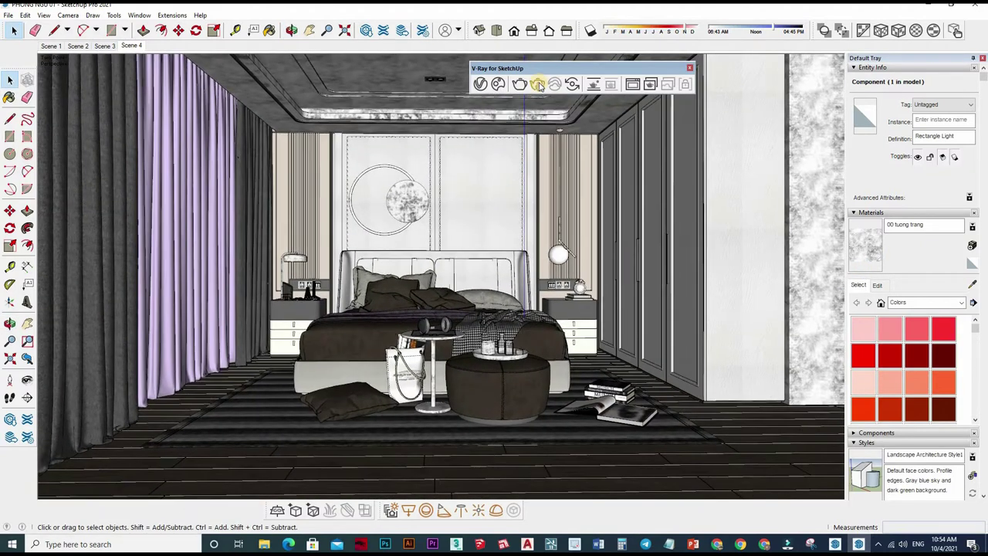
Step: Run a quick test render of the bedroom, then stop it and close the Frame Buffer
{"action": "left_click", "coordinate": [539, 84]}
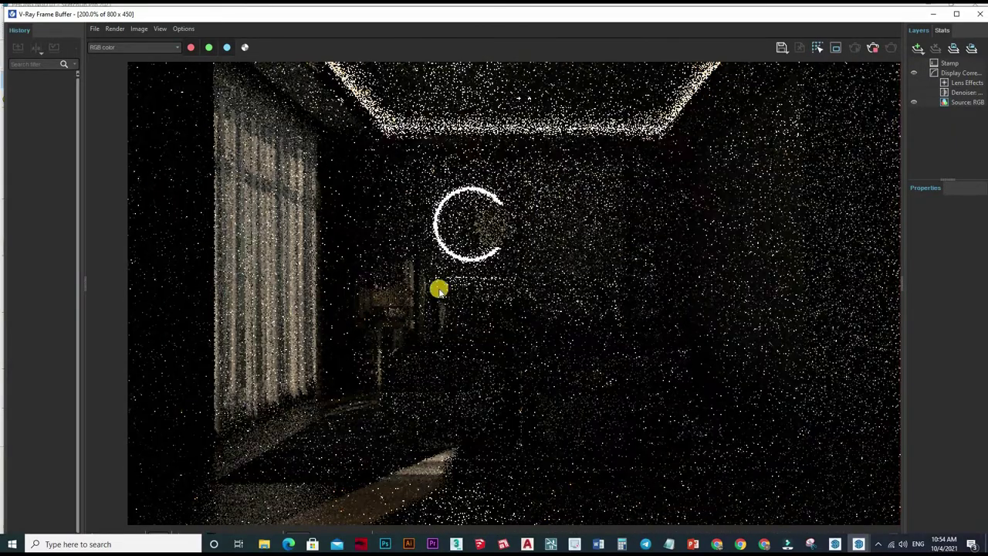
{"action": "left_click", "coordinate": [873, 47]}
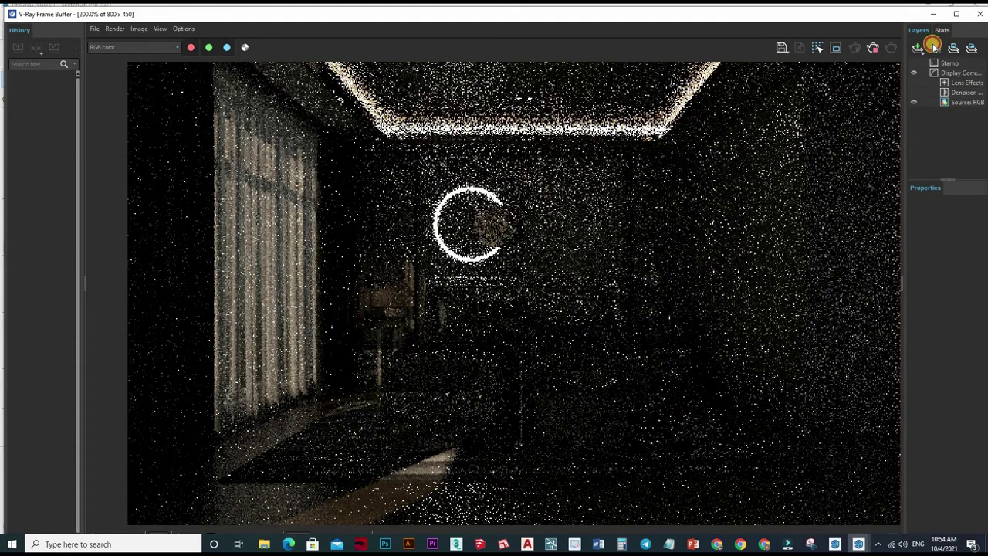
{"action": "left_click", "coordinate": [981, 14]}
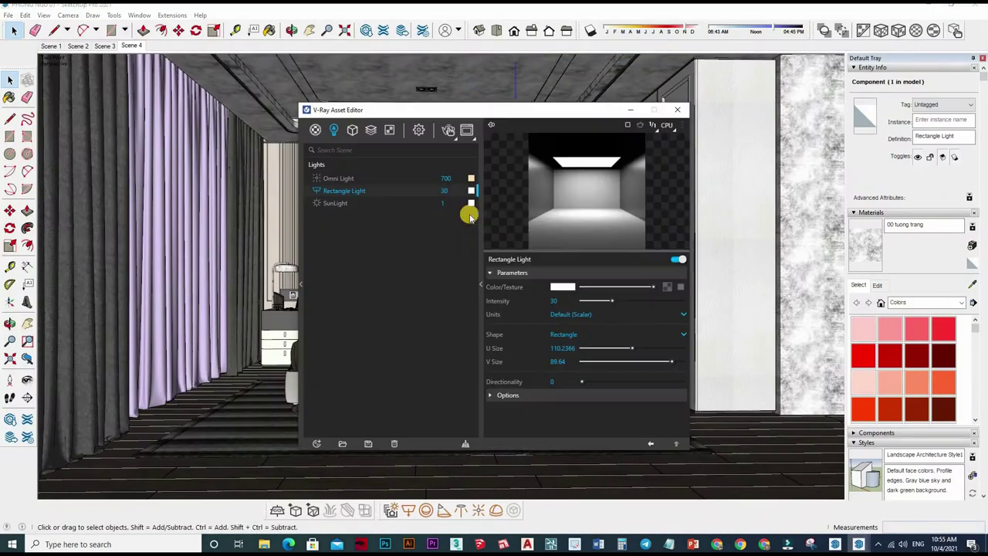
Step: Set the Rectangle Light intensity to 1000 (Default Scalar units) and make it Invisible
{"action": "left_click", "coordinate": [545, 302]}
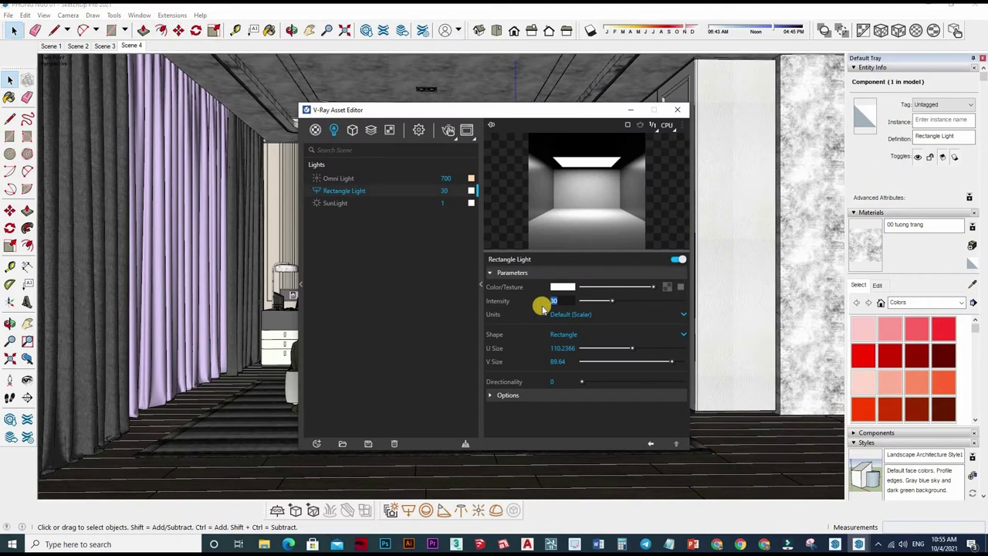
{"action": "type", "text": "1000"}
{"action": "key", "text": "Return"}
{"action": "left_click", "coordinate": [591, 318]}
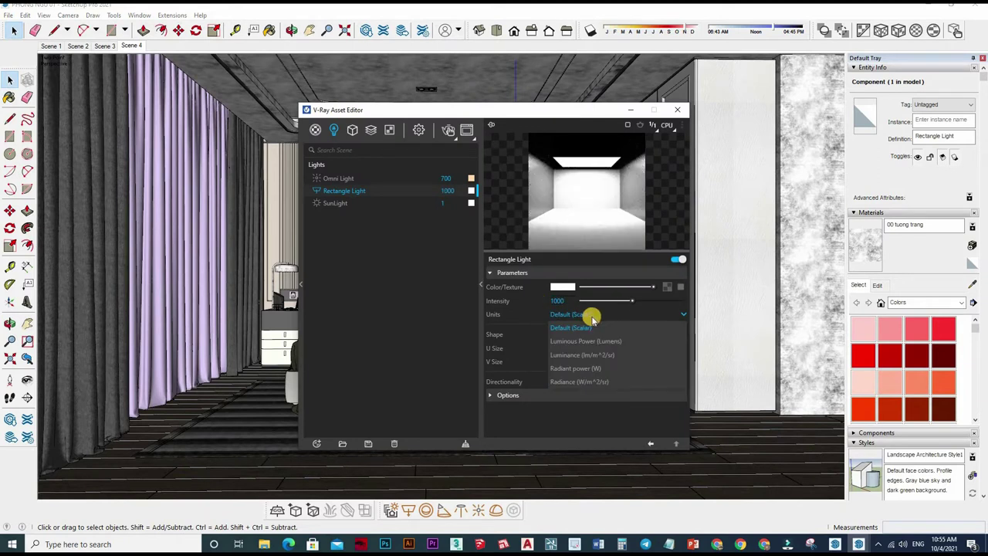
{"action": "left_click", "coordinate": [587, 331]}
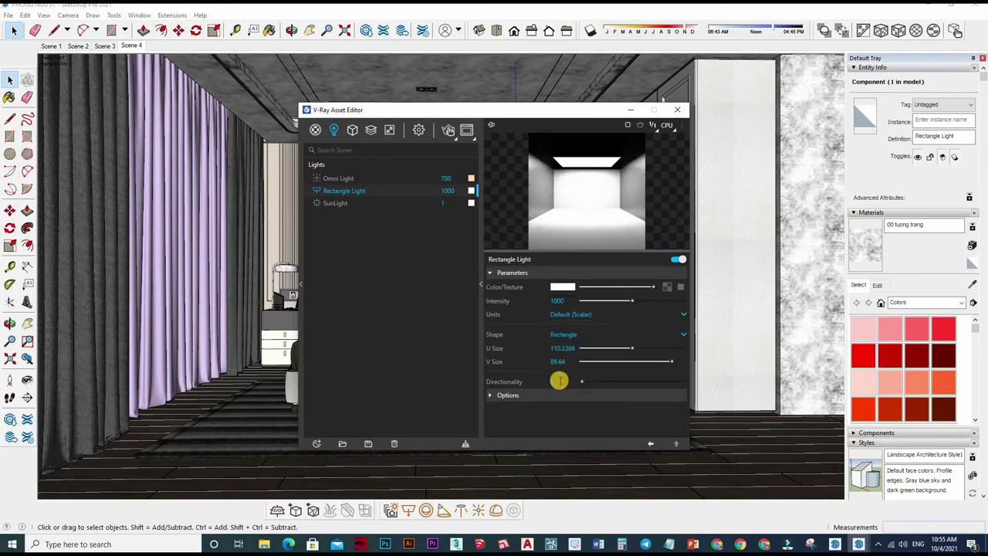
{"action": "left_click", "coordinate": [519, 395]}
{"action": "left_click", "coordinate": [553, 410]}
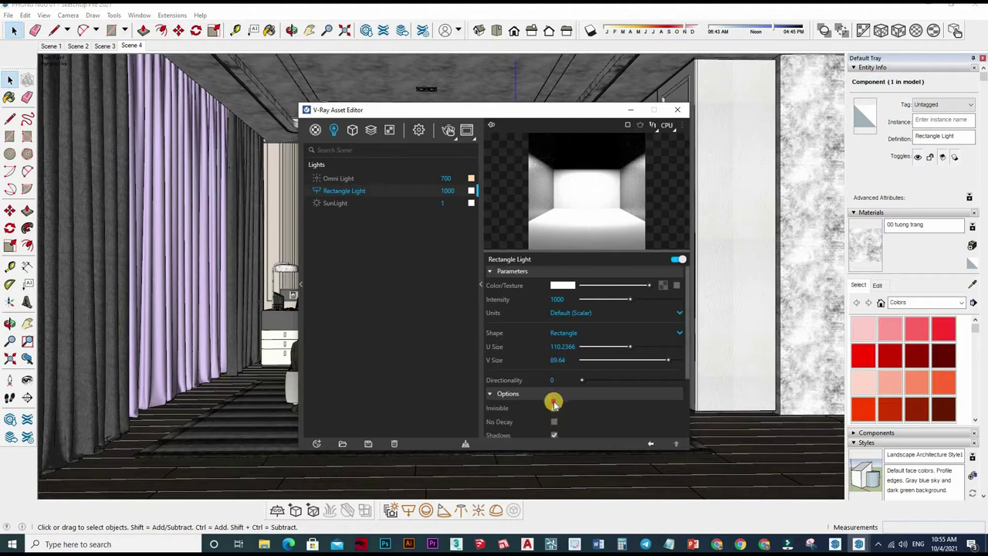
{"action": "scroll", "coordinate": [551, 405], "scroll_direction": "down", "scroll_amount": 2}
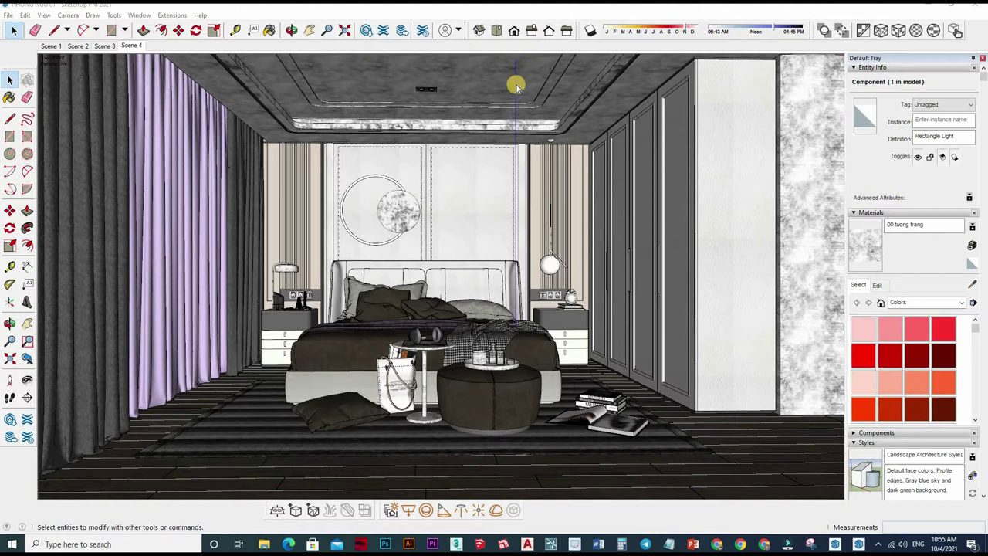
Step: Run another test render, then set the Rectangle Light intensity to 2500 and reopen its settings
{"action": "left_click", "coordinate": [538, 83]}
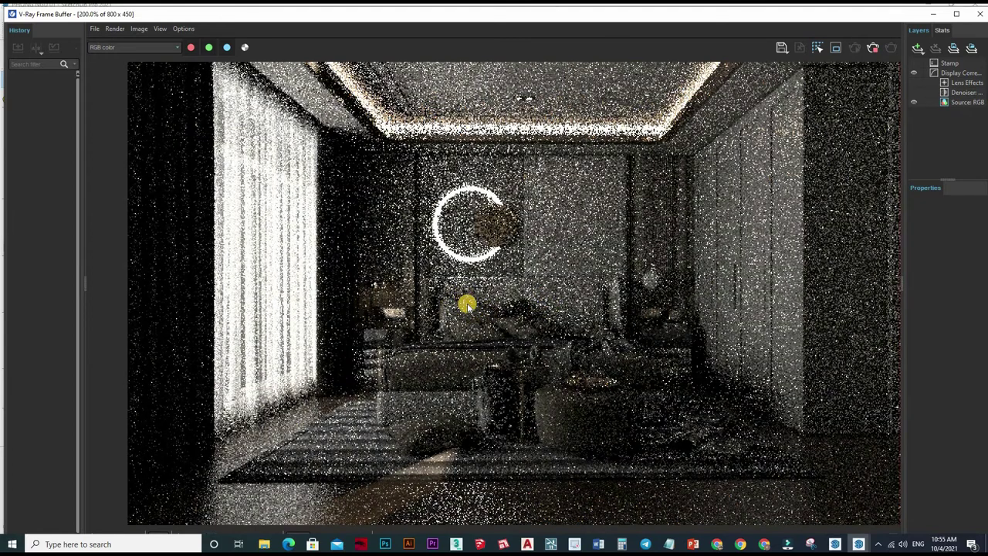
{"action": "left_click", "coordinate": [983, 14]}
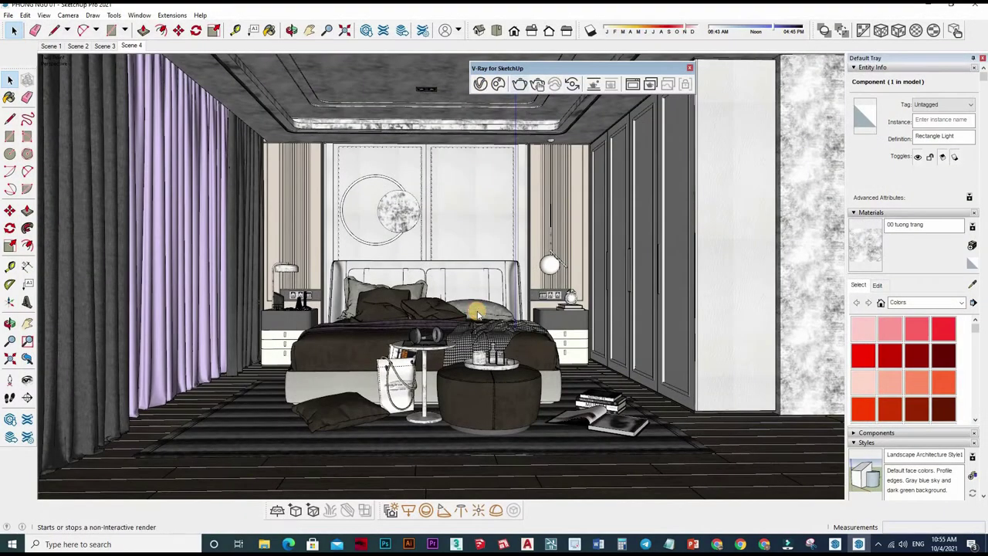
{"action": "left_click", "coordinate": [555, 301]}
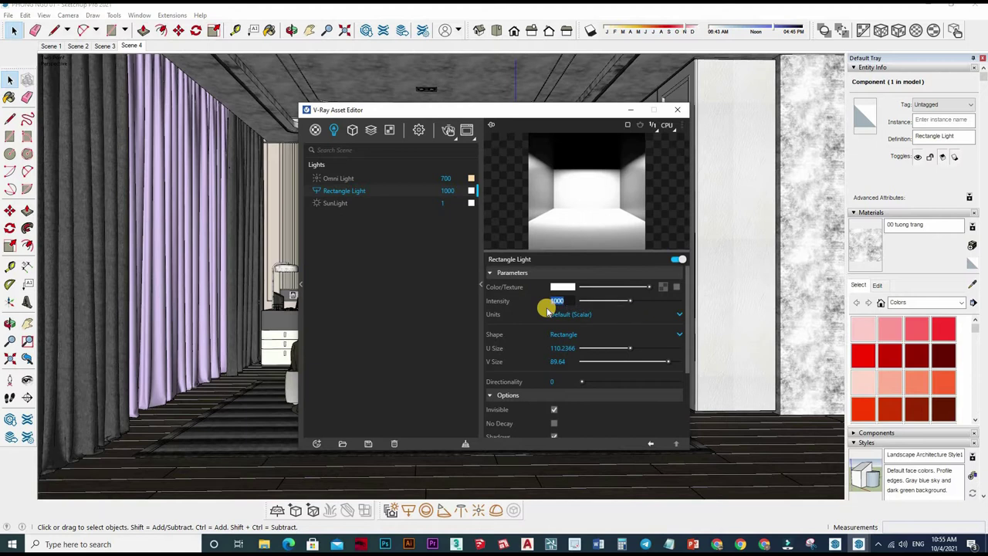
{"action": "type", "text": "25"}
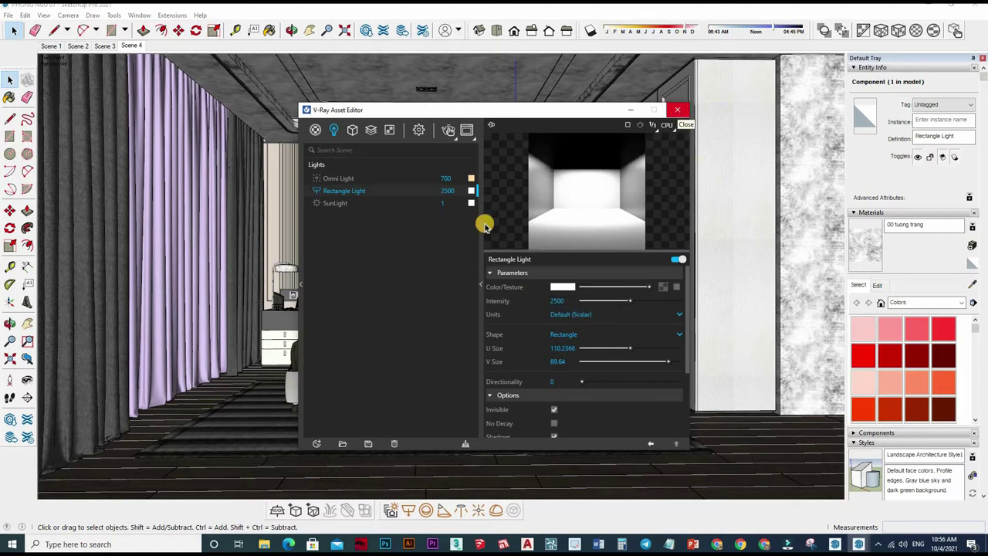
{"action": "left_click", "coordinate": [678, 110]}
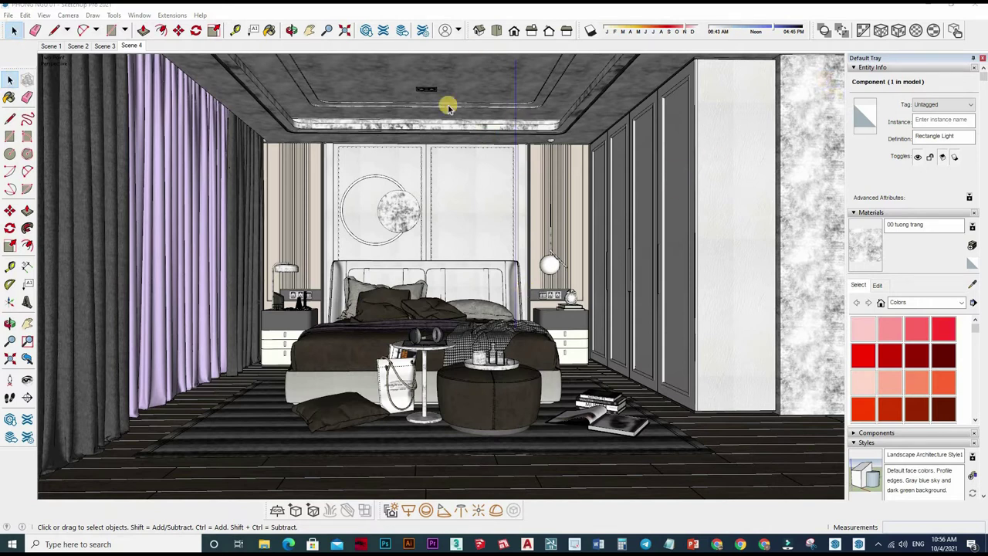
{"action": "left_click", "coordinate": [478, 88]}
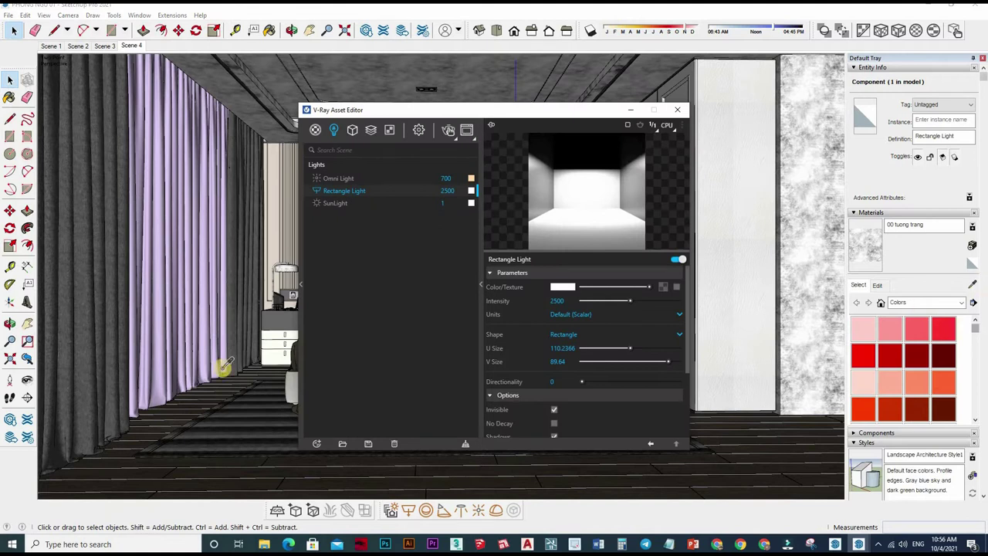
Step: Sample the curtain's 28_tulle material, keep voan as its front material, and expand Binding
{"action": "middle_click_drag", "start_coordinate": [218, 376], "coordinate": [210, 321]}
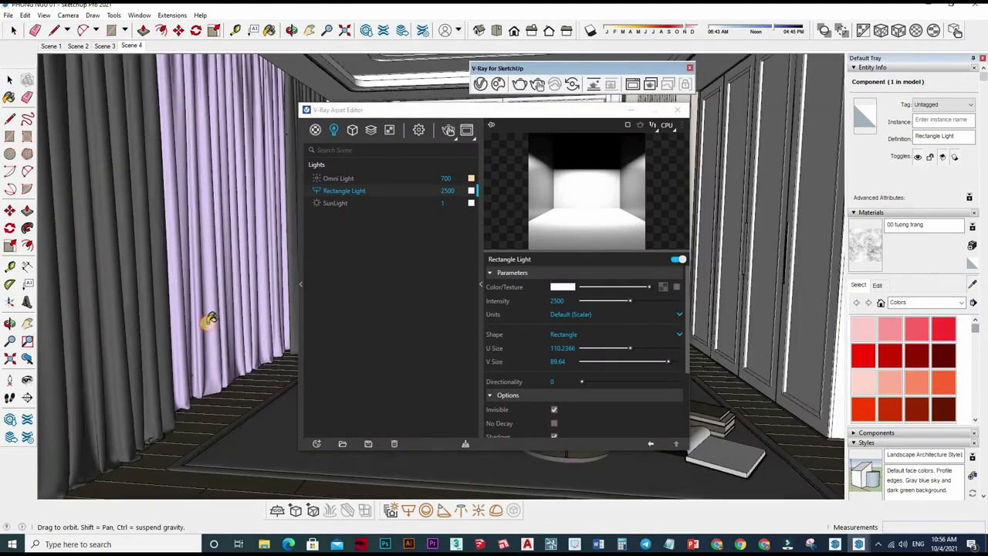
{"action": "key", "text": "b"}
{"action": "left_click", "coordinate": [210, 320], "text": "alt"}
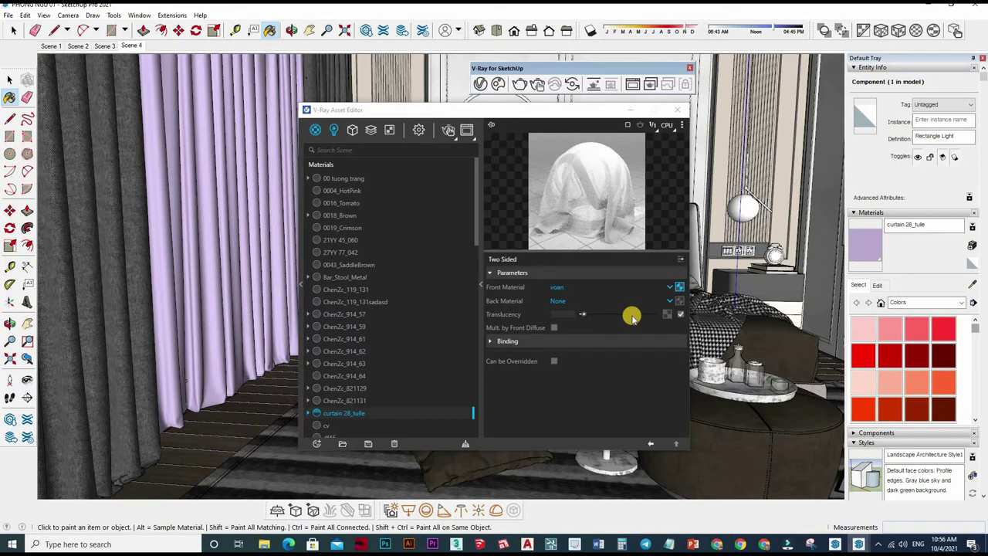
{"action": "left_click", "coordinate": [600, 288]}
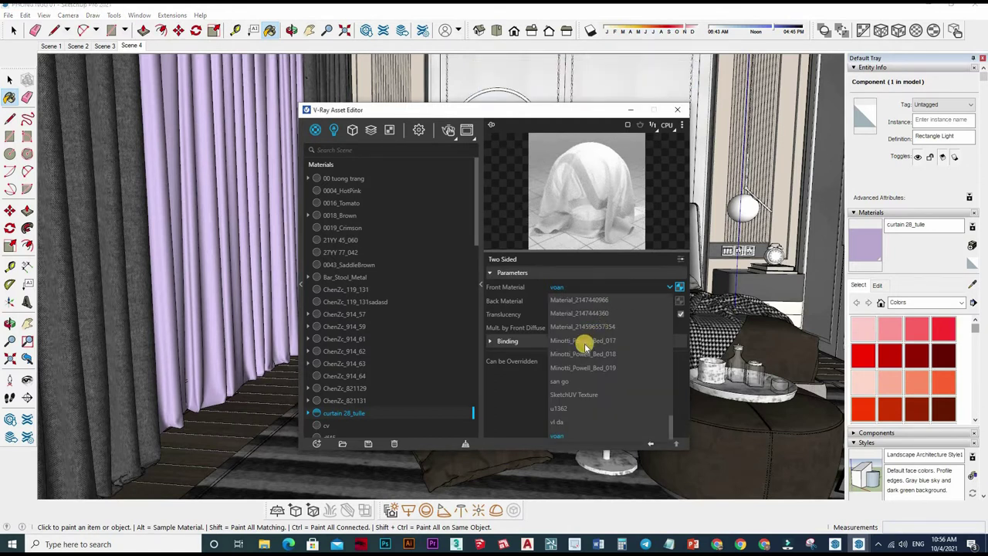
{"action": "left_click", "coordinate": [584, 345]}
{"action": "left_click", "coordinate": [585, 344]}
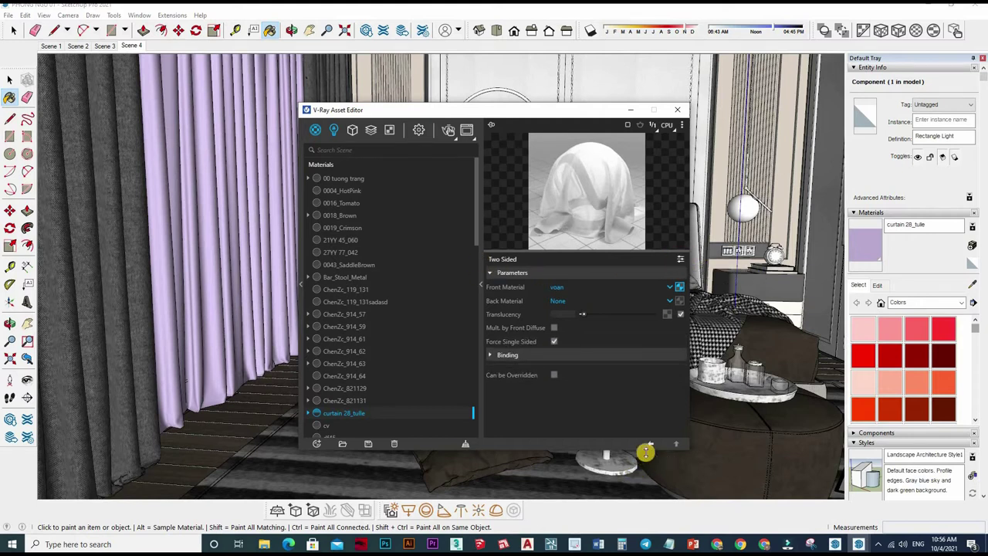
Step: Sample the grey curtain's u1362 material and inspect its Diffuse Falloff multipliers
{"action": "left_click", "coordinate": [970, 244]}
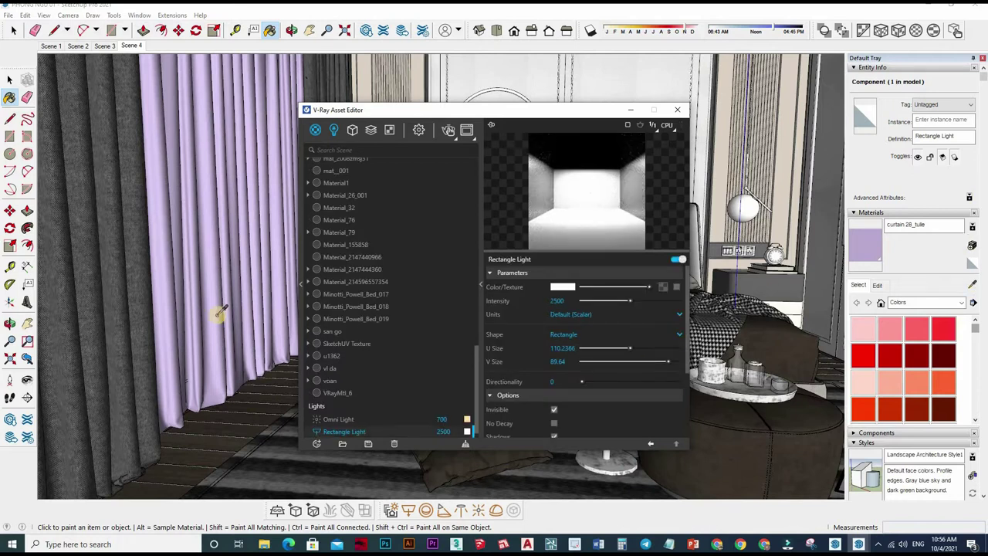
{"action": "left_click", "coordinate": [695, 305], "text": "alt"}
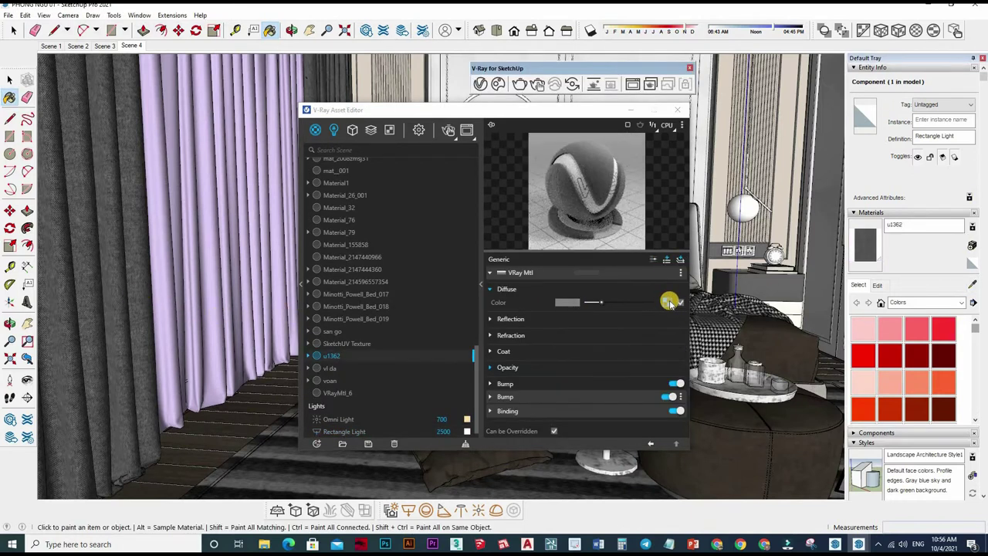
{"action": "left_click", "coordinate": [667, 302]}
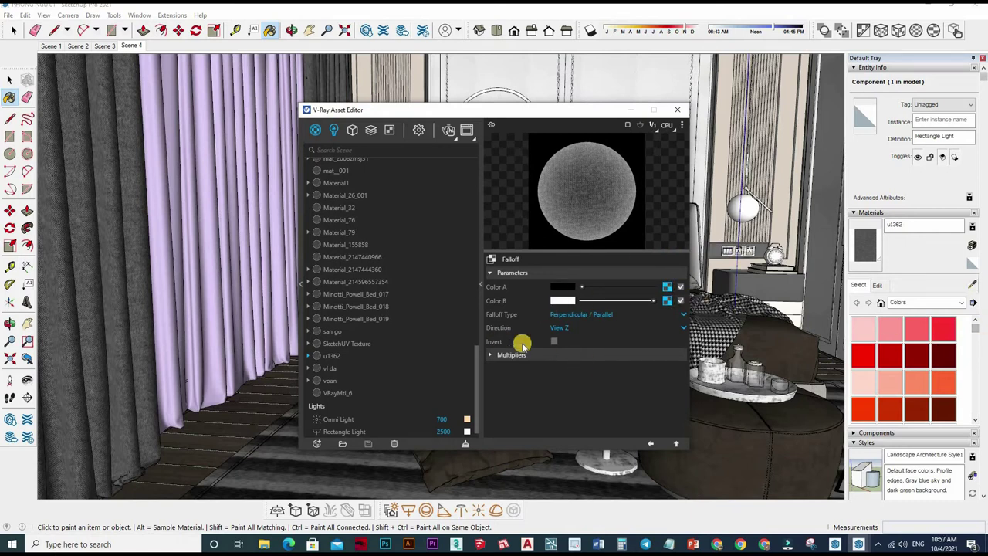
{"action": "left_click", "coordinate": [548, 356]}
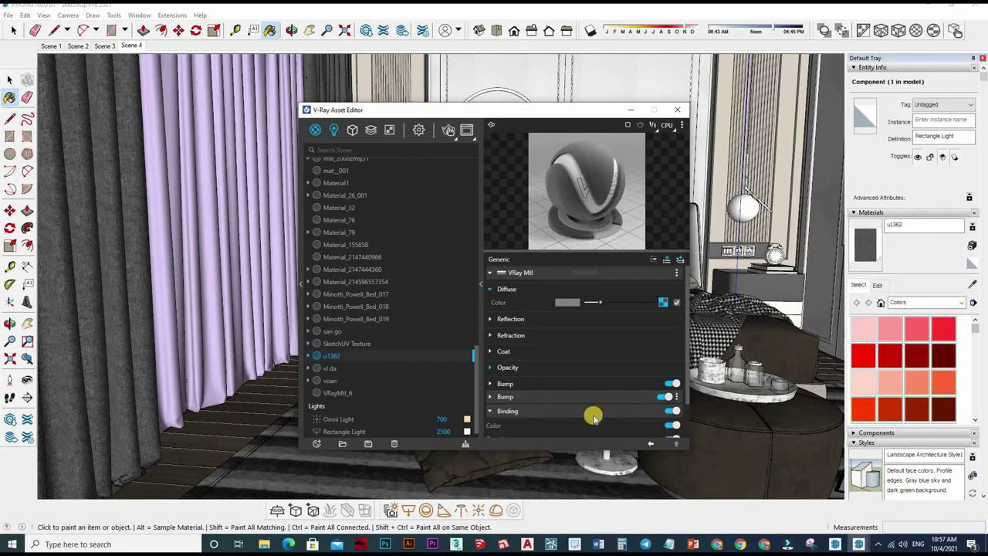
{"action": "left_click", "coordinate": [591, 412]}
{"action": "scroll", "coordinate": [660, 306], "scroll_direction": "up", "scroll_amount": 1}
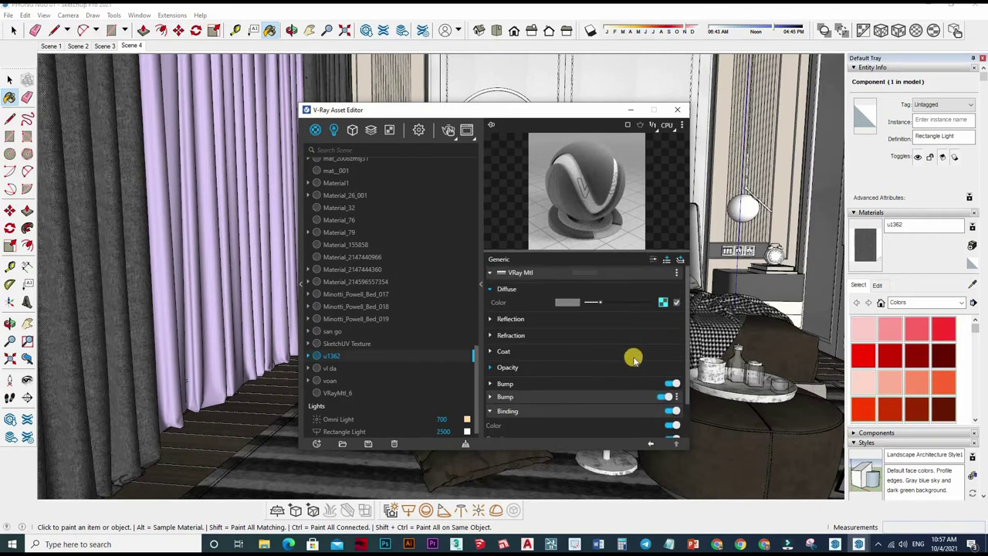
Step: Copy the Diffuse Falloff texture and paste it into Binding set to Custom mode
{"action": "left_click", "coordinate": [666, 302]}
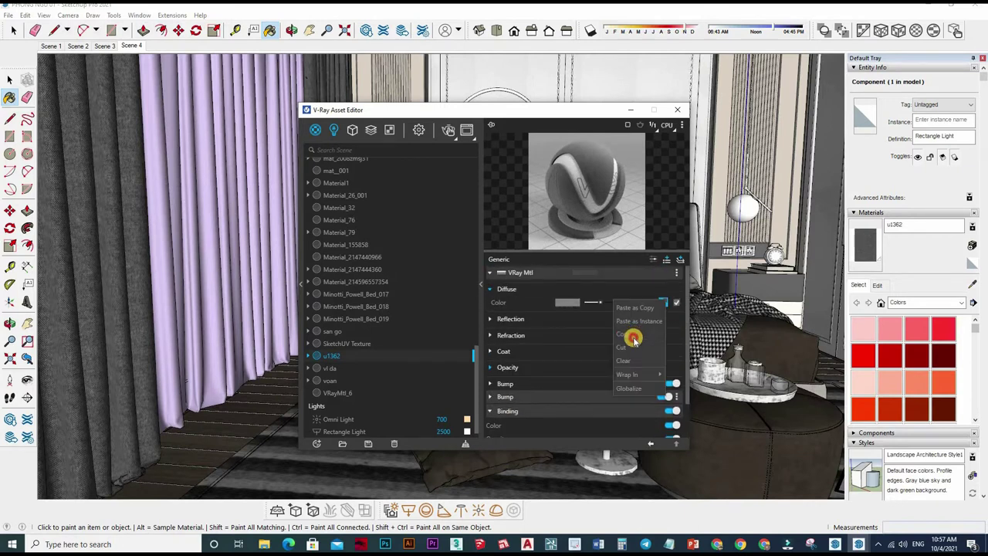
{"action": "scroll", "coordinate": [654, 368], "scroll_direction": "down", "scroll_amount": 1}
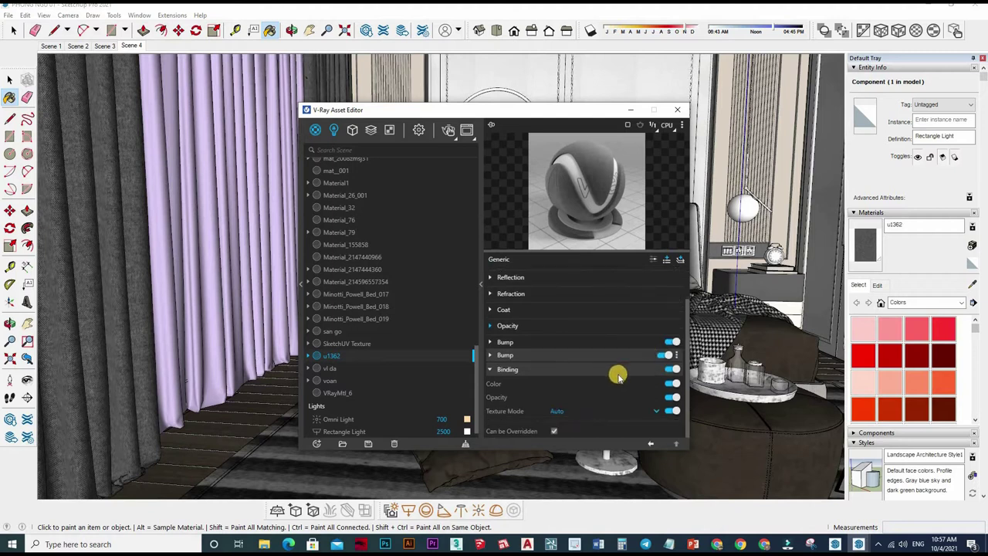
{"action": "scroll", "coordinate": [606, 390], "scroll_direction": "up", "scroll_amount": 1}
{"action": "scroll", "coordinate": [586, 414], "scroll_direction": "down", "scroll_amount": 1}
{"action": "left_click", "coordinate": [575, 409]}
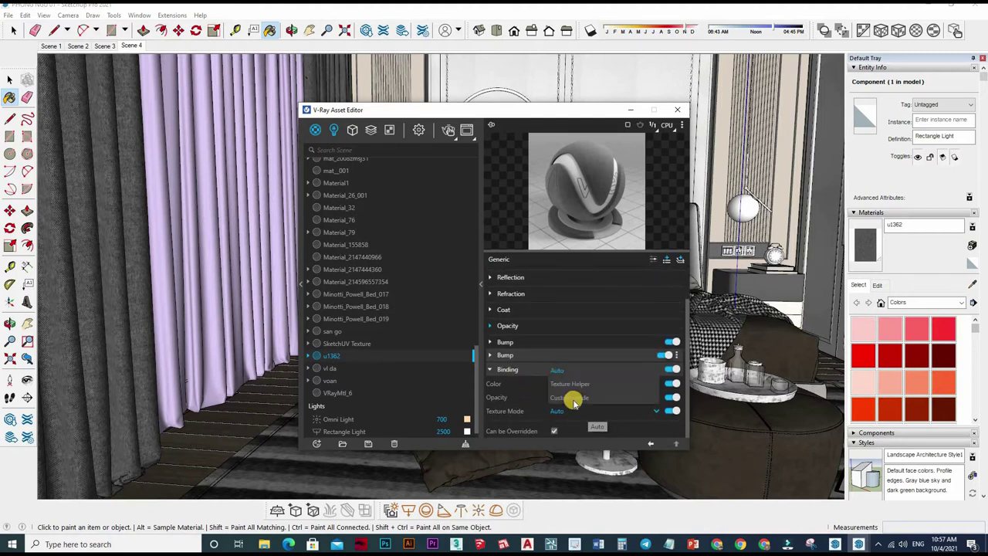
{"action": "left_click", "coordinate": [625, 399]}
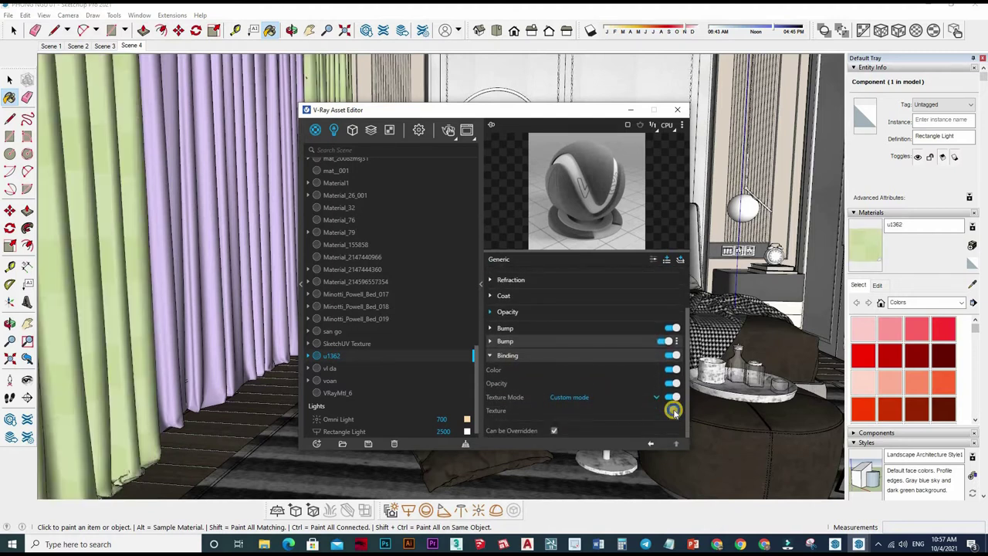
{"action": "left_click", "coordinate": [672, 411]}
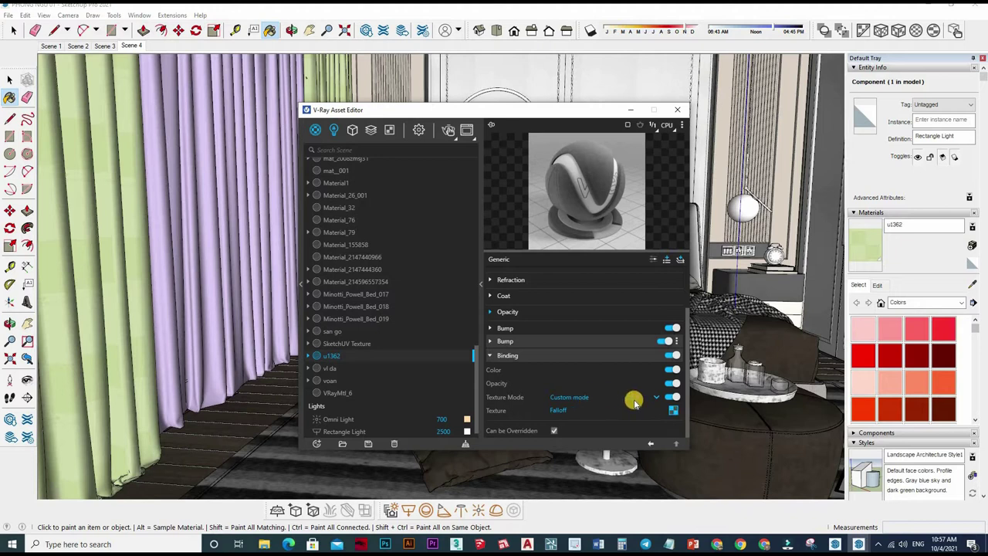
Step: Check the Reflection settings, then open the Binding Falloff texture's parameters
{"action": "scroll", "coordinate": [562, 309], "scroll_direction": "up", "scroll_amount": 2}
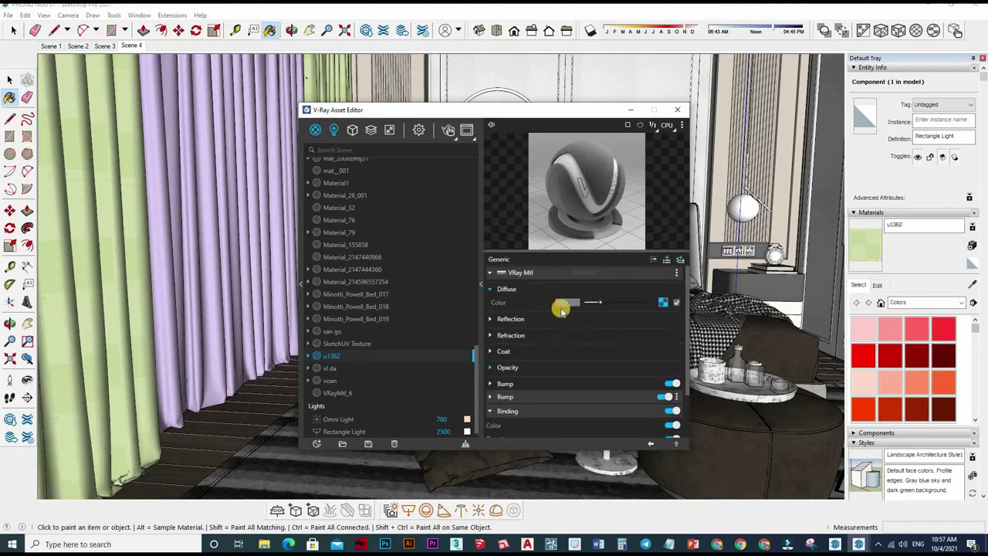
{"action": "left_click", "coordinate": [580, 318]}
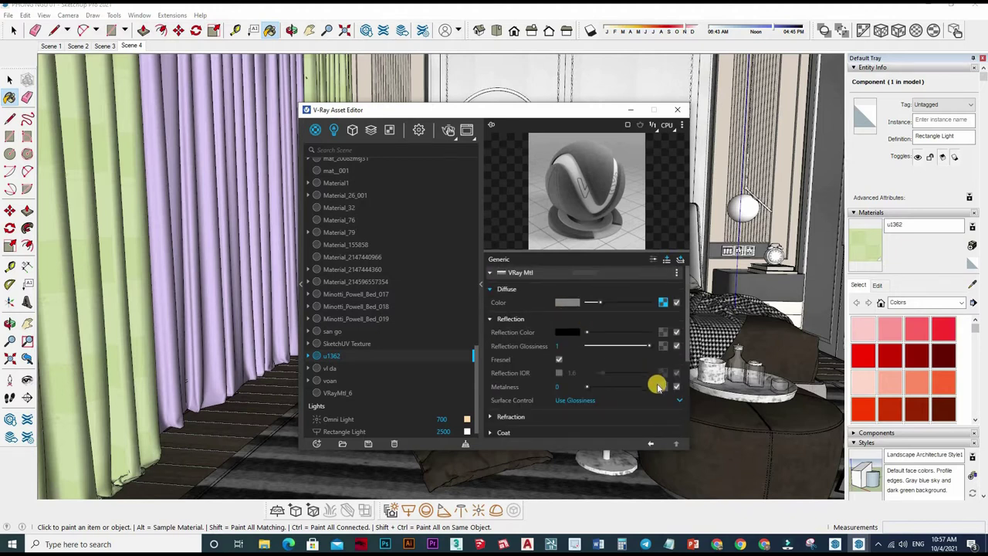
{"action": "left_click", "coordinate": [647, 320]}
{"action": "scroll", "coordinate": [647, 324], "scroll_direction": "down", "scroll_amount": 2}
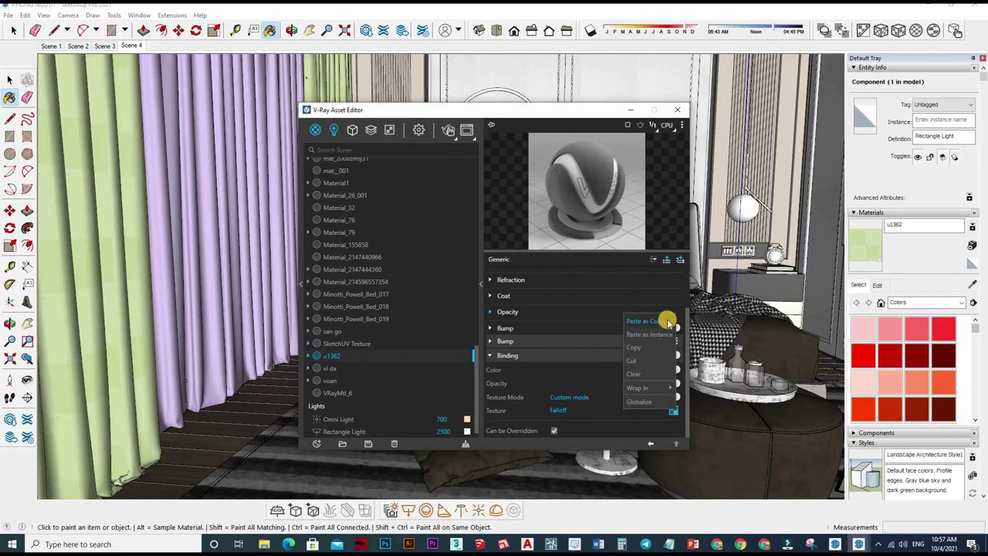
{"action": "scroll", "coordinate": [663, 295], "scroll_direction": "up", "scroll_amount": 2}
{"action": "left_click", "coordinate": [666, 293]}
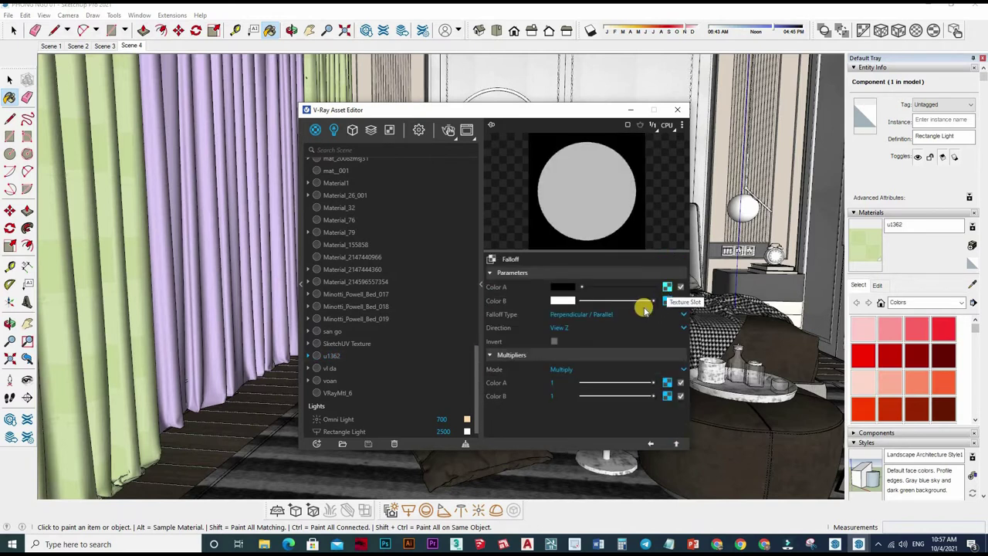
Step: Review the Falloff parameters, keeping Perpendicular / Parallel, and return to u1362's settings
{"action": "left_click", "coordinate": [666, 302]}
{"action": "left_click", "coordinate": [669, 303]}
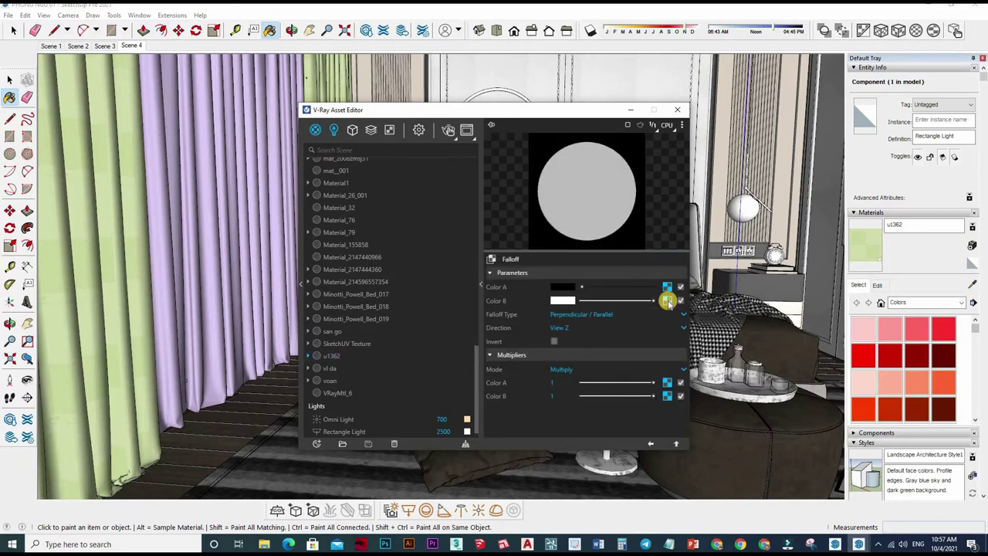
{"action": "left_click", "coordinate": [658, 317]}
{"action": "left_click", "coordinate": [563, 328]}
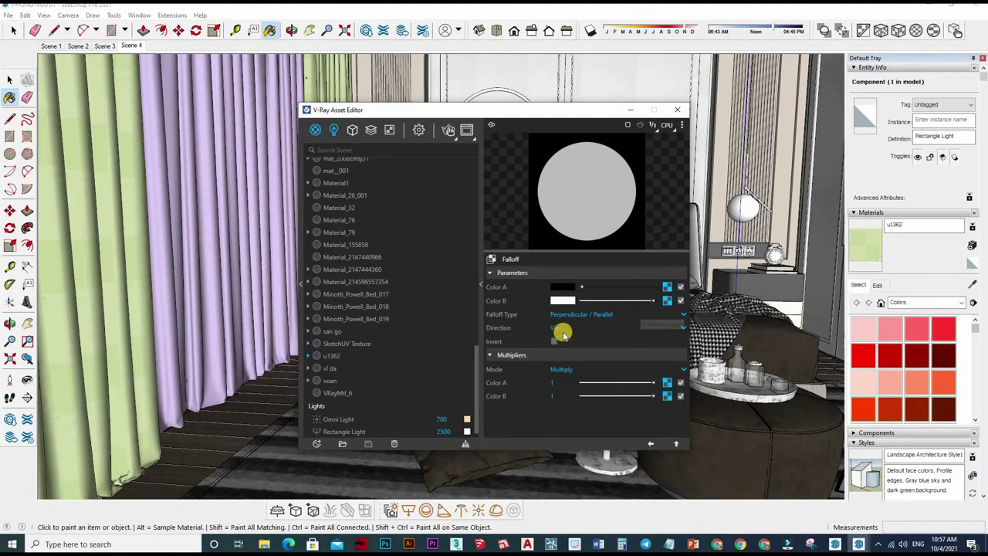
{"action": "left_click", "coordinate": [616, 314]}
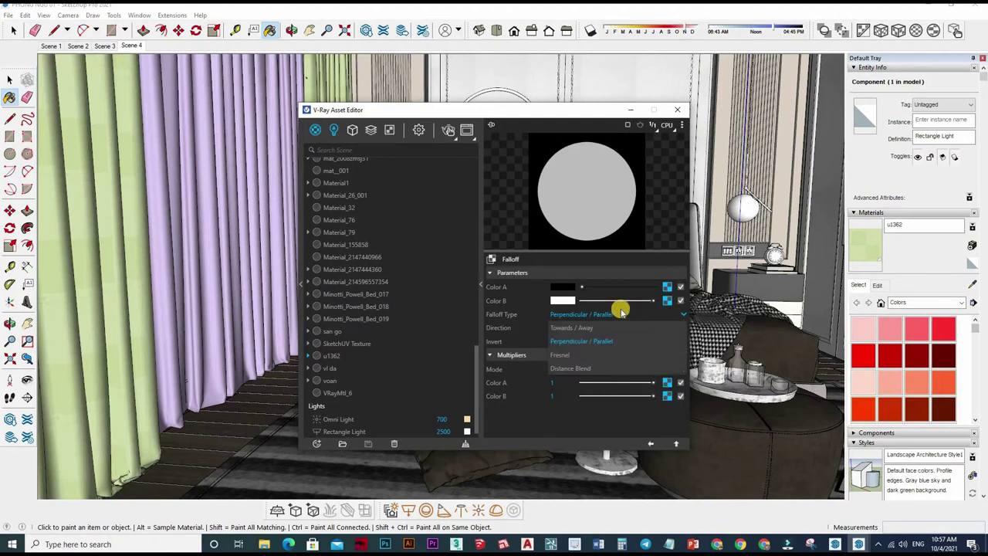
{"action": "left_click", "coordinate": [621, 310]}
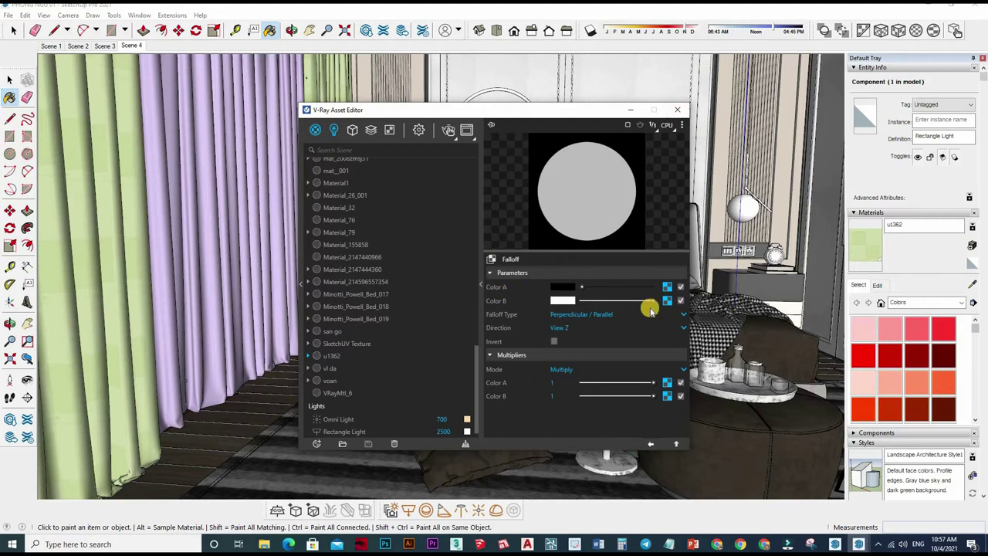
{"action": "left_click", "coordinate": [662, 302]}
Step: Clear the texture map from u1362's Diffuse colour and glance at the Bump options
{"action": "right_click", "coordinate": [662, 302]}
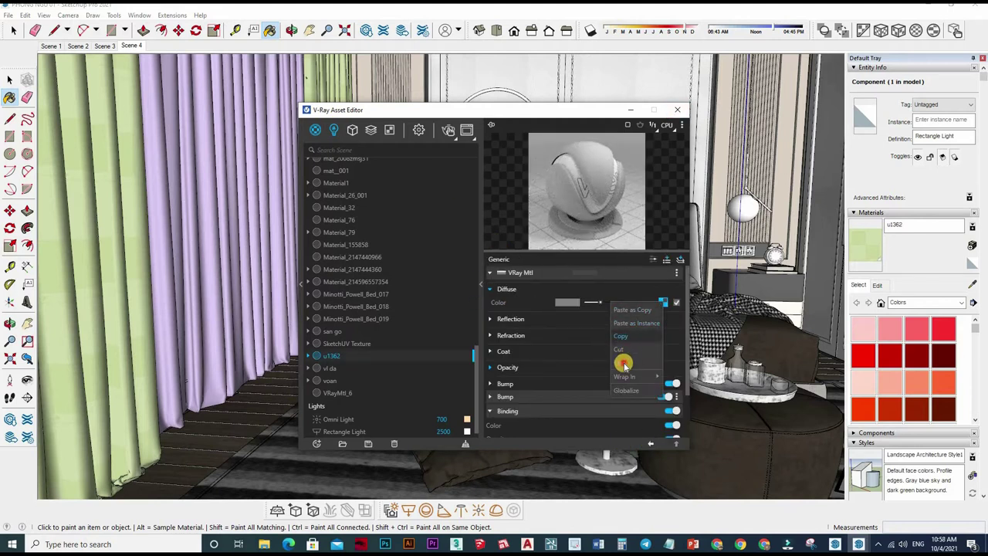
{"action": "left_click", "coordinate": [660, 389]}
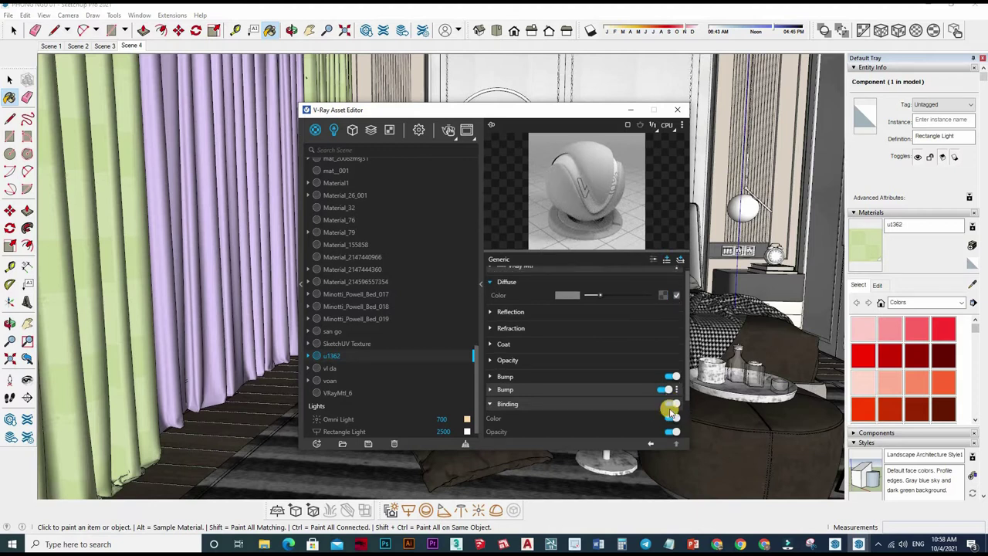
{"action": "scroll", "coordinate": [663, 382], "scroll_direction": "down", "scroll_amount": 2}
{"action": "left_click", "coordinate": [677, 340]}
{"action": "left_click", "coordinate": [655, 318]}
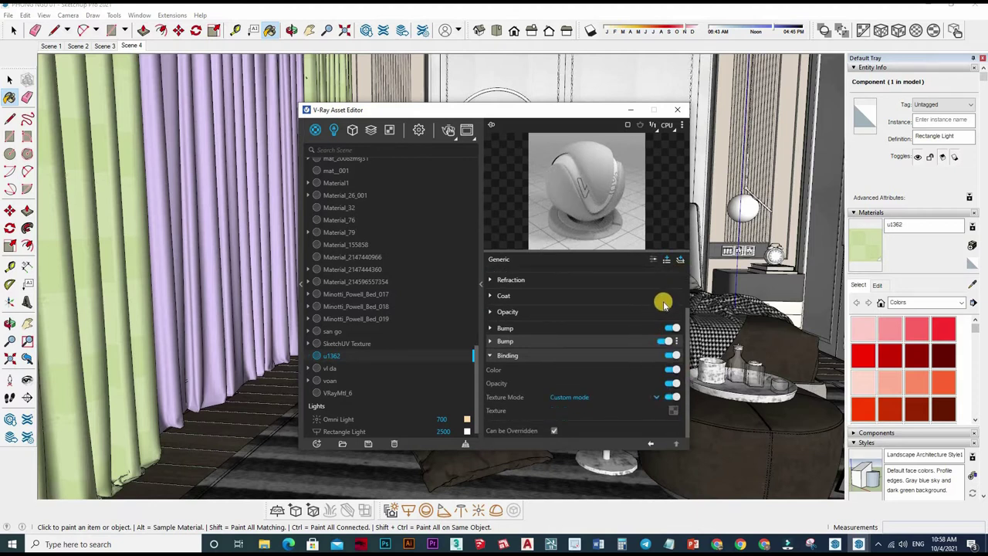
{"action": "scroll", "coordinate": [666, 301], "scroll_direction": "up", "scroll_amount": 2}
Step: Inspect the Diffuse texture options and available texture types without changing anything
{"action": "right_click", "coordinate": [683, 307]}
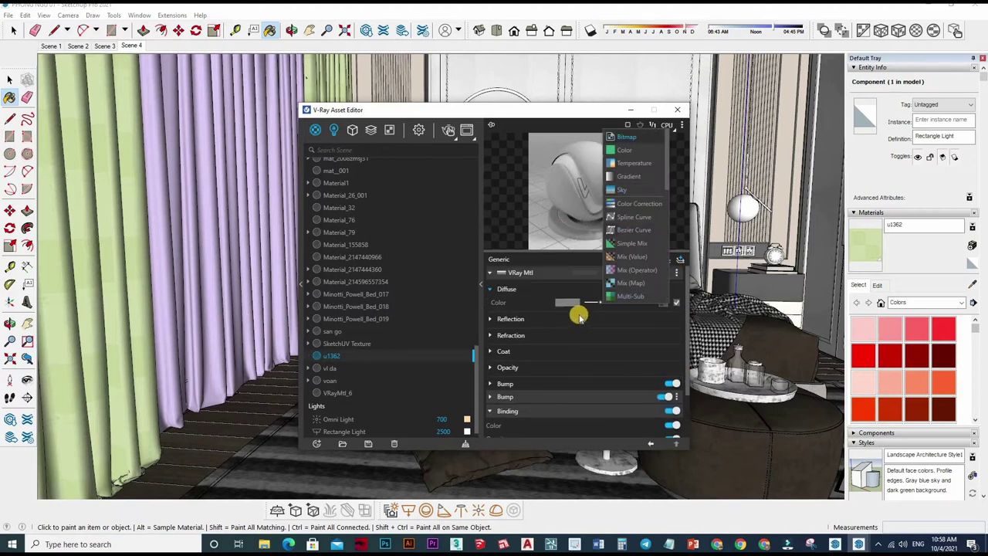
{"action": "left_click", "coordinate": [576, 313]}
{"action": "left_click", "coordinate": [663, 302]}
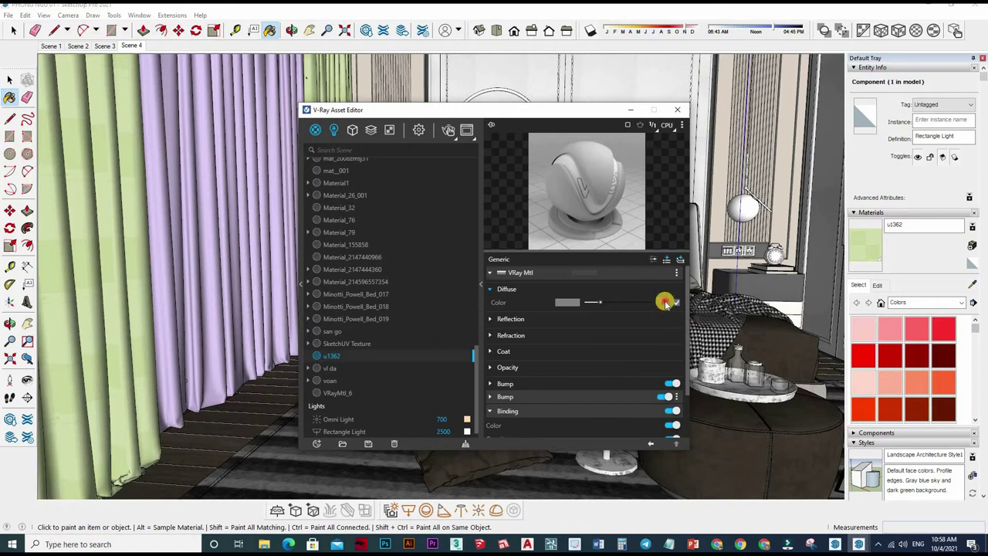
{"action": "left_click", "coordinate": [661, 304]}
{"action": "left_click", "coordinate": [672, 309]}
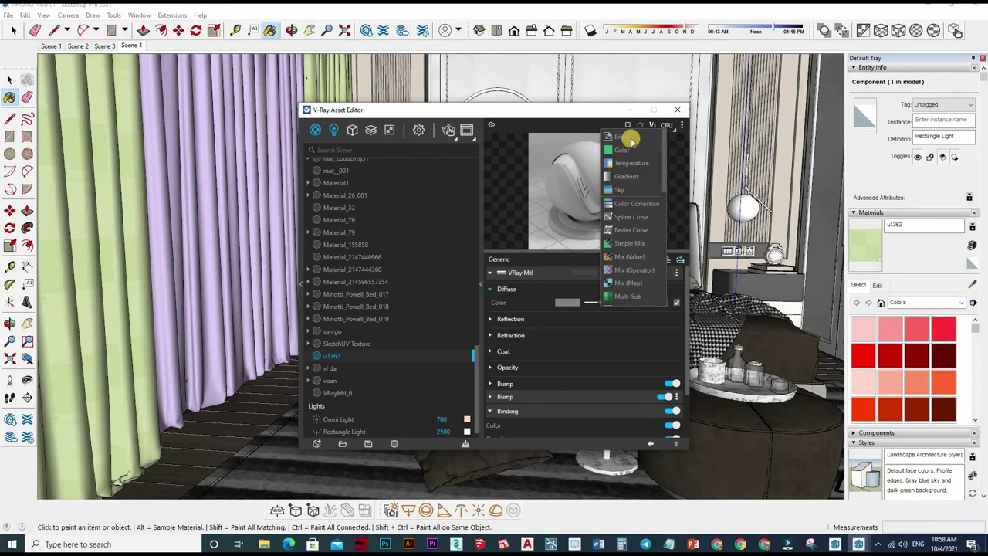
{"action": "left_click", "coordinate": [665, 308]}
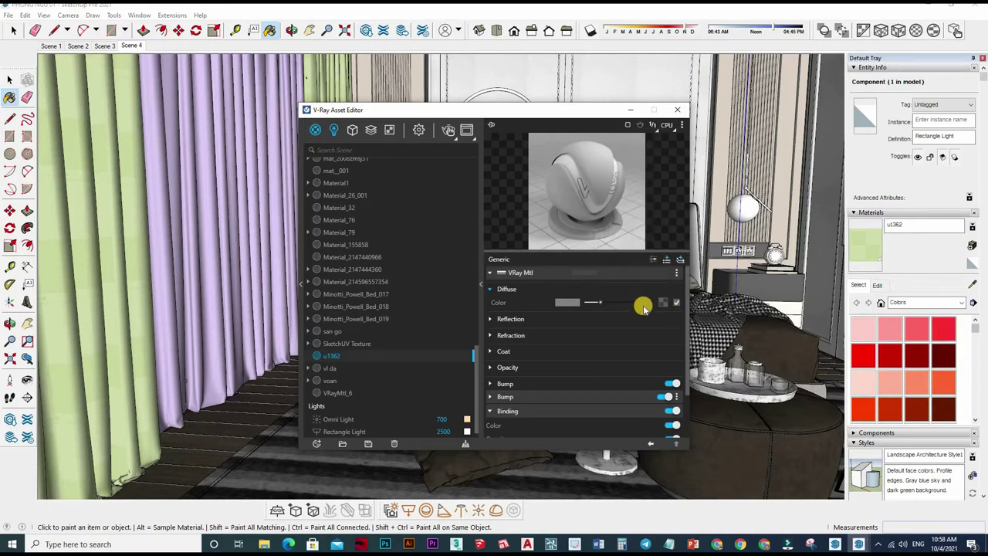
Step: Browse to the bedroom\2 texture subfolder on Storage (F:) for a Diffuse bitmap
{"action": "left_click", "coordinate": [662, 304]}
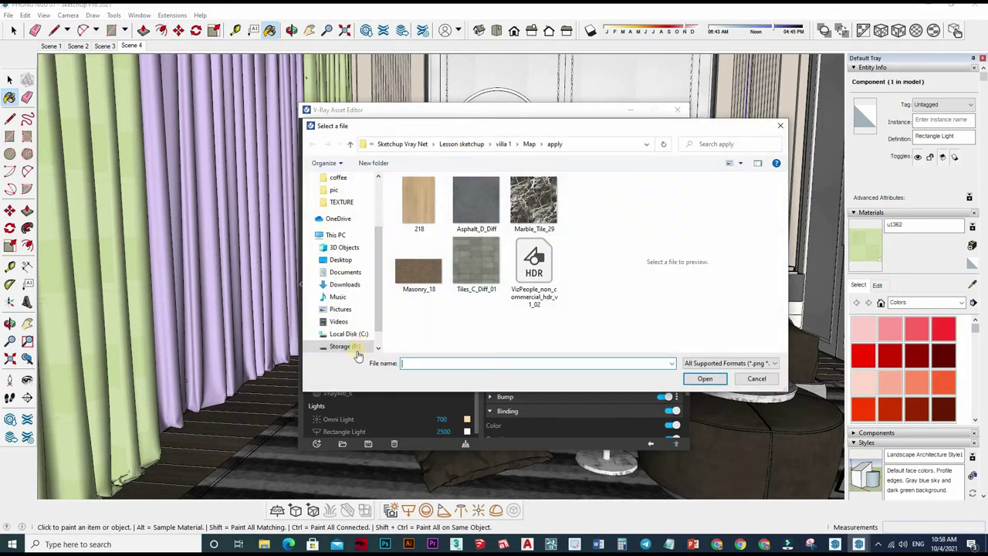
{"action": "left_click", "coordinate": [357, 353]}
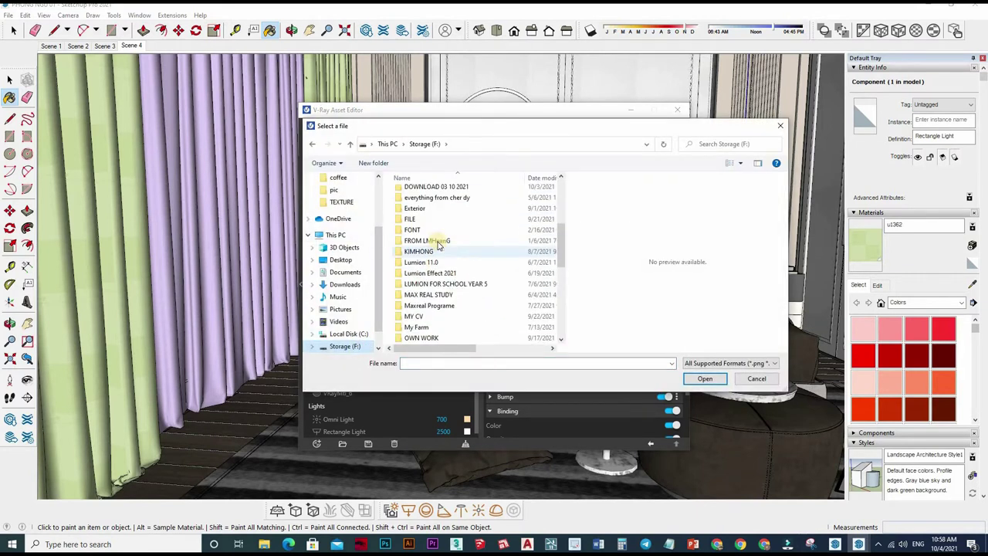
{"action": "scroll", "coordinate": [437, 202], "scroll_direction": "up", "scroll_amount": 2}
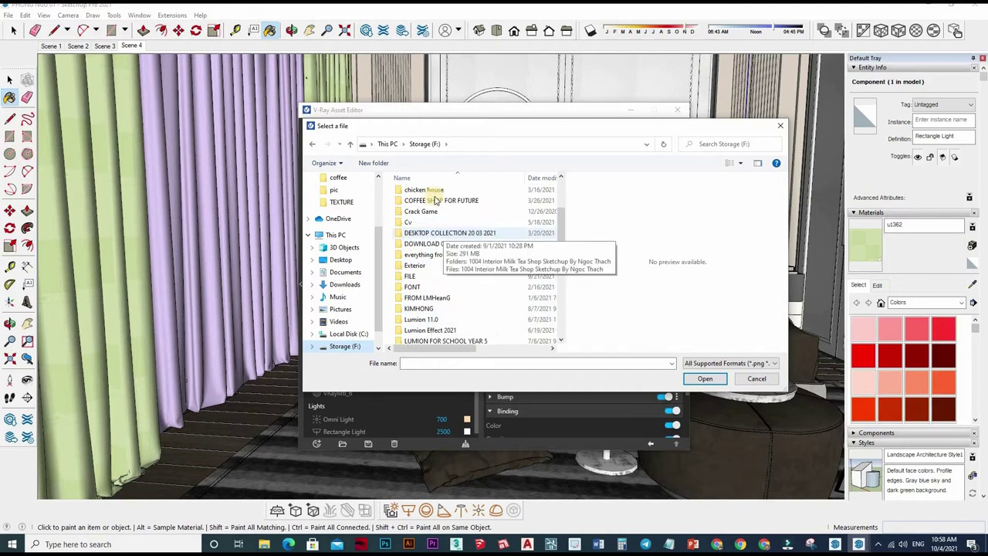
{"action": "scroll", "coordinate": [436, 201], "scroll_direction": "up", "scroll_amount": 3}
{"action": "double_click", "coordinate": [429, 202]}
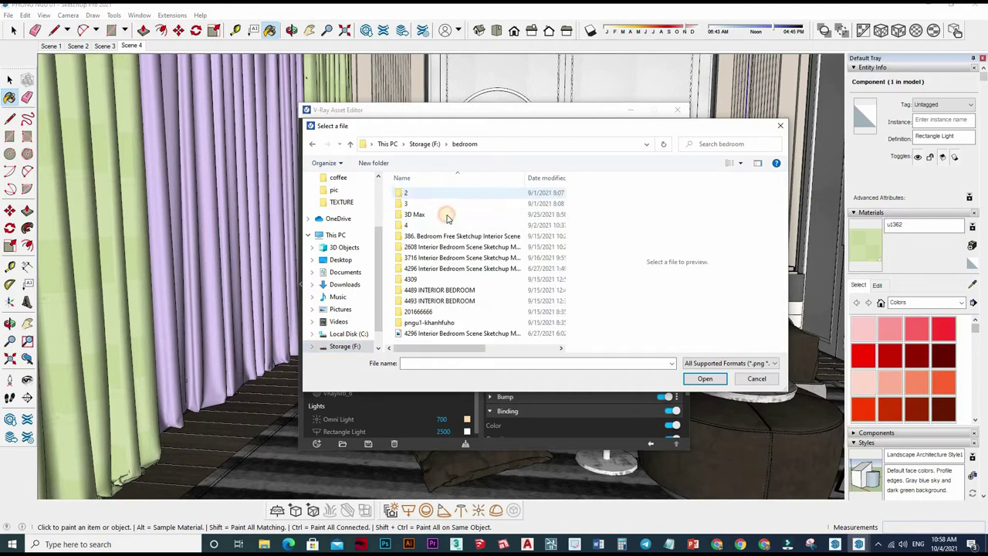
{"action": "double_click", "coordinate": [417, 193]}
{"action": "double_click", "coordinate": [421, 212]}
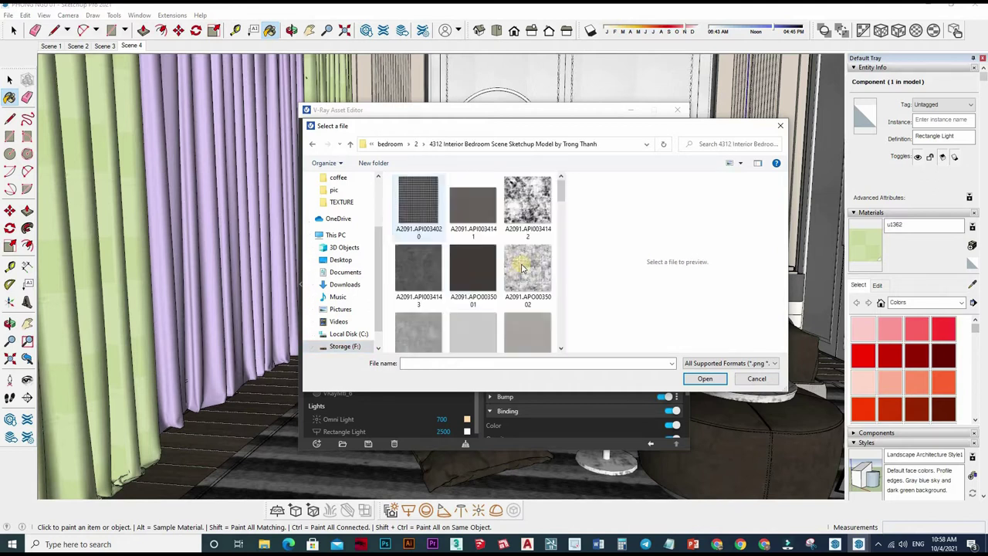
Step: Preview texture thumbnails 35005 and A2091.APO0035093 in the folder
{"action": "left_click", "coordinate": [532, 313]}
{"action": "left_click", "coordinate": [474, 316]}
{"action": "scroll", "coordinate": [517, 294], "scroll_direction": "down", "scroll_amount": 2}
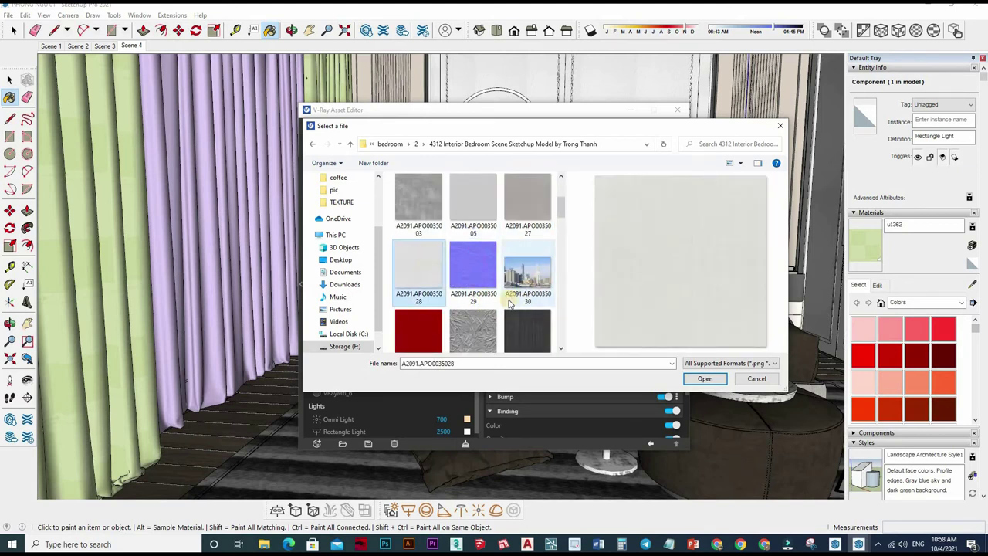
{"action": "scroll", "coordinate": [515, 280], "scroll_direction": "down", "scroll_amount": 5}
{"action": "scroll", "coordinate": [516, 279], "scroll_direction": "down", "scroll_amount": 2}
{"action": "scroll", "coordinate": [479, 271], "scroll_direction": "down", "scroll_amount": 2}
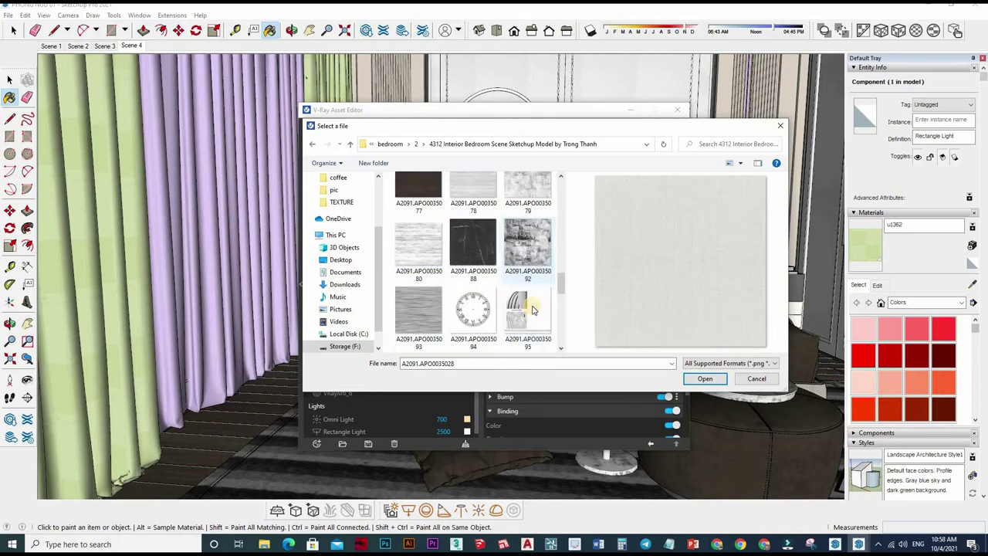
{"action": "scroll", "coordinate": [433, 265], "scroll_direction": "down", "scroll_amount": 2}
{"action": "scroll", "coordinate": [432, 265], "scroll_direction": "up", "scroll_amount": 1}
{"action": "left_click", "coordinate": [432, 264]}
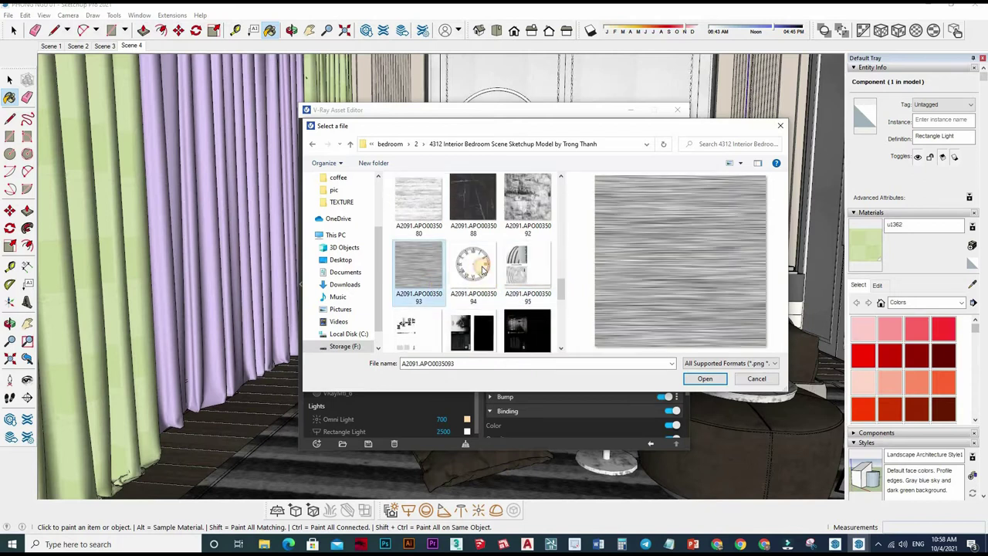
{"action": "scroll", "coordinate": [464, 278], "scroll_direction": "up", "scroll_amount": 2}
Step: Select a wood-grain texture such as A2091.APO0035078 and load it into the bitmap
{"action": "left_click", "coordinate": [494, 284]}
{"action": "scroll", "coordinate": [510, 292], "scroll_direction": "down", "scroll_amount": 2}
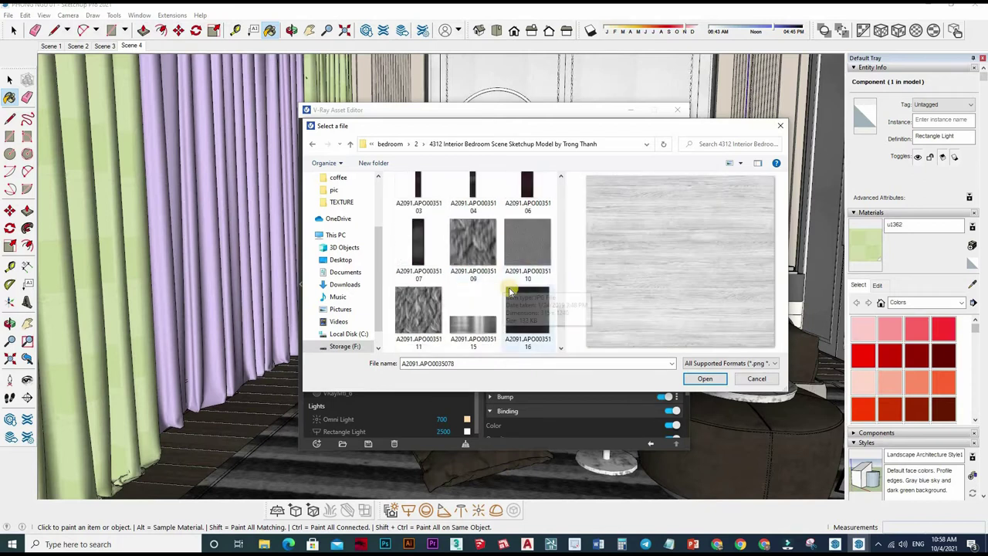
{"action": "scroll", "coordinate": [512, 288], "scroll_direction": "down", "scroll_amount": 2}
{"action": "scroll", "coordinate": [511, 286], "scroll_direction": "up", "scroll_amount": 2}
{"action": "scroll", "coordinate": [512, 285], "scroll_direction": "up", "scroll_amount": 2}
{"action": "scroll", "coordinate": [512, 284], "scroll_direction": "up", "scroll_amount": 3}
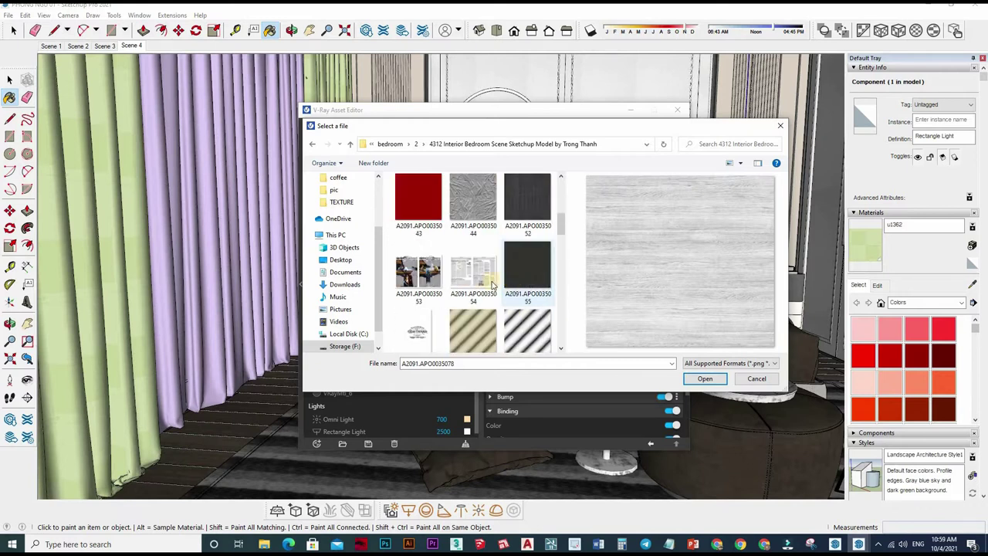
{"action": "scroll", "coordinate": [487, 271], "scroll_direction": "up", "scroll_amount": 3}
{"action": "left_click", "coordinate": [486, 266]}
{"action": "left_click", "coordinate": [711, 381]}
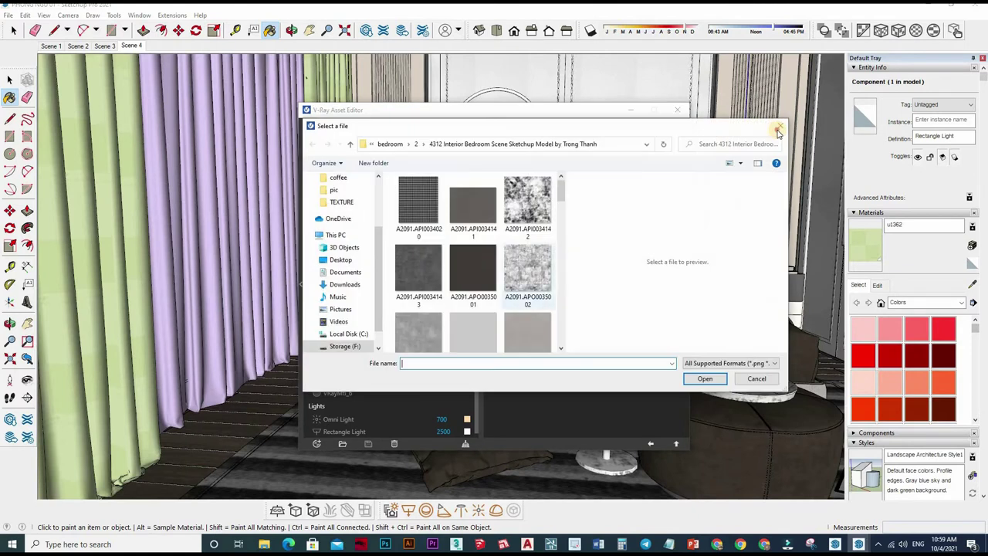
Step: Dismiss the file chooser so the Bitmap File slot stays empty
{"action": "key", "text": "Escape"}
{"action": "left_click", "coordinate": [683, 286]}
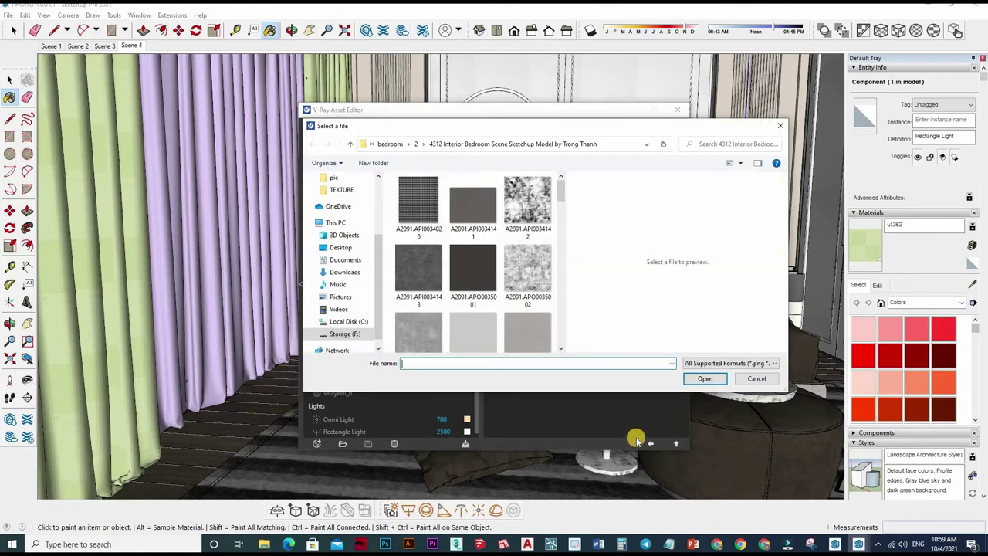
{"action": "key", "text": "Escape"}
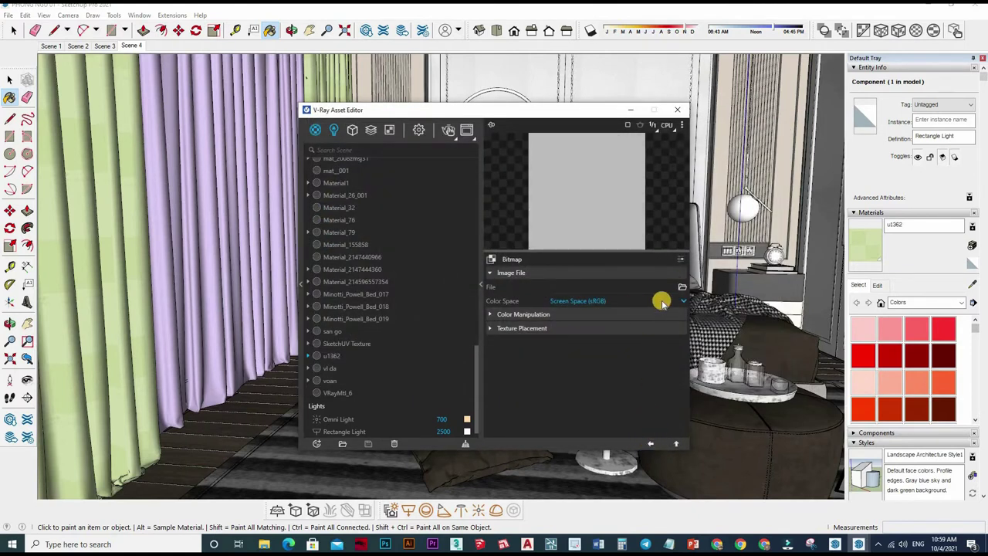
Step: Back on u1362's main settings, assign a Bitmap as the Binding texture
{"action": "left_click", "coordinate": [664, 302]}
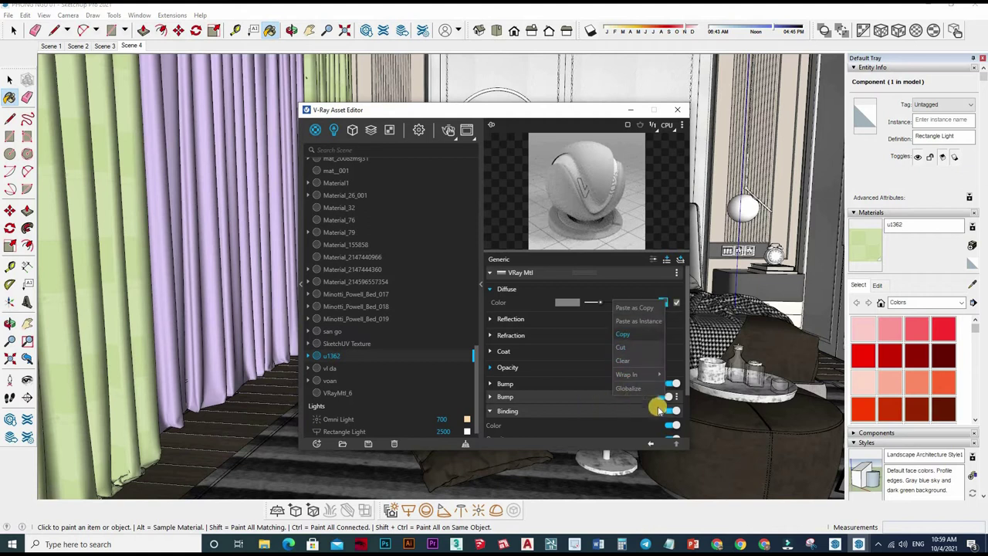
{"action": "scroll", "coordinate": [659, 409], "scroll_direction": "down", "scroll_amount": 1}
{"action": "scroll", "coordinate": [659, 409], "scroll_direction": "down", "scroll_amount": 1}
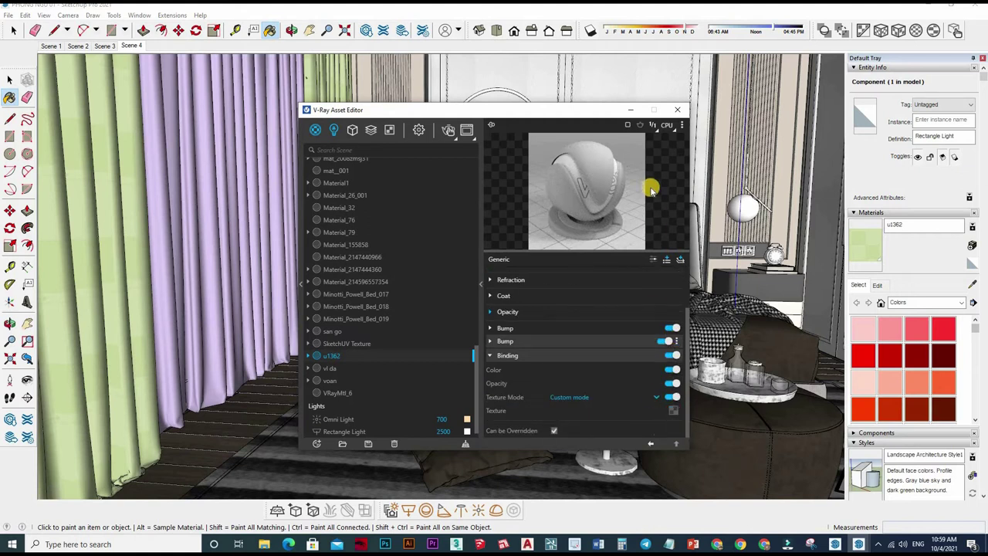
{"action": "left_click", "coordinate": [672, 411]}
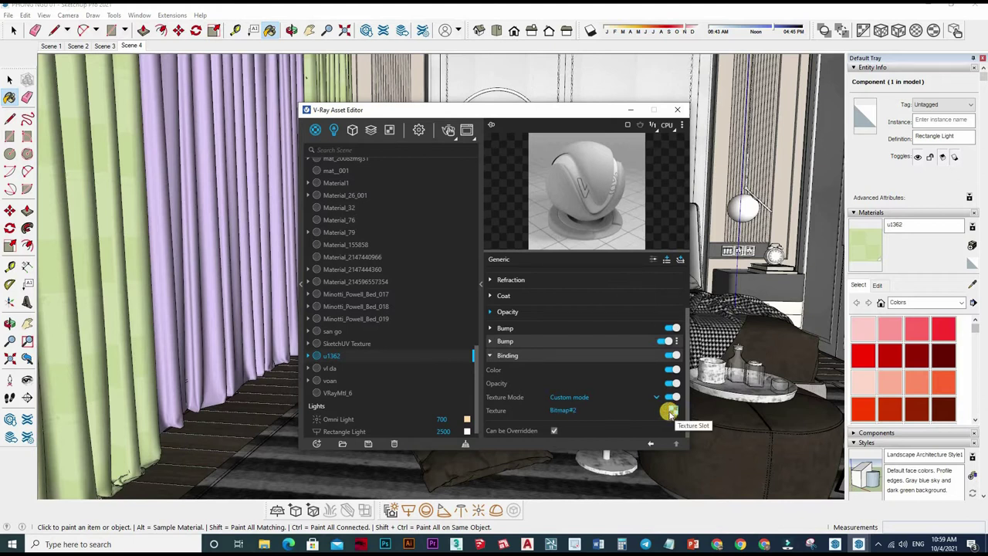
{"action": "left_click", "coordinate": [671, 413]}
{"action": "left_click", "coordinate": [652, 313]}
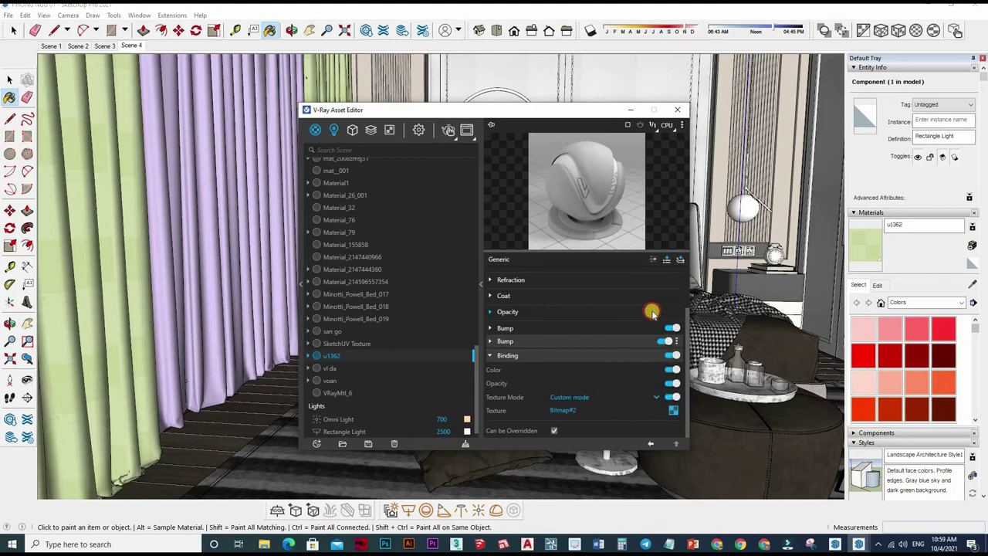
Step: Change the Opacity map to a Falloff with textures pasted into Color A and B
{"action": "left_click", "coordinate": [653, 313]}
{"action": "left_click", "coordinate": [673, 272]}
{"action": "left_click", "coordinate": [489, 260]}
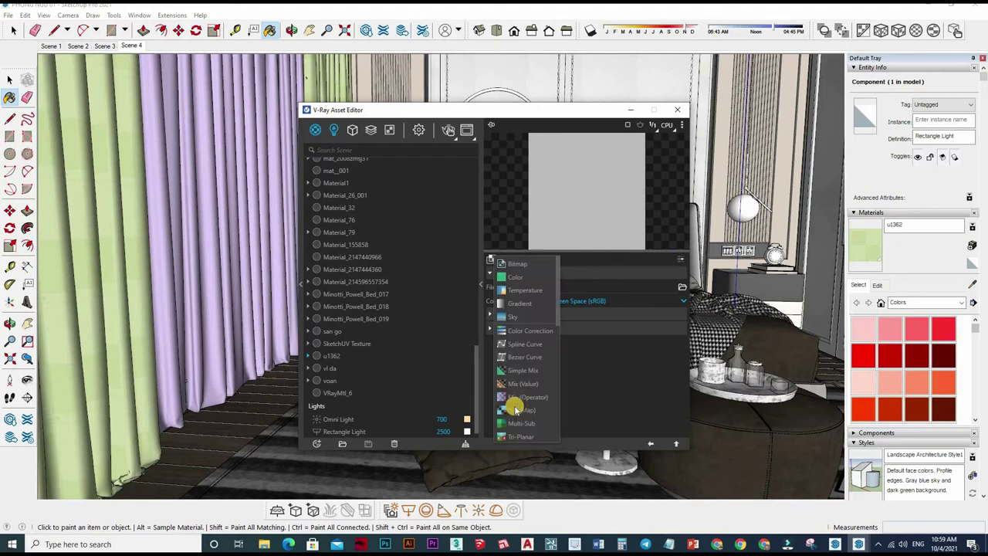
{"action": "left_click", "coordinate": [518, 398]}
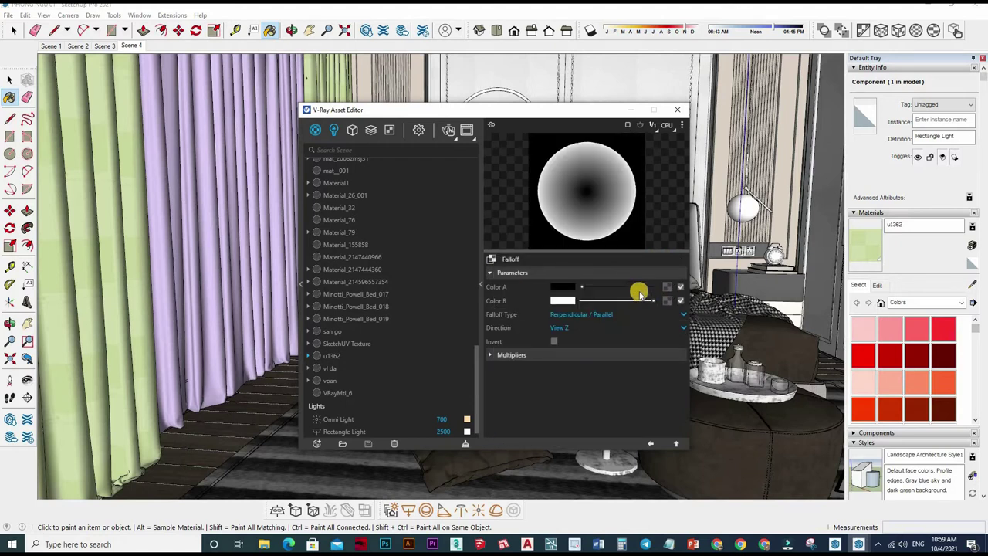
{"action": "left_click_drag", "start_coordinate": [668, 301], "coordinate": [667, 288]}
{"action": "left_click", "coordinate": [664, 293]}
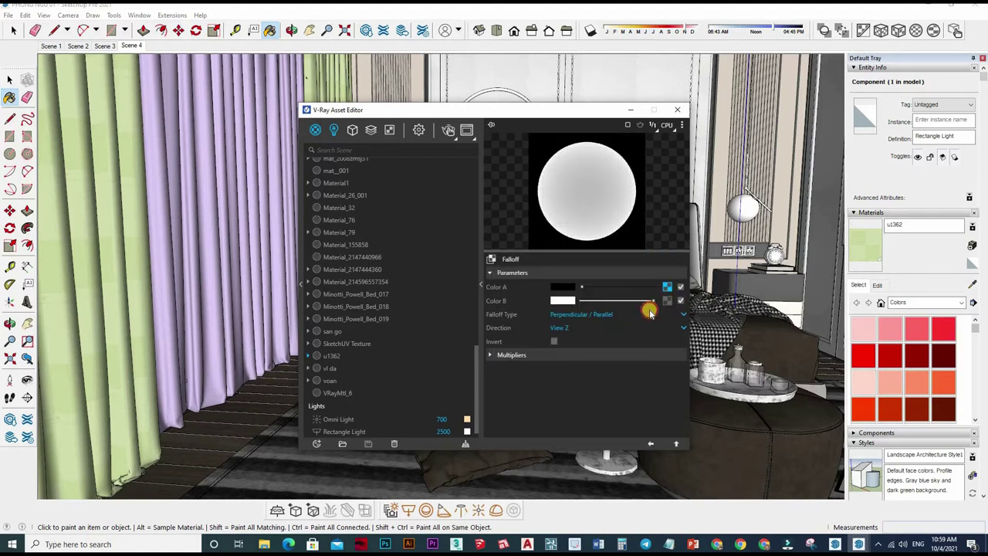
{"action": "right_click", "coordinate": [667, 302]}
{"action": "left_click", "coordinate": [637, 307]}
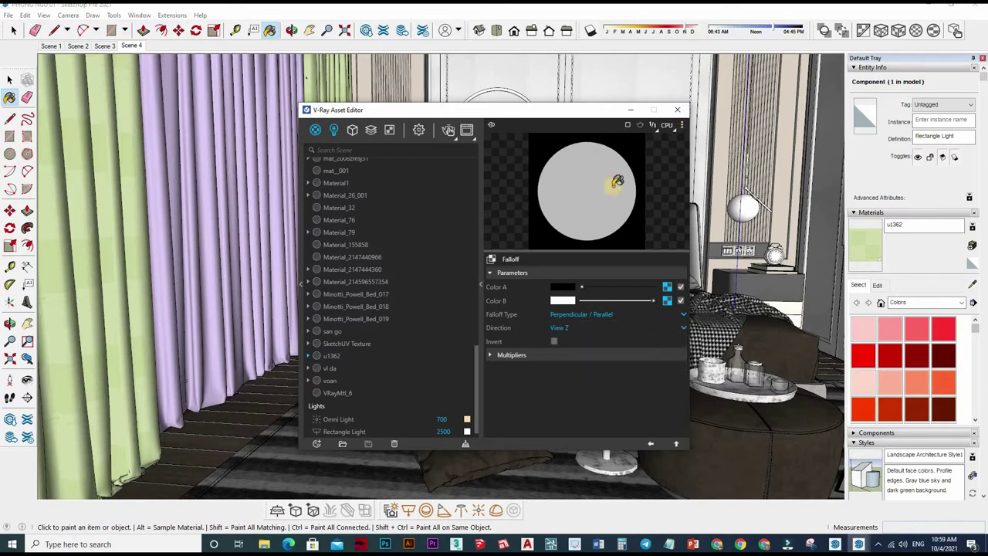
{"action": "left_click", "coordinate": [131, 46]}
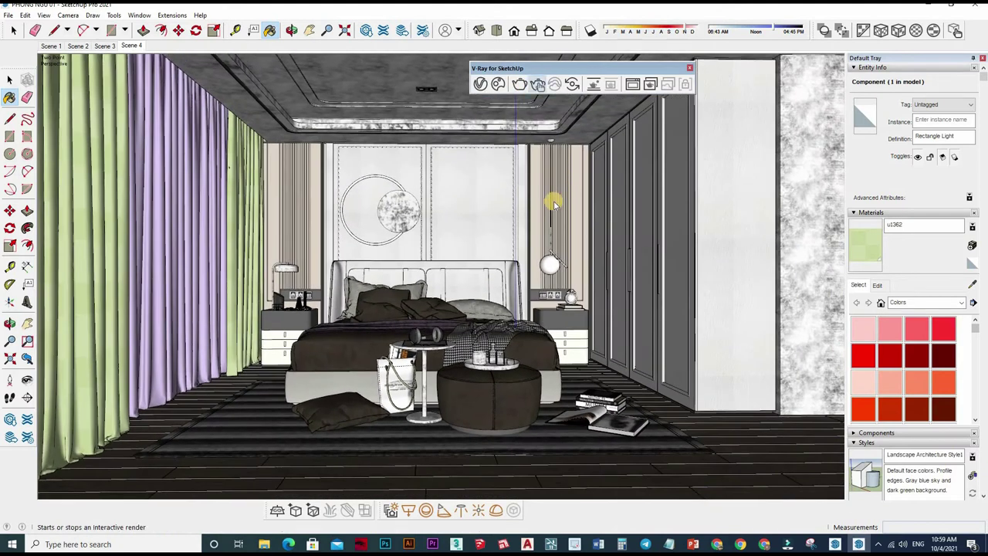
Step: Start an interactive test render and zoom around the Frame Buffer image
{"action": "left_click", "coordinate": [537, 84]}
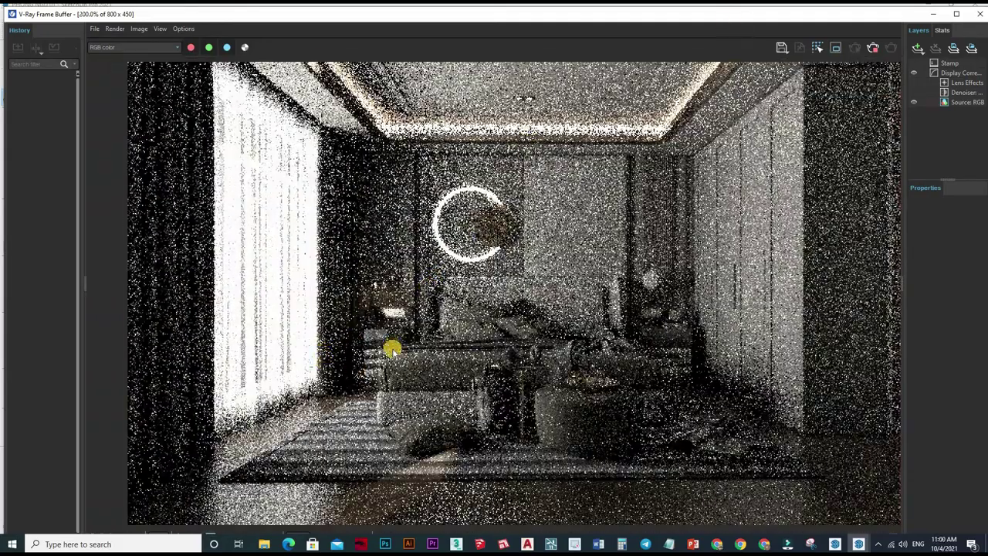
{"action": "scroll", "coordinate": [393, 347], "scroll_direction": "up", "scroll_amount": 3}
{"action": "scroll", "coordinate": [394, 393], "scroll_direction": "down", "scroll_amount": 2}
{"action": "scroll", "coordinate": [414, 353], "scroll_direction": "down", "scroll_amount": 1}
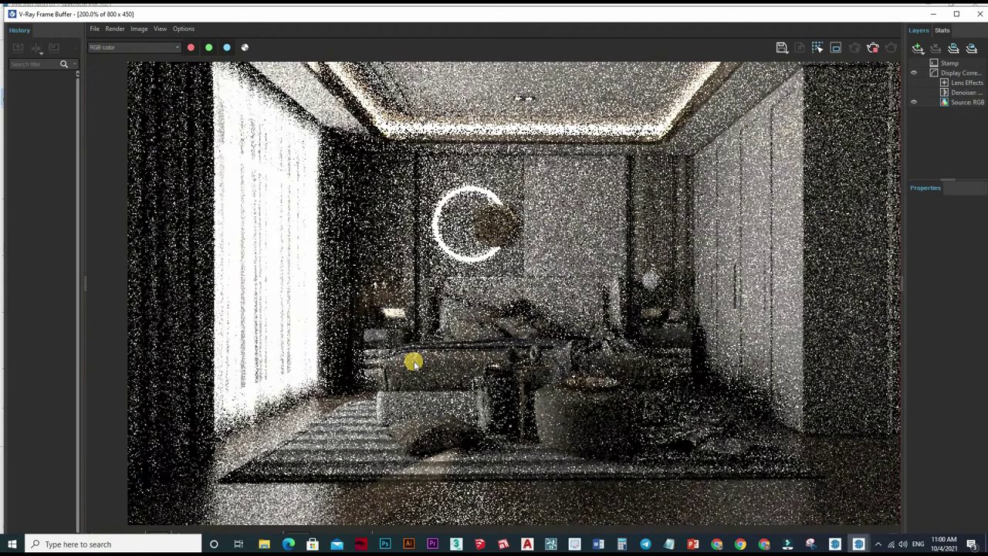
{"action": "scroll", "coordinate": [314, 345], "scroll_direction": "down", "scroll_amount": 1}
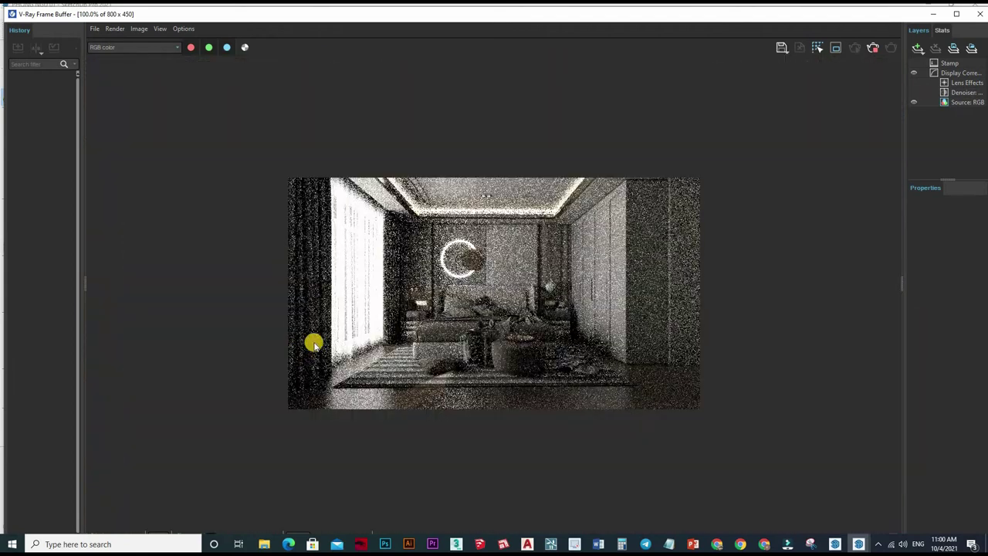
{"action": "scroll", "coordinate": [314, 344], "scroll_direction": "up", "scroll_amount": 1}
{"action": "scroll", "coordinate": [399, 348], "scroll_direction": "down", "scroll_amount": 1}
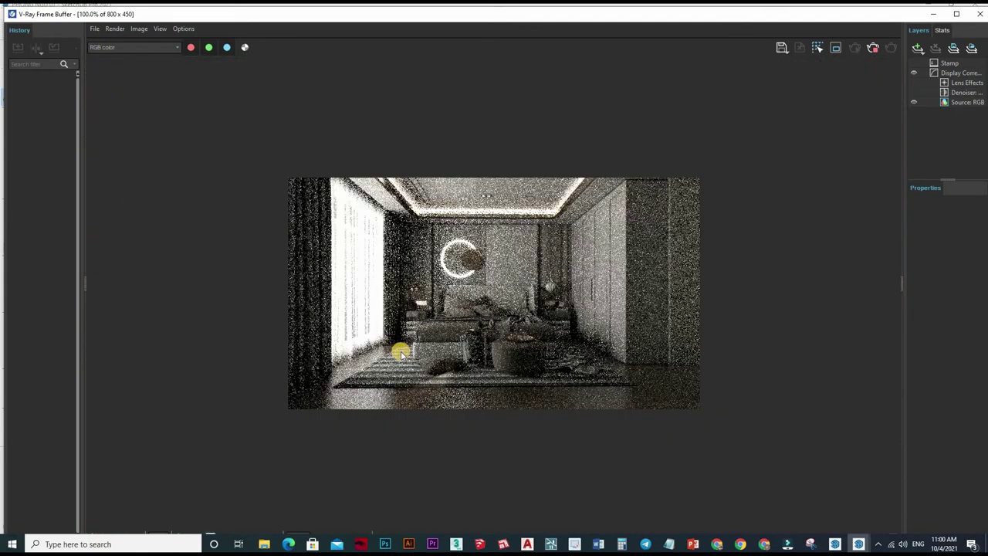
{"action": "scroll", "coordinate": [401, 352], "scroll_direction": "up", "scroll_amount": 1}
{"action": "scroll", "coordinate": [409, 346], "scroll_direction": "down", "scroll_amount": 1}
{"action": "scroll", "coordinate": [404, 353], "scroll_direction": "up", "scroll_amount": 1}
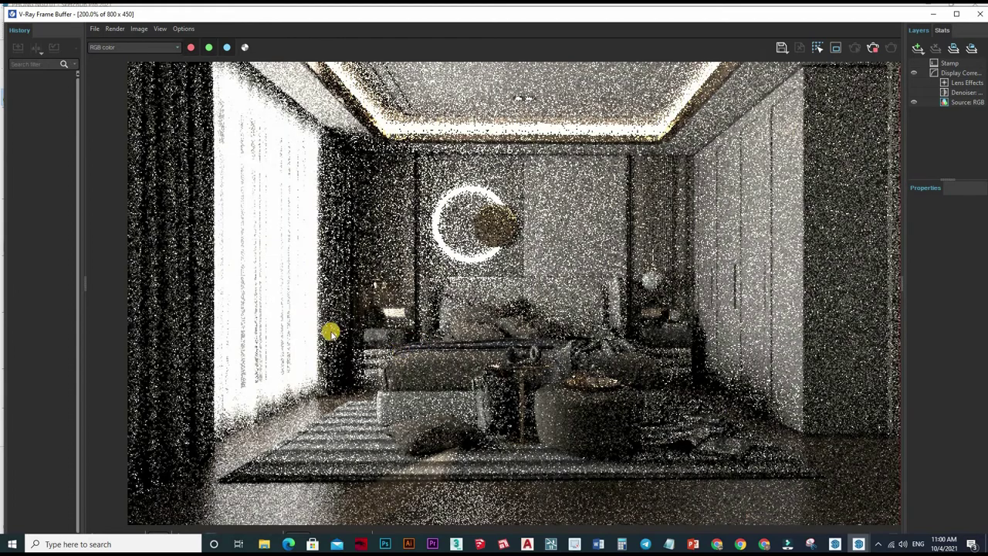
{"action": "scroll", "coordinate": [789, 61], "scroll_direction": "down", "scroll_amount": 1}
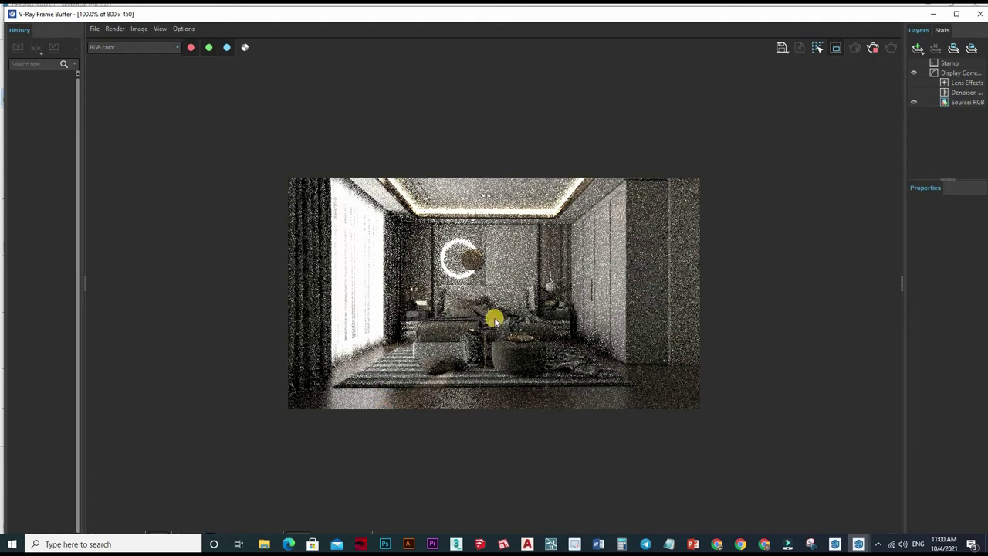
Step: Draw a Region Render box over the left strip of the image
{"action": "left_click_drag", "start_coordinate": [494, 319], "coordinate": [344, 359]}
{"action": "scroll", "coordinate": [164, 289], "scroll_direction": "up", "scroll_amount": 1}
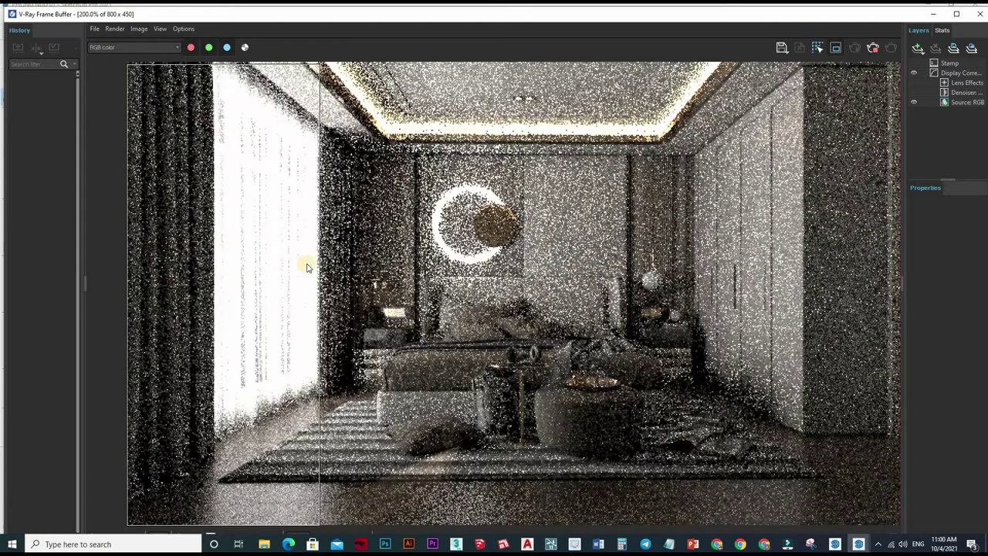
{"action": "scroll", "coordinate": [276, 293], "scroll_direction": "up", "scroll_amount": 1}
{"action": "scroll", "coordinate": [270, 297], "scroll_direction": "down", "scroll_amount": 1}
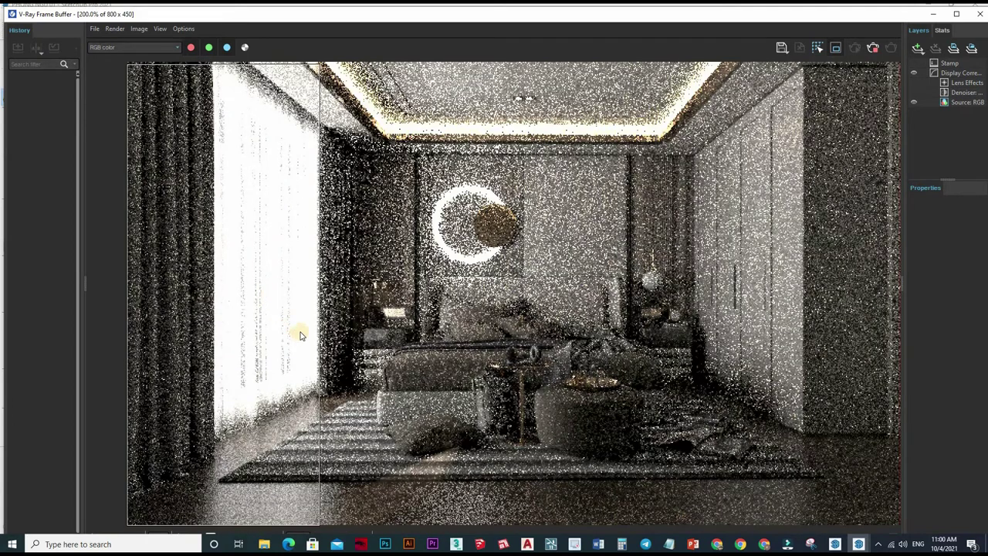
{"action": "scroll", "coordinate": [751, 87], "scroll_direction": "down", "scroll_amount": 1}
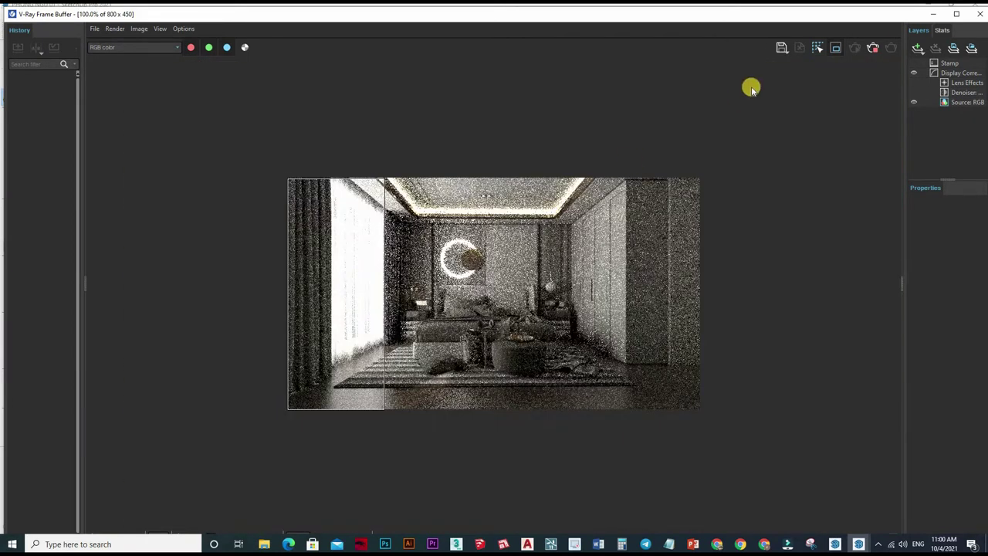
{"action": "scroll", "coordinate": [891, 41], "scroll_direction": "up", "scroll_amount": 1}
{"action": "scroll", "coordinate": [838, 47], "scroll_direction": "down", "scroll_amount": 1}
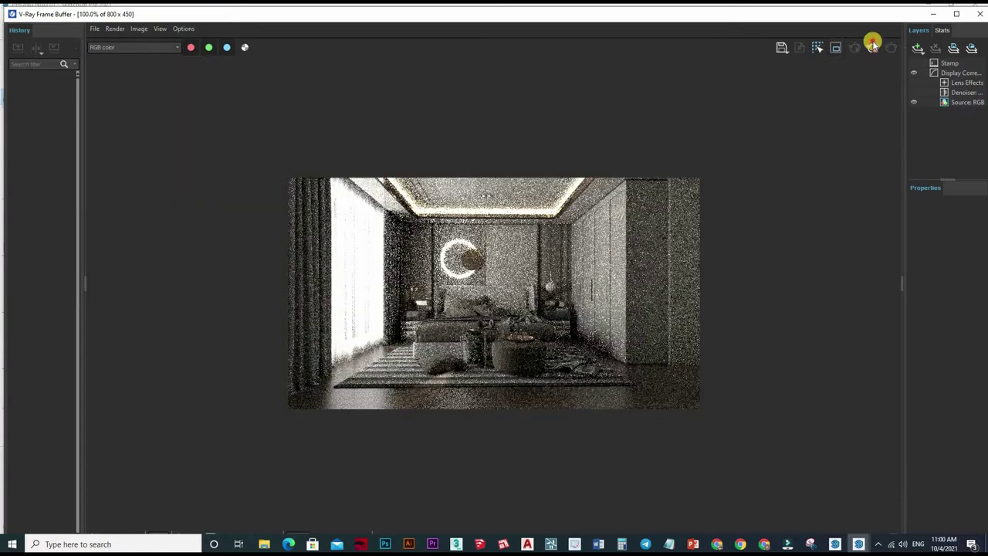
Step: Close the render window, select the san go material, and set its preview scene to Generic
{"action": "left_click", "coordinate": [977, 14]}
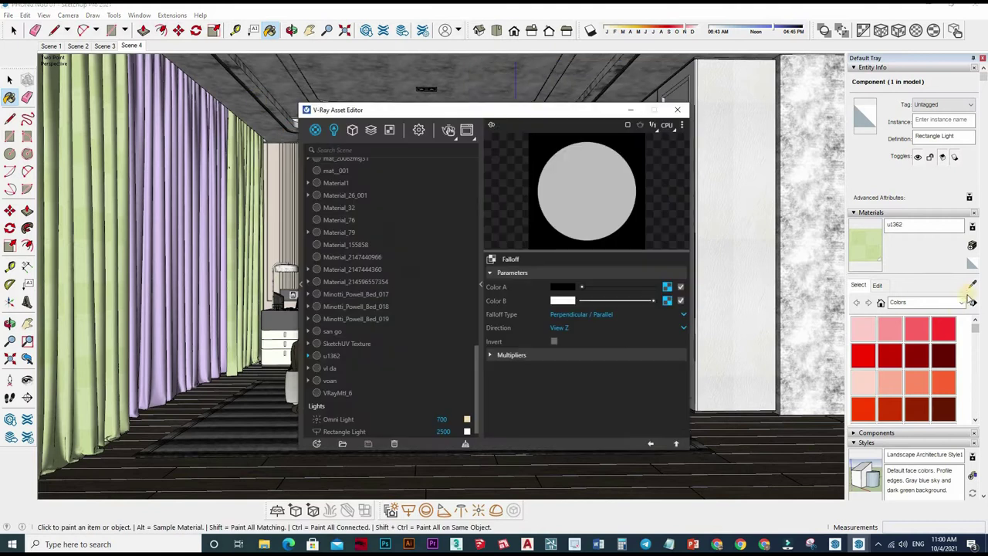
{"action": "left_click", "coordinate": [417, 460], "text": "alt"}
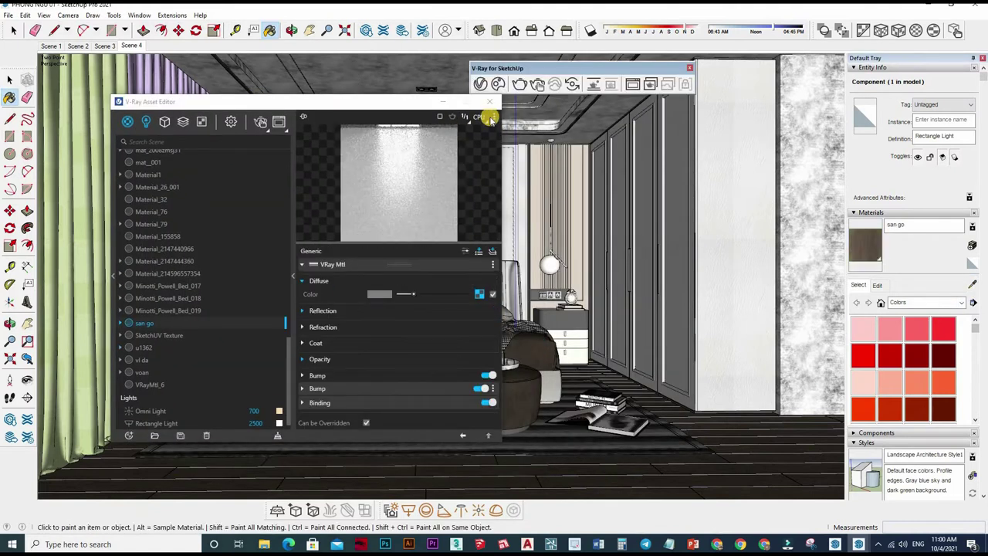
{"action": "left_click", "coordinate": [448, 144]}
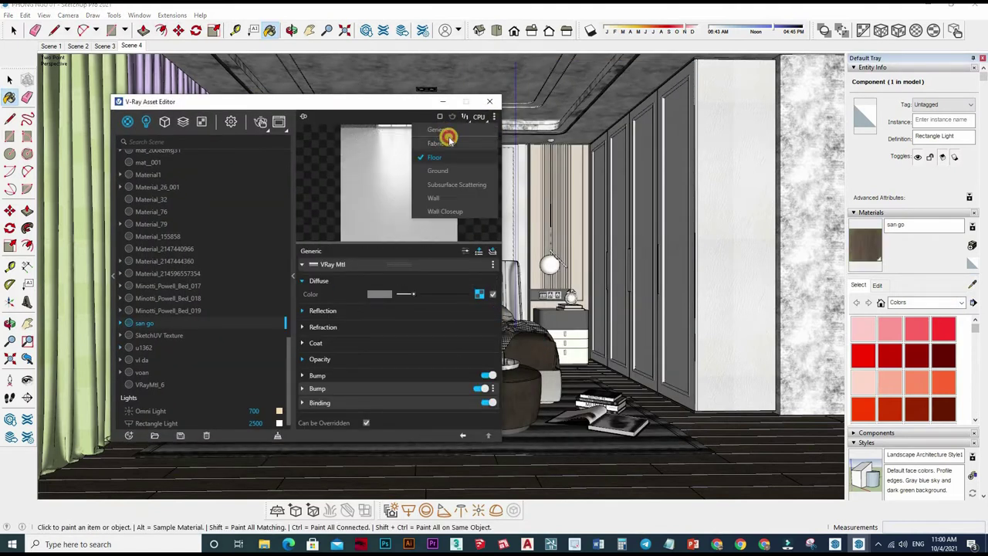
{"action": "left_click", "coordinate": [415, 322]}
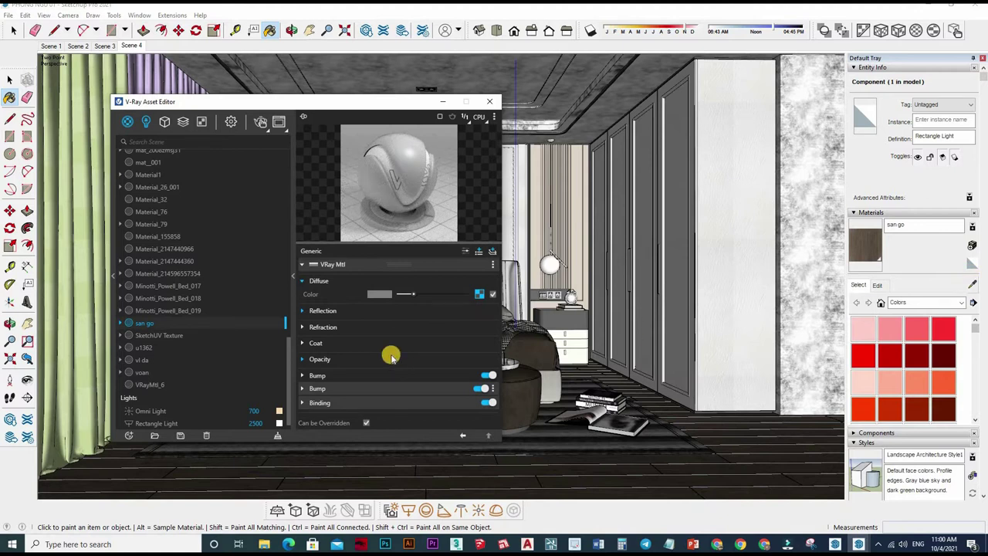
Step: Browse for a replacement san go Diffuse bitmap but cancel, keeping R_22G+-007.jpg
{"action": "left_click", "coordinate": [480, 294]}
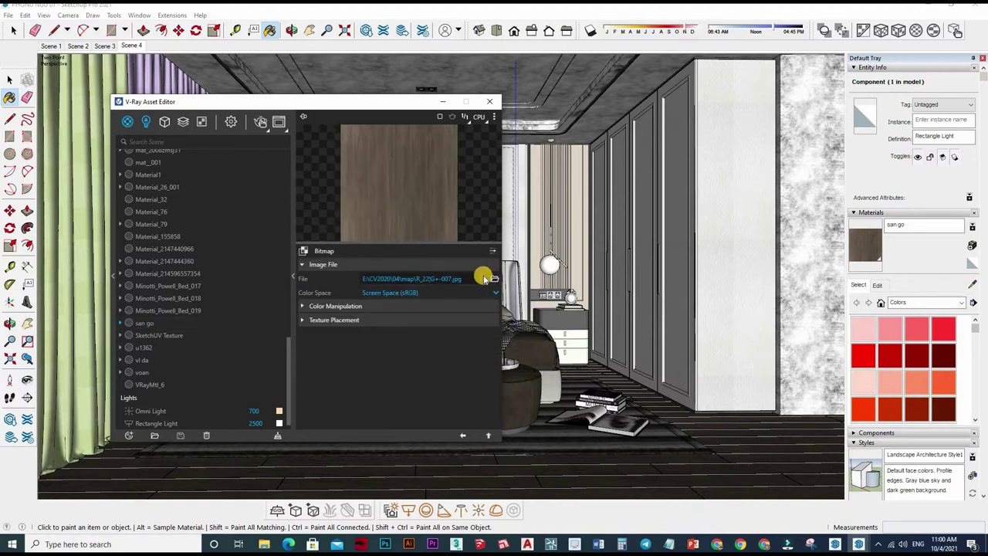
{"action": "left_click", "coordinate": [493, 279]}
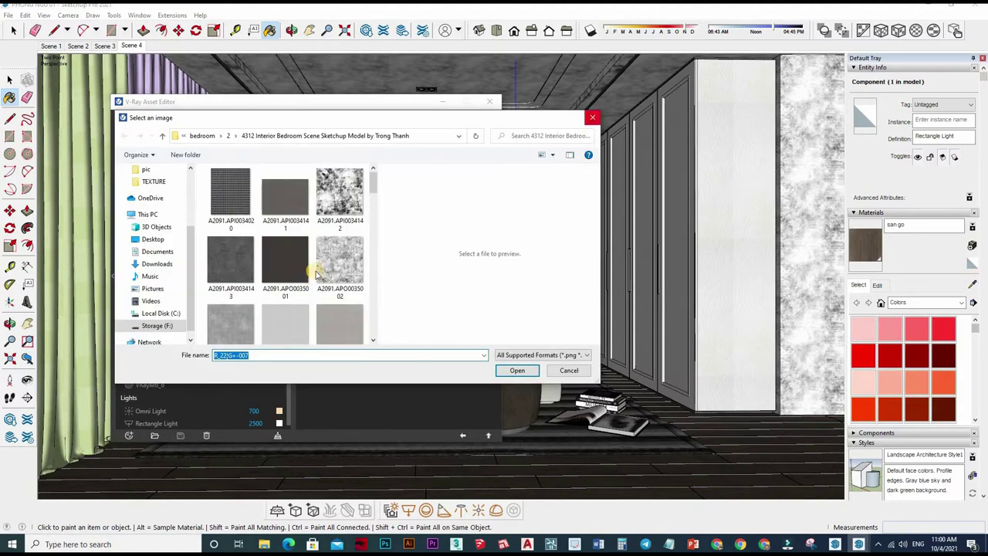
{"action": "scroll", "coordinate": [316, 273], "scroll_direction": "down", "scroll_amount": 5}
{"action": "scroll", "coordinate": [294, 263], "scroll_direction": "down", "scroll_amount": 5}
{"action": "scroll", "coordinate": [263, 255], "scroll_direction": "down", "scroll_amount": 5}
{"action": "scroll", "coordinate": [234, 242], "scroll_direction": "down", "scroll_amount": 5}
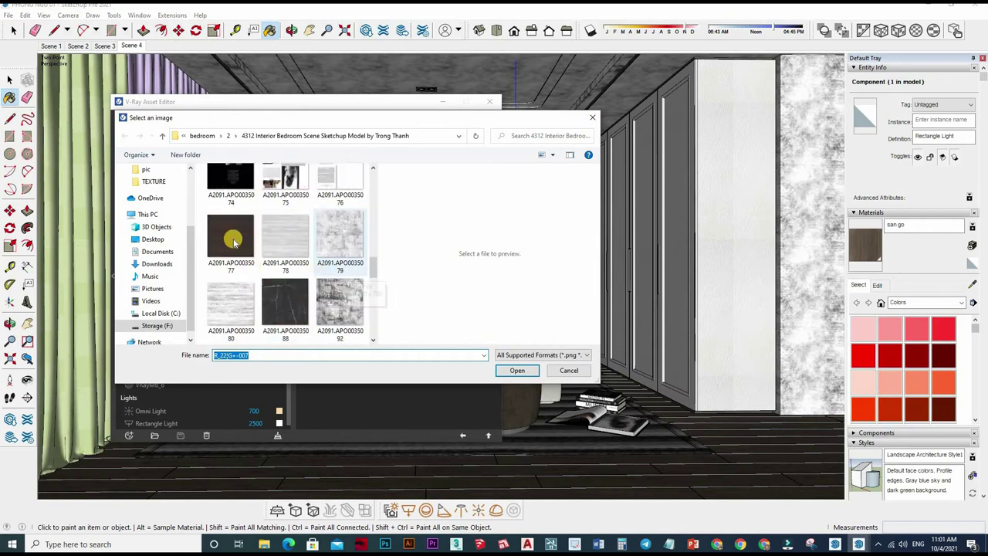
{"action": "left_click", "coordinate": [233, 241]}
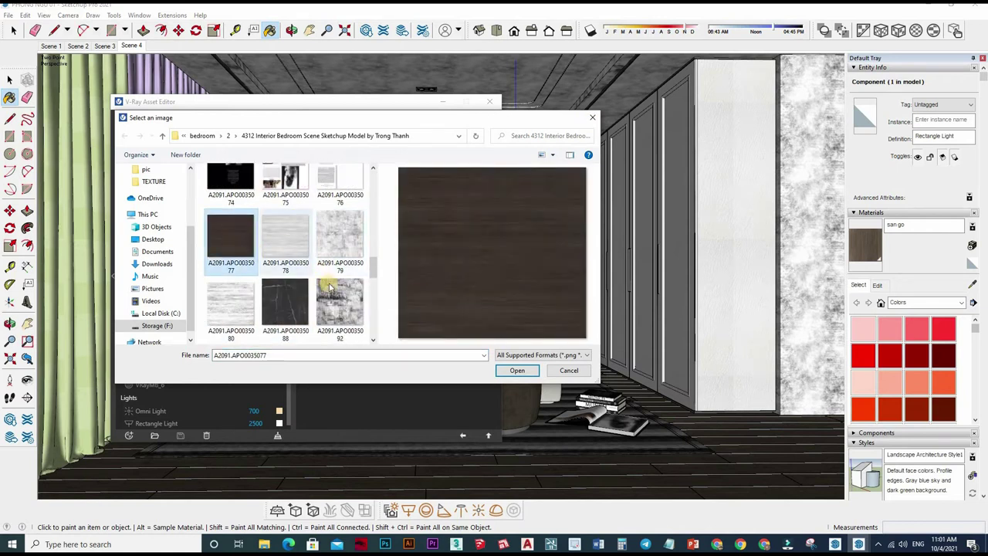
{"action": "scroll", "coordinate": [330, 287], "scroll_direction": "down", "scroll_amount": 2}
{"action": "scroll", "coordinate": [325, 278], "scroll_direction": "down", "scroll_amount": 3}
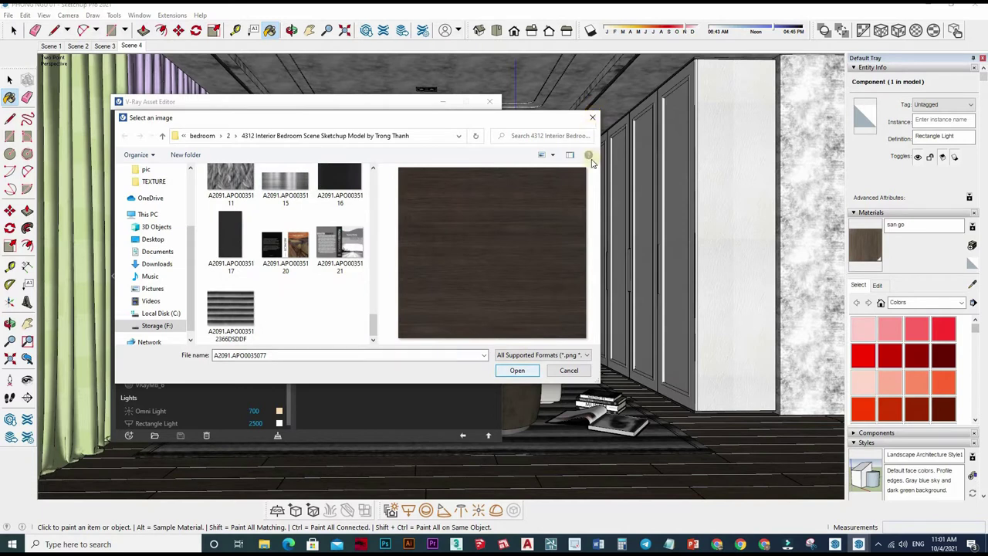
{"action": "left_click", "coordinate": [591, 120]}
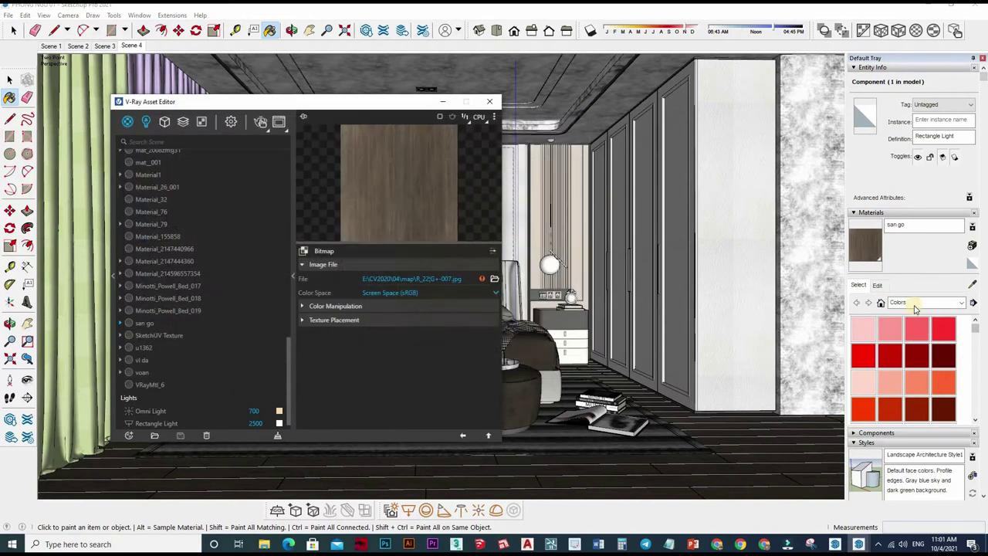
{"action": "left_click", "coordinate": [880, 285]}
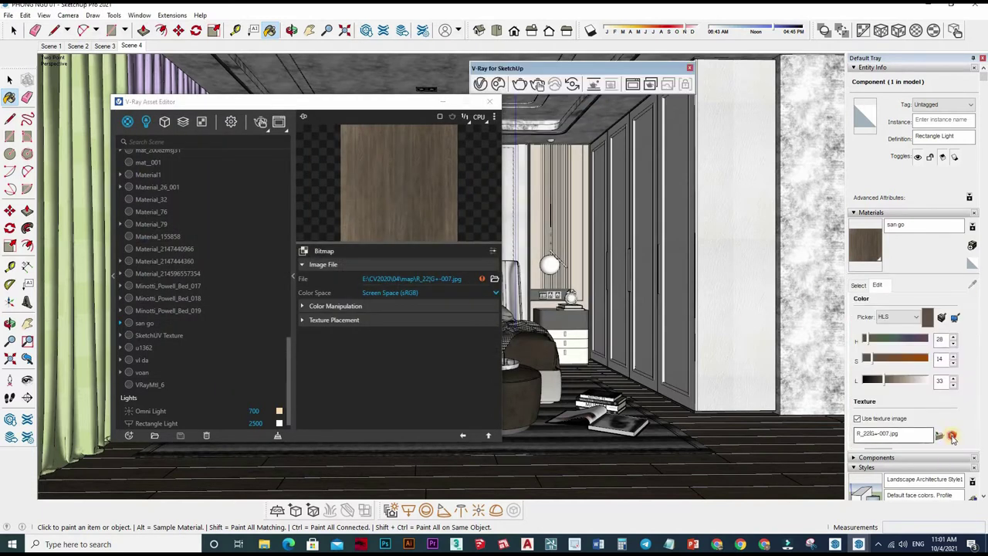
Step: From the texture image, open a File Explorer window at Storage (F:) > VRAY NEXT 5
{"action": "left_click", "coordinate": [953, 437]}
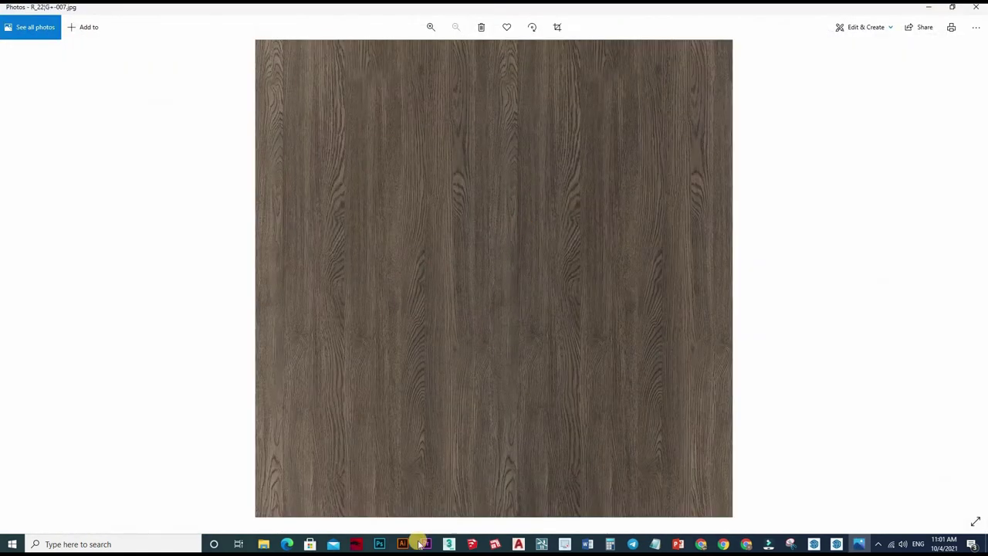
{"action": "left_click_drag", "start_coordinate": [263, 544], "coordinate": [240, 490]}
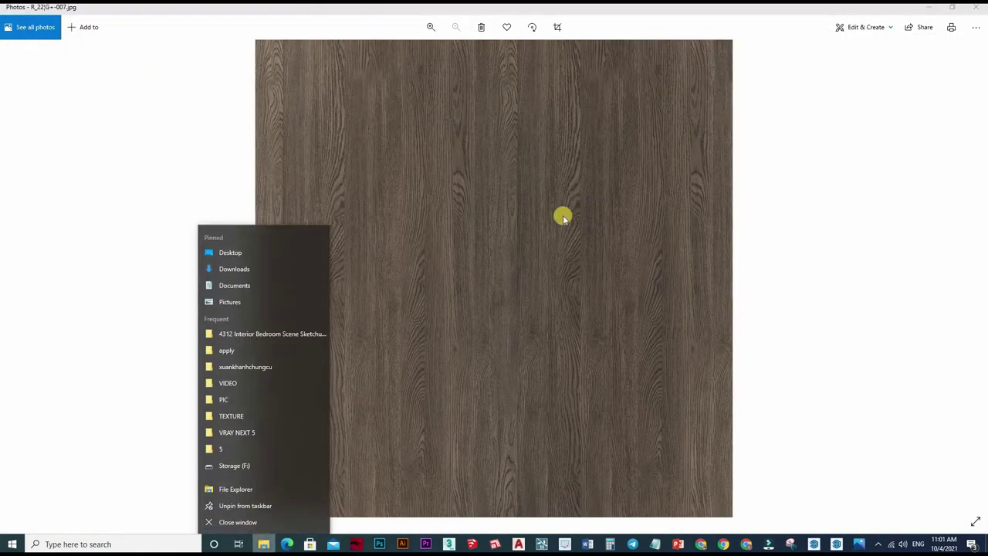
{"action": "left_click", "coordinate": [232, 489]}
{"action": "scroll", "coordinate": [498, 309], "scroll_direction": "down", "scroll_amount": 5}
{"action": "scroll", "coordinate": [502, 301], "scroll_direction": "up", "scroll_amount": 3}
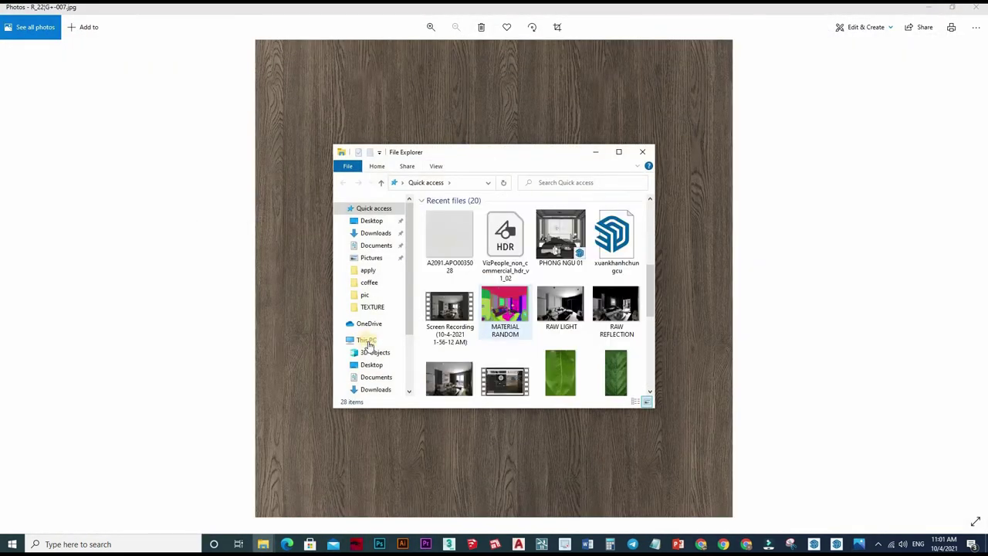
{"action": "scroll", "coordinate": [505, 290], "scroll_direction": "down", "scroll_amount": 3}
{"action": "scroll", "coordinate": [374, 347], "scroll_direction": "down", "scroll_amount": 2}
{"action": "left_click", "coordinate": [376, 382]}
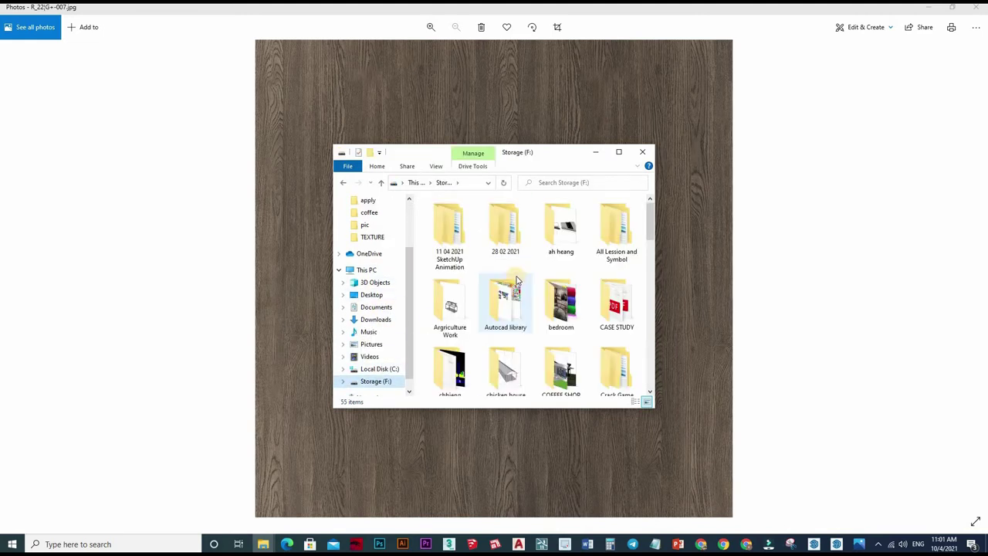
{"action": "scroll", "coordinate": [505, 312], "scroll_direction": "down", "scroll_amount": 5}
{"action": "scroll", "coordinate": [486, 286], "scroll_direction": "down", "scroll_amount": 3}
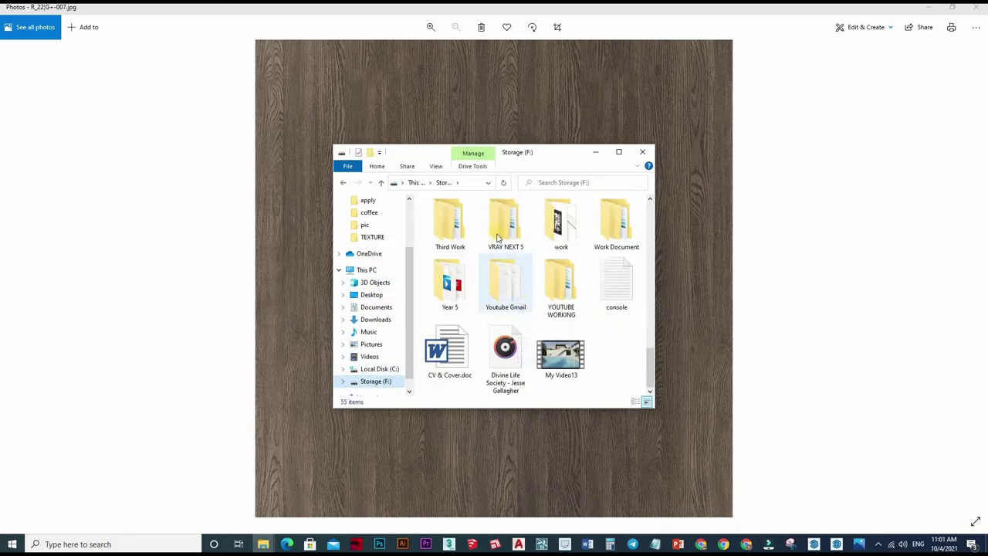
{"action": "key", "text": "Return"}
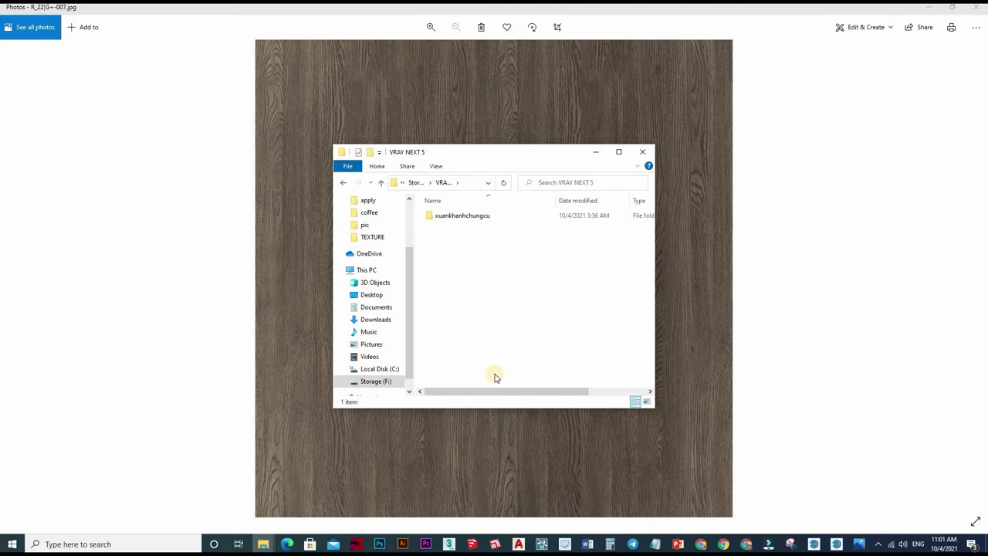
Step: Create a new folder named 'bedroom' in VRAY NEXT 5 and open it
{"action": "right_click", "coordinate": [494, 375]}
{"action": "mouse_move", "coordinate": [489, 276]}
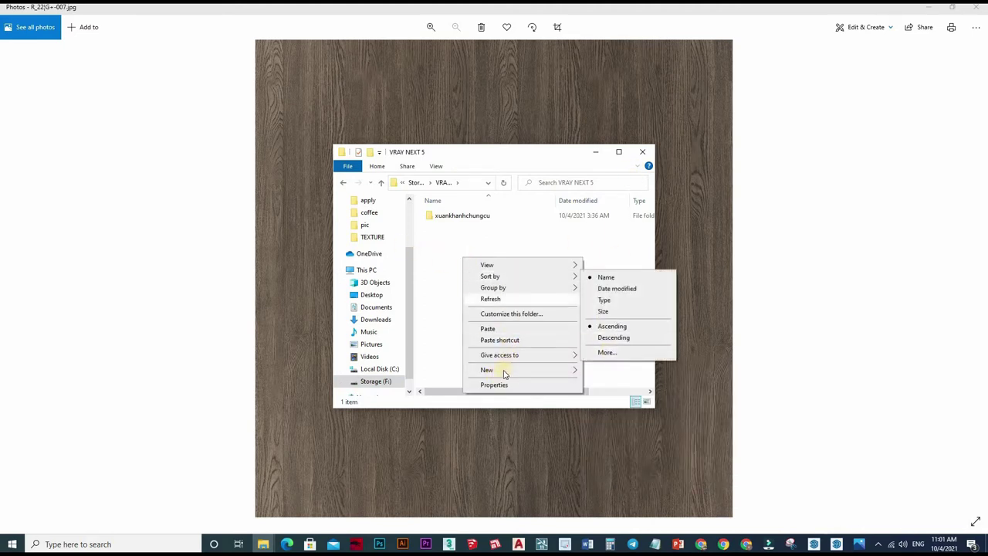
{"action": "mouse_move", "coordinate": [488, 369]}
{"action": "key", "text": "Right"}
{"action": "key", "text": "Return"}
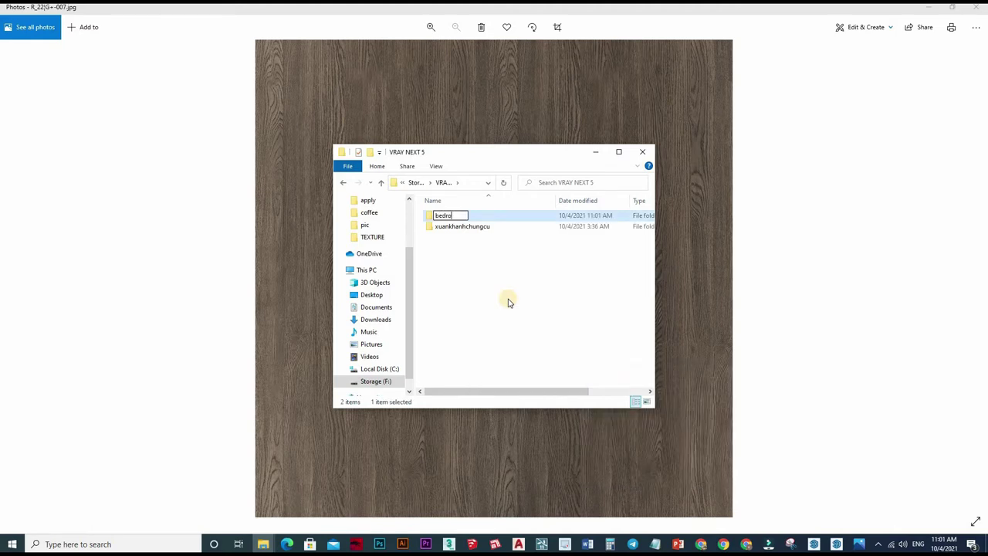
{"action": "key", "text": "Return"}
{"action": "key", "text": "Return"}
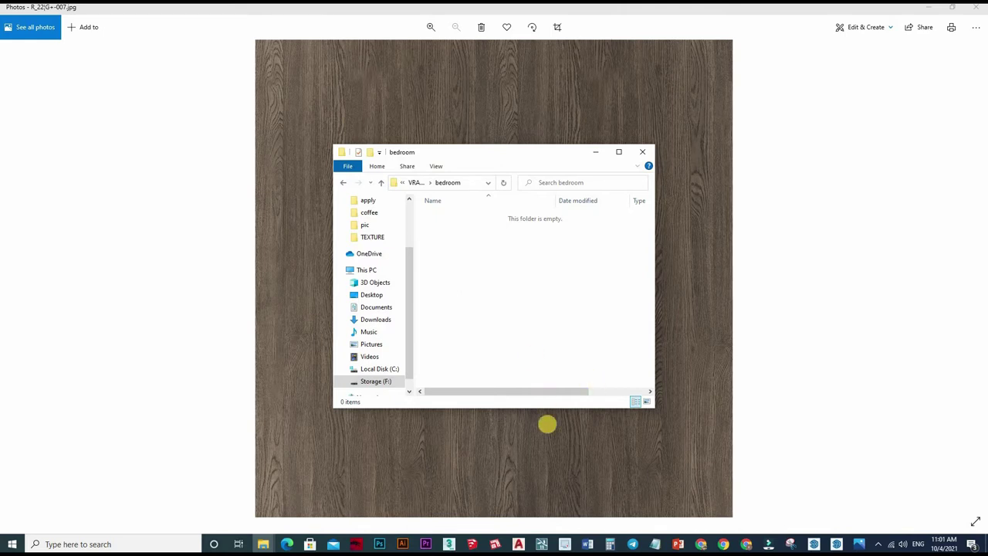
Step: Add a 'texture' subfolder, paste R_22G+-007.jpg into it, and close the windows
{"action": "right_click", "coordinate": [513, 299]}
{"action": "key", "text": "Right"}
{"action": "key", "text": "Return"}
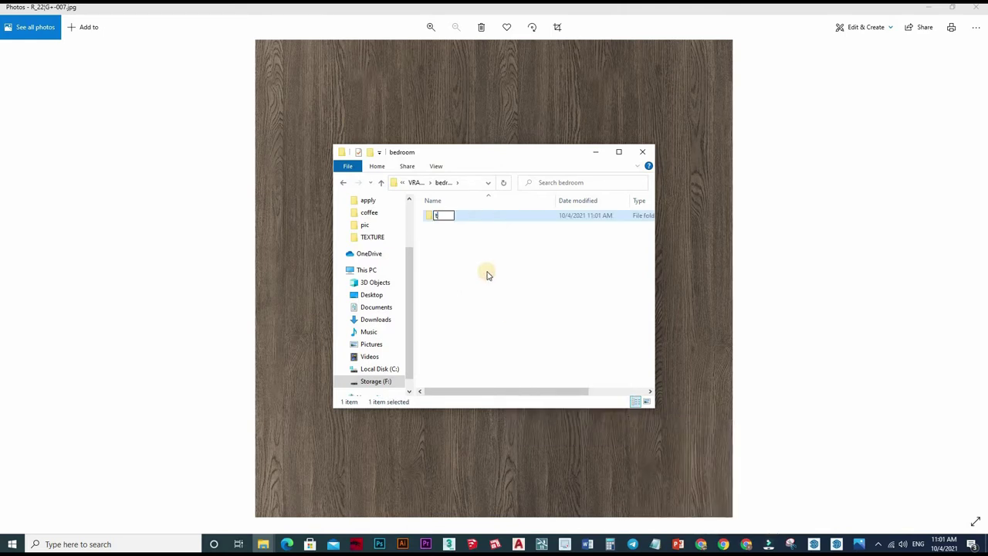
{"action": "key", "text": "Return"}
{"action": "key", "text": "Return"}
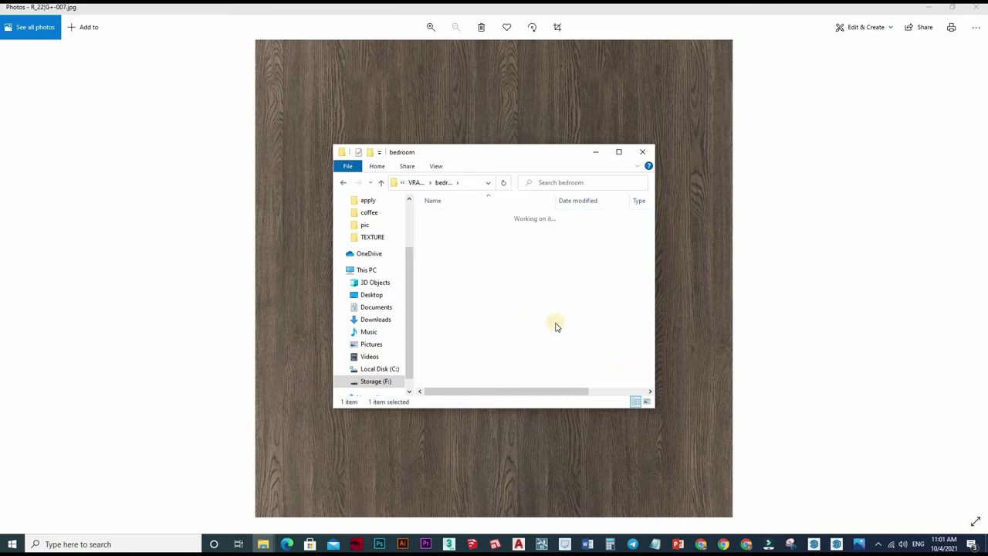
{"action": "key", "text": "ctrl+v"}
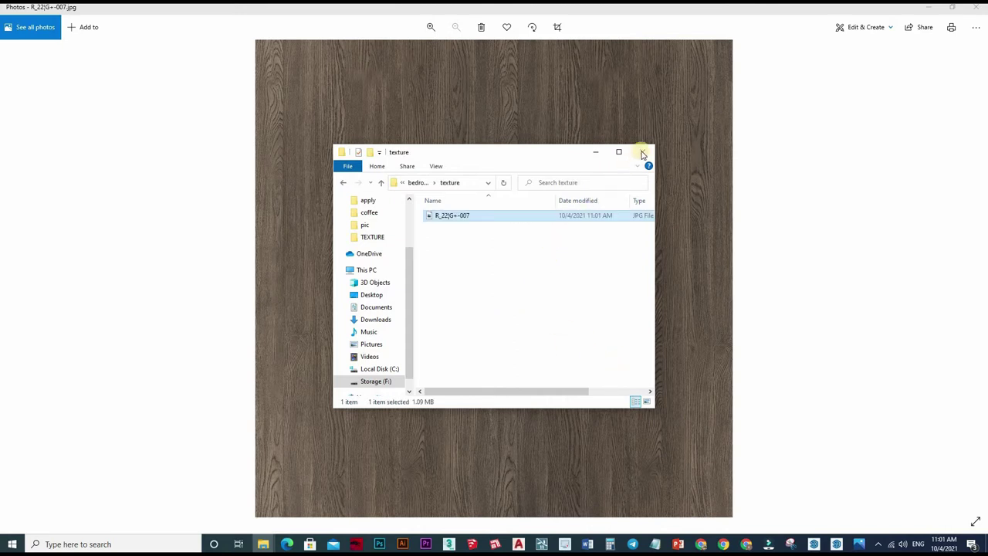
{"action": "left_click", "coordinate": [647, 402]}
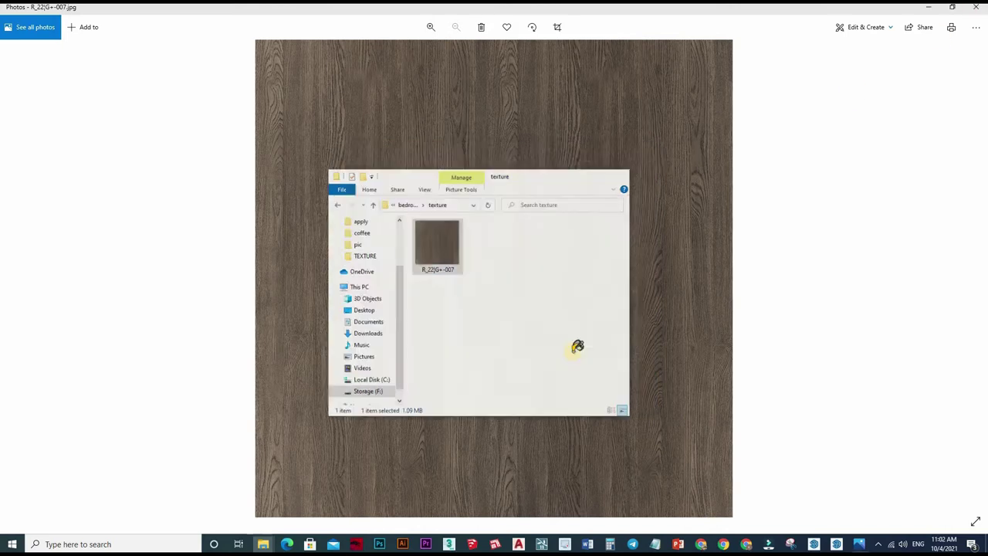
{"action": "key", "text": "alt+F4"}
{"action": "key", "text": "alt+F4"}
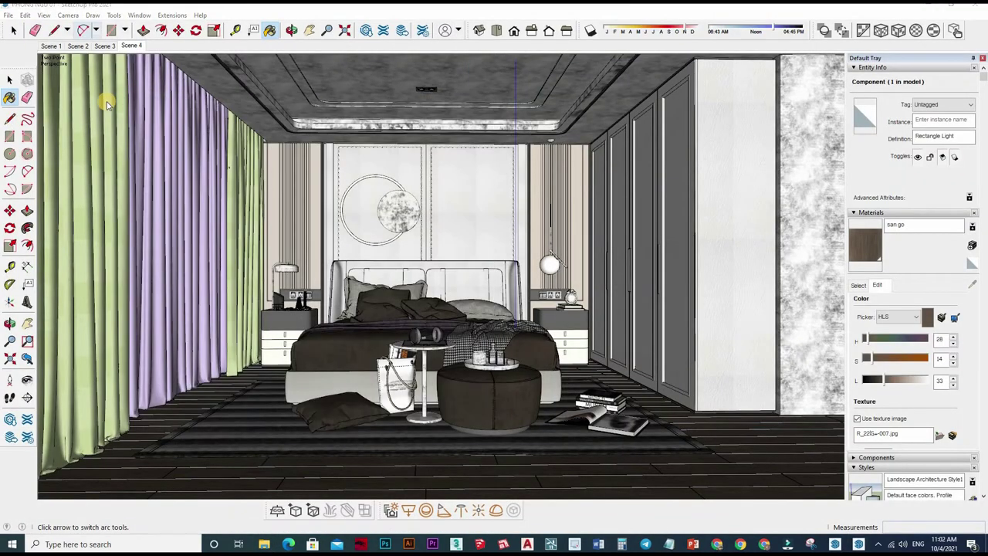
Step: Save As PHONG NGU 01 into F:\VRAY NEXT 5\bedroom, then return to the Select tool
{"action": "left_click", "coordinate": [8, 15]}
{"action": "left_click", "coordinate": [24, 64]}
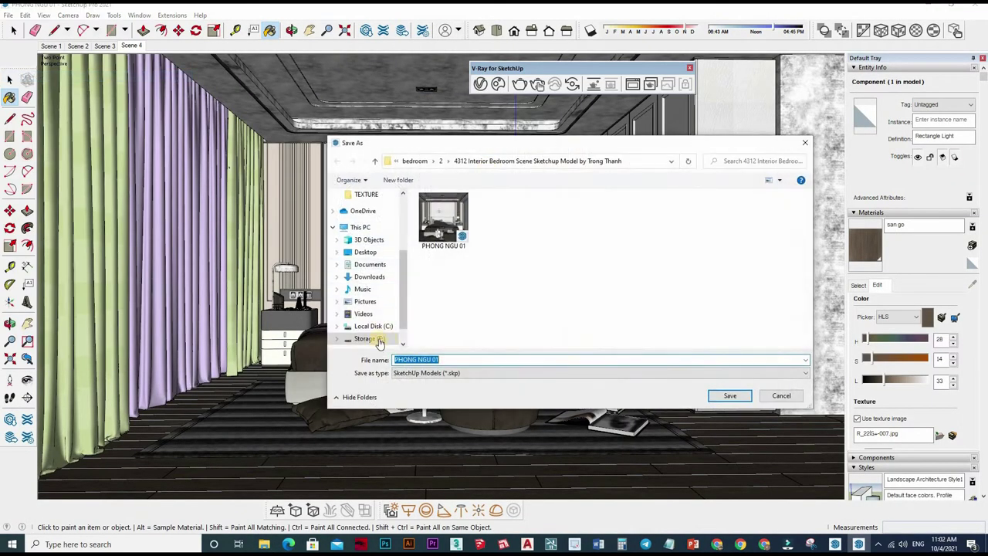
{"action": "scroll", "coordinate": [471, 286], "scroll_direction": "down", "scroll_amount": 5}
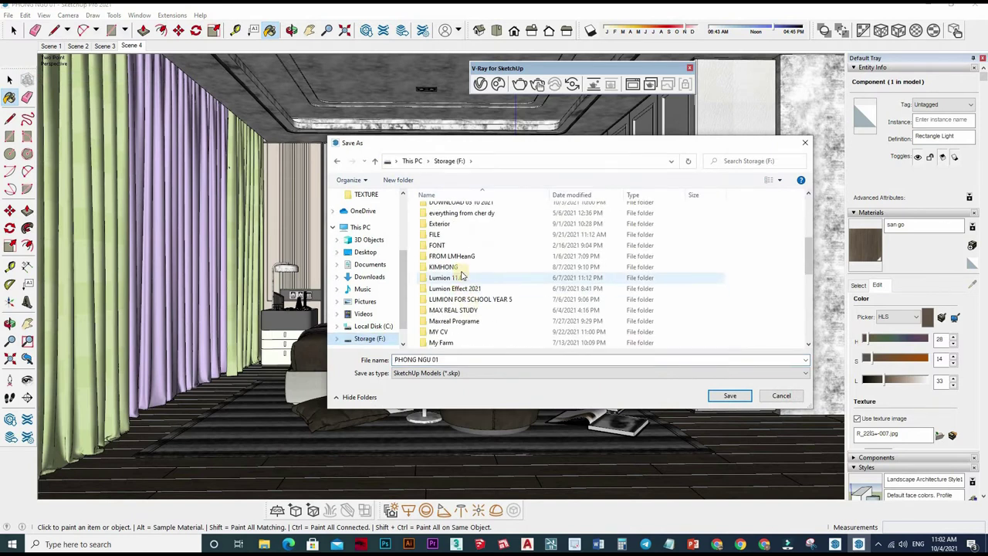
{"action": "scroll", "coordinate": [455, 292], "scroll_direction": "down", "scroll_amount": 5}
{"action": "double_click", "coordinate": [448, 288]}
{"action": "double_click", "coordinate": [440, 210]}
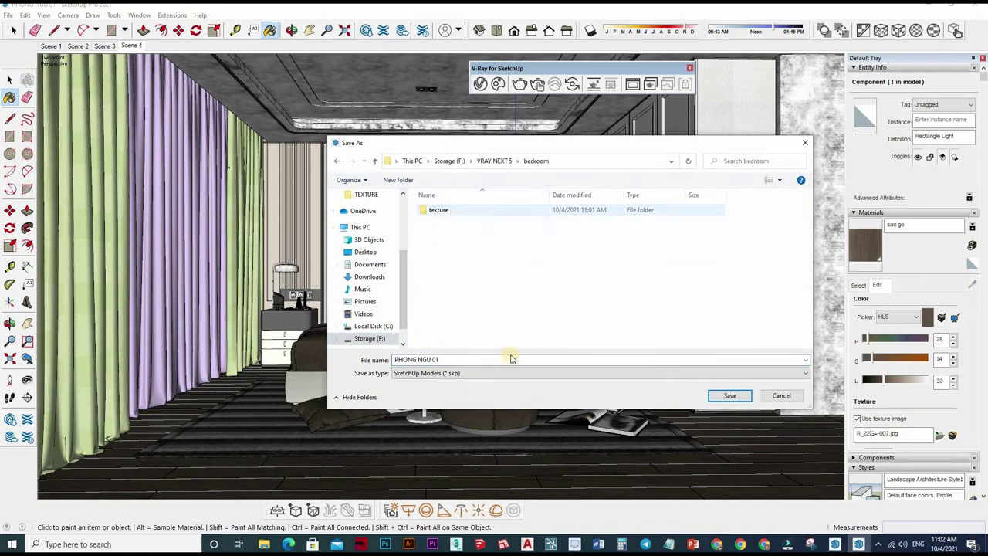
{"action": "left_click", "coordinate": [727, 396]}
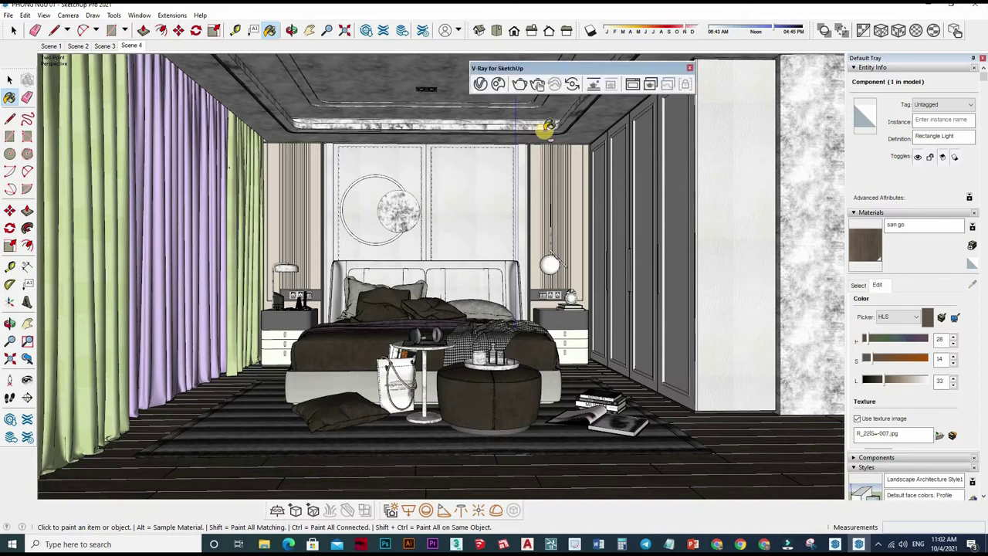
{"action": "key", "text": "space"}
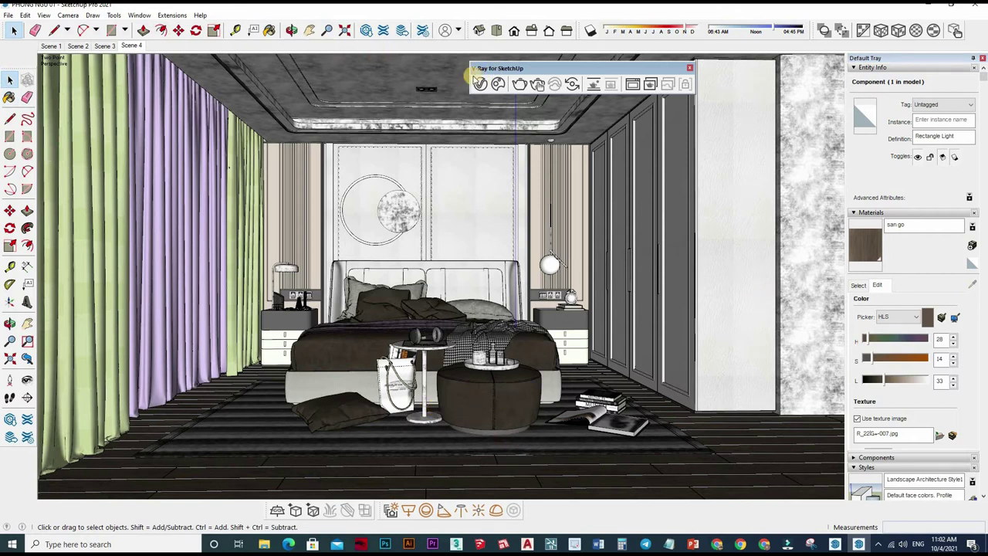
Step: Repoint the san go bitmap to R_22G+-007.jpg in F:\VRAY NEXT 5\bedroom\texture
{"action": "left_click", "coordinate": [479, 82]}
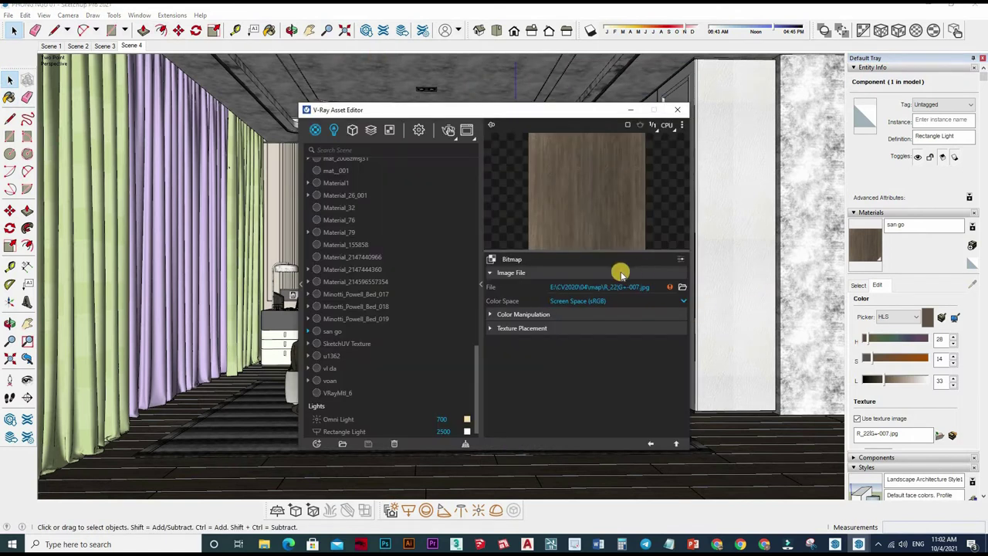
{"action": "left_click", "coordinate": [681, 286]}
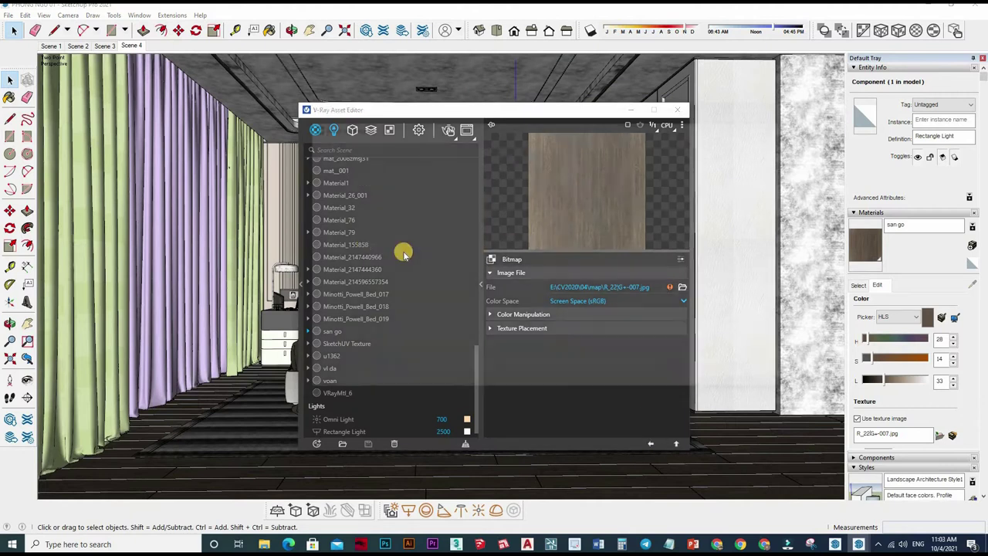
{"action": "scroll", "coordinate": [360, 322], "scroll_direction": "down", "scroll_amount": 1}
{"action": "left_click", "coordinate": [360, 323]}
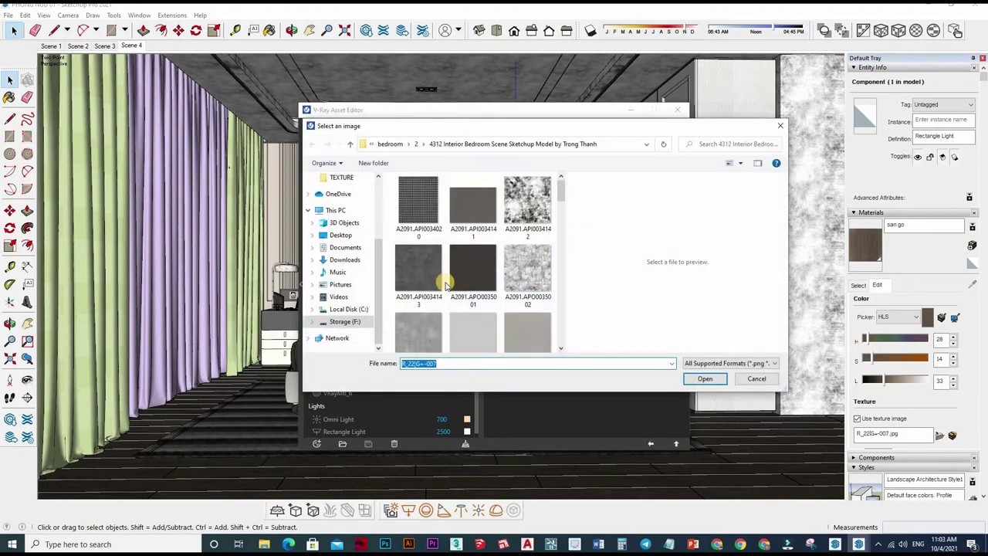
{"action": "scroll", "coordinate": [433, 275], "scroll_direction": "down", "scroll_amount": 5}
{"action": "scroll", "coordinate": [430, 289], "scroll_direction": "down", "scroll_amount": 2}
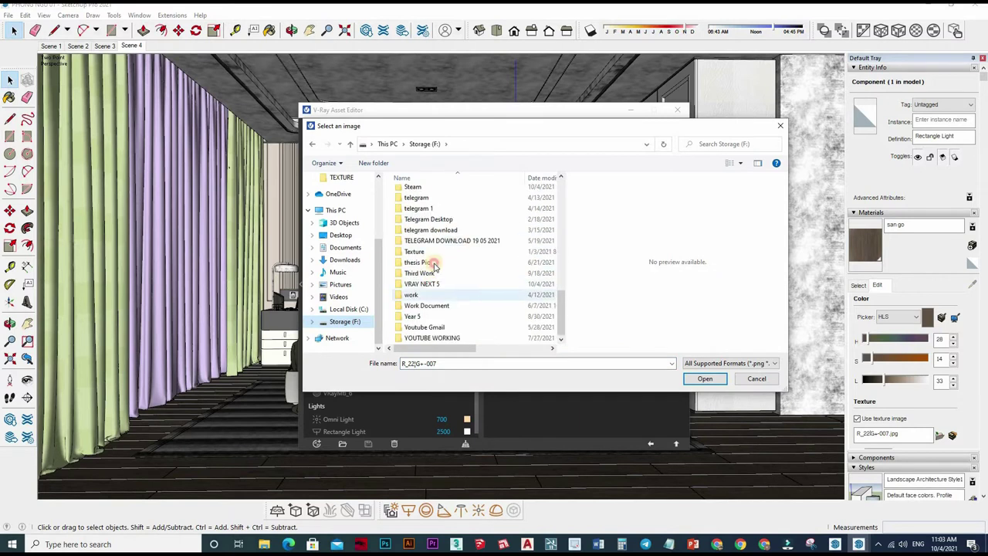
{"action": "double_click", "coordinate": [421, 284]}
{"action": "double_click", "coordinate": [416, 193]}
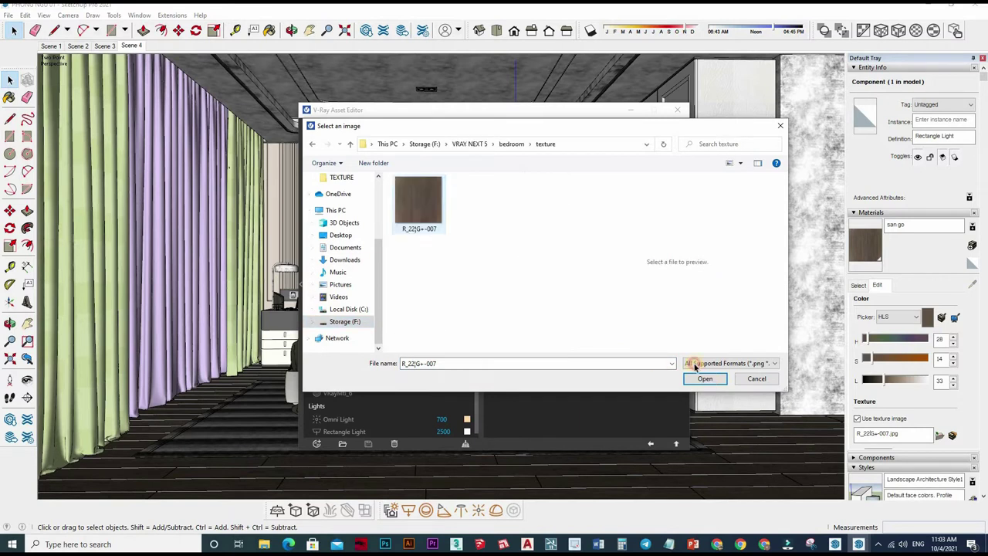
{"action": "key", "text": "Return"}
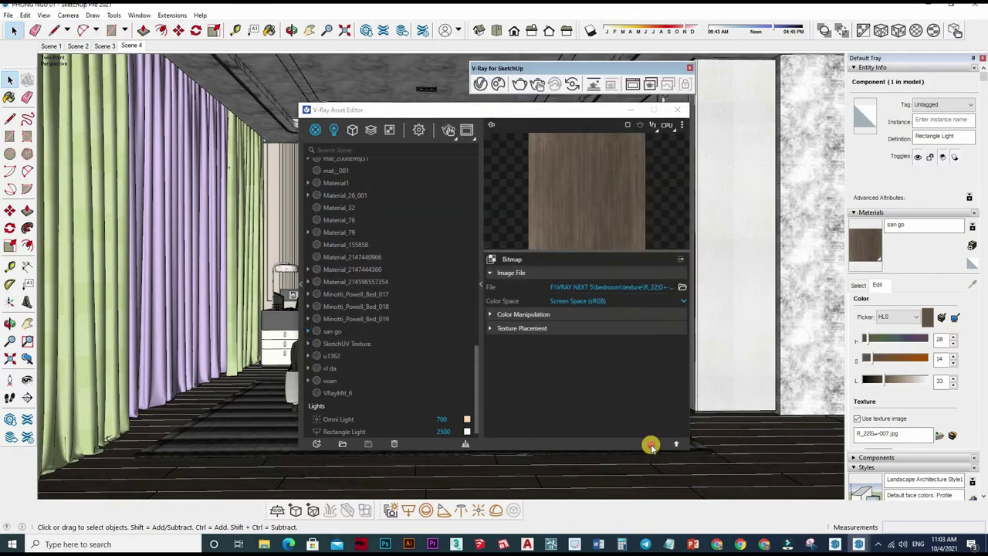
{"action": "right_click", "coordinate": [667, 302]}
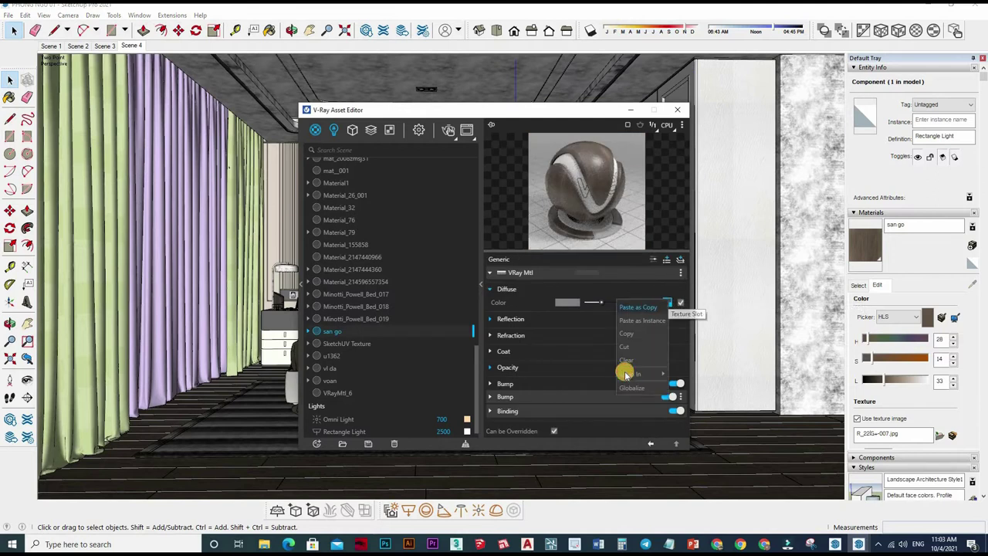
{"action": "left_click", "coordinate": [608, 415]}
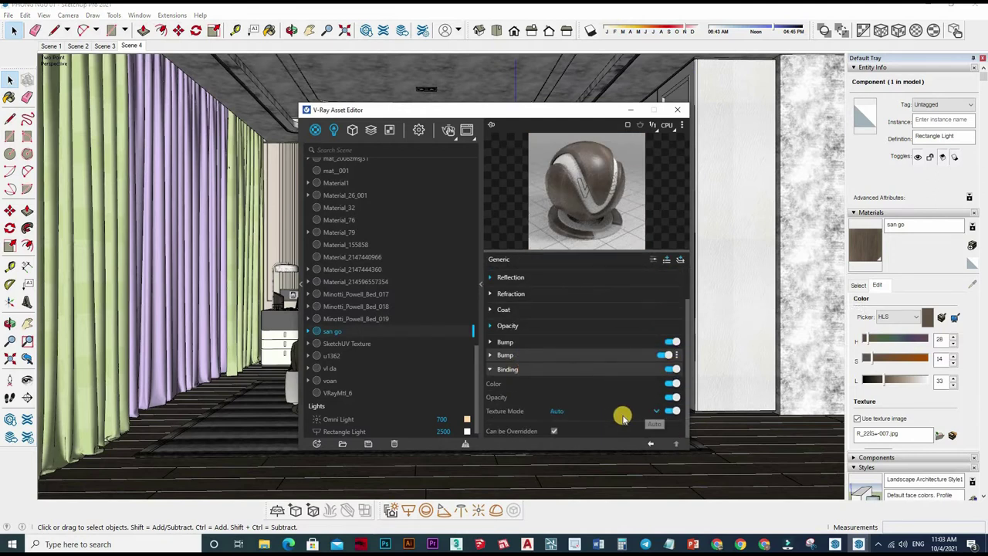
Step: Set san go's Binding to Custom mode with a TexBitmap, and Reflection Glossiness to 1
{"action": "left_click", "coordinate": [557, 411]}
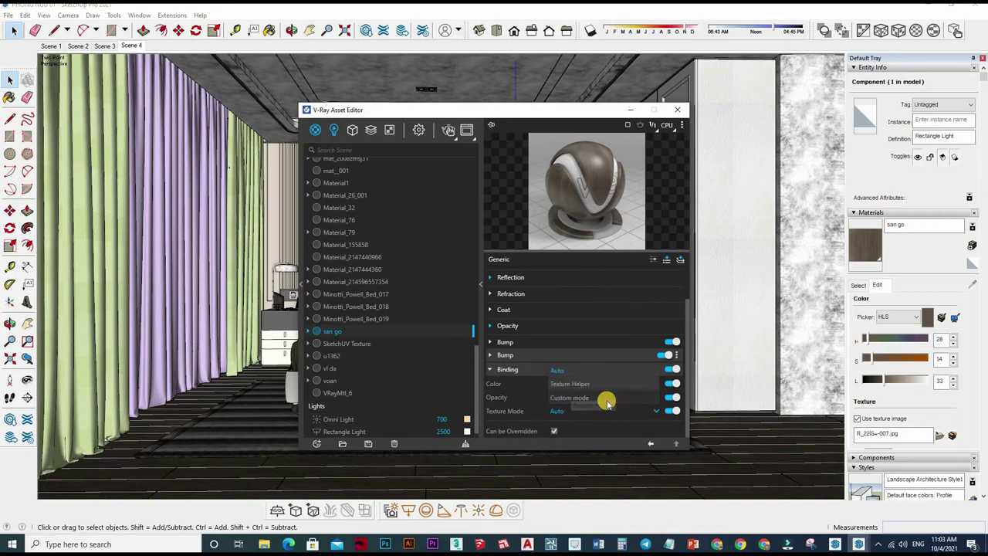
{"action": "left_click", "coordinate": [587, 393]}
{"action": "left_click", "coordinate": [674, 410]}
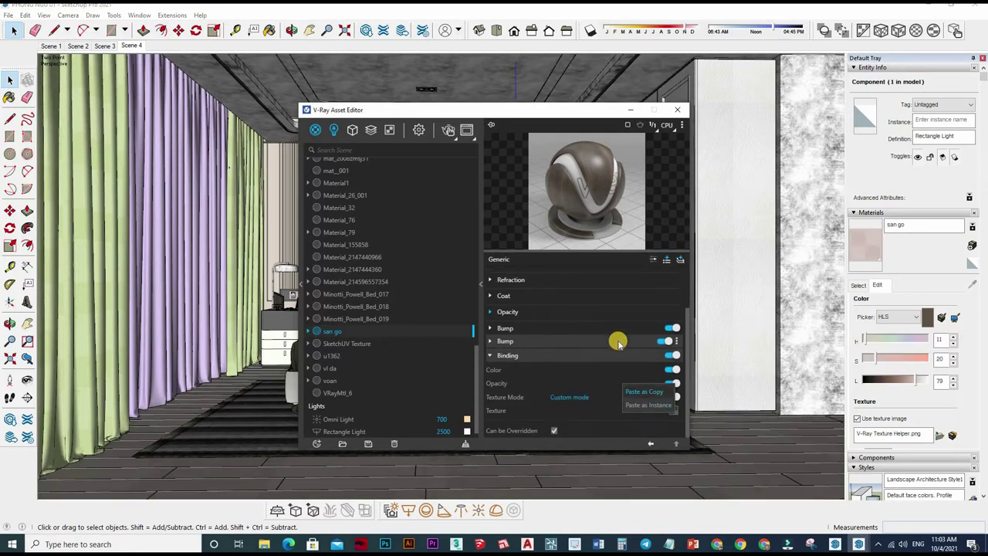
{"action": "left_click", "coordinate": [649, 404]}
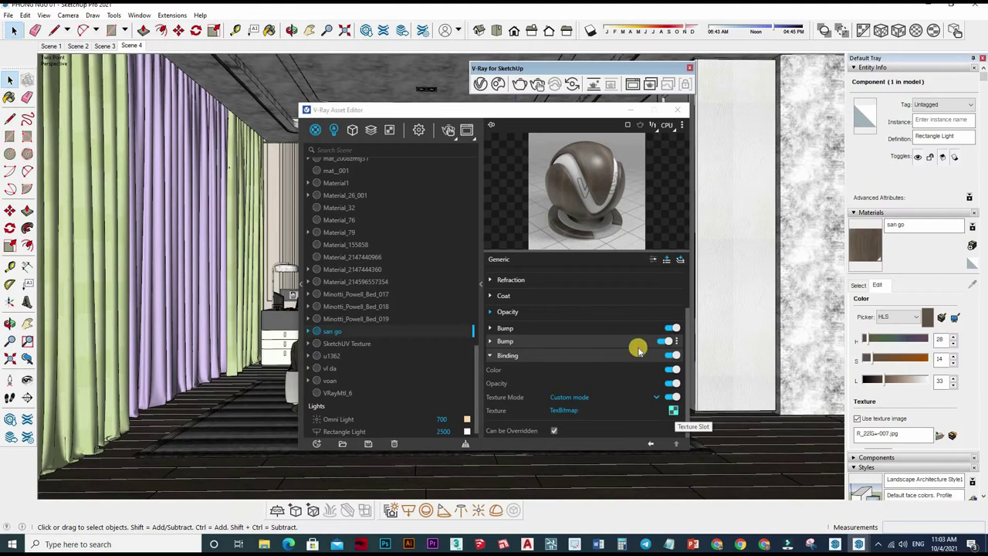
{"action": "right_click", "coordinate": [672, 410]}
{"action": "scroll", "coordinate": [650, 341], "scroll_direction": "up", "scroll_amount": 3}
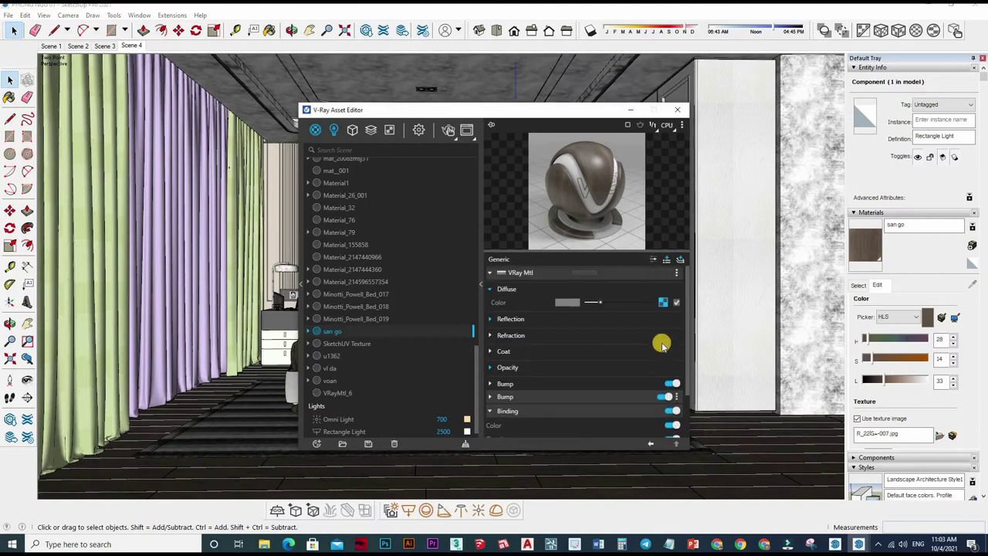
{"action": "left_click", "coordinate": [652, 319]}
{"action": "left_click", "coordinate": [651, 347]}
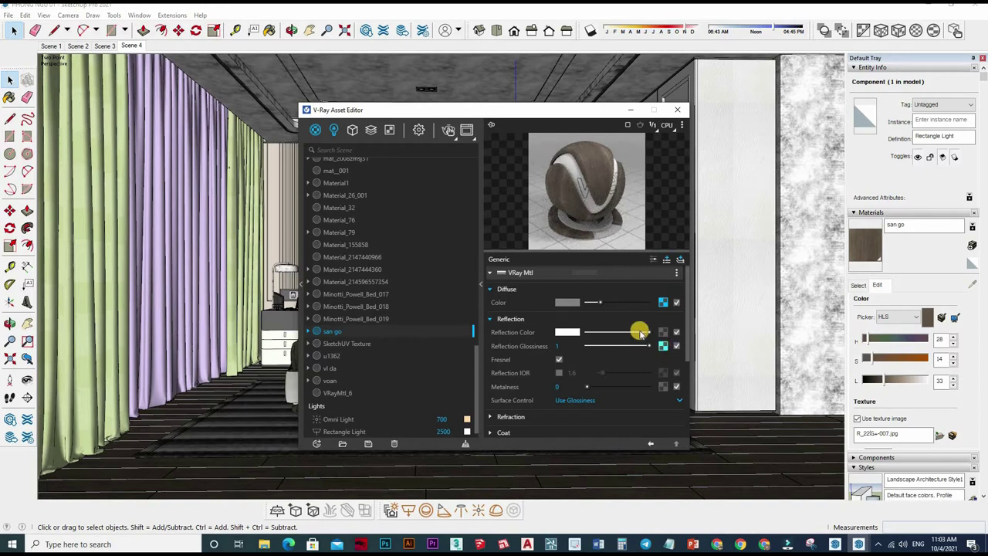
Step: Replace the reflection glossiness map with a Color Correction map at saturation -1, brightened
{"action": "left_click", "coordinate": [663, 346]}
{"action": "left_click", "coordinate": [667, 348]}
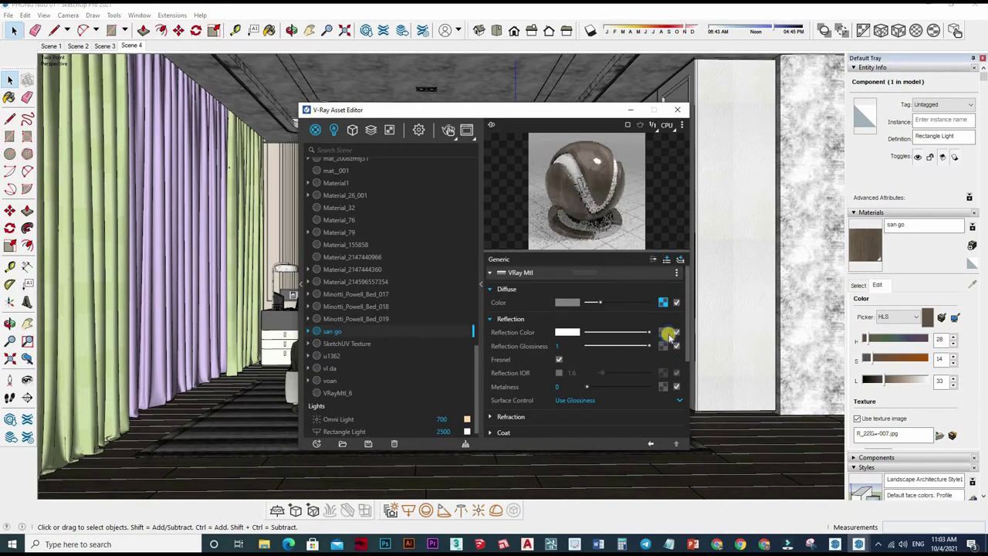
{"action": "left_click", "coordinate": [669, 334]}
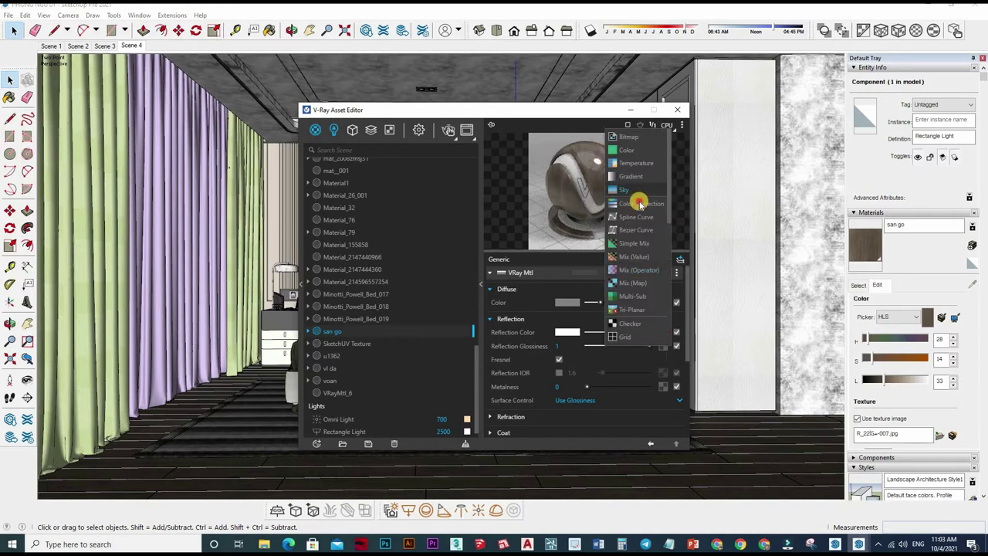
{"action": "left_click", "coordinate": [615, 325]}
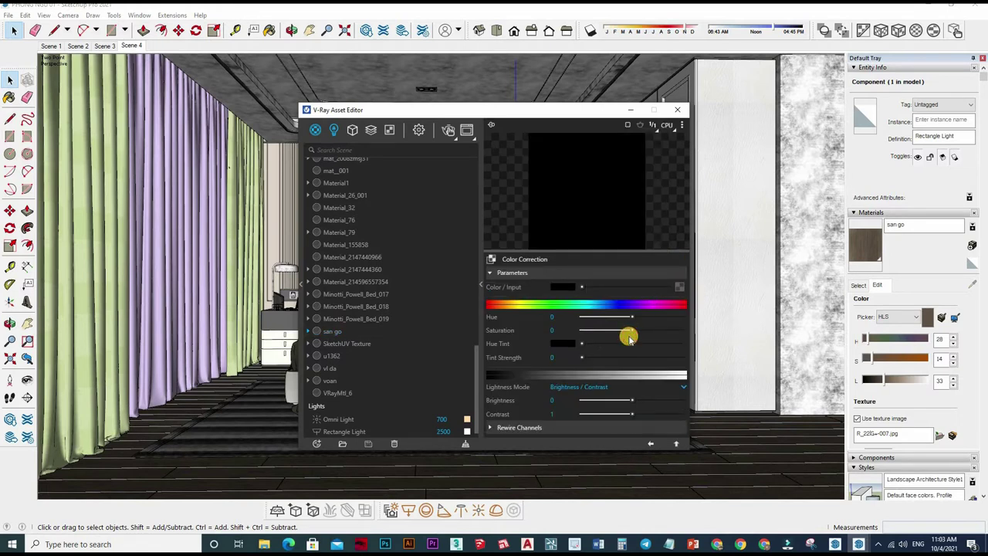
{"action": "left_click", "coordinate": [571, 356]}
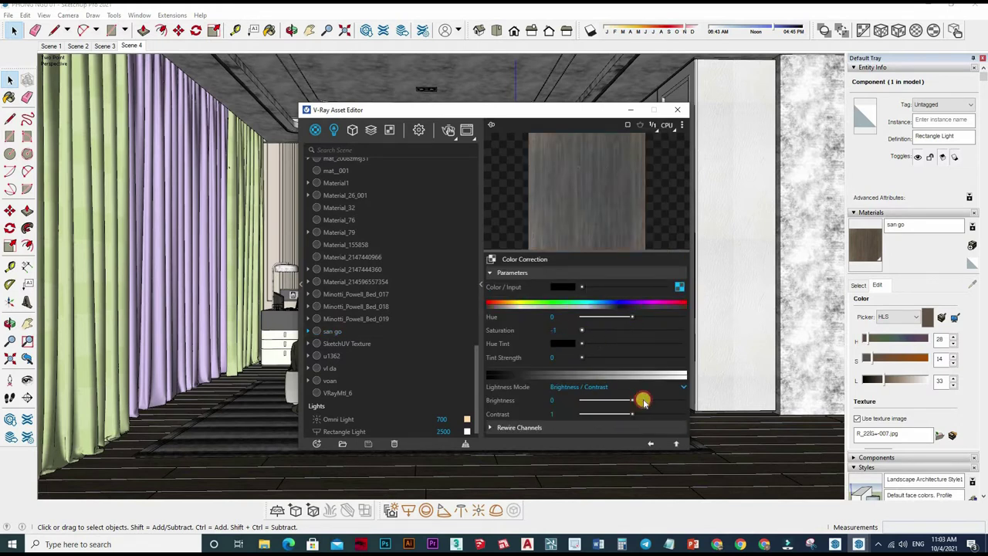
{"action": "left_click", "coordinate": [655, 400]}
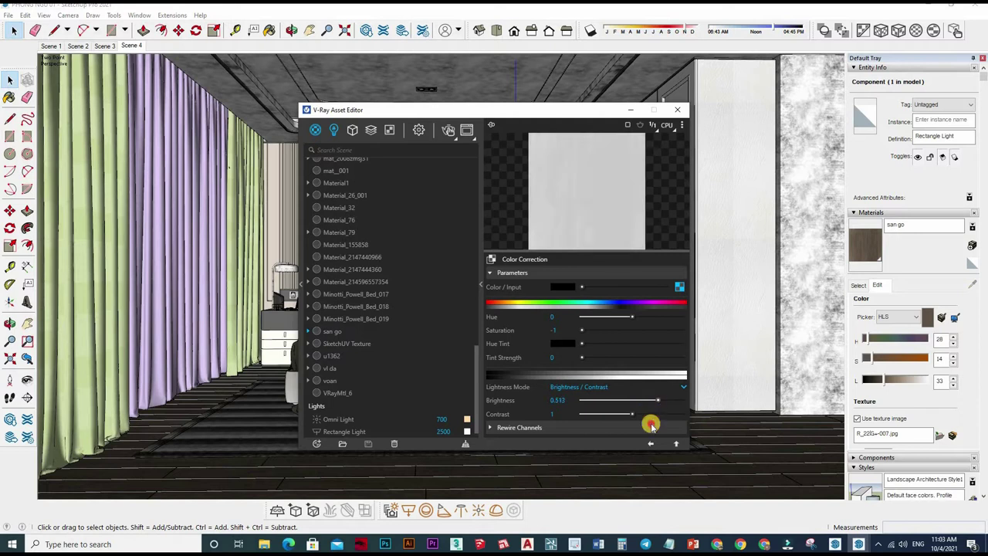
{"action": "left_click", "coordinate": [650, 446]}
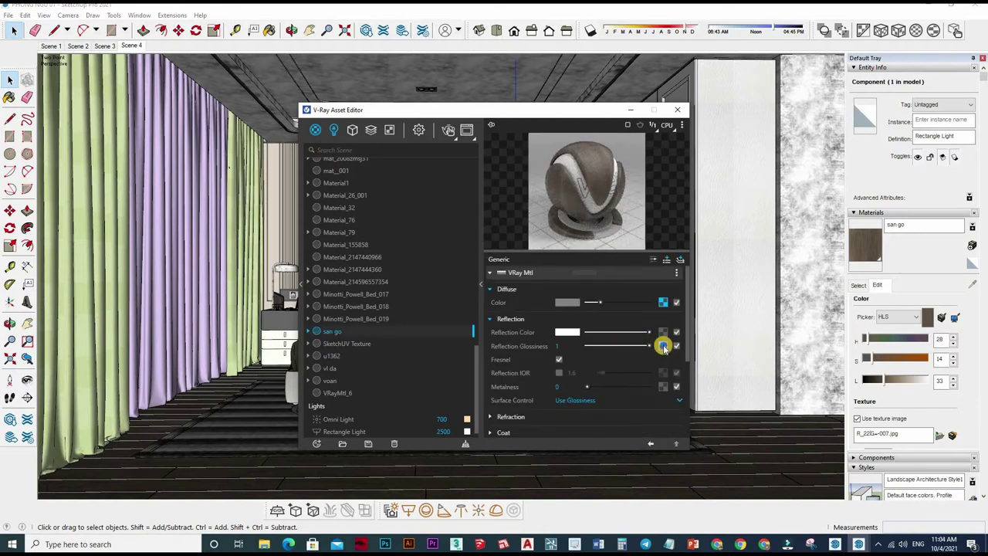
Step: Raise the Color Correction brightness to 0.472 and add a new bump layer to san go
{"action": "left_click", "coordinate": [660, 301]}
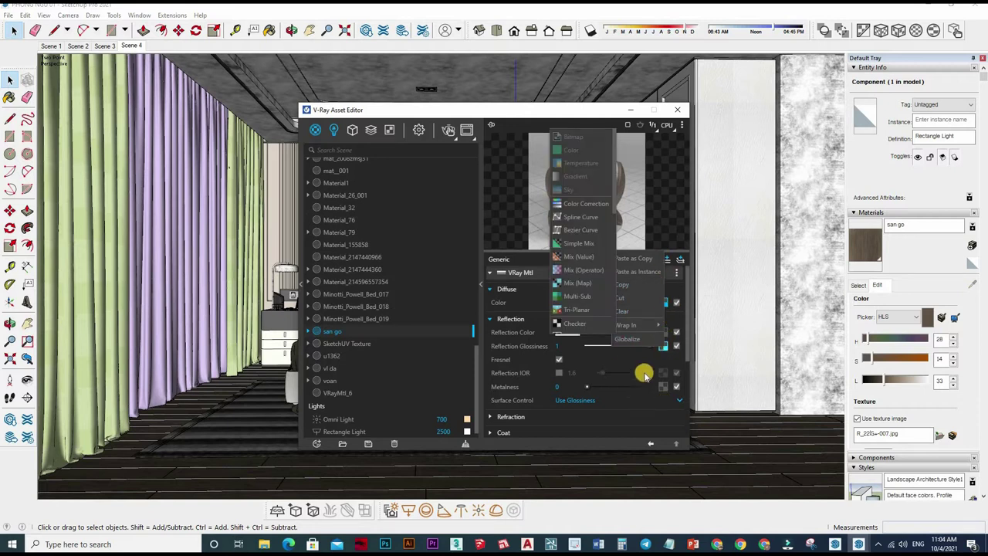
{"action": "left_click", "coordinate": [645, 373]}
{"action": "left_click", "coordinate": [670, 401]}
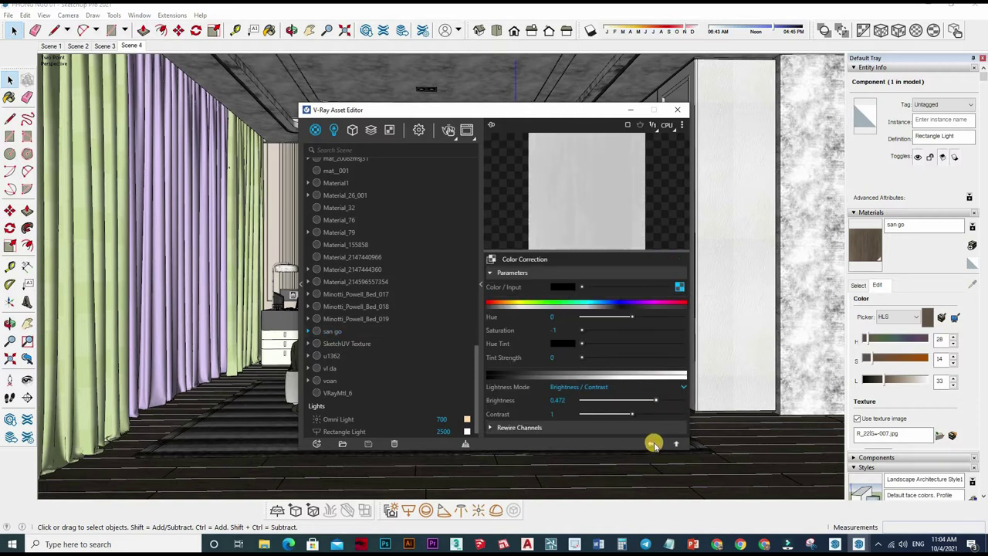
{"action": "left_click", "coordinate": [650, 444]}
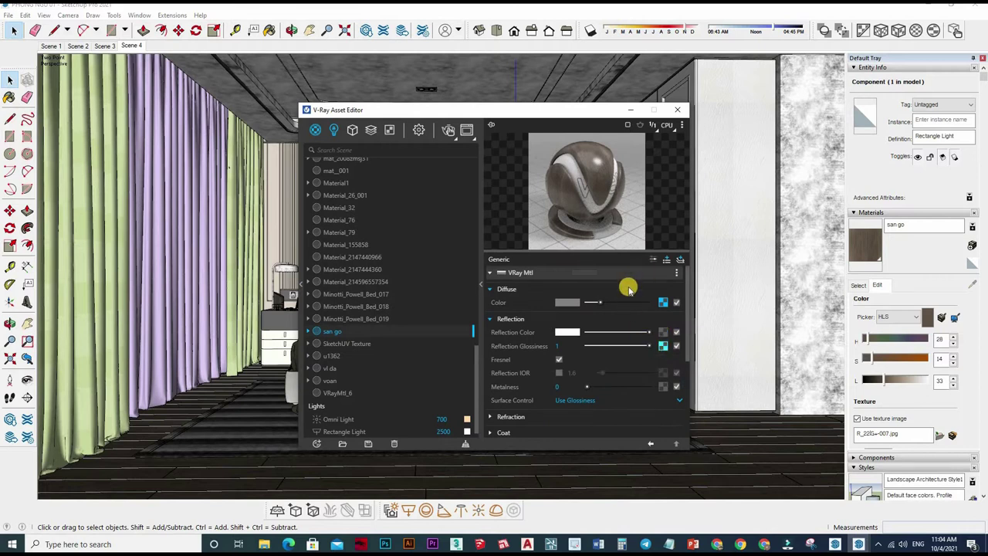
{"action": "left_click", "coordinate": [666, 259]}
{"action": "left_click", "coordinate": [641, 285]}
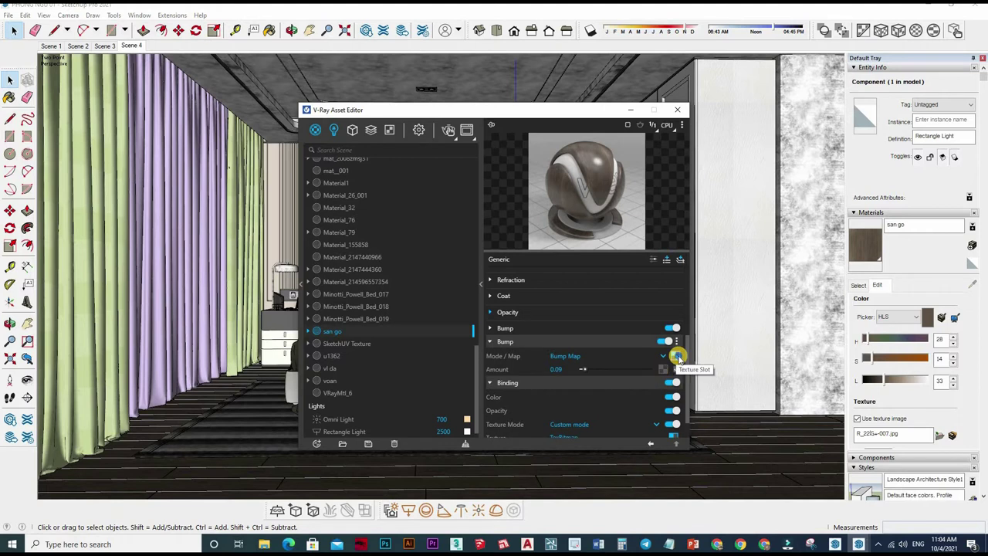
Step: Paste a copied texture into san go's Bump slot and set the bump Amount to 0.2
{"action": "right_click", "coordinate": [675, 355]}
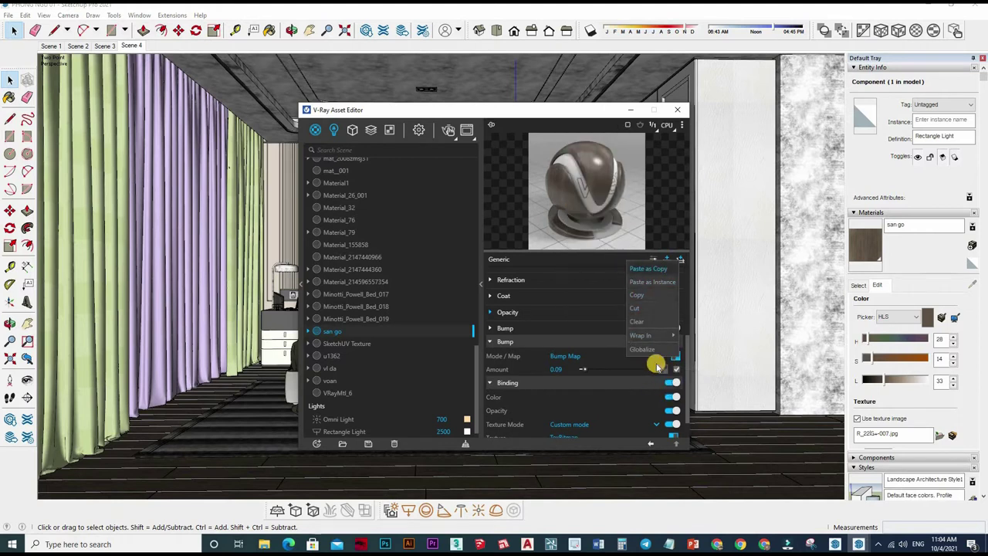
{"action": "left_click", "coordinate": [656, 353]}
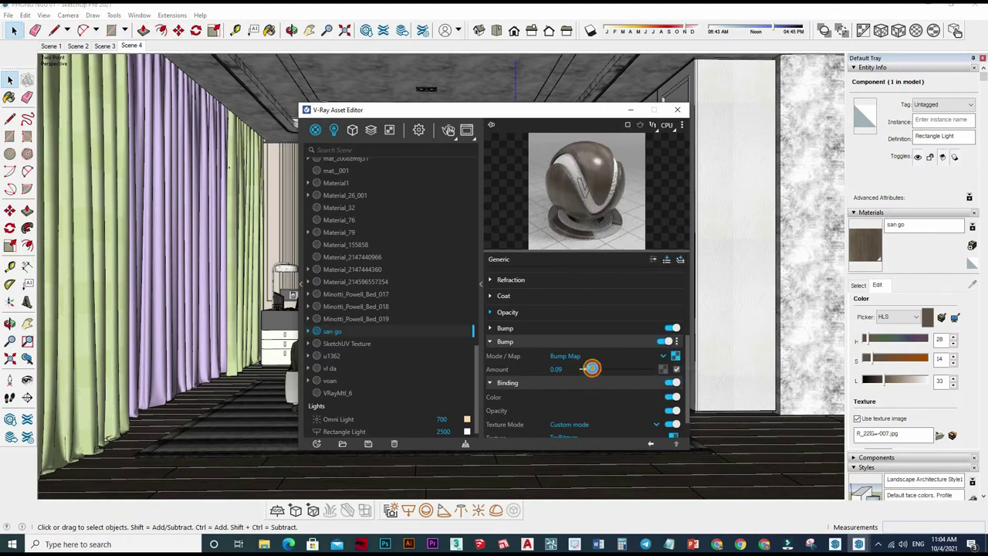
{"action": "left_click", "coordinate": [594, 369]}
{"action": "left_click", "coordinate": [557, 369]}
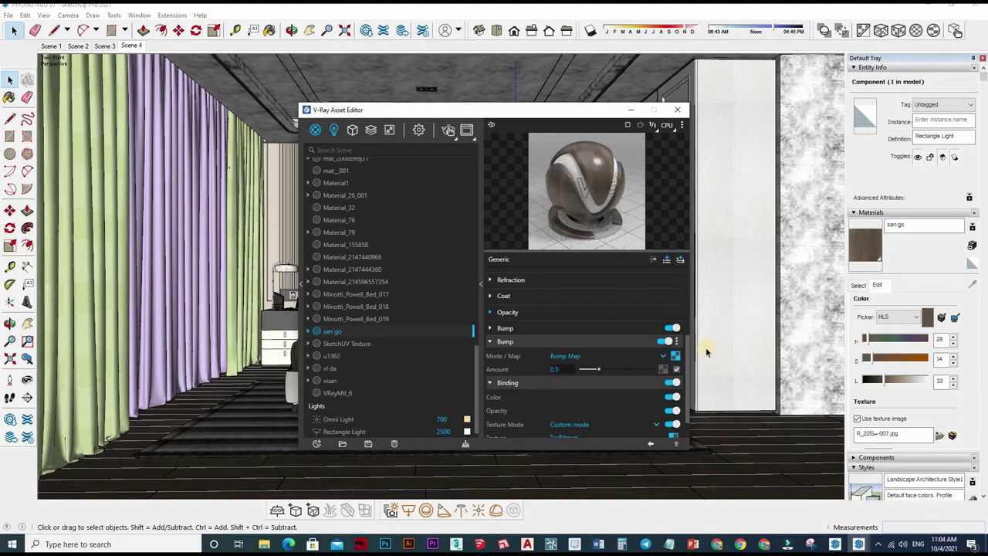
{"action": "left_click", "coordinate": [583, 369]}
{"action": "left_click_drag", "start_coordinate": [560, 368], "coordinate": [556, 368]}
{"action": "left_click", "coordinate": [975, 283]}
{"action": "mouse_move", "coordinate": [241, 393]}
{"action": "middle_mouse_down"}
{"action": "mouse_move", "coordinate": [227, 419]}
{"action": "mouse_move", "coordinate": [242, 455]}
{"action": "mouse_move", "coordinate": [199, 421]}
{"action": "mouse_move", "coordinate": [210, 412]}
{"action": "middle_mouse_up"}
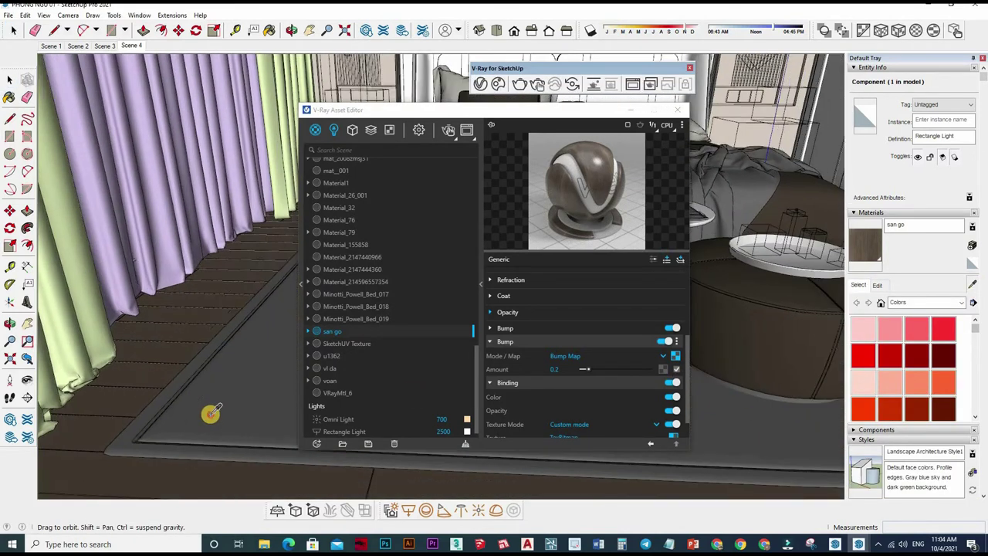
{"action": "left_click", "coordinate": [209, 413], "text": "alt"}
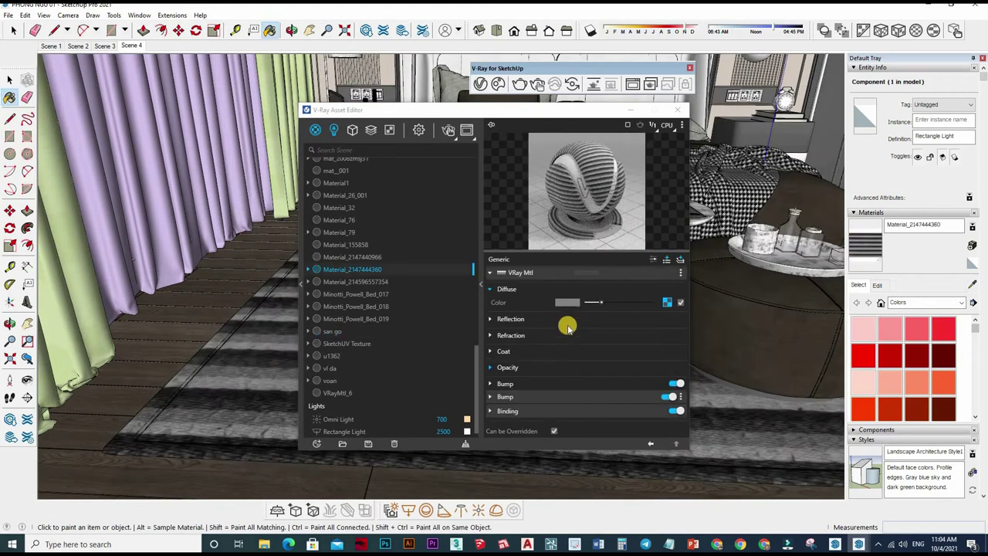
{"action": "right_click", "coordinate": [667, 302]}
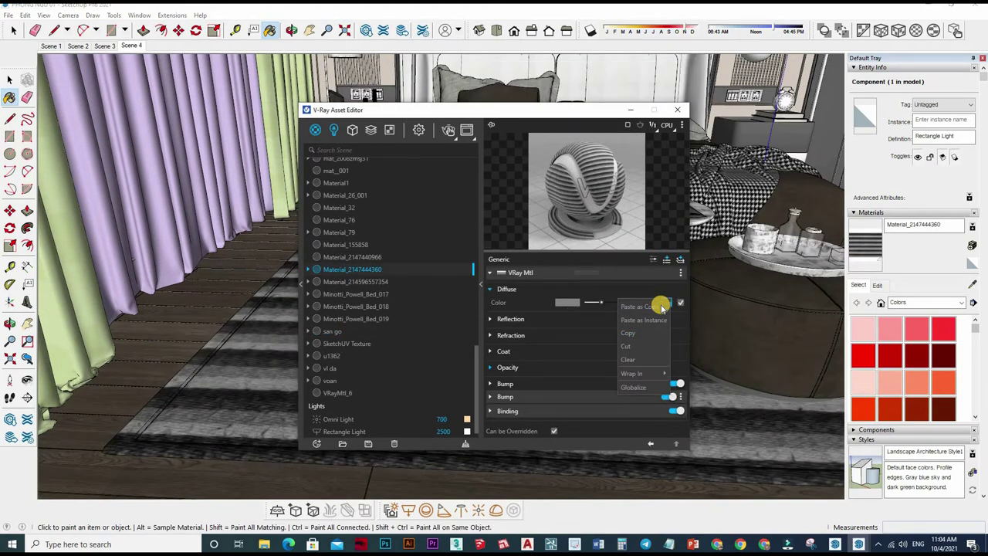
{"action": "left_click", "coordinate": [581, 291]}
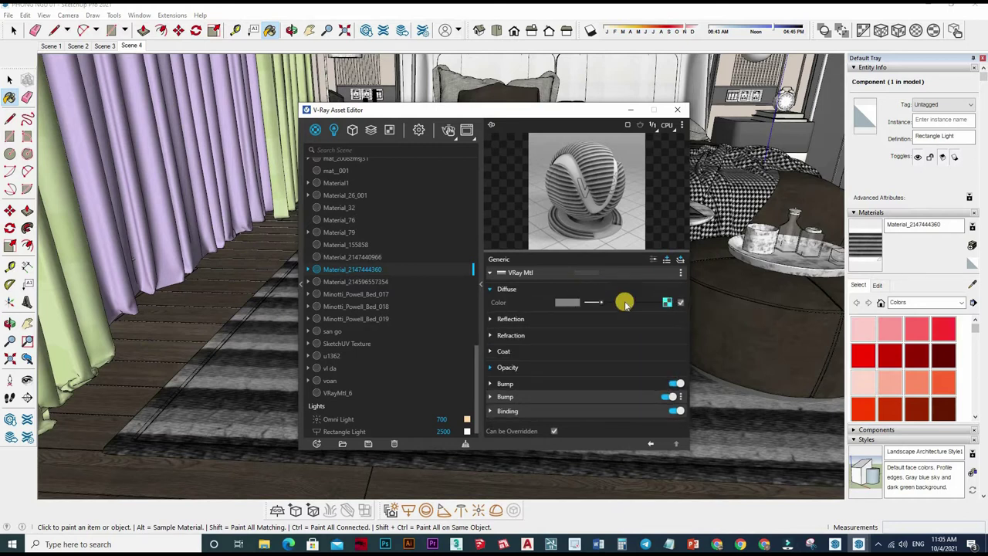
{"action": "left_click", "coordinate": [666, 302]}
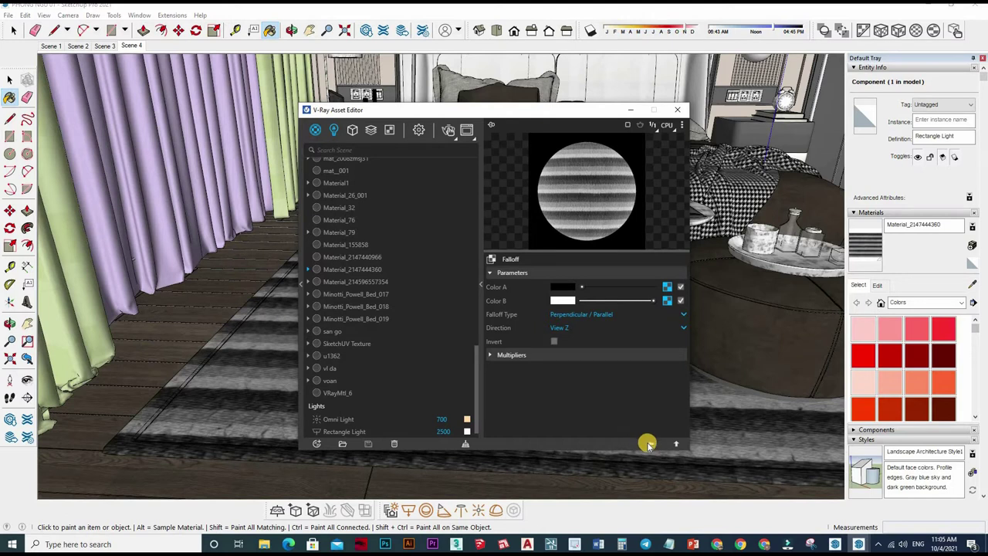
{"action": "left_click", "coordinate": [663, 294]}
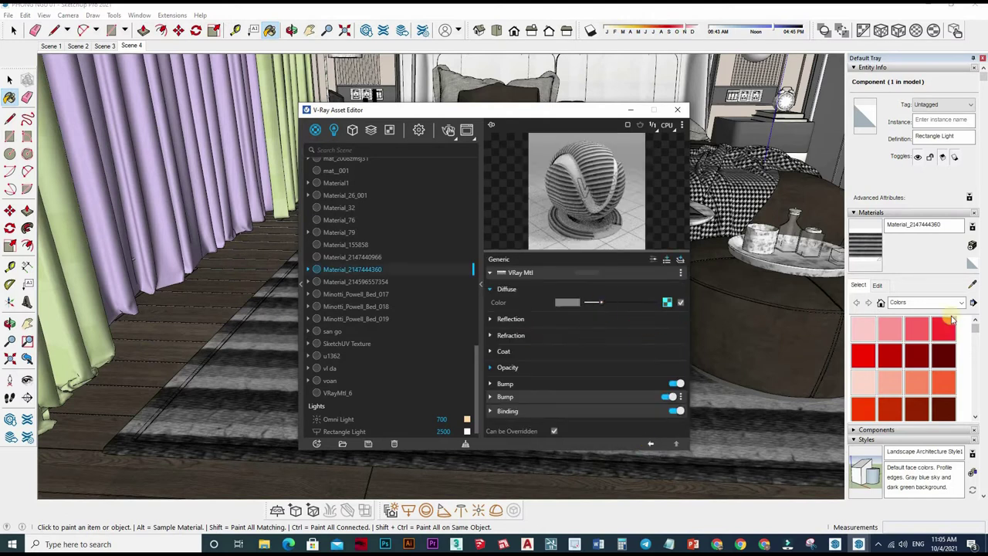
{"action": "key", "text": "alt"}
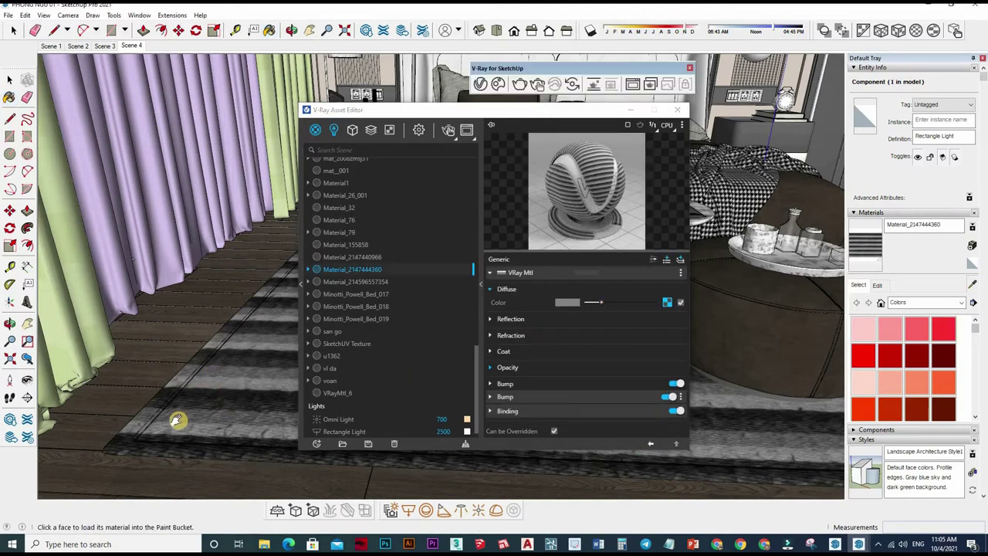
{"action": "left_click", "coordinate": [607, 412]}
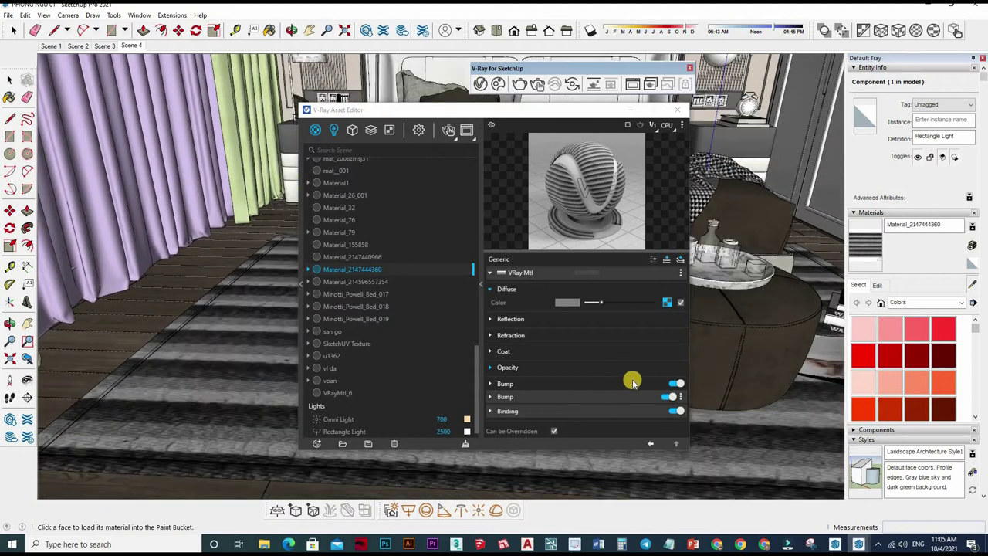
{"action": "scroll", "coordinate": [567, 390], "scroll_direction": "down", "scroll_amount": 1}
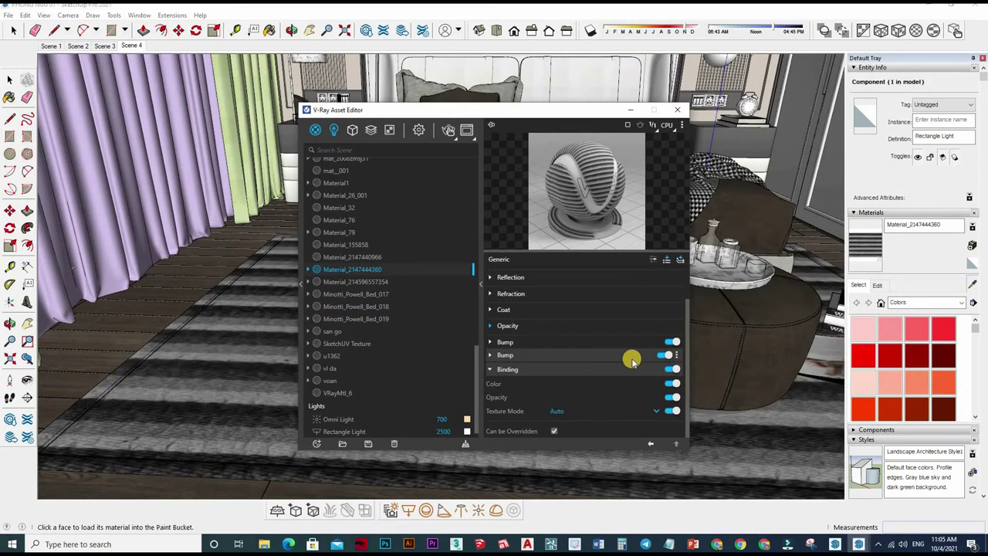
Step: Sample the faults material, inspect its Falloff texture, and orbit around the bedroom
{"action": "left_click", "coordinate": [807, 359]}
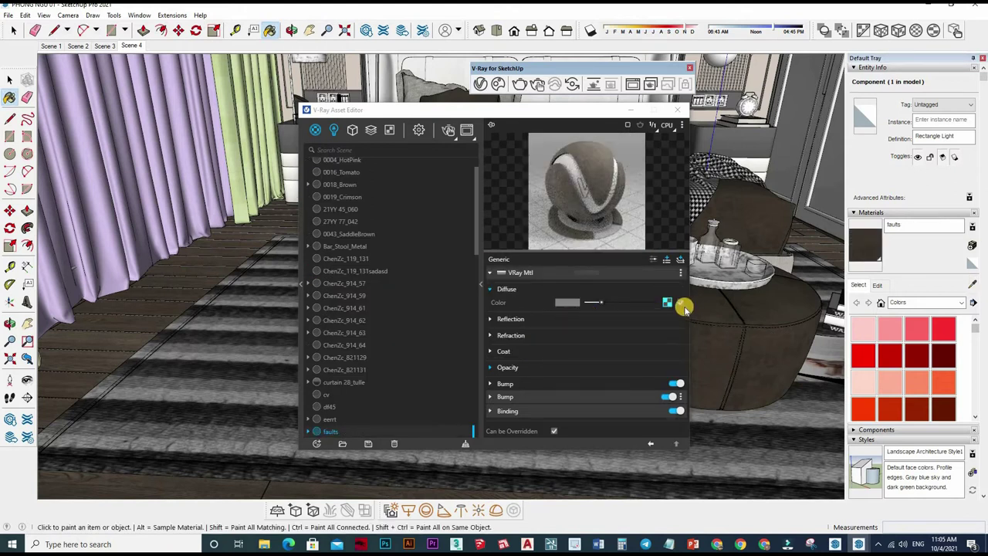
{"action": "left_click", "coordinate": [682, 309]}
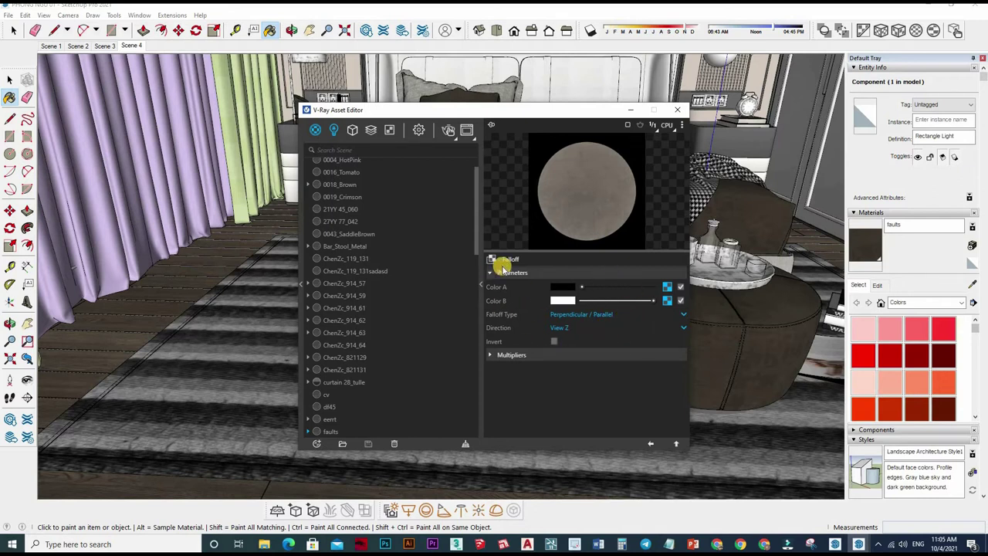
{"action": "left_click", "coordinate": [650, 443]}
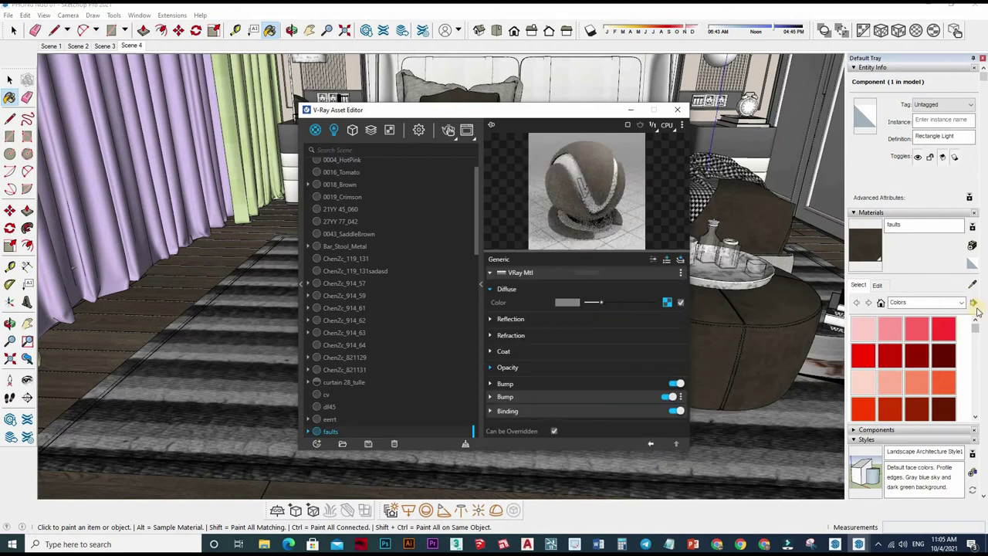
{"action": "middle_click_drag", "start_coordinate": [738, 403], "coordinate": [745, 411]}
Step: Sample the white Material_155858 and set its reflection Affect Channels to Color + Alpha
{"action": "left_click", "coordinate": [745, 409], "text": "alt"}
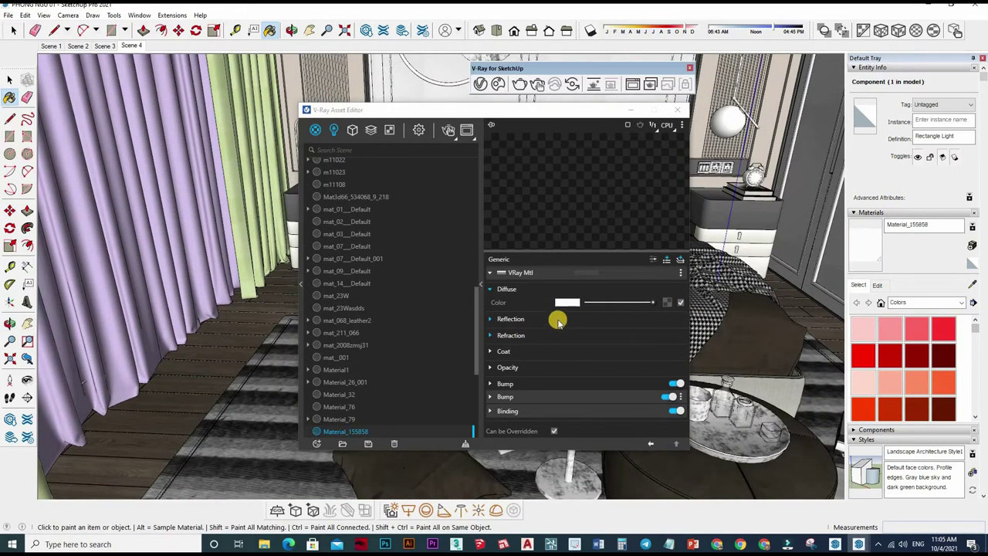
{"action": "left_click", "coordinate": [558, 320]}
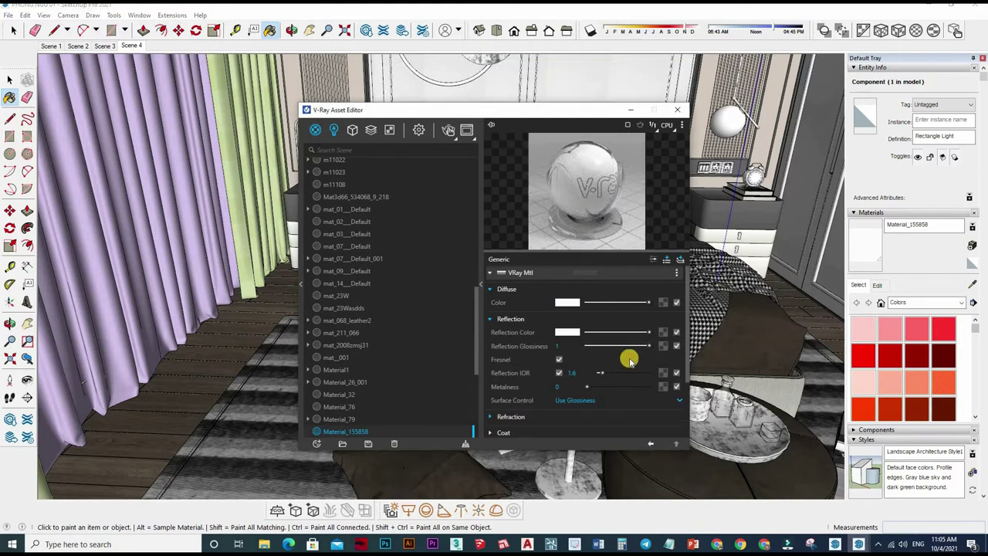
{"action": "scroll", "coordinate": [587, 347], "scroll_direction": "down", "scroll_amount": 2}
{"action": "left_click", "coordinate": [510, 335]}
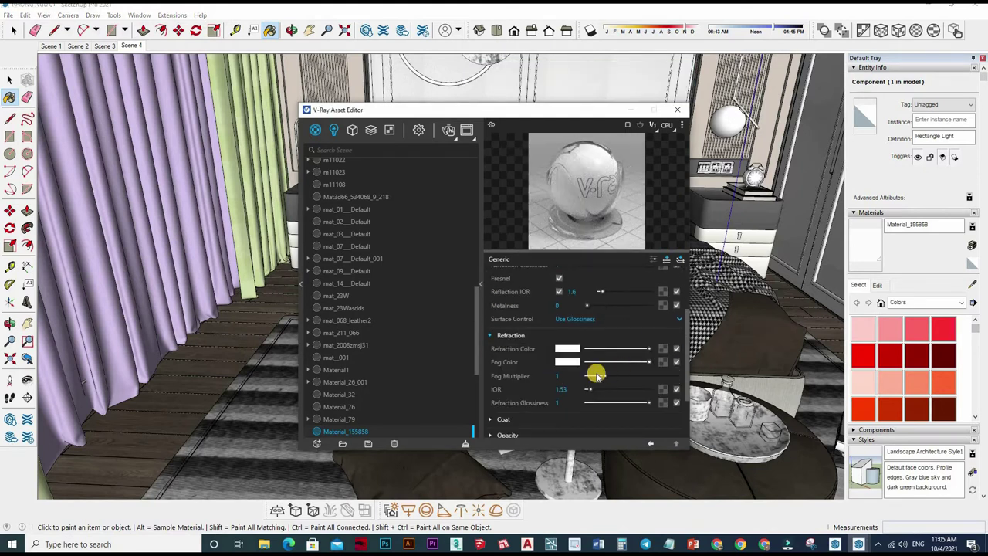
{"action": "scroll", "coordinate": [653, 262], "scroll_direction": "down", "scroll_amount": 2}
{"action": "scroll", "coordinate": [648, 288], "scroll_direction": "up", "scroll_amount": 3}
{"action": "scroll", "coordinate": [653, 256], "scroll_direction": "up", "scroll_amount": 1}
{"action": "scroll", "coordinate": [610, 383], "scroll_direction": "down", "scroll_amount": 1}
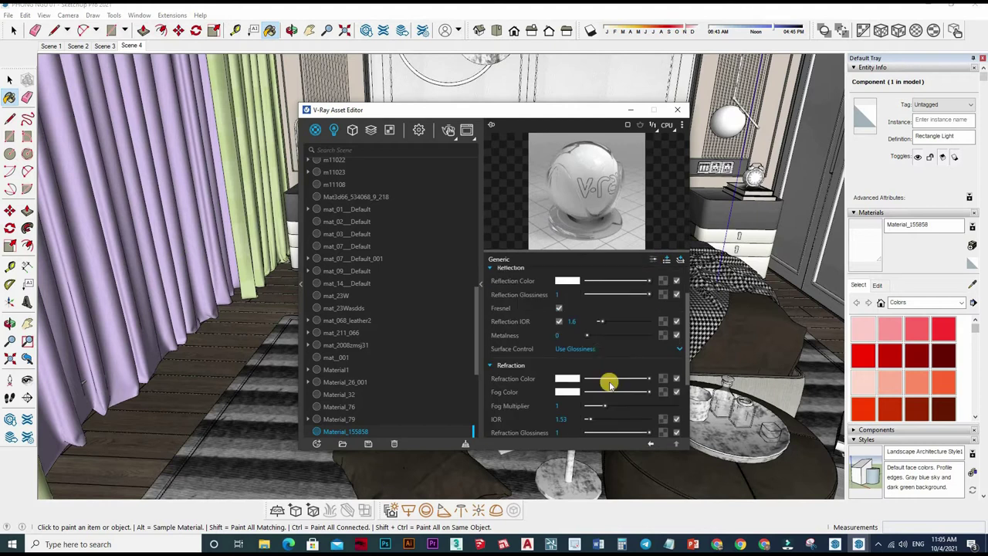
{"action": "scroll", "coordinate": [594, 386], "scroll_direction": "down", "scroll_amount": 2}
{"action": "left_click", "coordinate": [642, 382]}
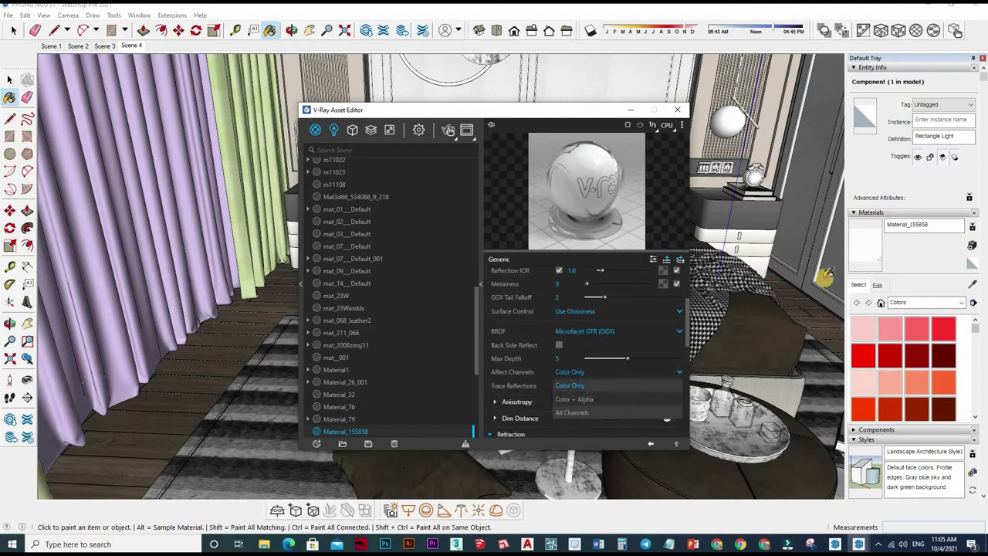
{"action": "left_click", "coordinate": [610, 398]}
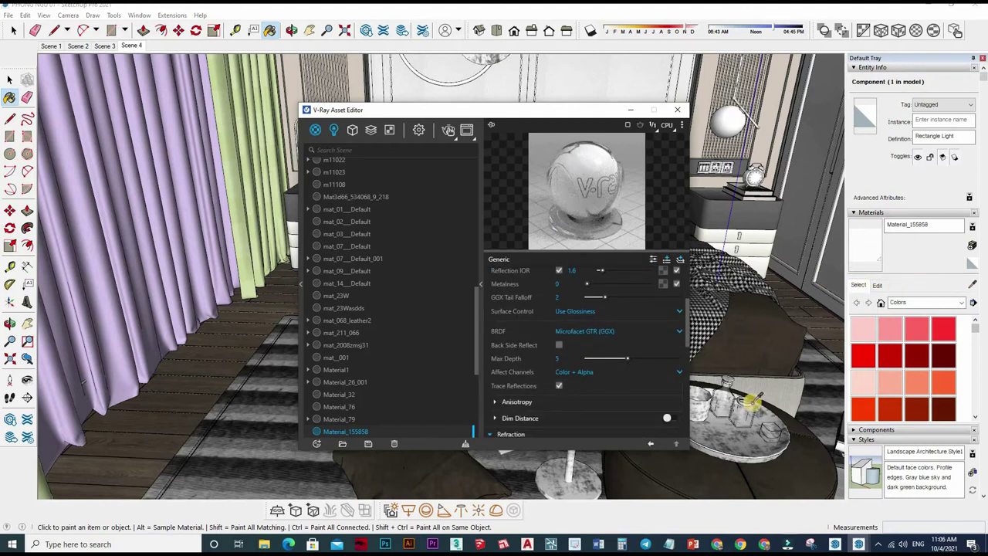
{"action": "mouse_move", "coordinate": [743, 366]}
{"action": "middle_mouse_down"}
{"action": "mouse_move", "coordinate": [672, 375]}
{"action": "mouse_move", "coordinate": [560, 324]}
{"action": "middle_mouse_up"}
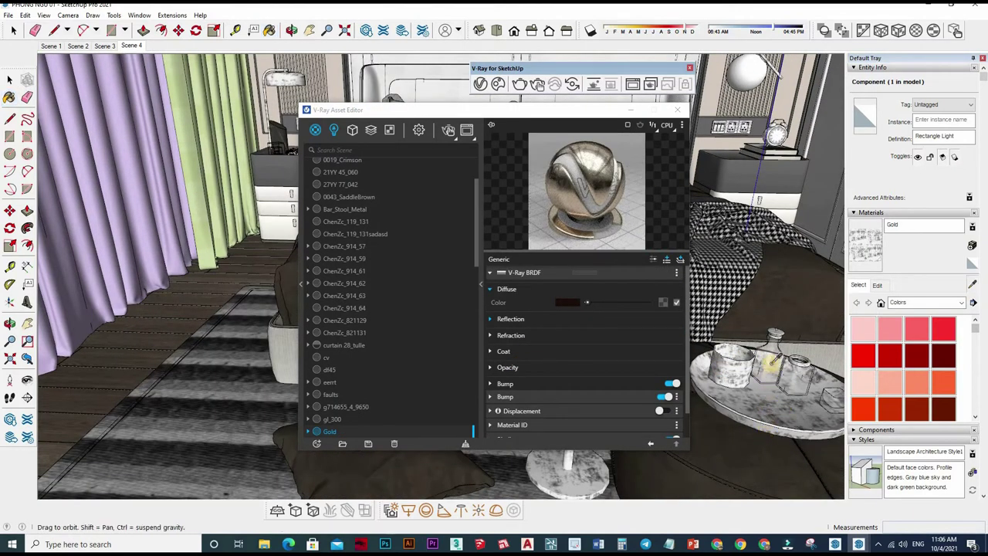
Step: Orbit down to the books and sample the book's Minotti_Powell_Bed_018 bitmap texture settings
{"action": "middle_click_drag", "start_coordinate": [768, 378], "coordinate": [740, 421]}
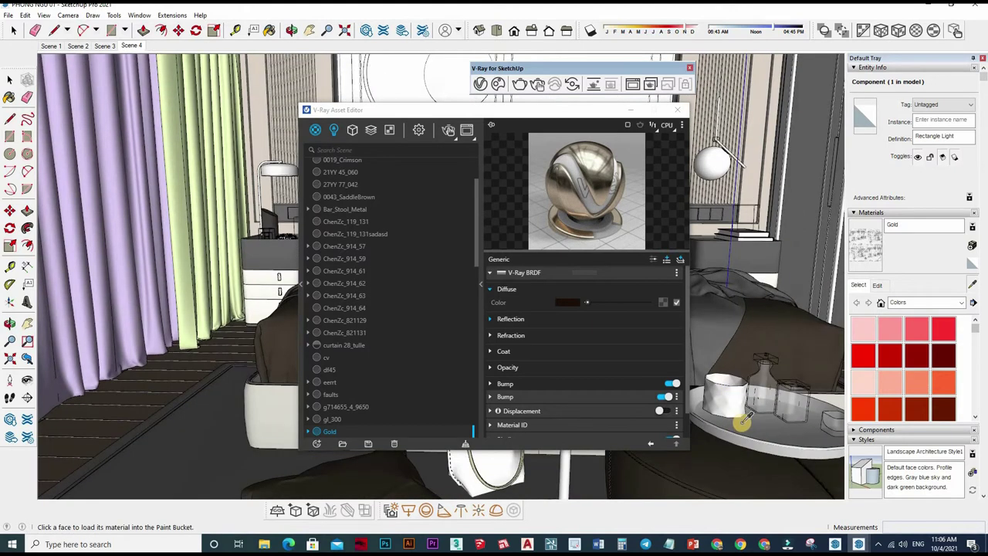
{"action": "mouse_move", "coordinate": [765, 309]}
{"action": "middle_mouse_down"}
{"action": "mouse_move", "coordinate": [750, 287]}
{"action": "mouse_move", "coordinate": [738, 324]}
{"action": "middle_mouse_up"}
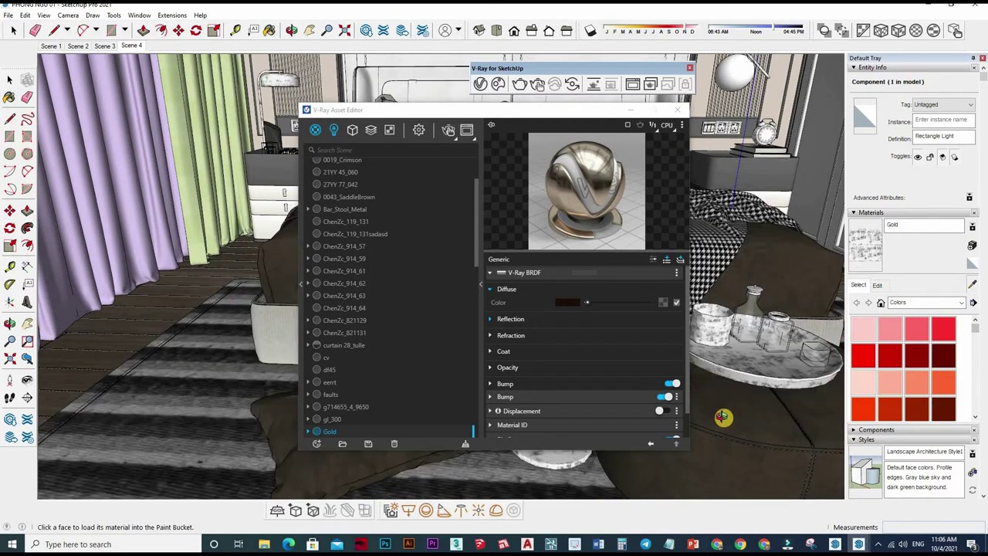
{"action": "mouse_move", "coordinate": [722, 409]}
{"action": "middle_mouse_down"}
{"action": "mouse_move", "coordinate": [772, 363]}
{"action": "mouse_move", "coordinate": [846, 323]}
{"action": "middle_mouse_up"}
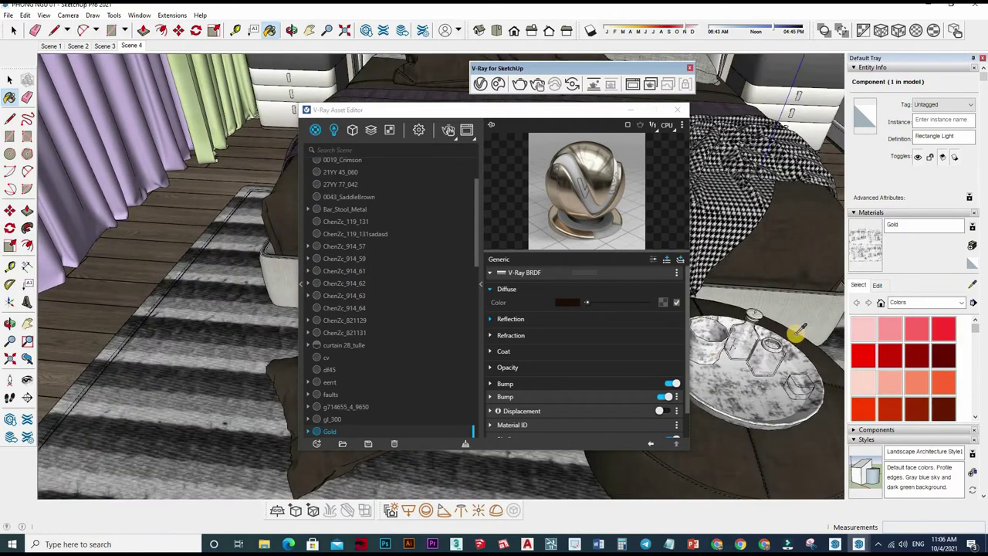
{"action": "mouse_move", "coordinate": [689, 308]}
{"action": "middle_mouse_down"}
{"action": "mouse_move", "coordinate": [771, 306]}
{"action": "mouse_move", "coordinate": [739, 249]}
{"action": "mouse_move", "coordinate": [765, 393]}
{"action": "mouse_move", "coordinate": [782, 410]}
{"action": "middle_mouse_up"}
{"action": "left_click", "coordinate": [787, 405], "text": "alt"}
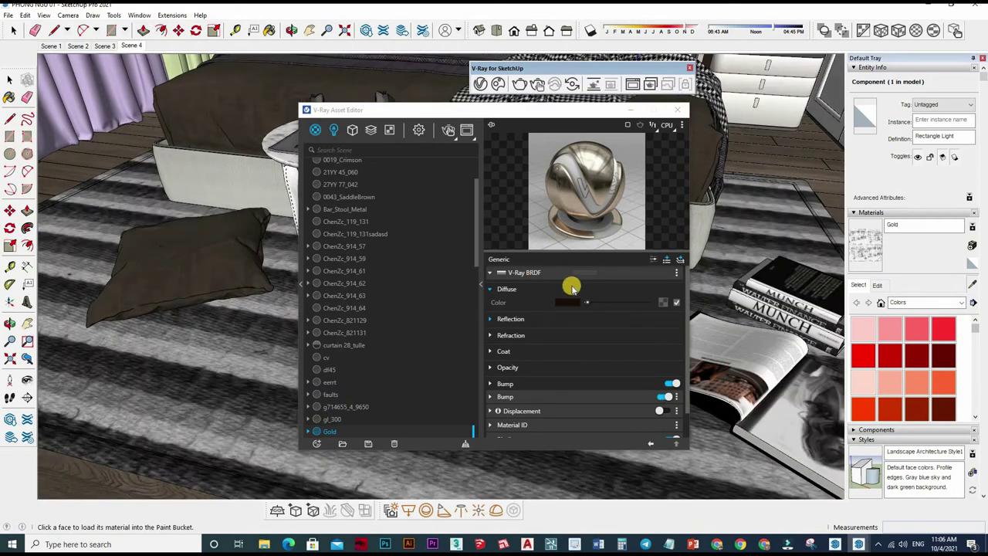
{"action": "left_click", "coordinate": [599, 303]}
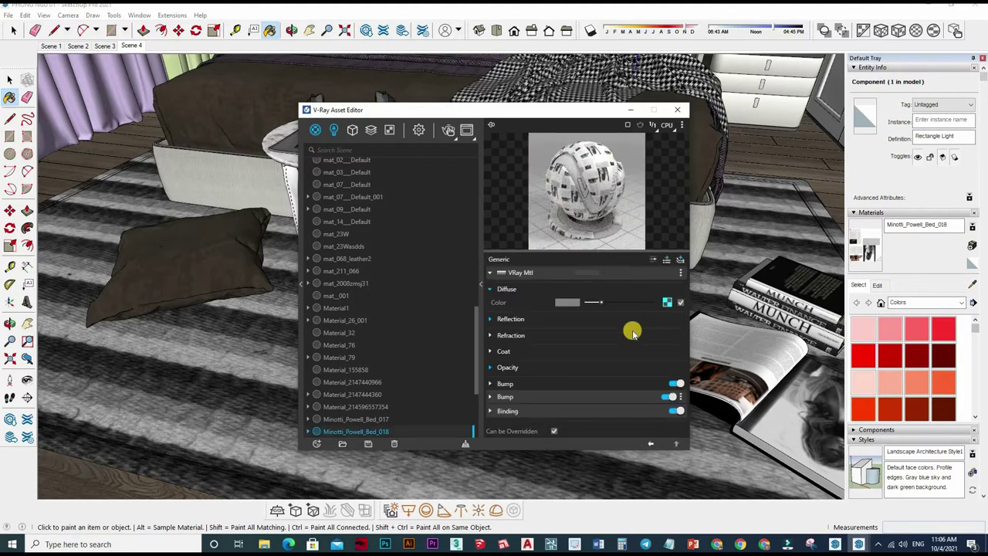
Step: Copy the diffuse bitmap and paste it as the binding texture in Custom mode
{"action": "right_click", "coordinate": [617, 303]}
{"action": "key", "text": "Escape"}
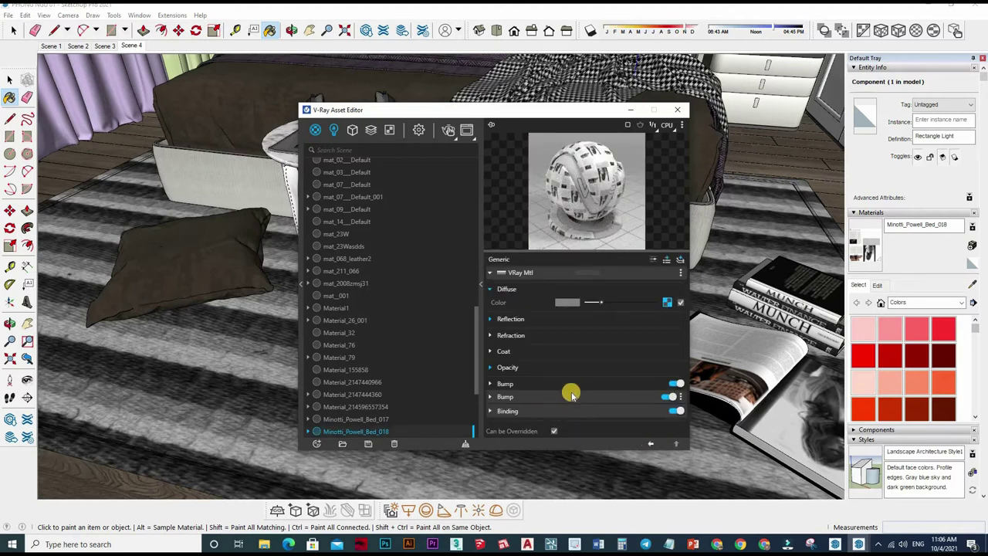
{"action": "left_click", "coordinate": [607, 410]}
{"action": "left_click", "coordinate": [573, 384]}
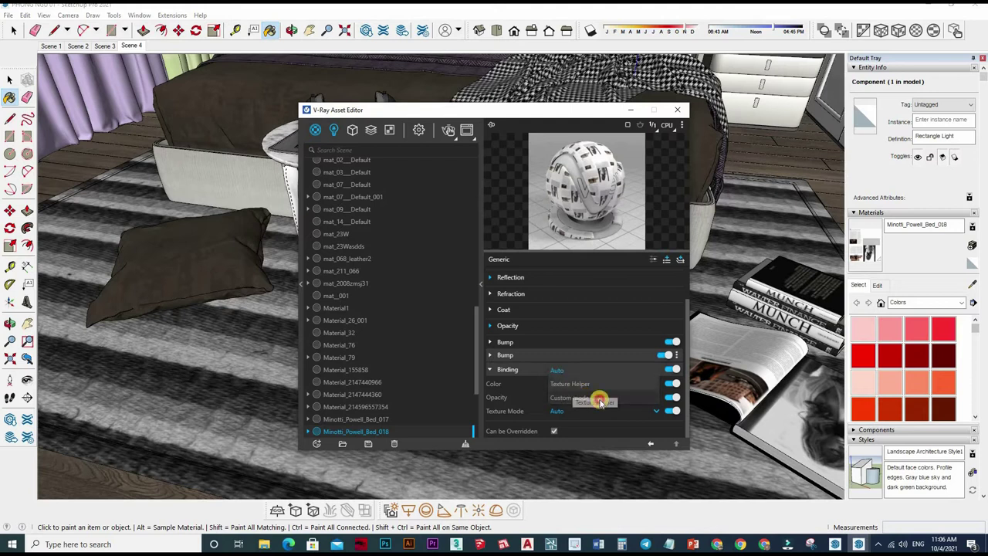
{"action": "left_click", "coordinate": [641, 399]}
{"action": "right_click", "coordinate": [645, 411]}
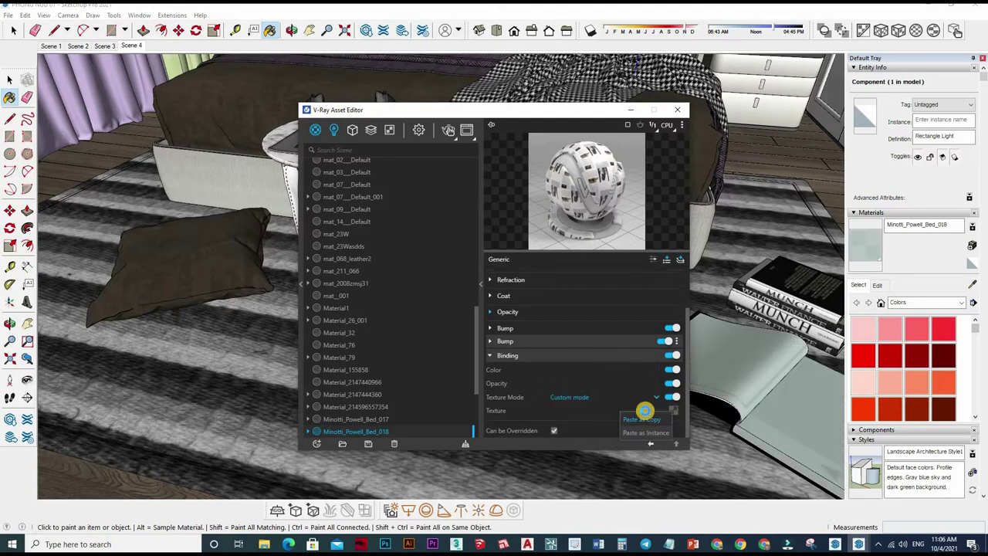
{"action": "left_click", "coordinate": [643, 420]}
Step: Brighten the reflection colour to near white
{"action": "scroll", "coordinate": [658, 320], "scroll_direction": "up", "scroll_amount": 2}
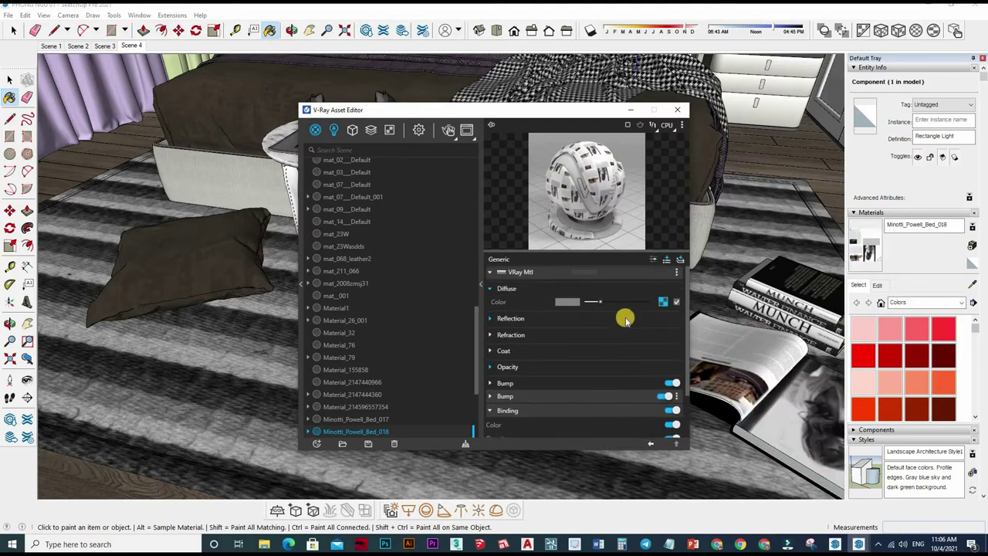
{"action": "left_click", "coordinate": [666, 319]}
{"action": "scroll", "coordinate": [672, 404], "scroll_direction": "down", "scroll_amount": 3}
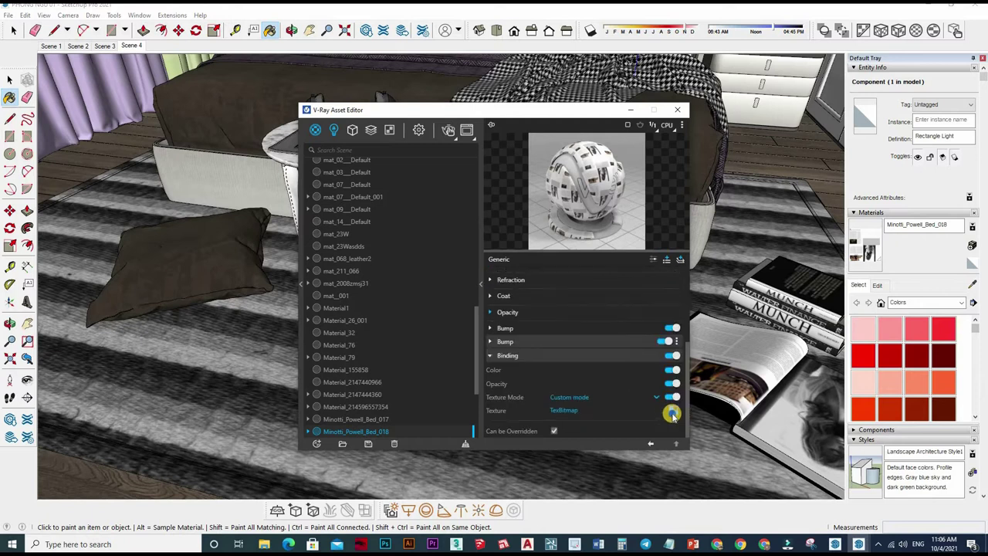
{"action": "right_click", "coordinate": [638, 355]}
{"action": "left_click", "coordinate": [665, 345]}
{"action": "scroll", "coordinate": [656, 355], "scroll_direction": "up", "scroll_amount": 3}
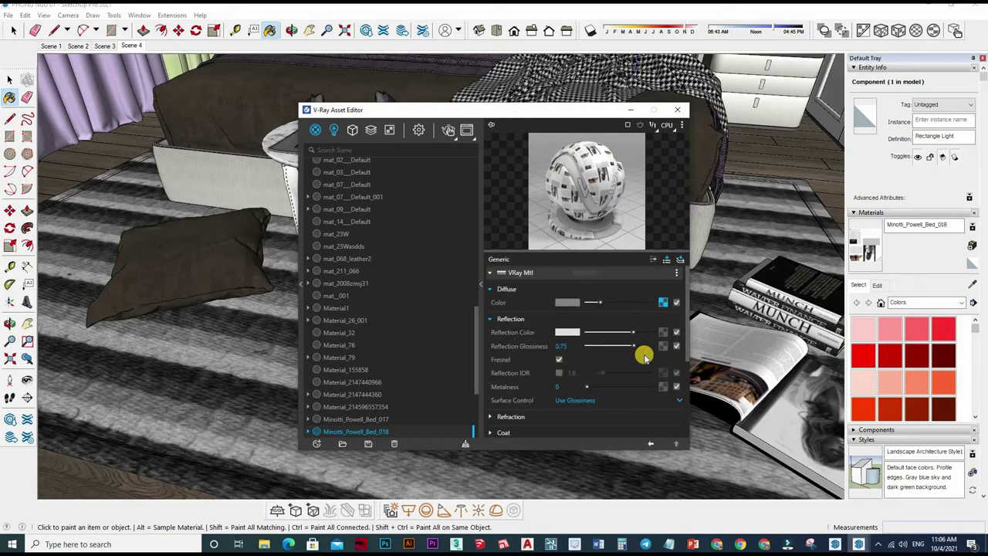
{"action": "left_click_drag", "start_coordinate": [633, 332], "coordinate": [650, 332]}
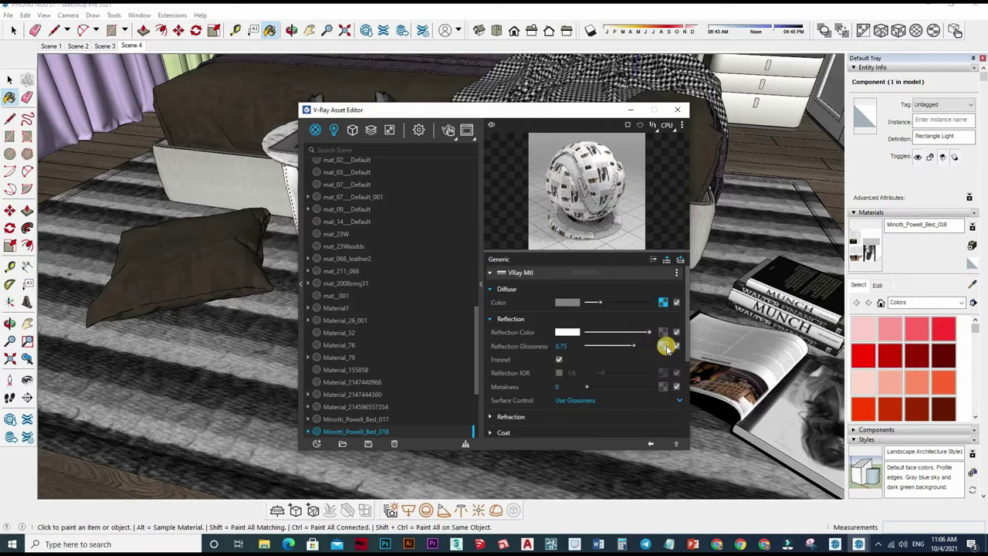
Step: Paste the copied bitmap into the Reflection Glossiness slot
{"action": "right_click", "coordinate": [669, 349]}
{"action": "left_click", "coordinate": [637, 259]}
{"action": "right_click", "coordinate": [662, 342]}
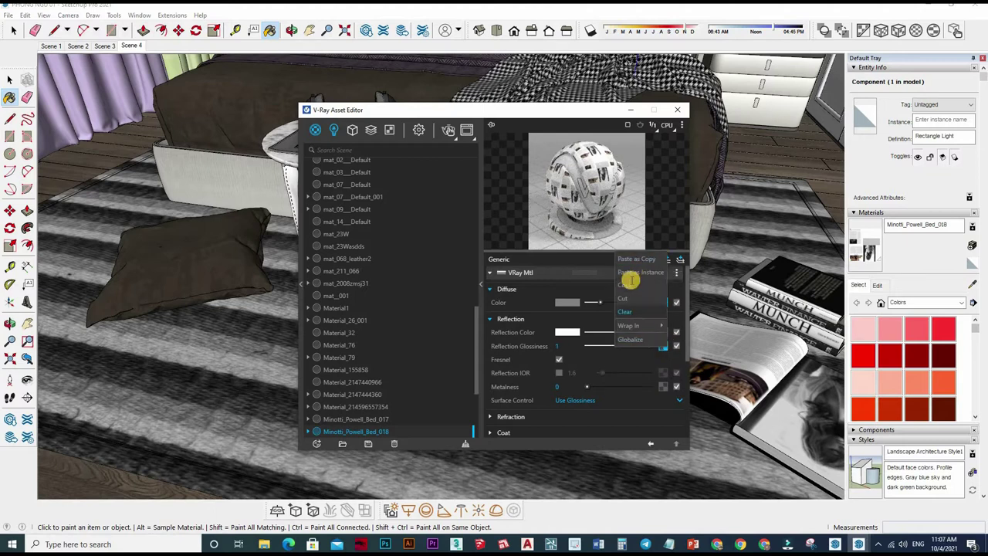
{"action": "left_click", "coordinate": [663, 346]}
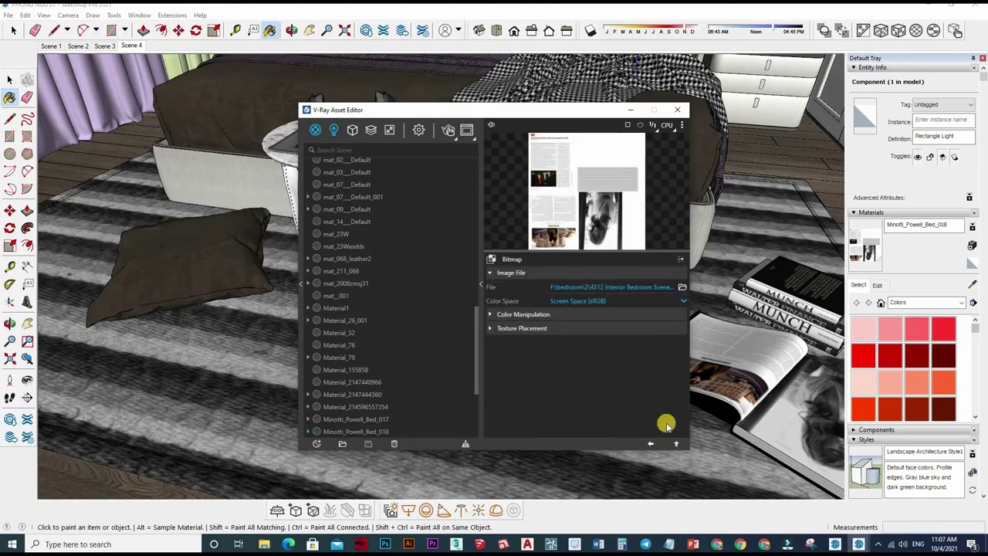
{"action": "left_click", "coordinate": [676, 443]}
Step: Wrap the glossiness bitmap in a Color Correction map and raise its brightness
{"action": "right_click", "coordinate": [630, 271]}
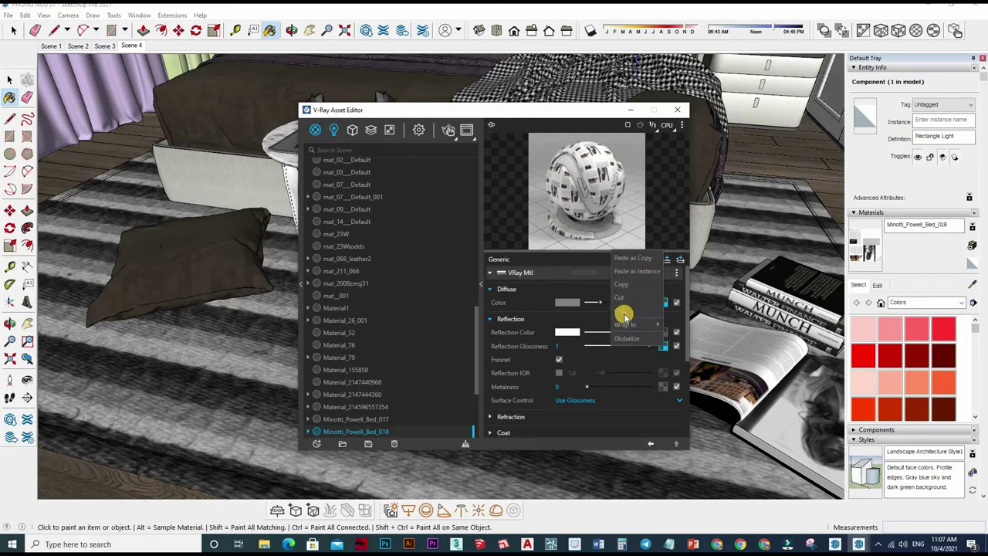
{"action": "left_click", "coordinate": [665, 347]}
{"action": "left_click", "coordinate": [665, 346]}
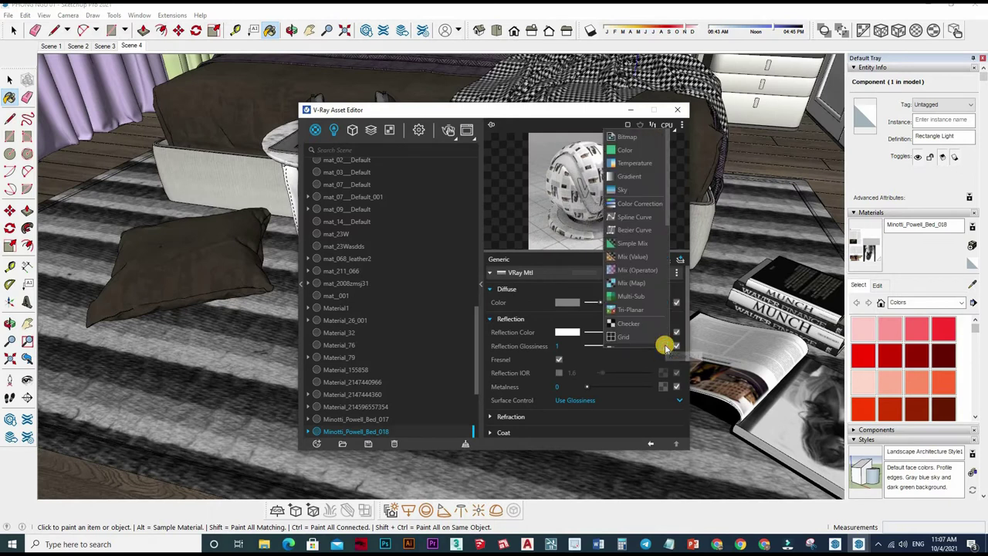
{"action": "left_click", "coordinate": [639, 203]}
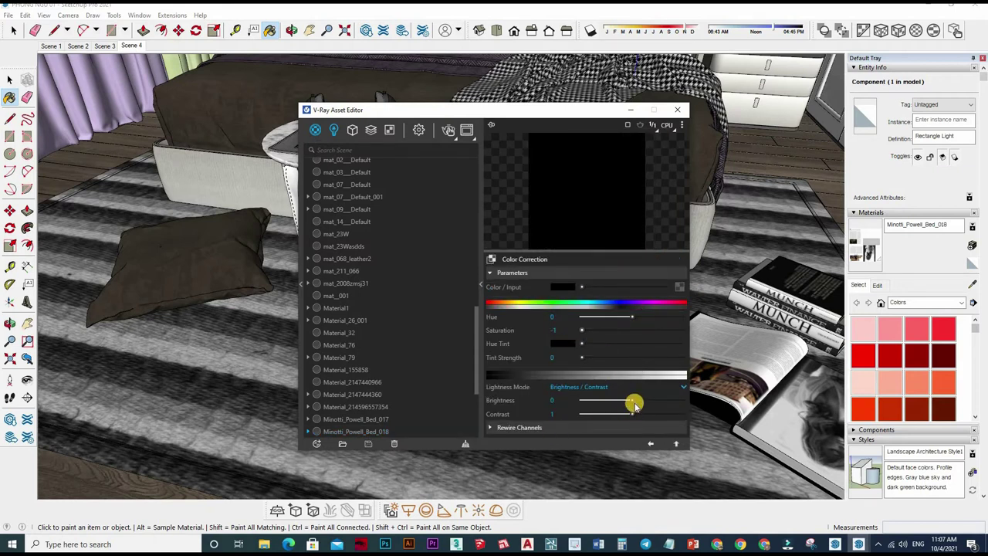
{"action": "left_click", "coordinate": [653, 445]}
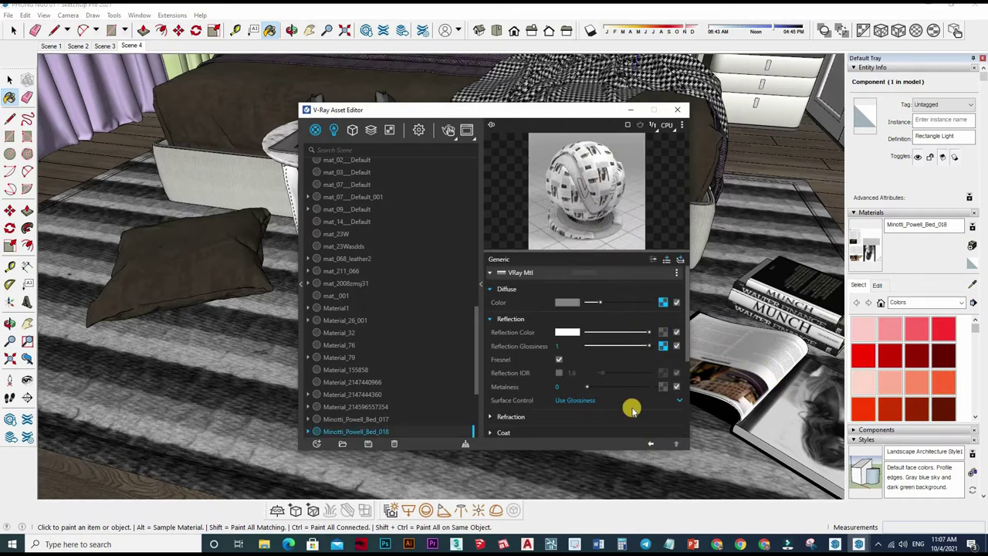
{"action": "left_click", "coordinate": [664, 348]}
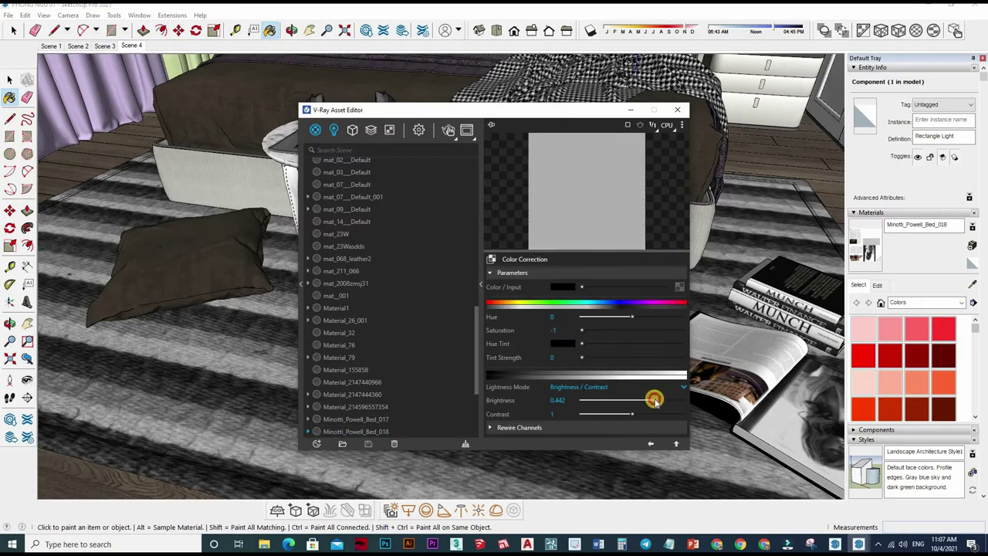
{"action": "left_click", "coordinate": [653, 447]}
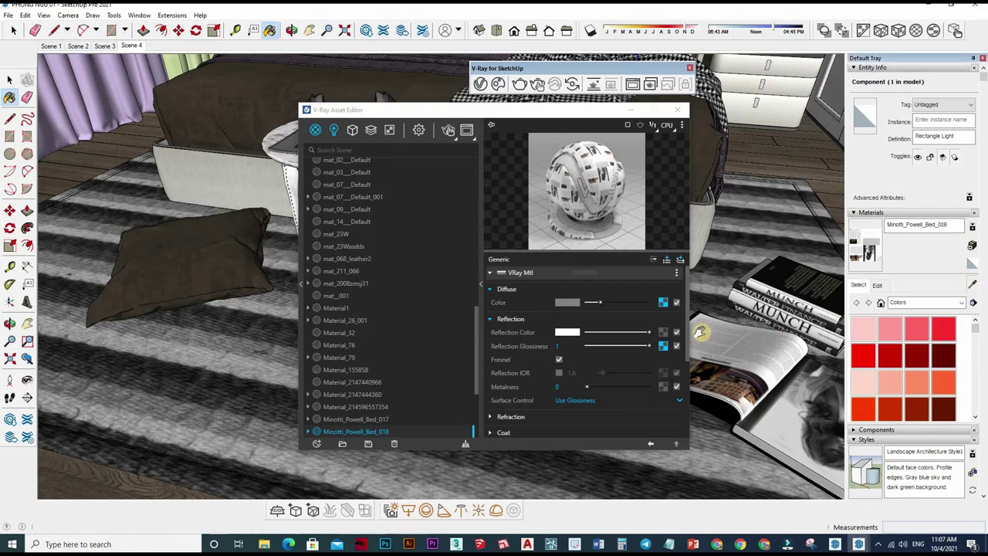
Step: Sample the stacked books' material ChenZc_821131 and copy its diffuse bitmap
{"action": "middle_click_drag", "start_coordinate": [739, 293], "coordinate": [603, 327]}
{"action": "left_click", "coordinate": [668, 305], "text": "alt"}
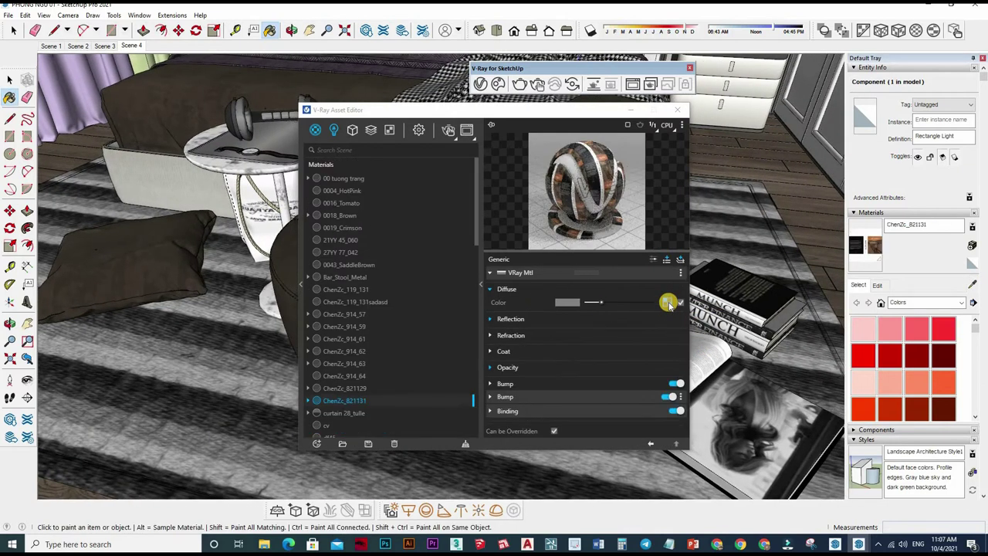
{"action": "right_click", "coordinate": [631, 348]}
{"action": "left_click", "coordinate": [582, 407]}
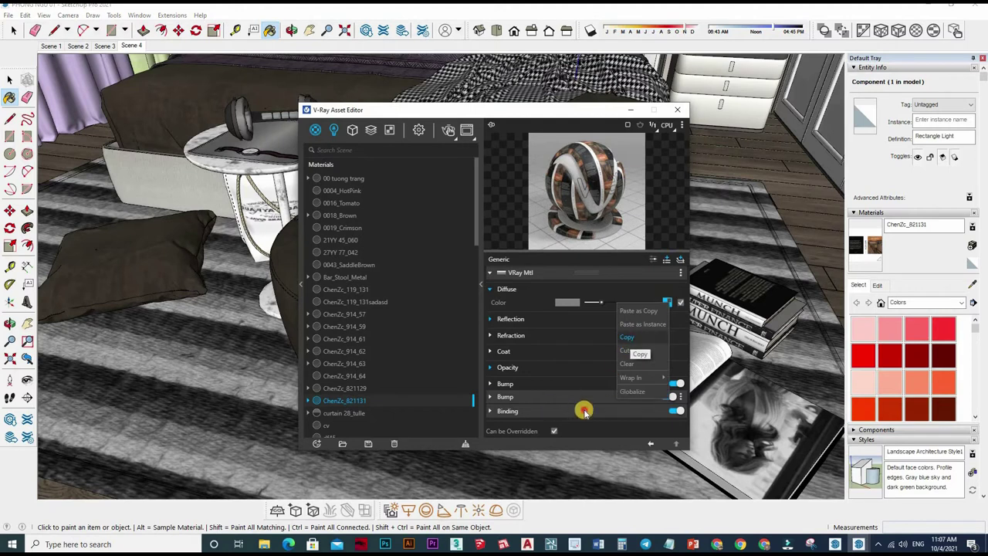
Step: Set the book's binding texture mode to Custom and paste the copied bitmap
{"action": "left_click", "coordinate": [655, 412]}
{"action": "scroll", "coordinate": [655, 411], "scroll_direction": "down", "scroll_amount": 1}
{"action": "left_click", "coordinate": [578, 400]}
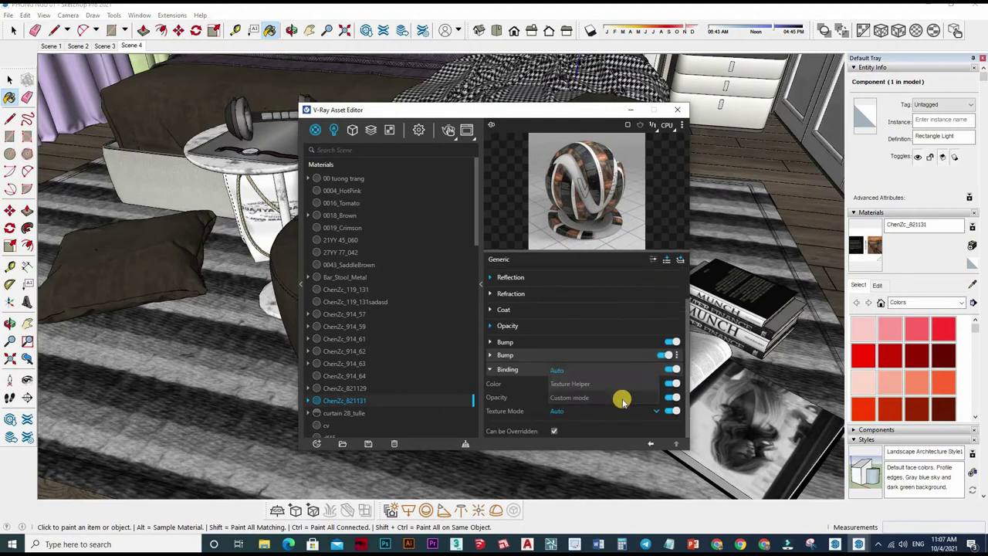
{"action": "left_click", "coordinate": [610, 403]}
{"action": "right_click", "coordinate": [667, 413]}
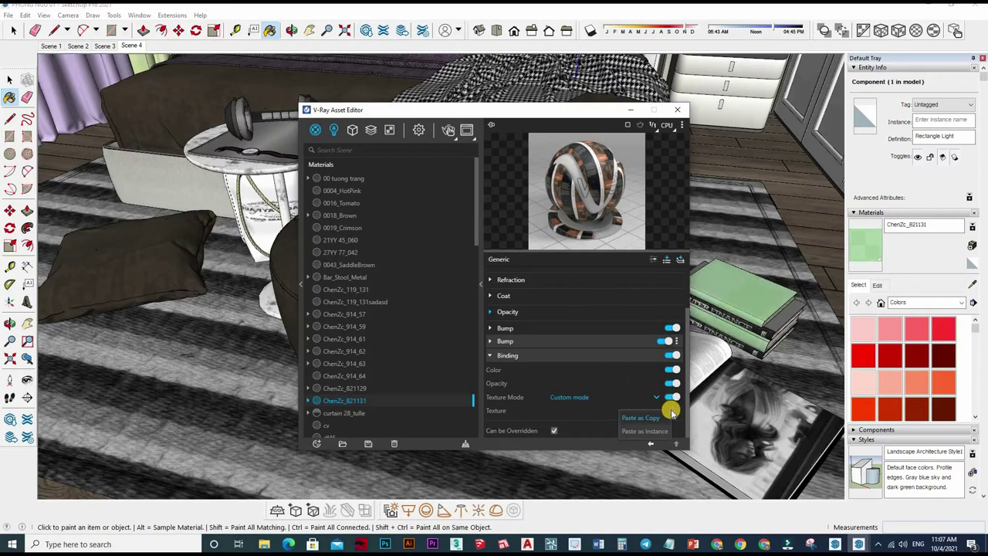
{"action": "left_click", "coordinate": [641, 419]}
Step: Make the book's reflection colour white and paste the map into Reflection Glossiness
{"action": "scroll", "coordinate": [661, 359], "scroll_direction": "up", "scroll_amount": 5}
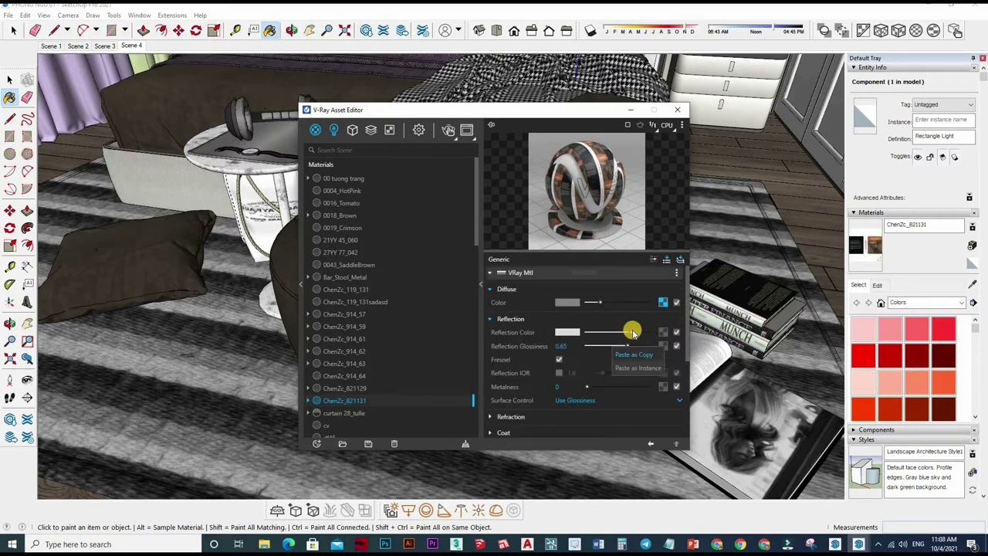
{"action": "left_click_drag", "start_coordinate": [630, 332], "coordinate": [649, 332]}
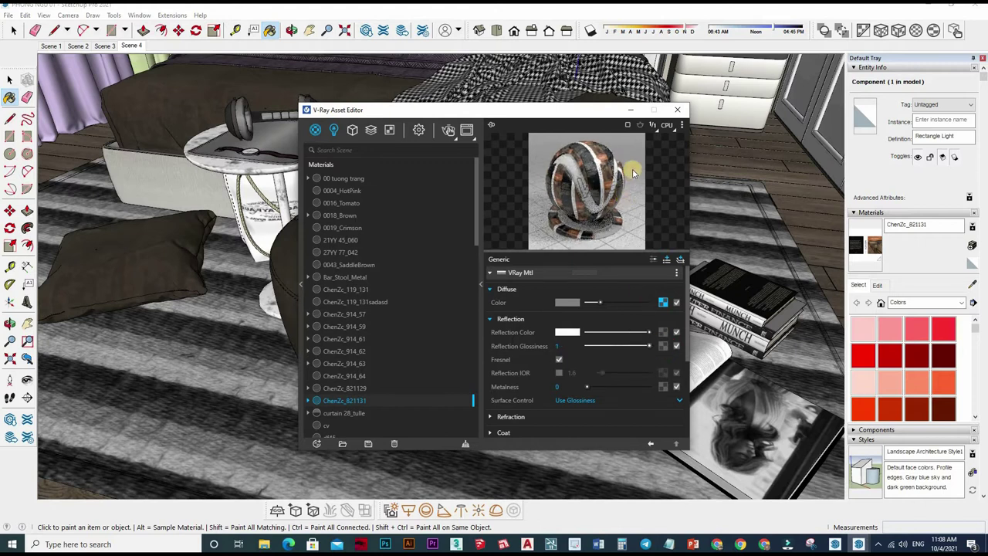
{"action": "right_click", "coordinate": [629, 174]}
{"action": "left_click", "coordinate": [610, 268]}
Step: Brighten the glossiness Color Correction map to 0.798, then sample the vl da material
{"action": "left_click", "coordinate": [557, 331]}
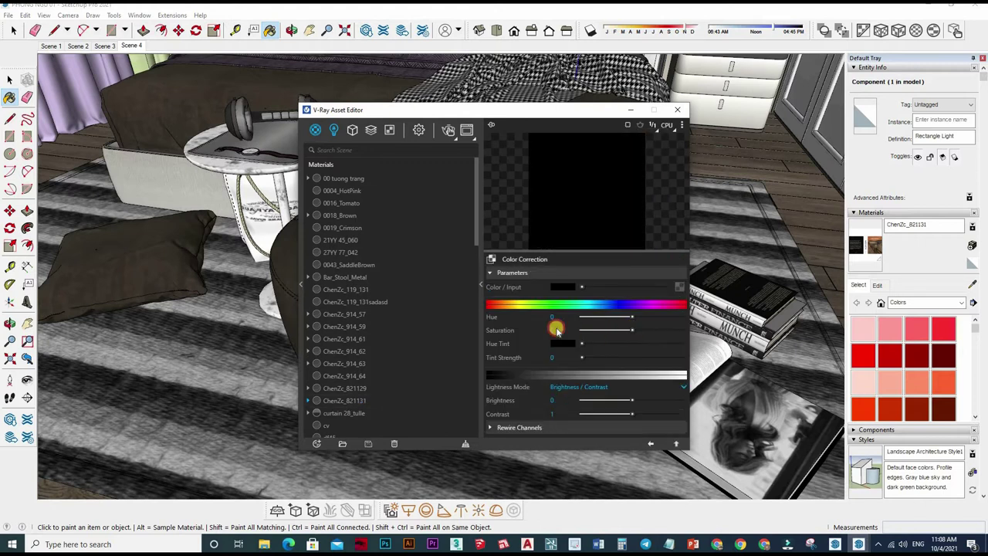
{"action": "left_click_drag", "start_coordinate": [639, 403], "coordinate": [661, 400]}
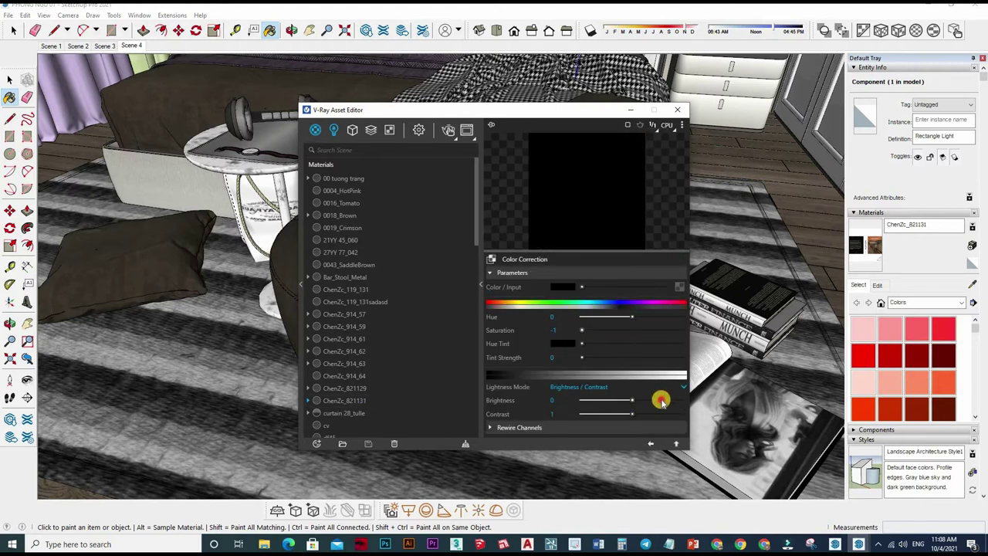
{"action": "left_click", "coordinate": [676, 443]}
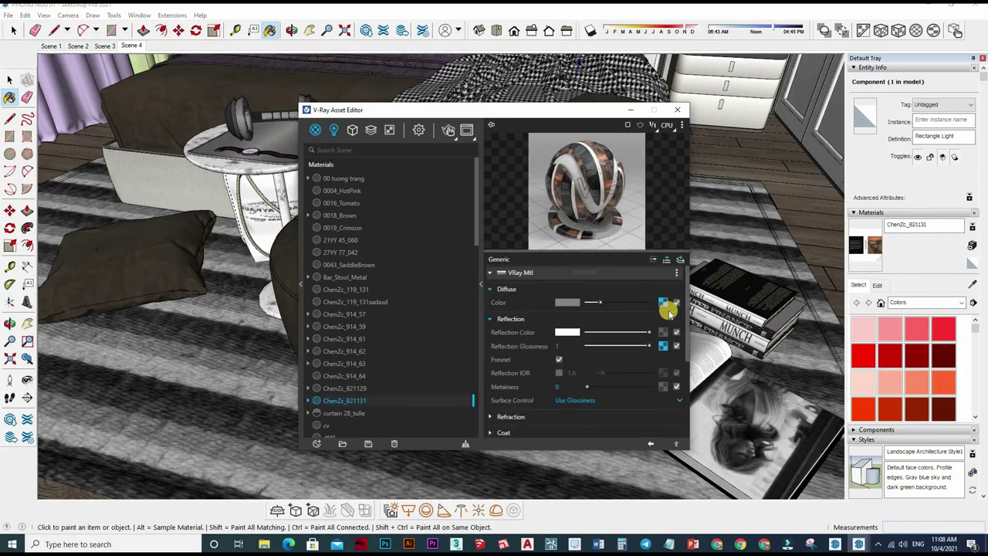
{"action": "left_click", "coordinate": [663, 348]}
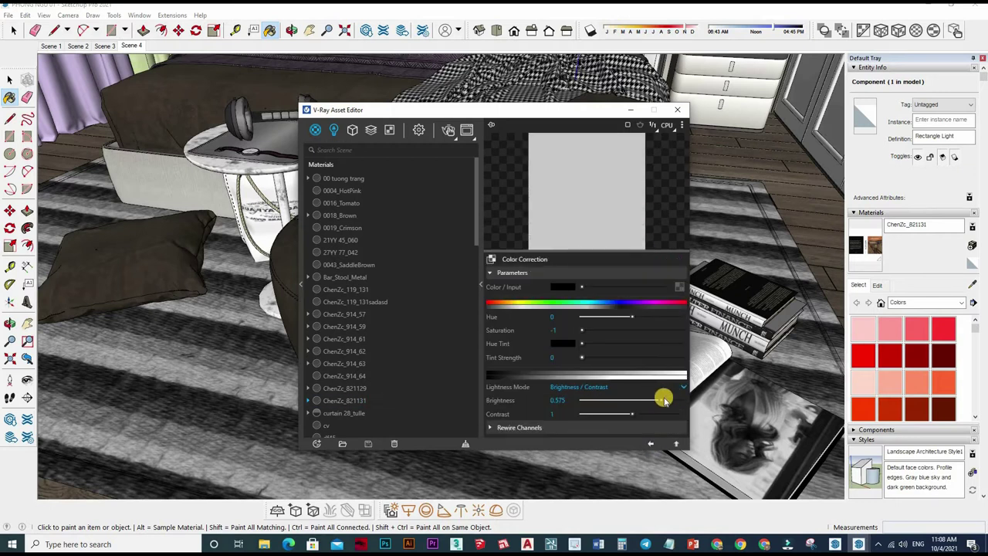
{"action": "left_click", "coordinate": [663, 444]}
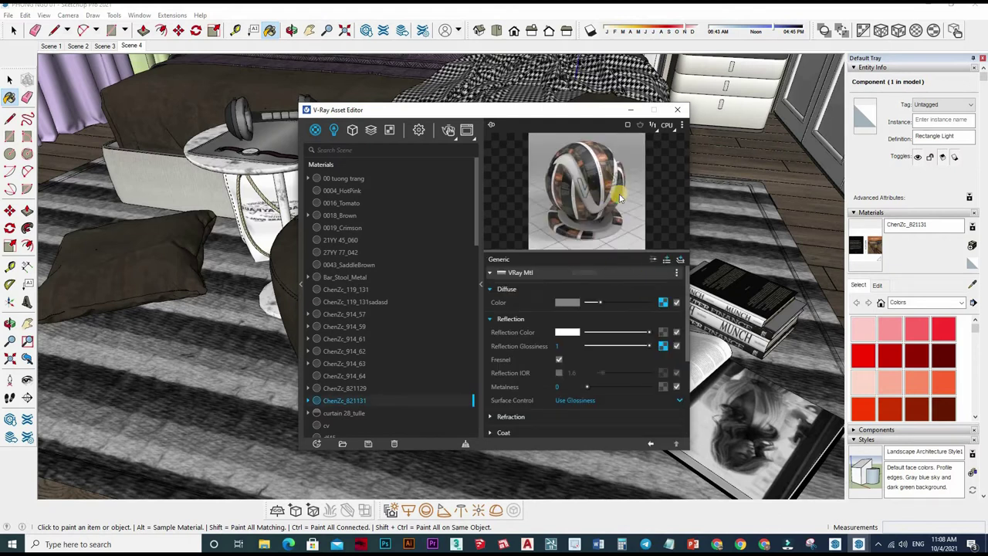
{"action": "left_click", "coordinate": [666, 400]}
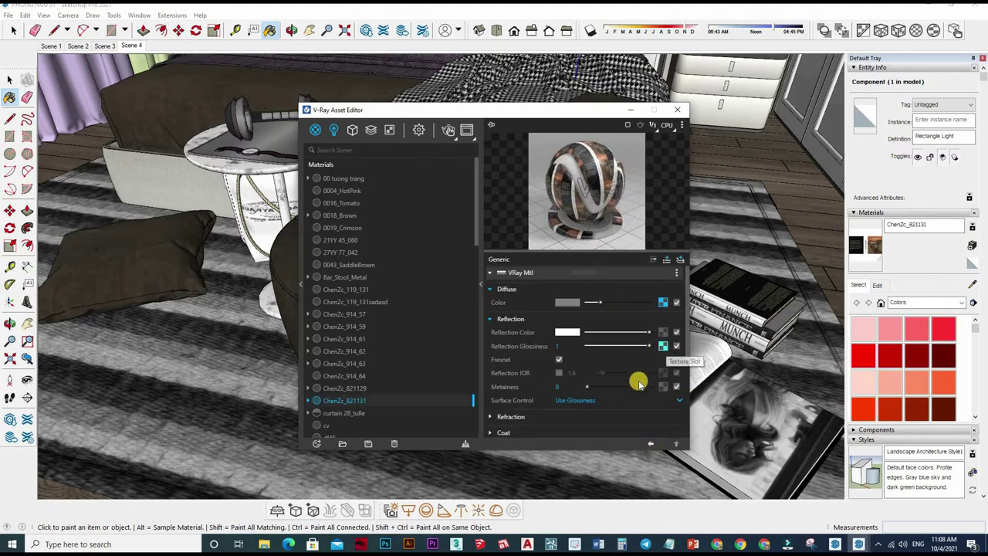
{"action": "left_click", "coordinate": [668, 400]}
{"action": "left_click", "coordinate": [650, 445]}
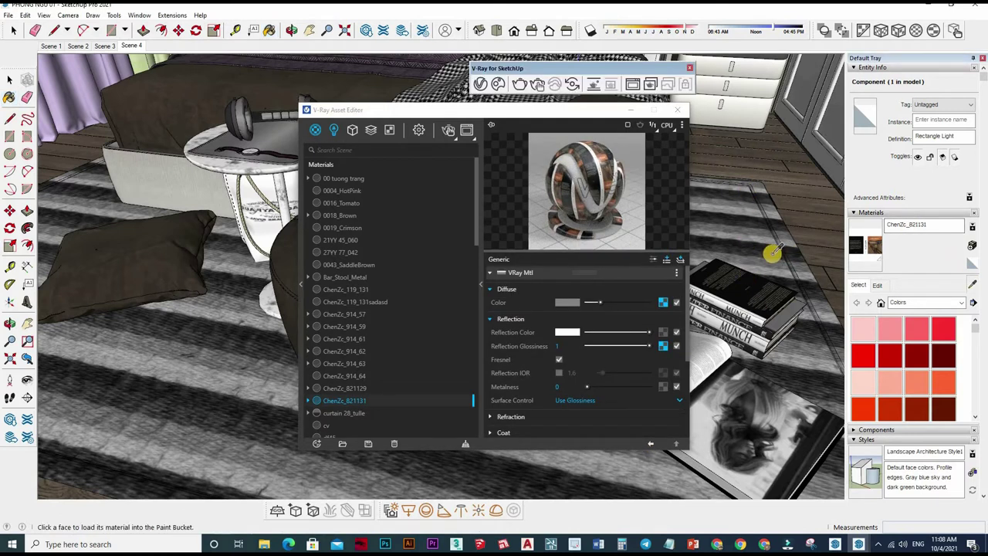
{"action": "mouse_move", "coordinate": [770, 254]}
{"action": "middle_mouse_down"}
{"action": "mouse_move", "coordinate": [753, 236]}
{"action": "mouse_move", "coordinate": [718, 254]}
{"action": "middle_mouse_up"}
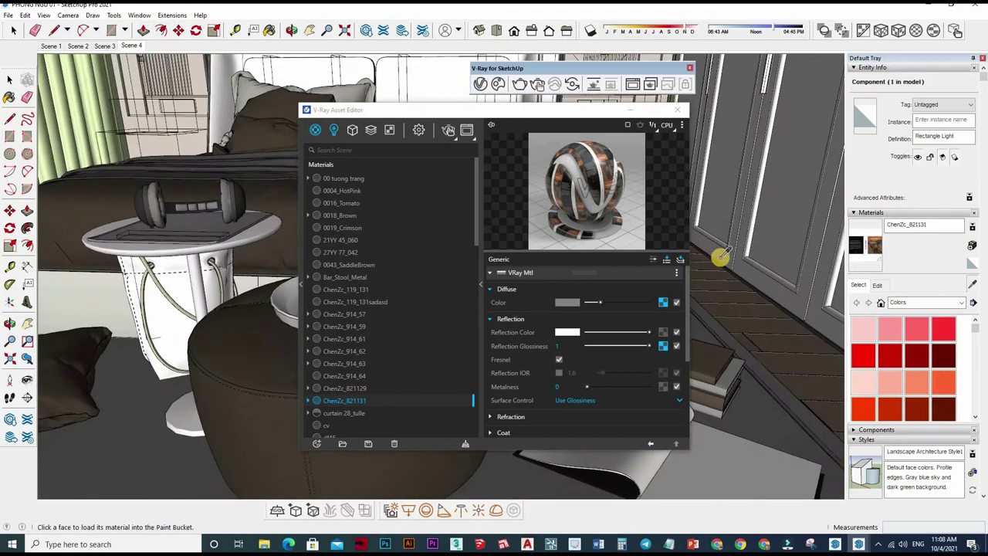
{"action": "left_click", "coordinate": [540, 295]}
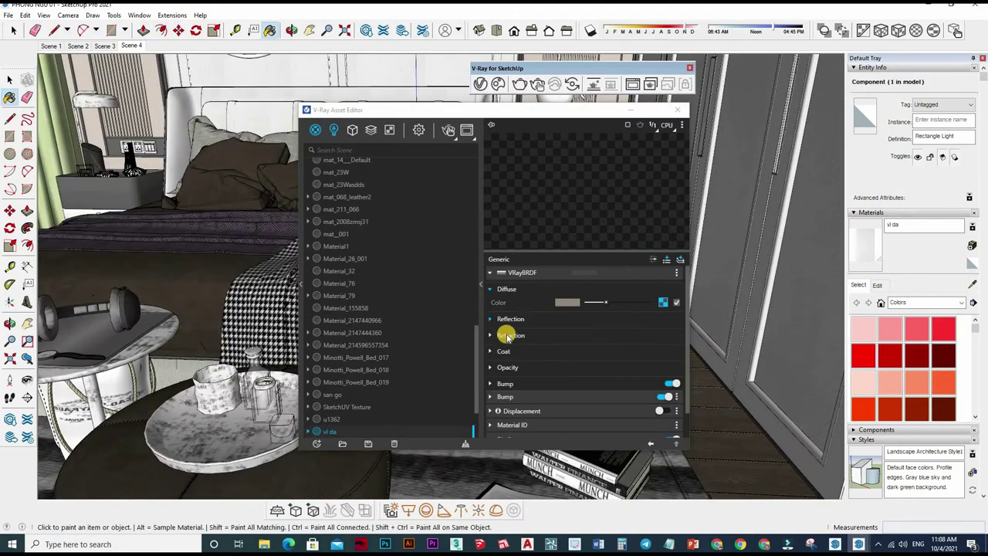
Step: Inspect the vl da diffuse Mix map blended at 0.95 and expand its Binding settings
{"action": "right_click", "coordinate": [639, 303]}
{"action": "left_click", "coordinate": [576, 368]}
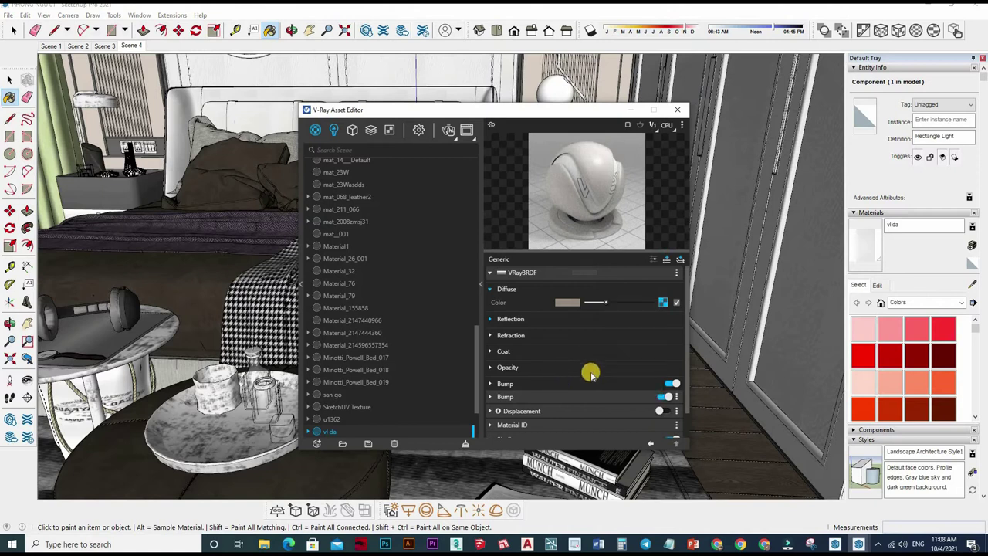
{"action": "left_click", "coordinate": [676, 444]}
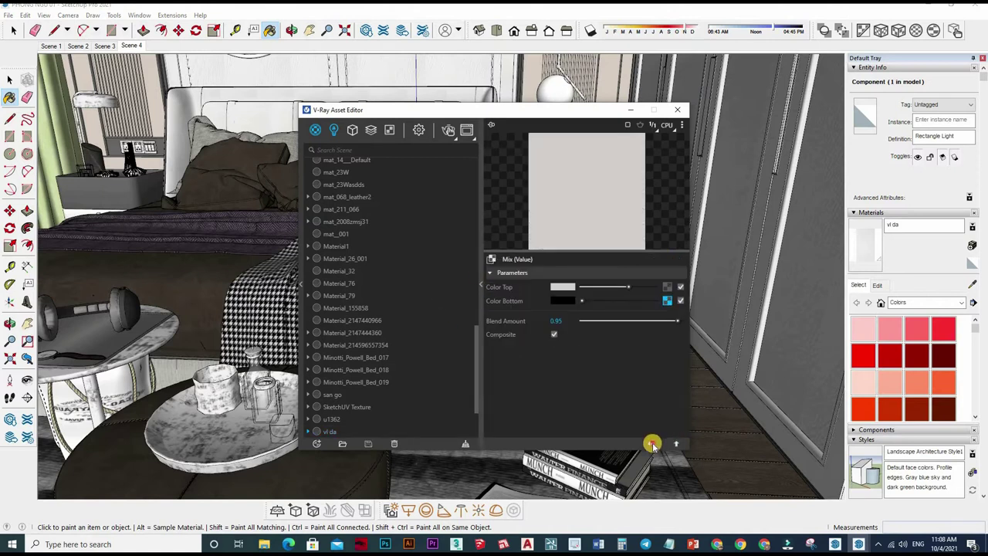
{"action": "left_click", "coordinate": [651, 443]}
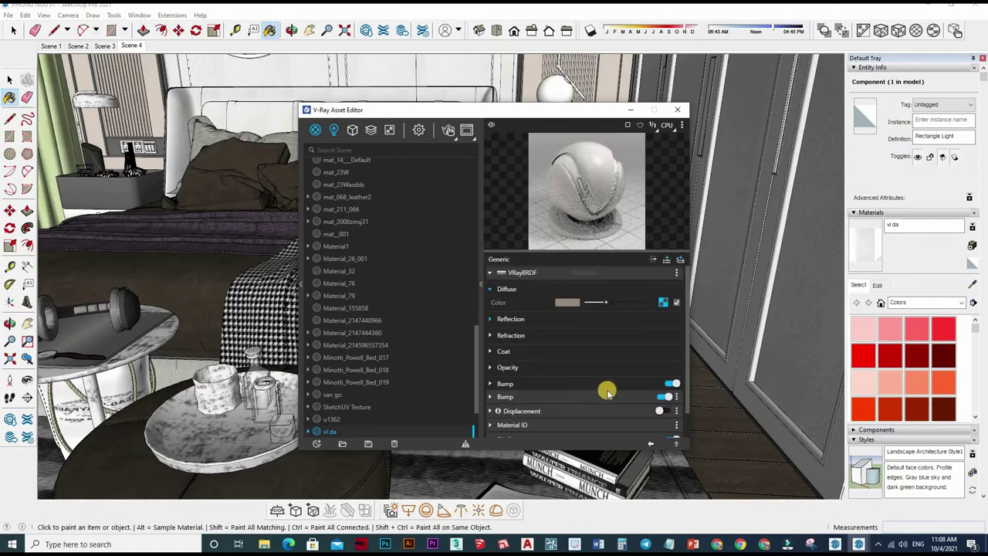
{"action": "scroll", "coordinate": [579, 402], "scroll_direction": "down", "scroll_amount": 1}
{"action": "left_click", "coordinate": [640, 411]}
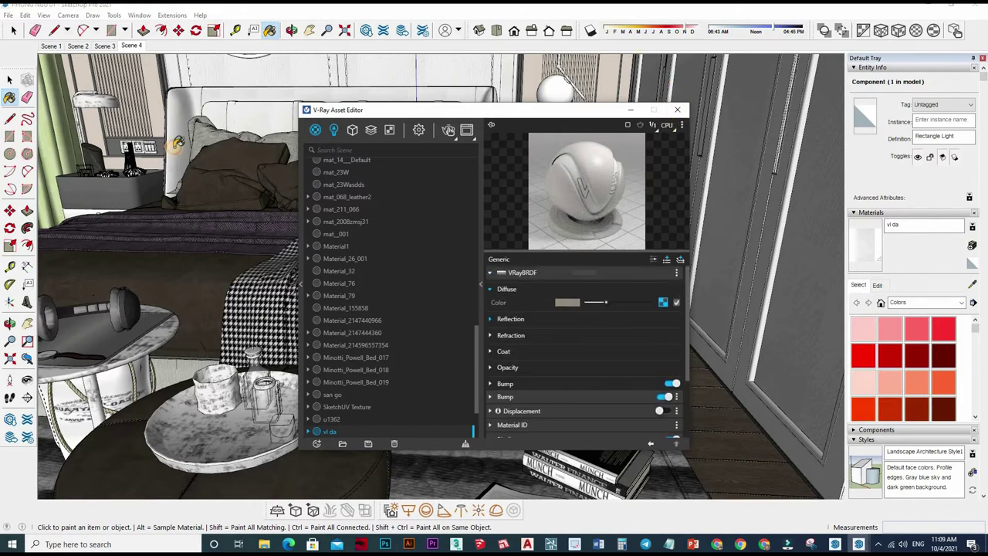
Step: Switch to the frontal Scene 4 view and start a V-Ray test render
{"action": "key", "text": "space"}
{"action": "left_click", "coordinate": [458, 213]}
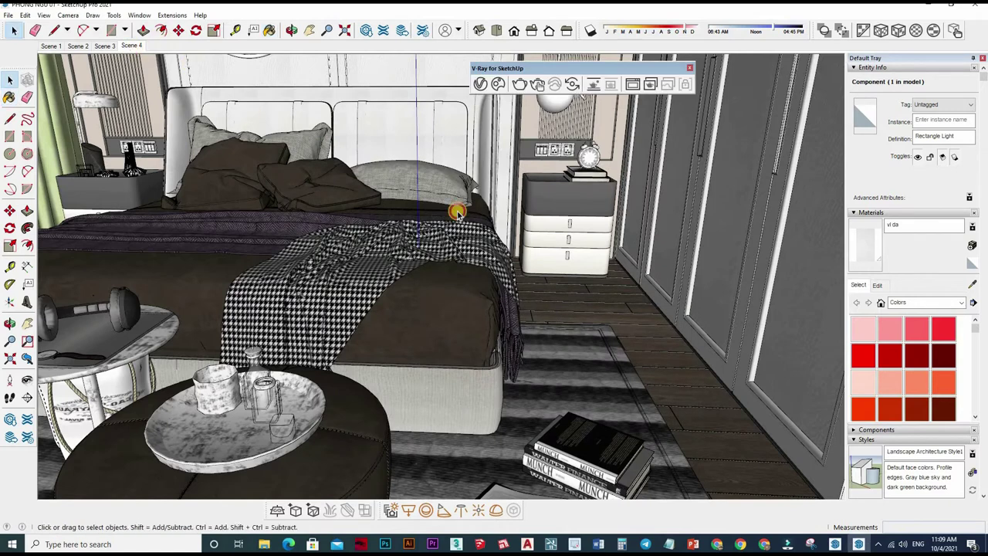
{"action": "key", "text": "Page_Down"}
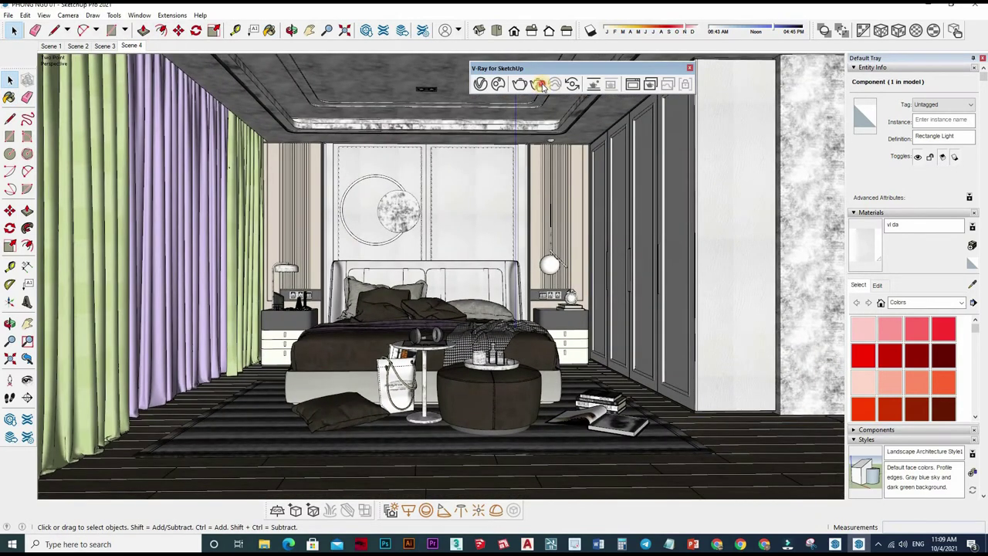
{"action": "left_click", "coordinate": [540, 84]}
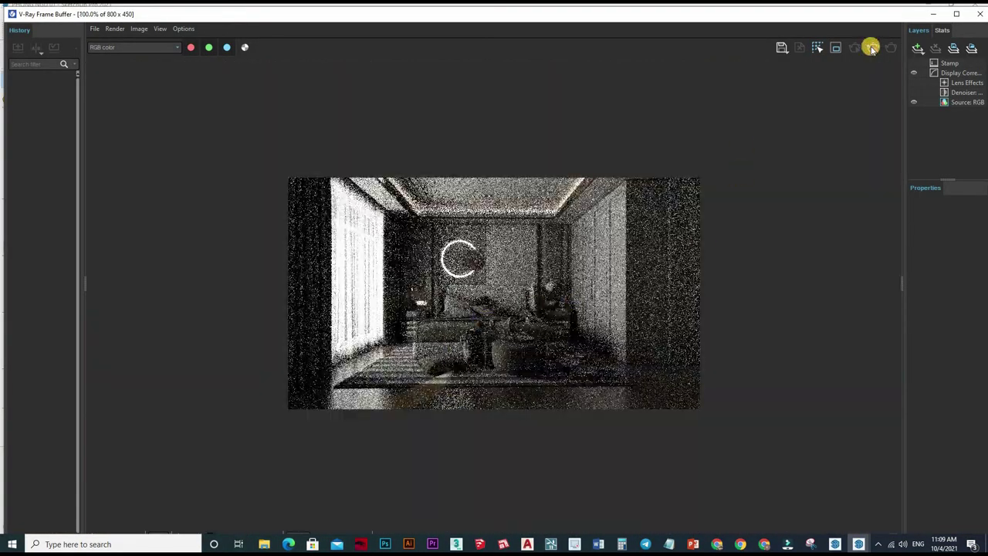
Step: Move the box outside the building 3811 mm left, then return to the Scene 4 bedroom view
{"action": "key", "text": "alt+Tab"}
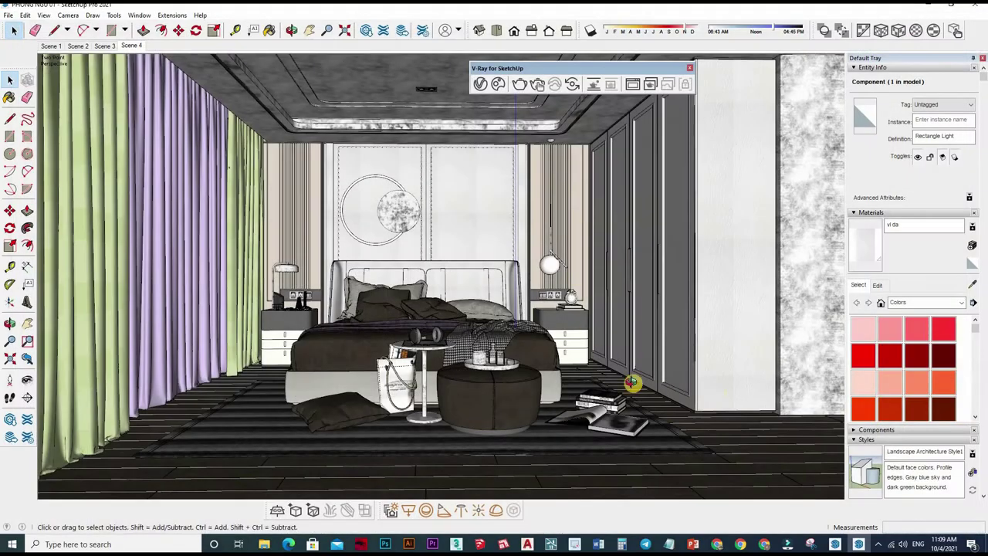
{"action": "mouse_move", "coordinate": [634, 383]}
{"action": "middle_mouse_down"}
{"action": "mouse_move", "coordinate": [768, 377]}
{"action": "mouse_move", "coordinate": [558, 330]}
{"action": "mouse_move", "coordinate": [569, 331]}
{"action": "mouse_move", "coordinate": [496, 183]}
{"action": "mouse_move", "coordinate": [496, 348]}
{"action": "mouse_move", "coordinate": [514, 350]}
{"action": "middle_mouse_up"}
{"action": "scroll", "coordinate": [513, 351], "scroll_direction": "down", "scroll_amount": 3}
{"action": "mouse_move", "coordinate": [404, 315]}
{"action": "middle_mouse_down"}
{"action": "mouse_move", "coordinate": [366, 287]}
{"action": "mouse_move", "coordinate": [465, 167]}
{"action": "mouse_move", "coordinate": [426, 257]}
{"action": "middle_mouse_up"}
{"action": "key", "text": "space"}
{"action": "mouse_move", "coordinate": [404, 214]}
{"action": "left_mouse_down"}
{"action": "mouse_move", "coordinate": [446, 394]}
{"action": "mouse_move", "coordinate": [468, 379]}
{"action": "mouse_move", "coordinate": [470, 362]}
{"action": "left_mouse_up"}
{"action": "key", "text": "m"}
{"action": "left_click", "coordinate": [375, 371]}
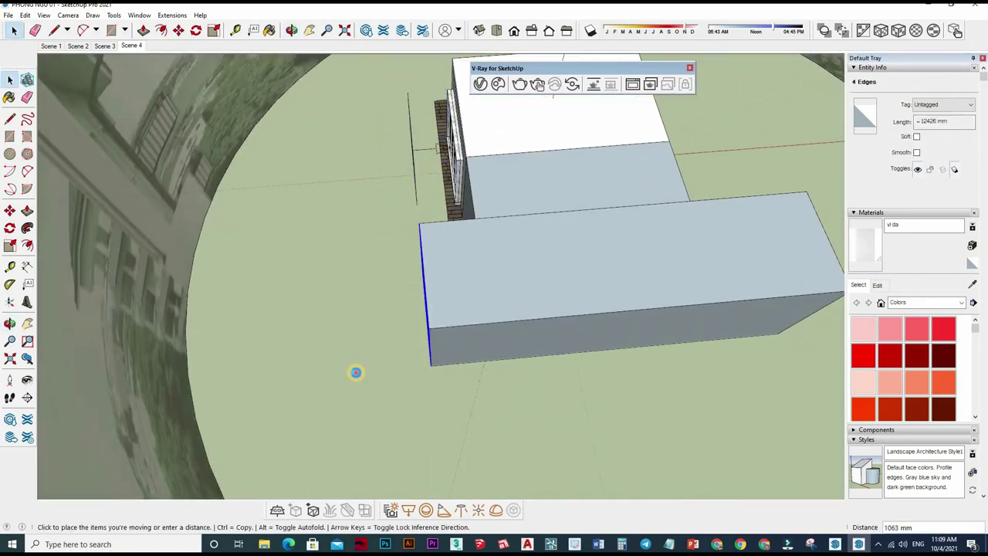
{"action": "left_click", "coordinate": [571, 395]}
{"action": "key", "text": "space"}
{"action": "key", "text": "Escape"}
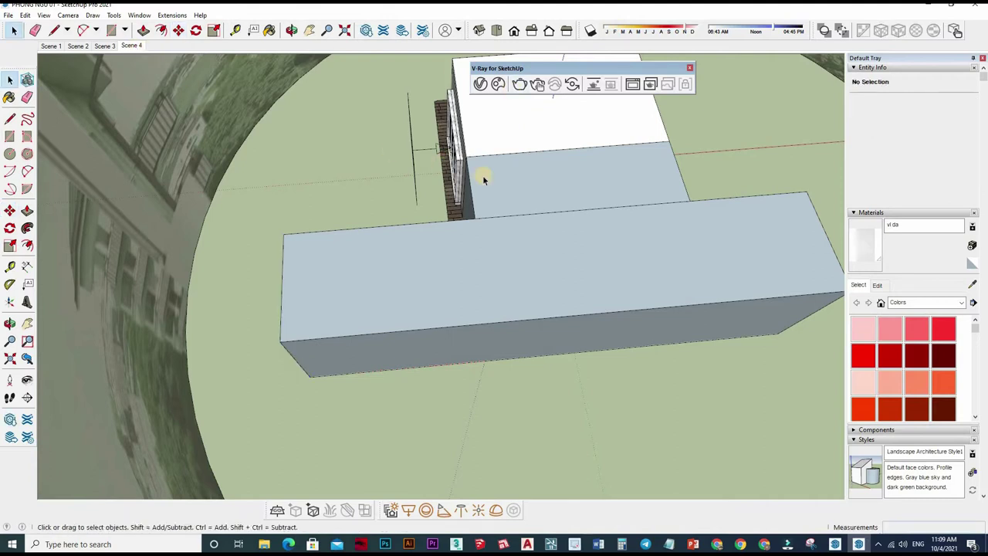
{"action": "left_click", "coordinate": [501, 84]}
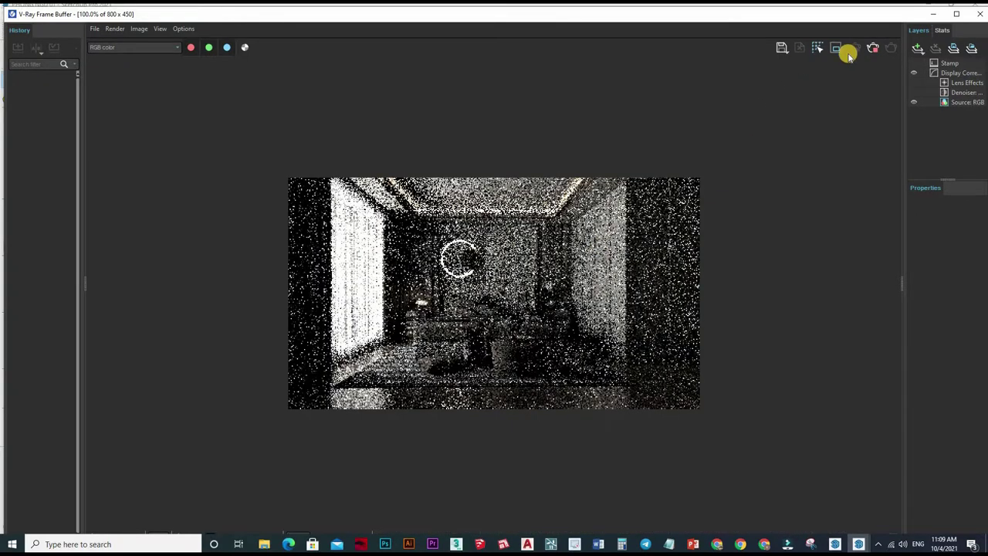
{"action": "left_click", "coordinate": [980, 15]}
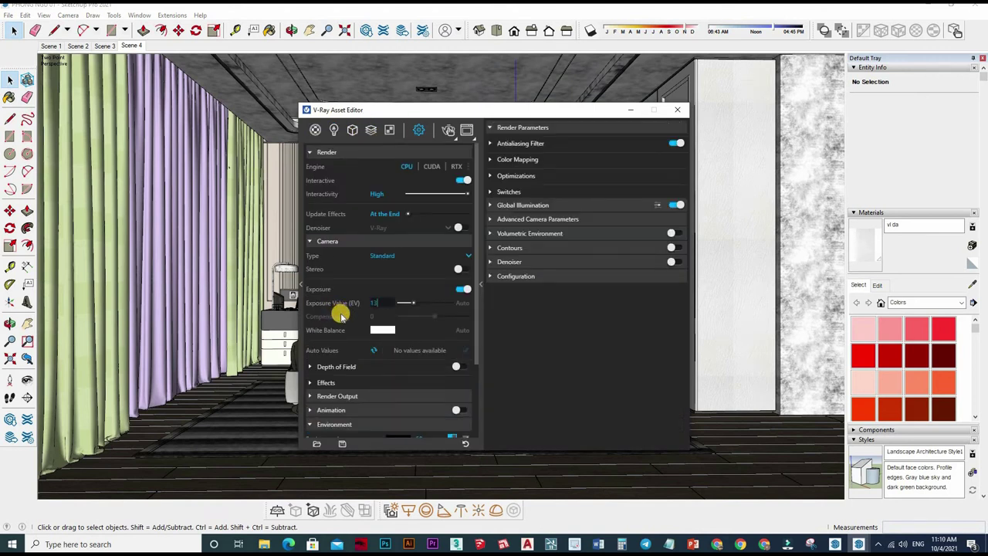
Step: Close the V-Ray settings window to return to the frontal bedroom view
{"action": "left_click", "coordinate": [678, 110]}
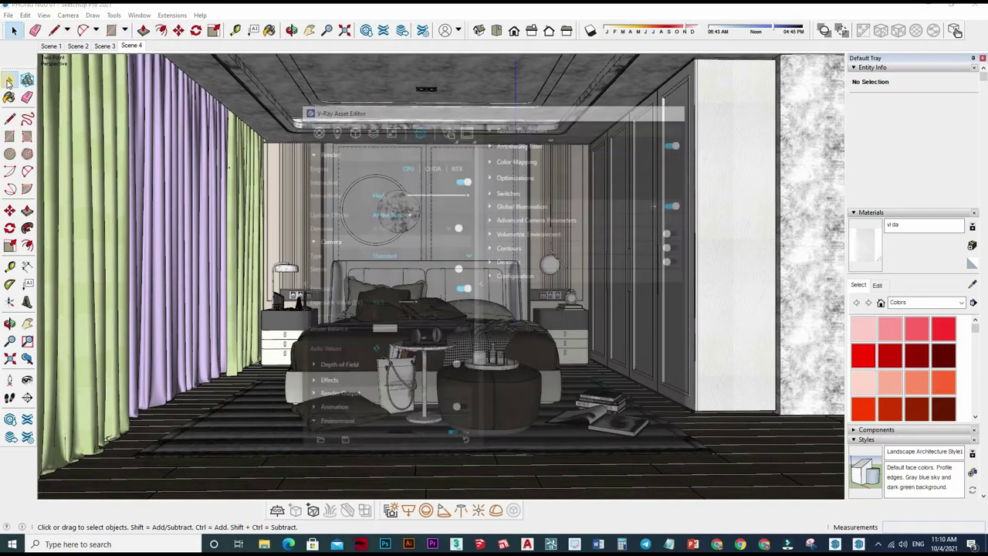
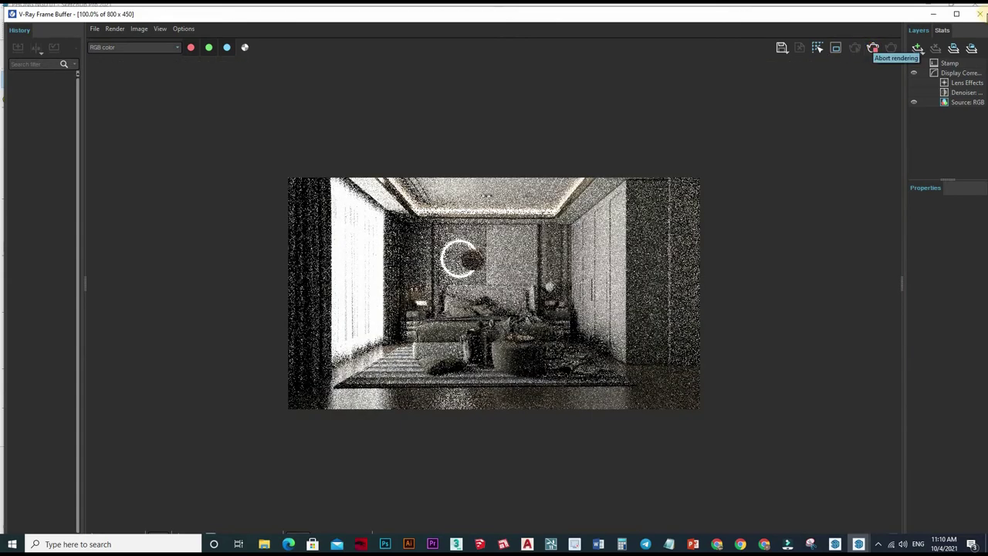
Step: Return to the model and sample the pendant lamp's Color M01 material
{"action": "left_click", "coordinate": [980, 14]}
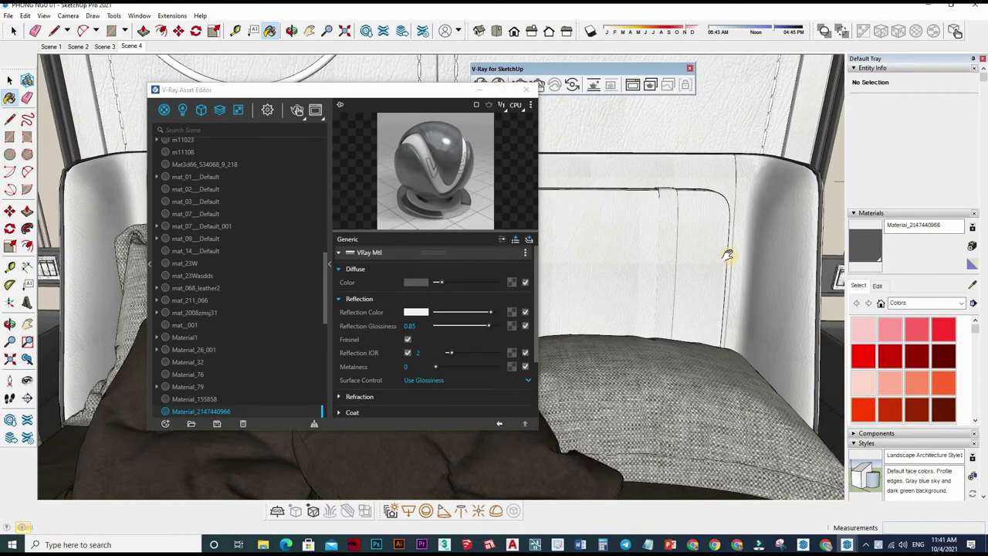
{"action": "middle_click_drag", "start_coordinate": [610, 276], "coordinate": [633, 197]}
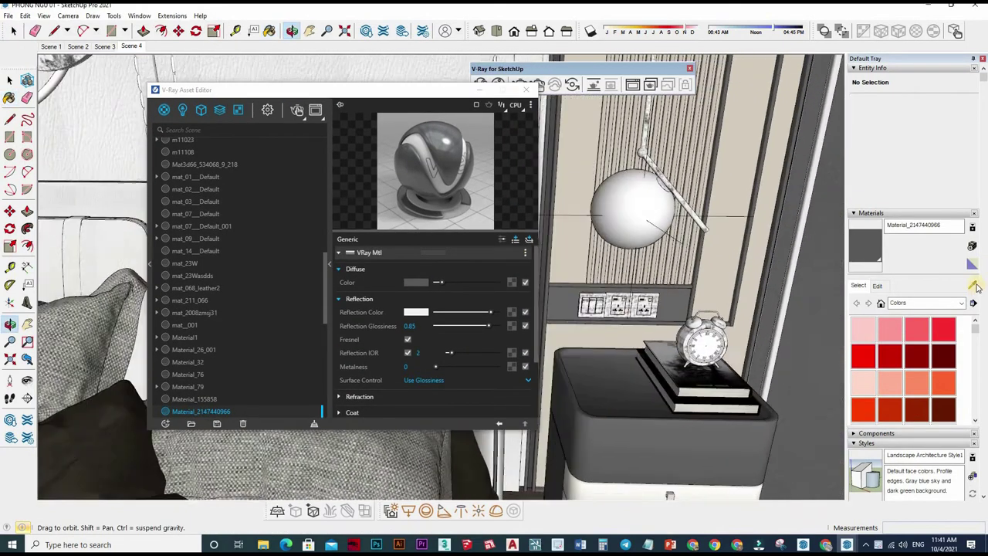
{"action": "left_click", "coordinate": [634, 197], "text": "alt"}
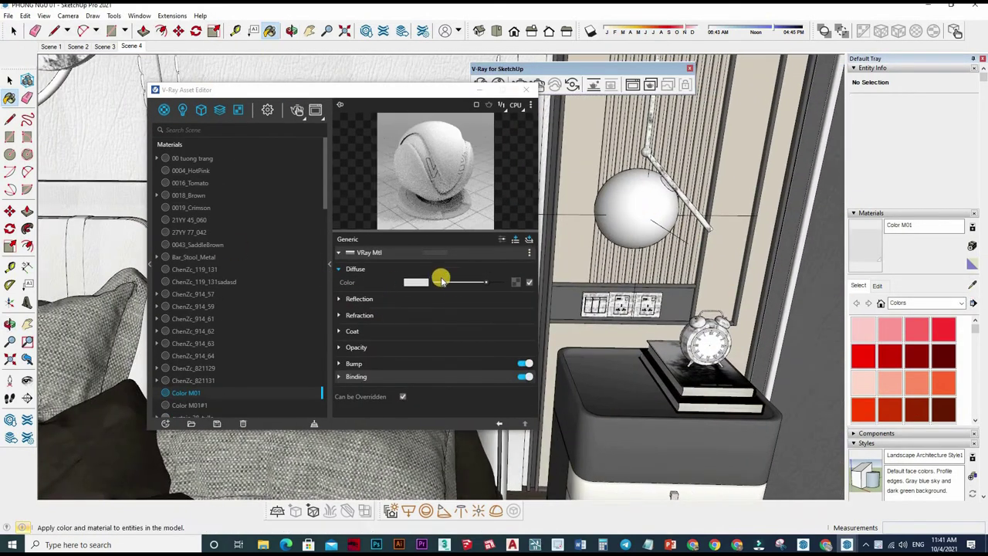
{"action": "left_click", "coordinate": [475, 347]}
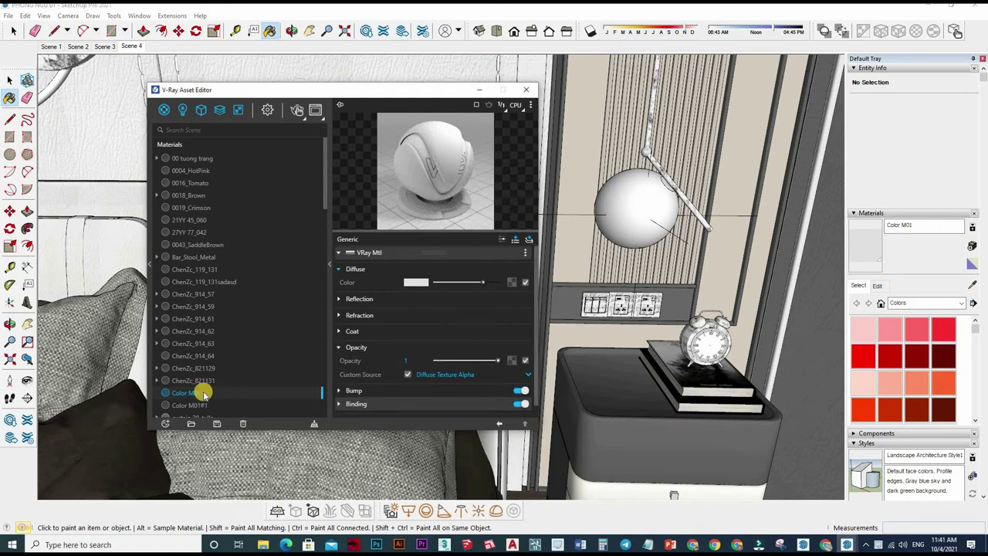
Step: Rename the Color M01 material to 'lamp'
{"action": "right_click", "coordinate": [222, 330]}
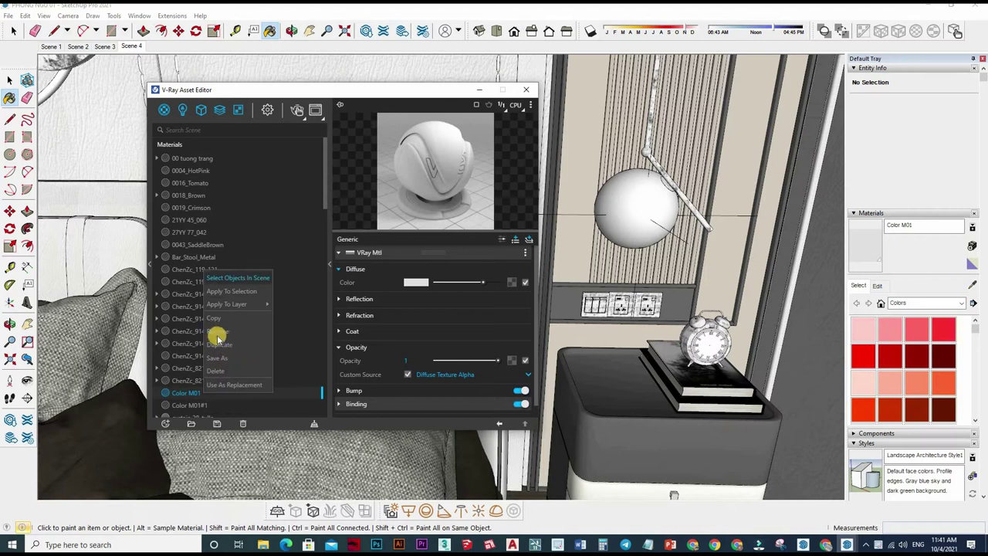
{"action": "left_click", "coordinate": [207, 393]}
{"action": "type", "text": "lamp"}
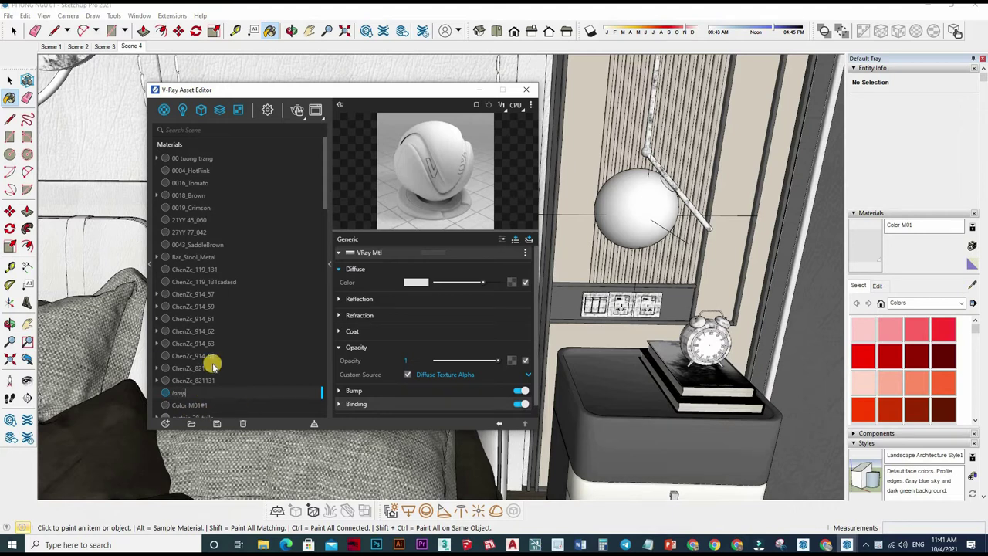
{"action": "key", "text": "Return"}
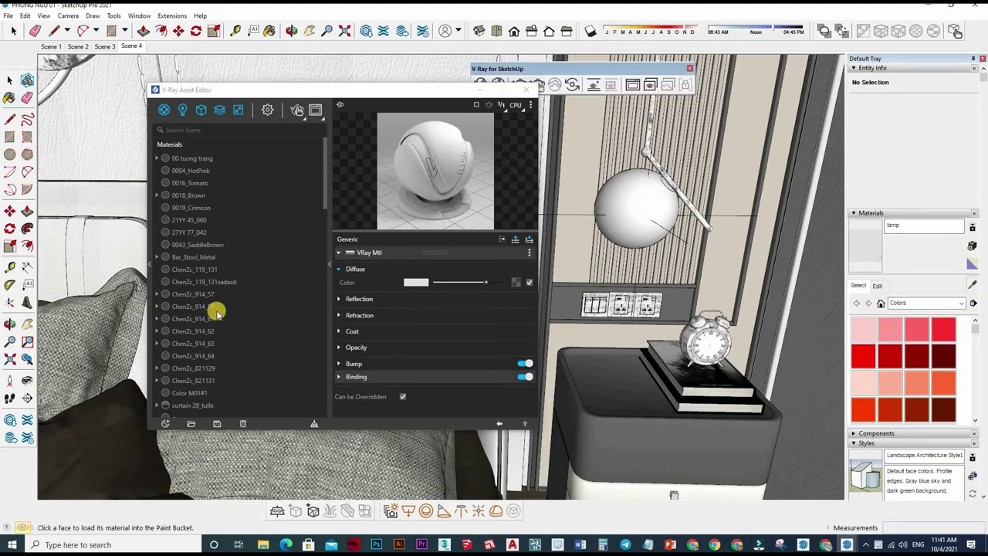
Step: Select the lamp material in the list and create its duplicate, lamp#1
{"action": "scroll", "coordinate": [210, 264], "scroll_direction": "down", "scroll_amount": 3}
{"action": "scroll", "coordinate": [210, 264], "scroll_direction": "down", "scroll_amount": 4}
{"action": "right_click", "coordinate": [208, 261]}
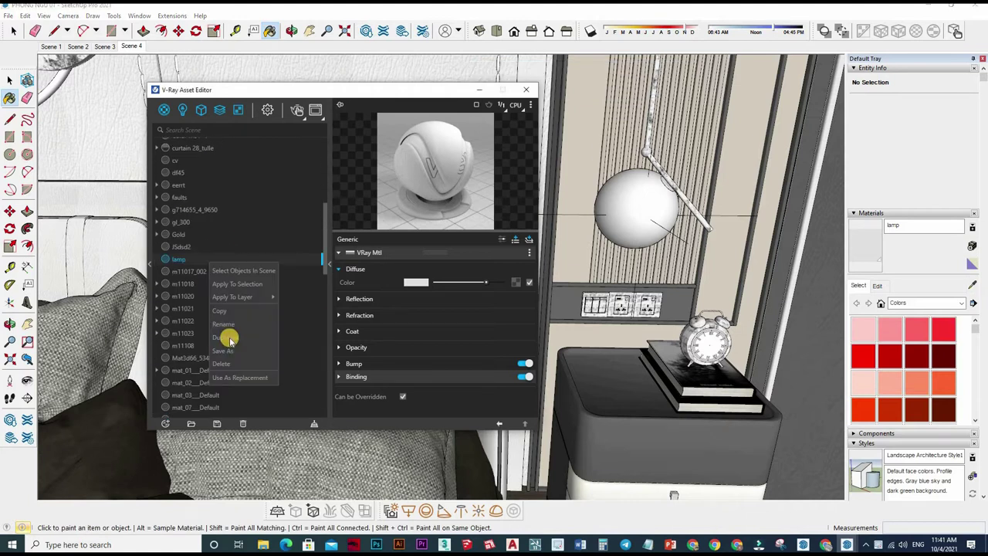
{"action": "left_click", "coordinate": [184, 259]}
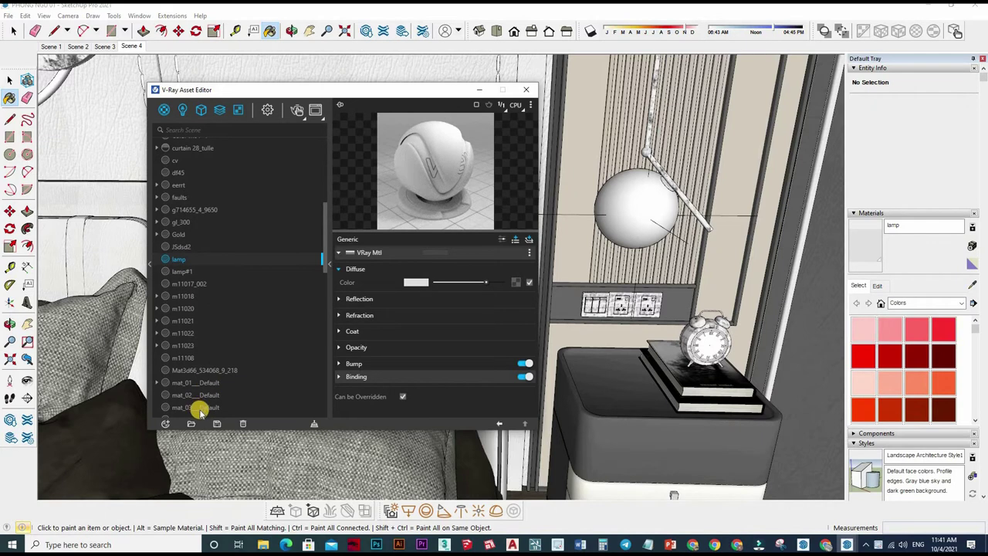
{"action": "right_click", "coordinate": [232, 241]}
Step: Create a Two Sided material with lamp in front, lamp#1 behind, and slightly raised translucency
{"action": "left_click", "coordinate": [274, 290]}
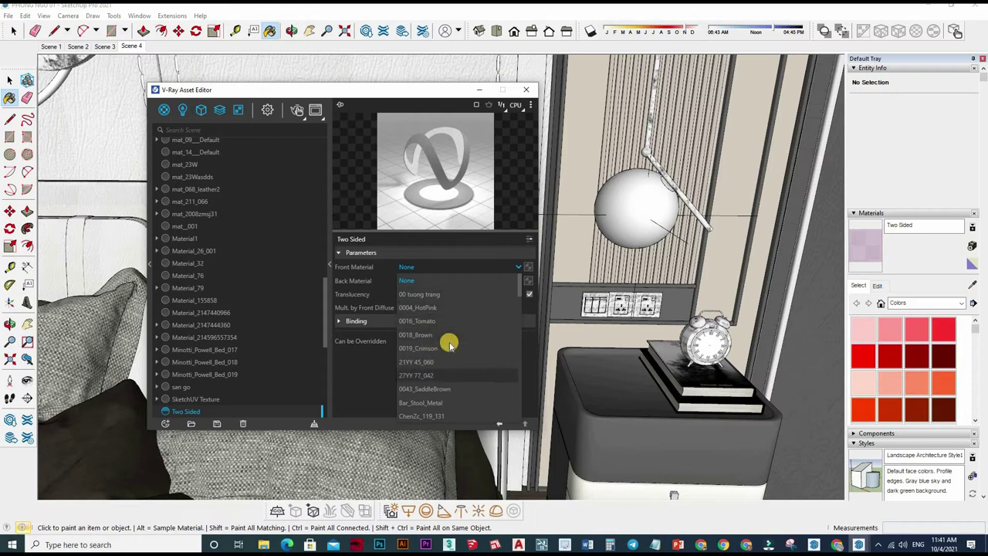
{"action": "scroll", "coordinate": [450, 345], "scroll_direction": "down", "scroll_amount": 3}
{"action": "scroll", "coordinate": [451, 346], "scroll_direction": "down", "scroll_amount": 3}
{"action": "scroll", "coordinate": [450, 347], "scroll_direction": "down", "scroll_amount": 3}
{"action": "scroll", "coordinate": [450, 349], "scroll_direction": "down", "scroll_amount": 3}
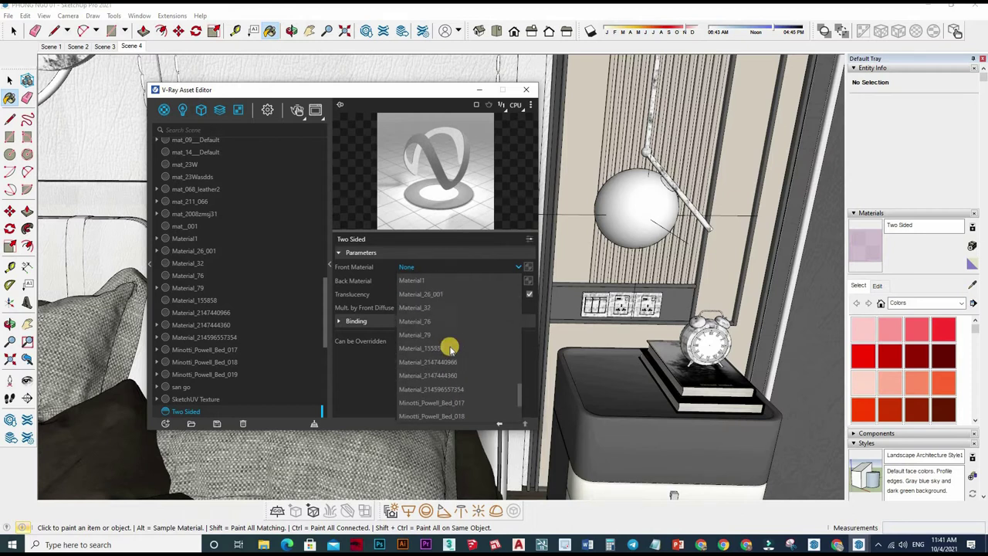
{"action": "scroll", "coordinate": [448, 346], "scroll_direction": "up", "scroll_amount": 2}
{"action": "scroll", "coordinate": [422, 295], "scroll_direction": "up", "scroll_amount": 2}
{"action": "scroll", "coordinate": [410, 279], "scroll_direction": "up", "scroll_amount": 1}
{"action": "scroll", "coordinate": [499, 303], "scroll_direction": "up", "scroll_amount": 1}
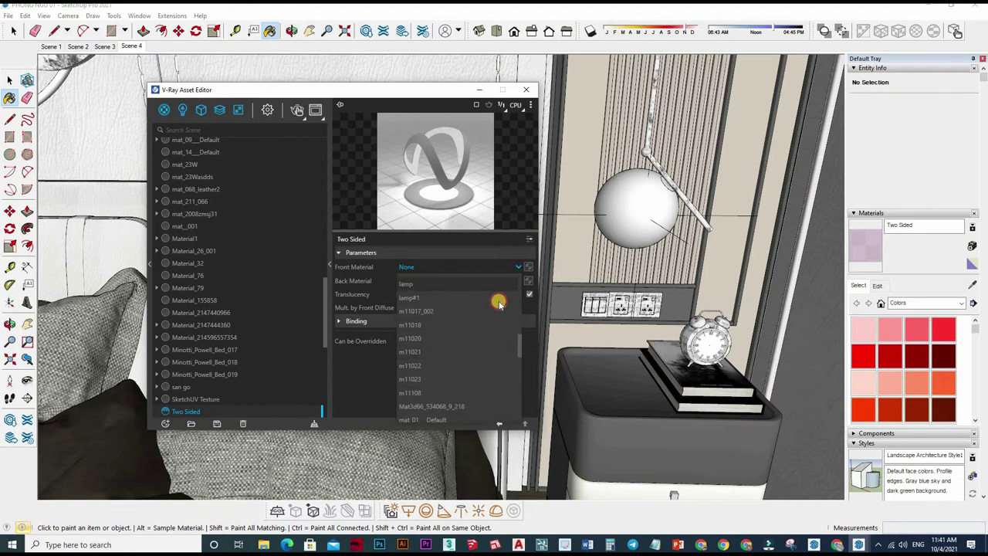
{"action": "left_click", "coordinate": [461, 284]}
{"action": "left_click", "coordinate": [461, 280]}
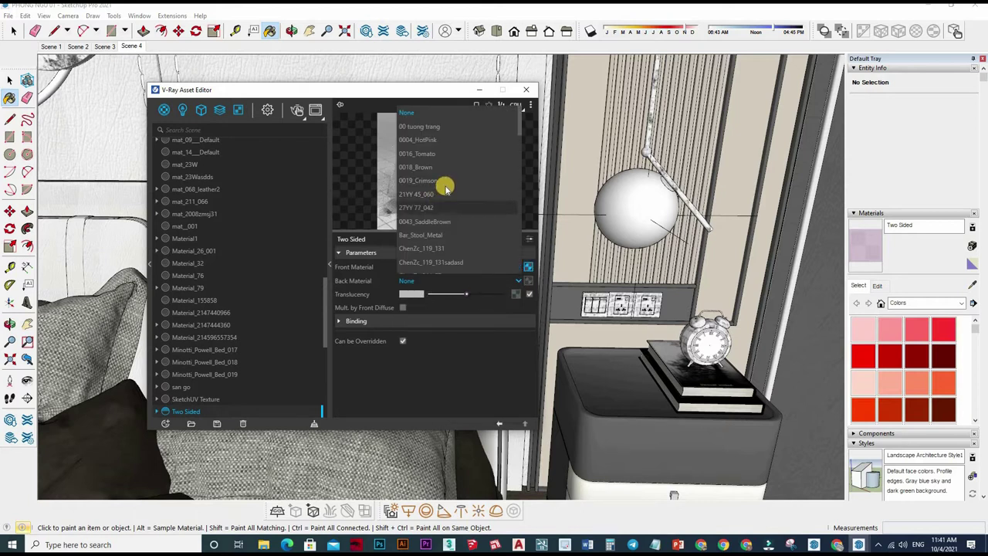
{"action": "left_click", "coordinate": [419, 210]}
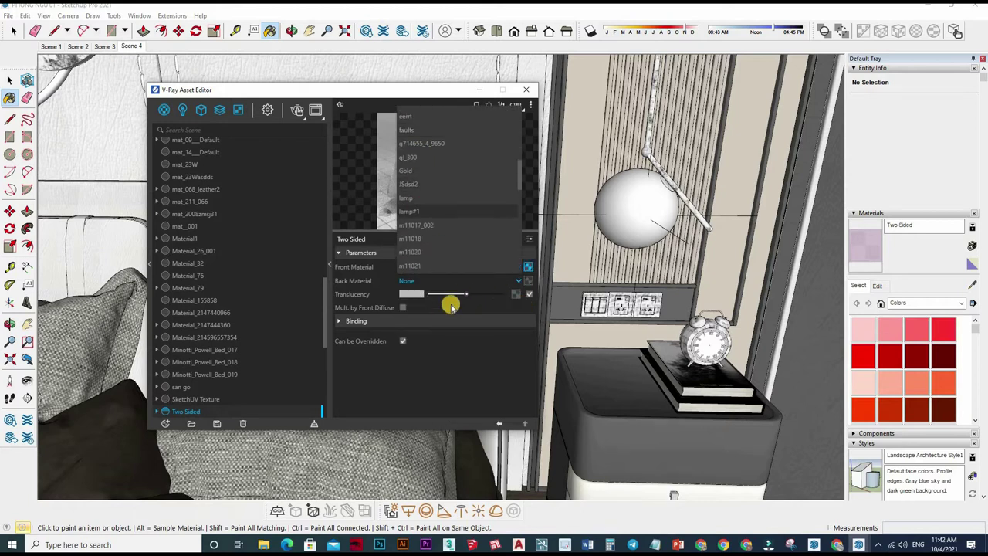
{"action": "mouse_move", "coordinate": [468, 295]}
{"action": "left_mouse_down"}
{"action": "mouse_move", "coordinate": [446, 295]}
{"action": "mouse_move", "coordinate": [477, 295]}
{"action": "left_mouse_up"}
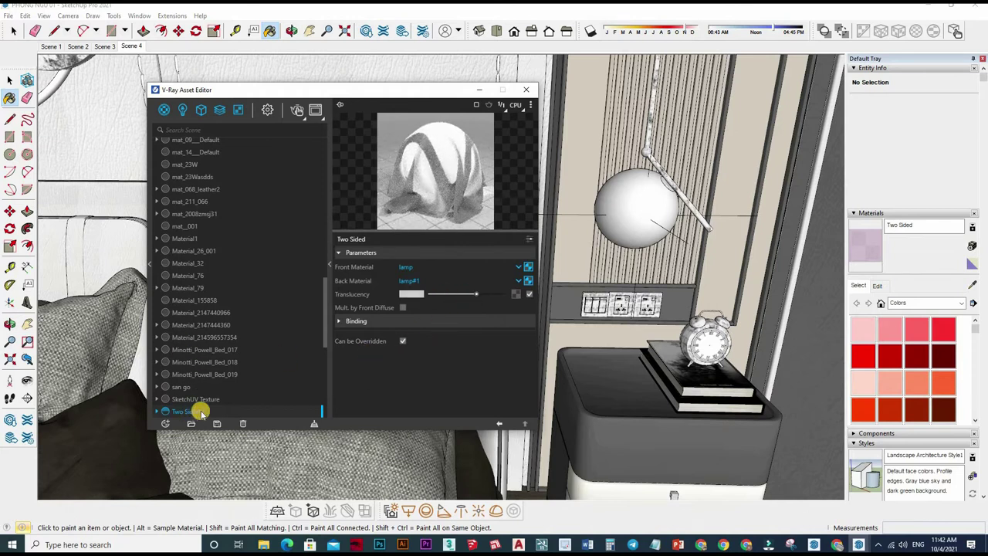
Step: Paint the Two Sided material onto the pendant lamp sphere and close the material editor
{"action": "right_click", "coordinate": [216, 374]}
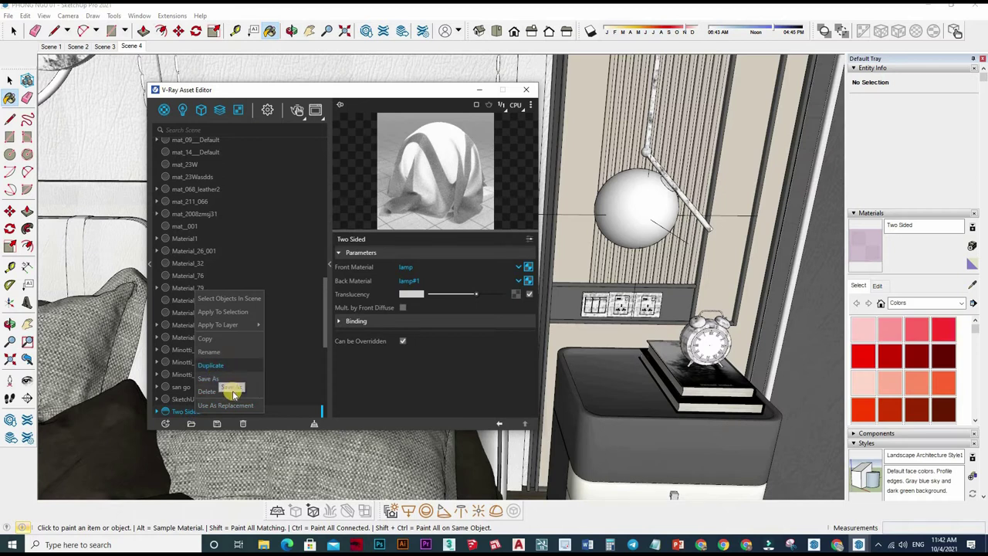
{"action": "left_click", "coordinate": [662, 216]}
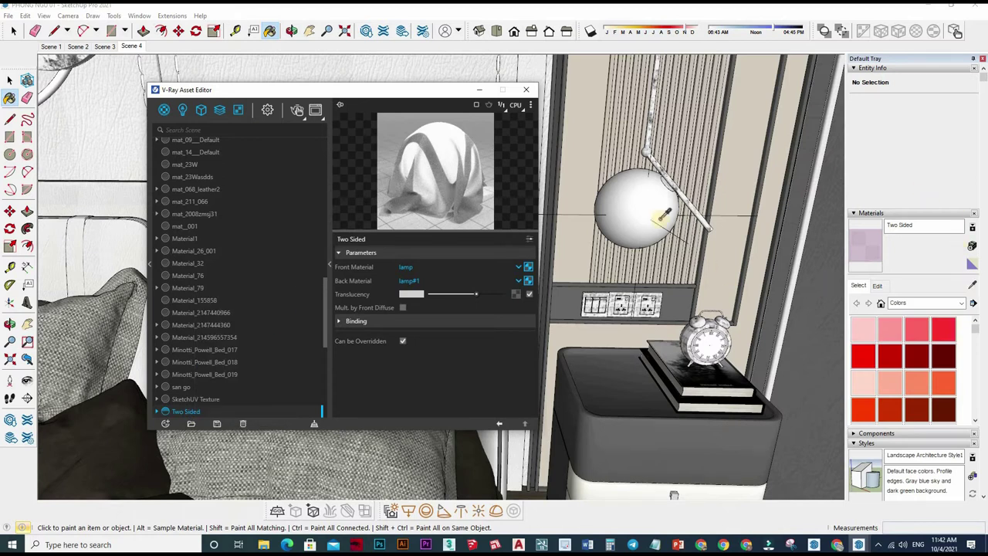
{"action": "left_click", "coordinate": [177, 404]}
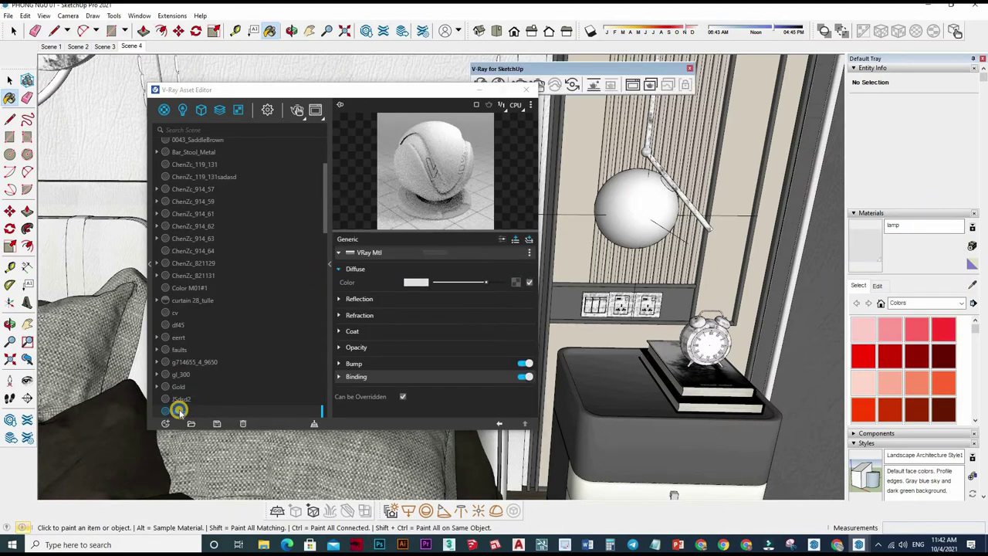
{"action": "right_click", "coordinate": [176, 342]}
{"action": "left_click", "coordinate": [606, 269]}
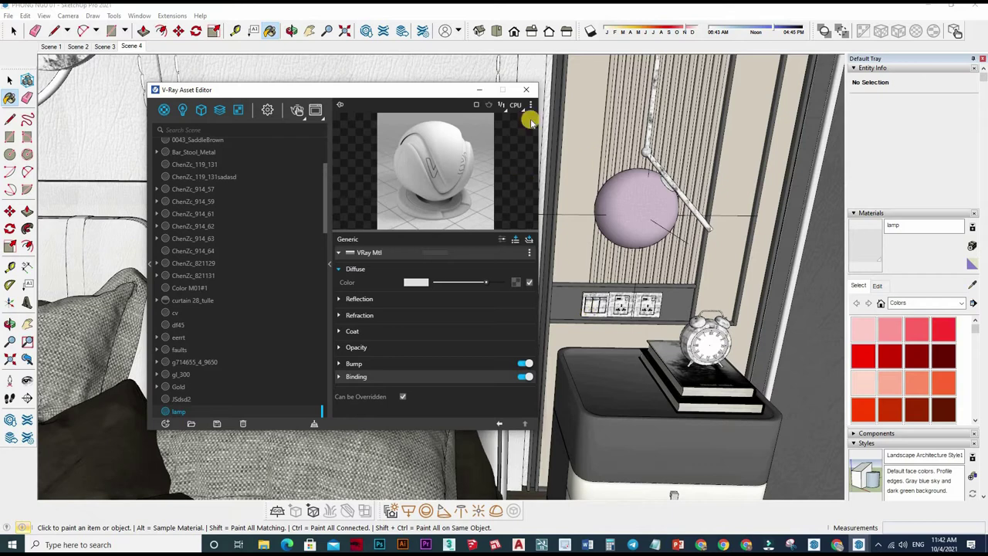
{"action": "left_click", "coordinate": [10, 81]}
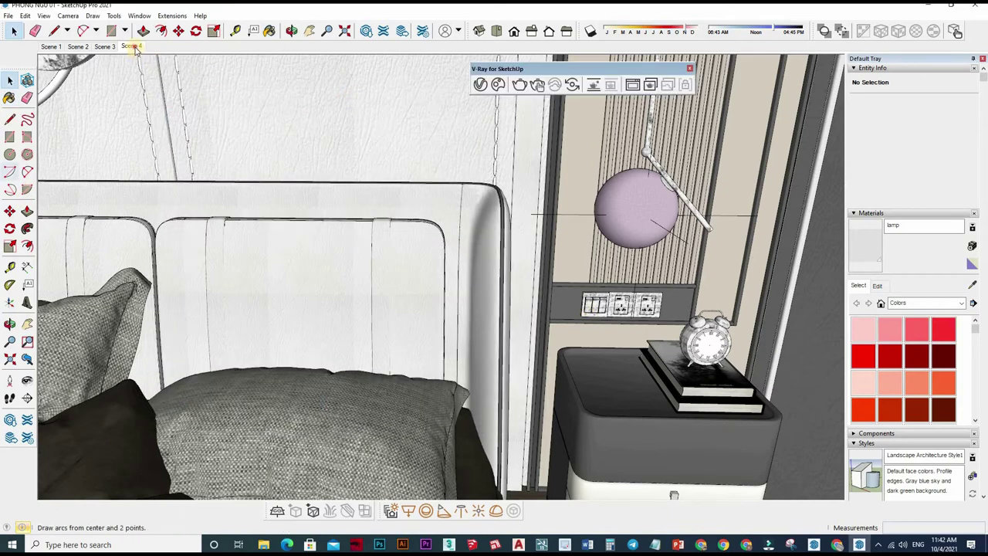
Step: Zoom out and start a V-Ray render of the bedroom
{"action": "scroll", "coordinate": [514, 302], "scroll_direction": "down", "scroll_amount": 3}
{"action": "scroll", "coordinate": [517, 293], "scroll_direction": "down", "scroll_amount": 1}
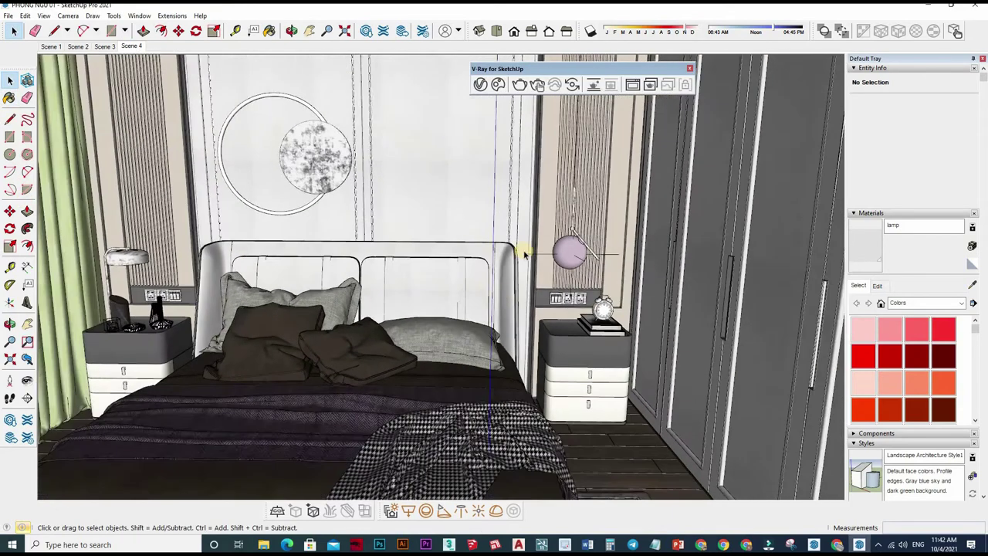
{"action": "scroll", "coordinate": [525, 249], "scroll_direction": "down", "scroll_amount": 1}
{"action": "scroll", "coordinate": [534, 101], "scroll_direction": "down", "scroll_amount": 1}
{"action": "left_click", "coordinate": [541, 85]}
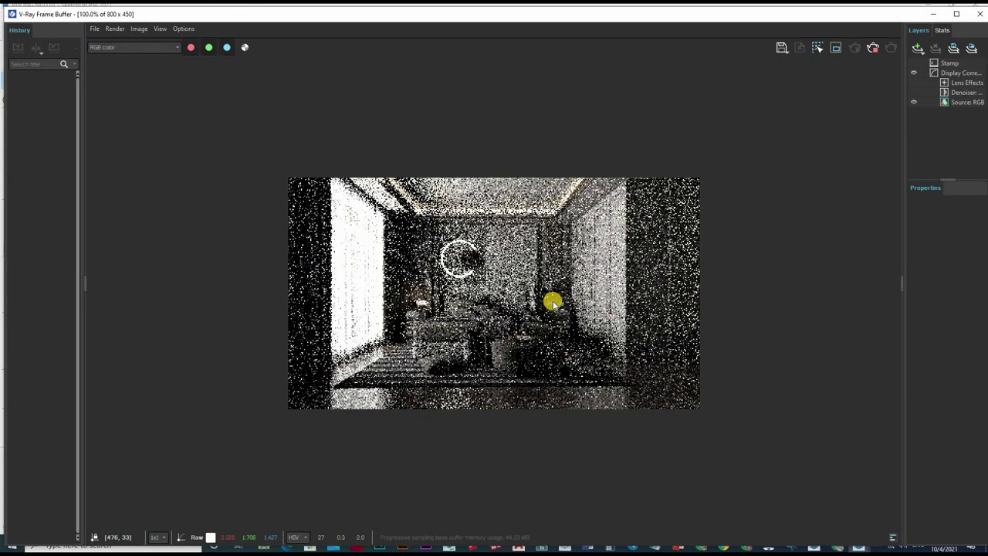
Step: Limit the render to a region around the bedside lamp, then leave the Frame Buffer
{"action": "scroll", "coordinate": [575, 305], "scroll_direction": "up", "scroll_amount": 1}
{"action": "scroll", "coordinate": [701, 164], "scroll_direction": "up", "scroll_amount": 2}
{"action": "scroll", "coordinate": [746, 91], "scroll_direction": "down", "scroll_amount": 1}
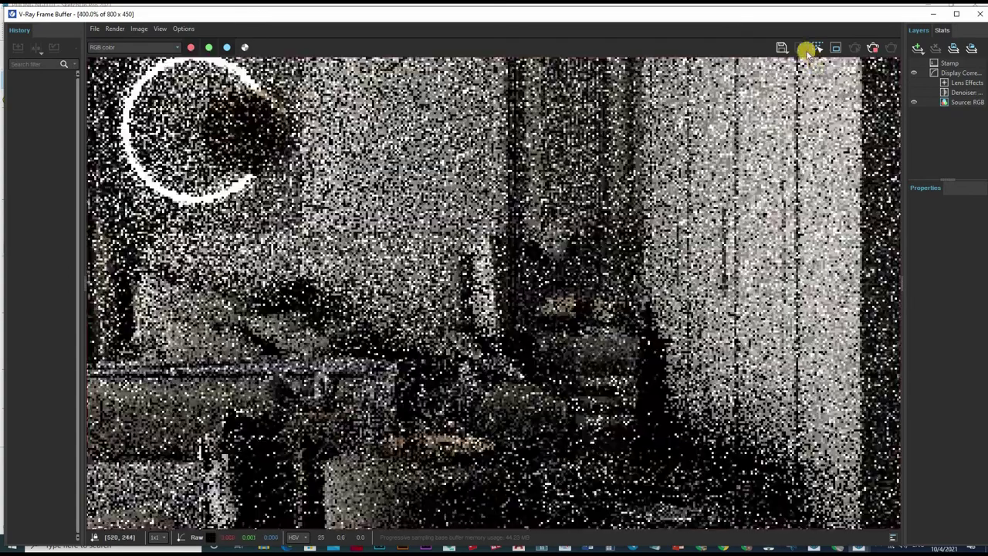
{"action": "left_click_drag", "start_coordinate": [485, 167], "coordinate": [710, 419]}
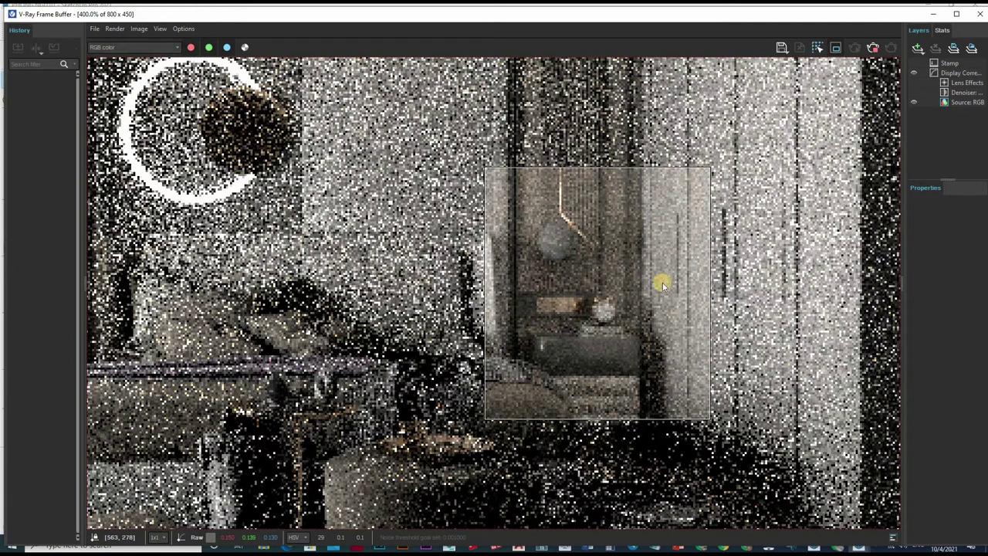
{"action": "scroll", "coordinate": [587, 246], "scroll_direction": "down", "scroll_amount": 1}
{"action": "scroll", "coordinate": [617, 265], "scroll_direction": "up", "scroll_amount": 2}
{"action": "scroll", "coordinate": [494, 289], "scroll_direction": "down", "scroll_amount": 2}
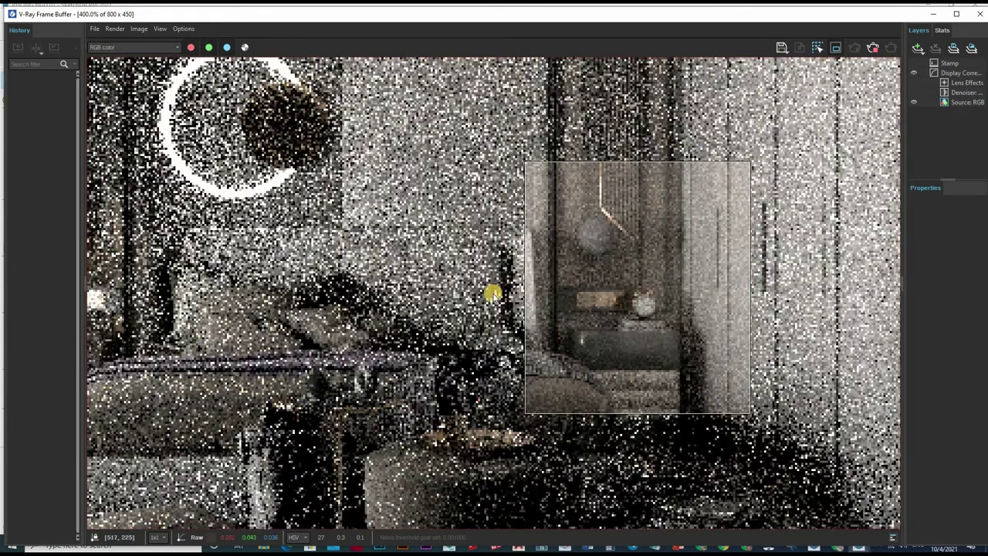
{"action": "scroll", "coordinate": [577, 292], "scroll_direction": "up", "scroll_amount": 2}
{"action": "scroll", "coordinate": [495, 297], "scroll_direction": "down", "scroll_amount": 1}
{"action": "scroll", "coordinate": [579, 224], "scroll_direction": "up", "scroll_amount": 1}
{"action": "scroll", "coordinate": [795, 66], "scroll_direction": "down", "scroll_amount": 1}
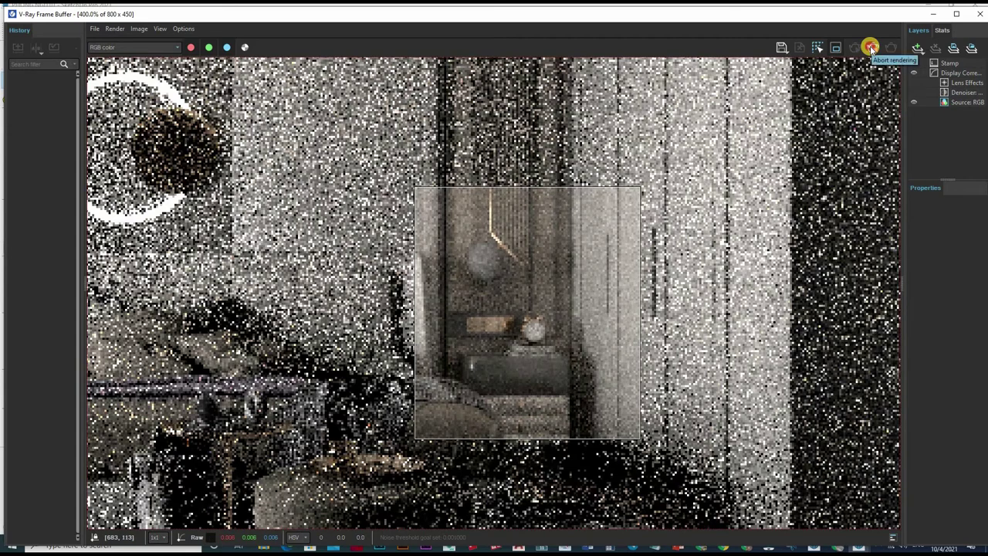
{"action": "key", "text": "alt+Tab"}
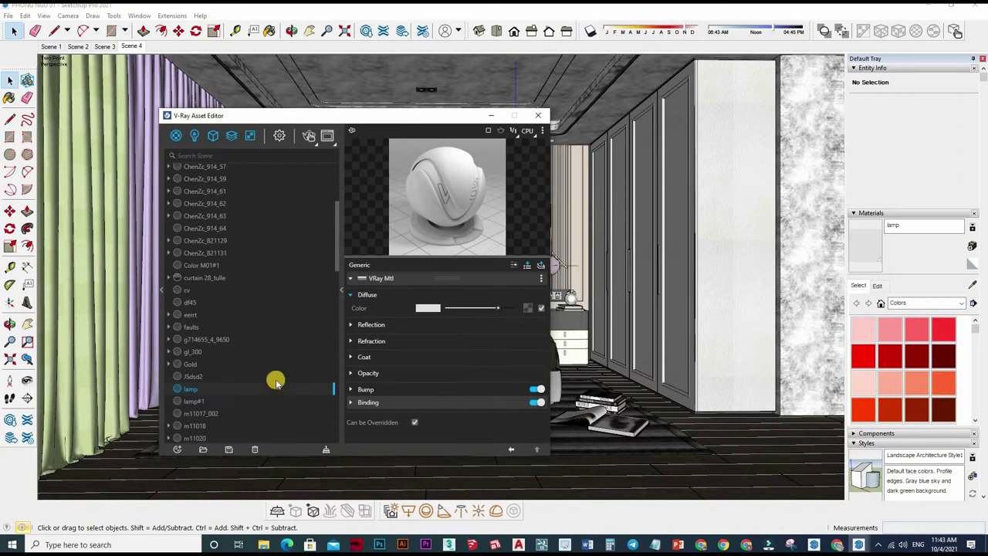
Step: Sample the lamp sphere's Two Sided material and push its translucency to maximum
{"action": "scroll", "coordinate": [276, 382], "scroll_direction": "down", "scroll_amount": 3}
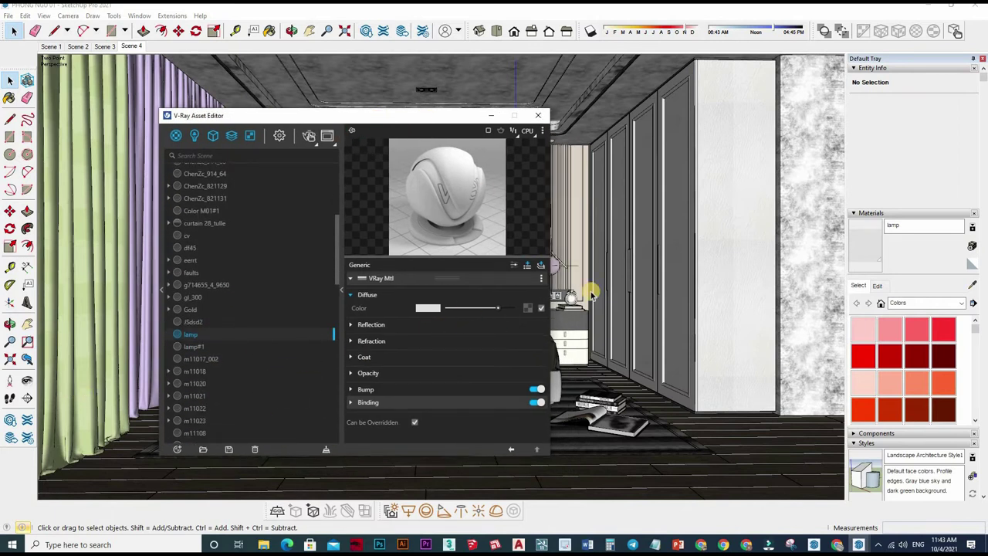
{"action": "left_click_drag", "start_coordinate": [325, 116], "coordinate": [280, 114]}
{"action": "scroll", "coordinate": [552, 284], "scroll_direction": "up", "scroll_amount": 5}
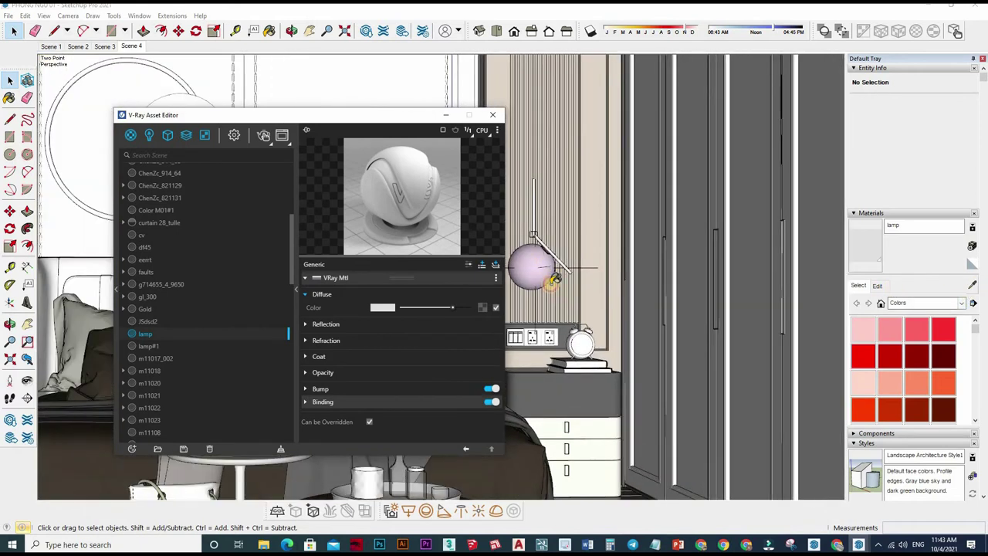
{"action": "key", "text": "b"}
{"action": "left_click", "coordinate": [552, 282], "text": "alt"}
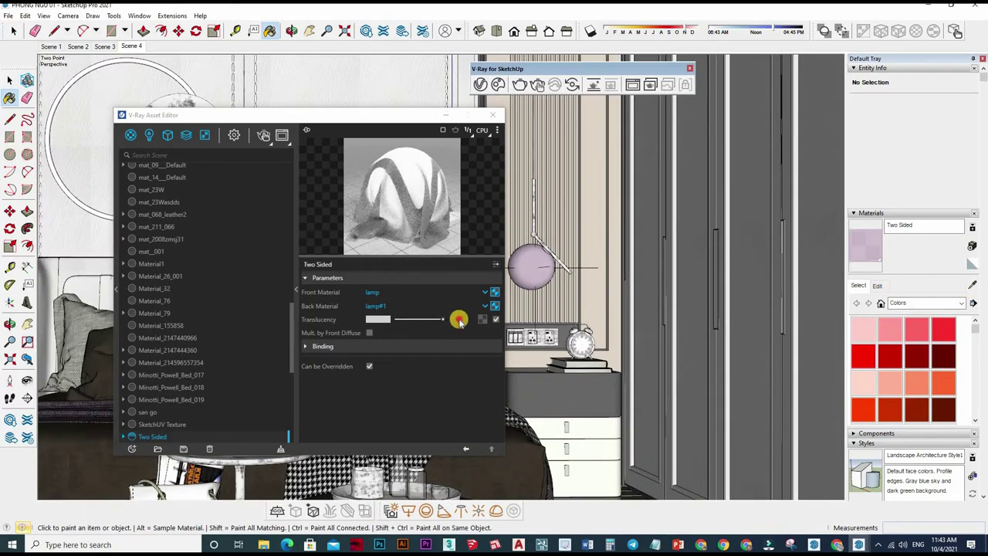
{"action": "left_click", "coordinate": [460, 320]}
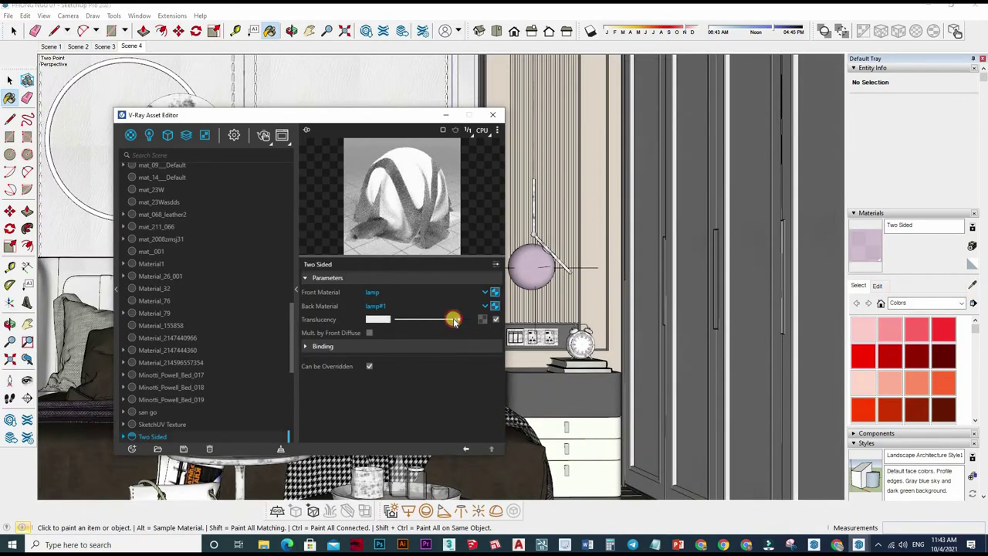
Step: Set Omni Light#1 intensity to 10000 with Inverse Square decay, then close the Asset Editor
{"action": "left_click", "coordinate": [151, 136]}
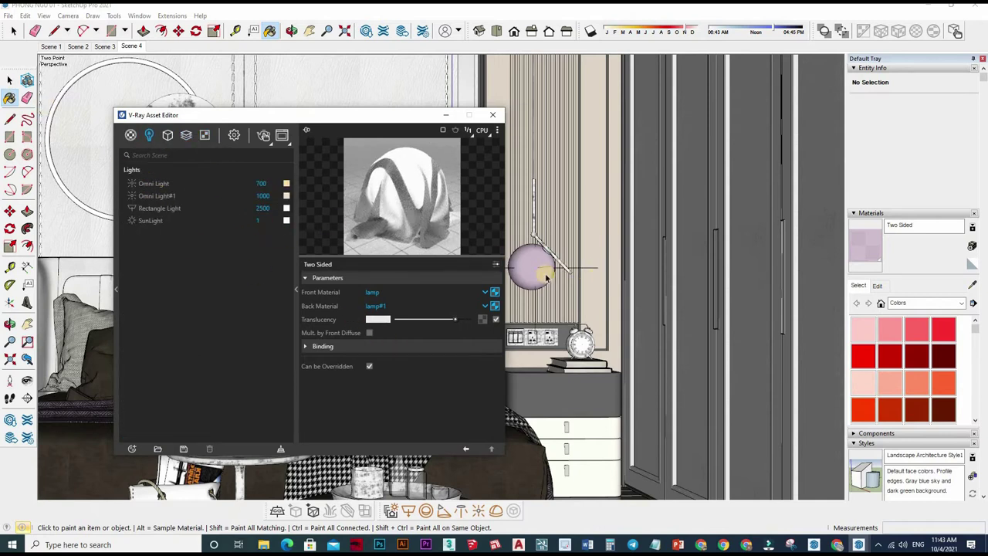
{"action": "key", "text": "space"}
{"action": "left_click", "coordinate": [154, 195]}
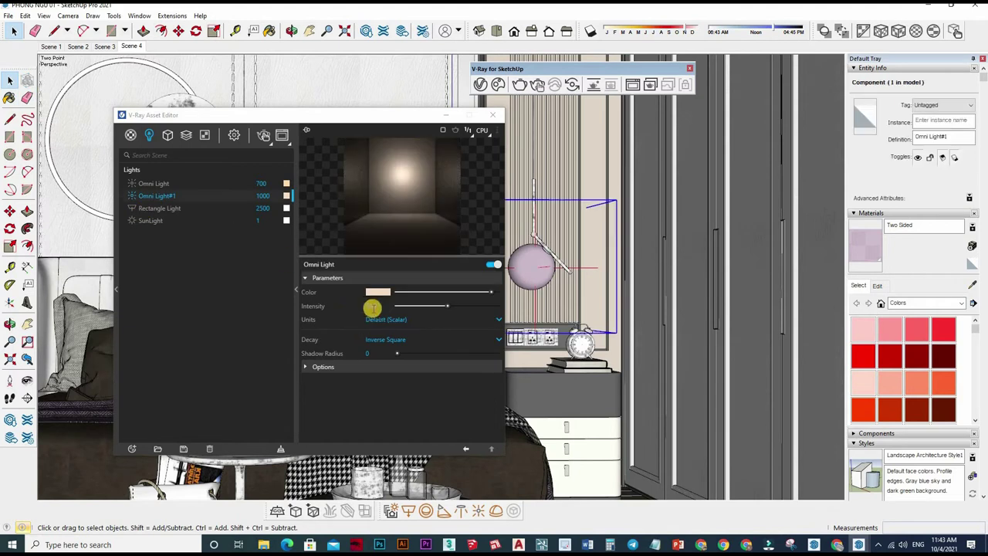
{"action": "double_click", "coordinate": [384, 305]}
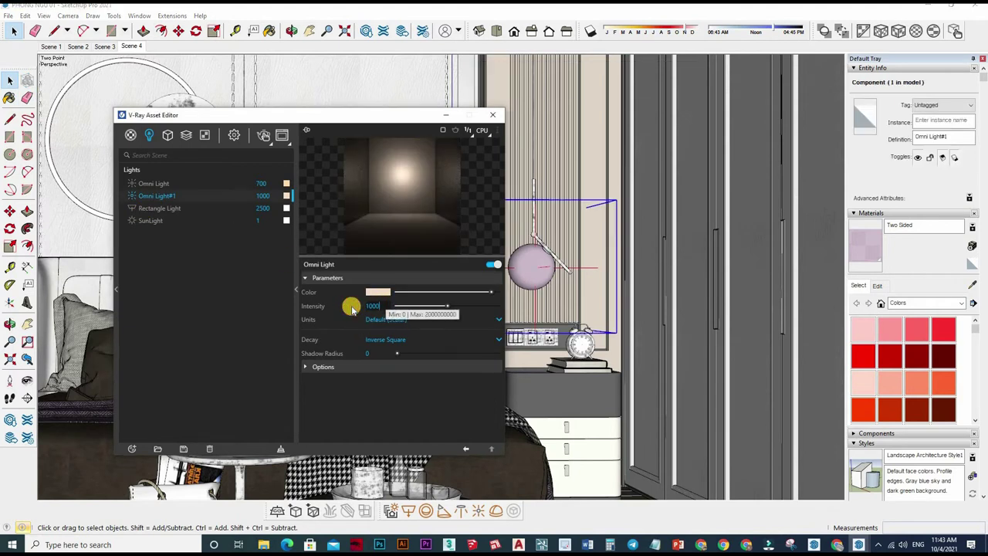
{"action": "type", "text": "1000"}
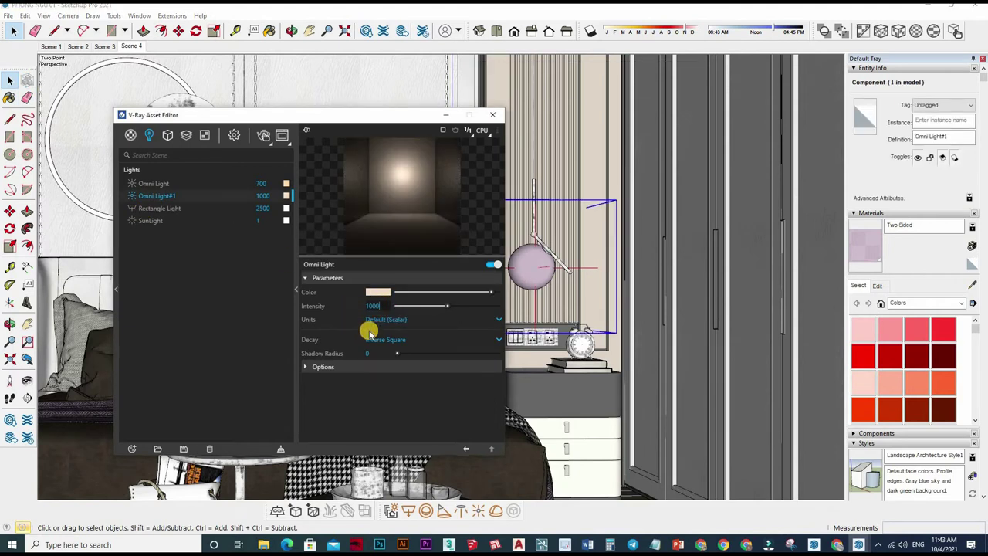
{"action": "left_click", "coordinate": [355, 354]}
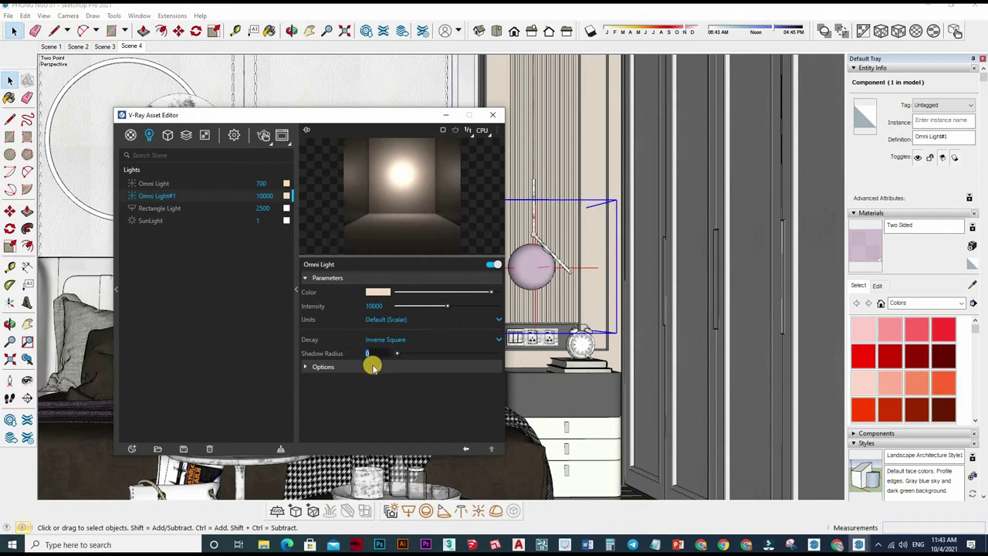
{"action": "left_click", "coordinate": [407, 340]}
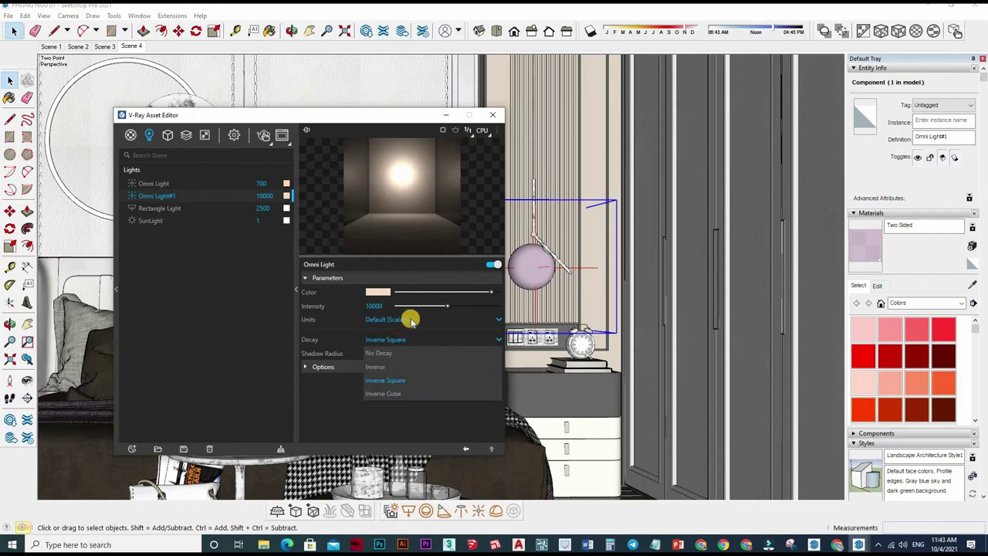
{"action": "left_click", "coordinate": [409, 340]}
{"action": "left_click", "coordinate": [493, 114]}
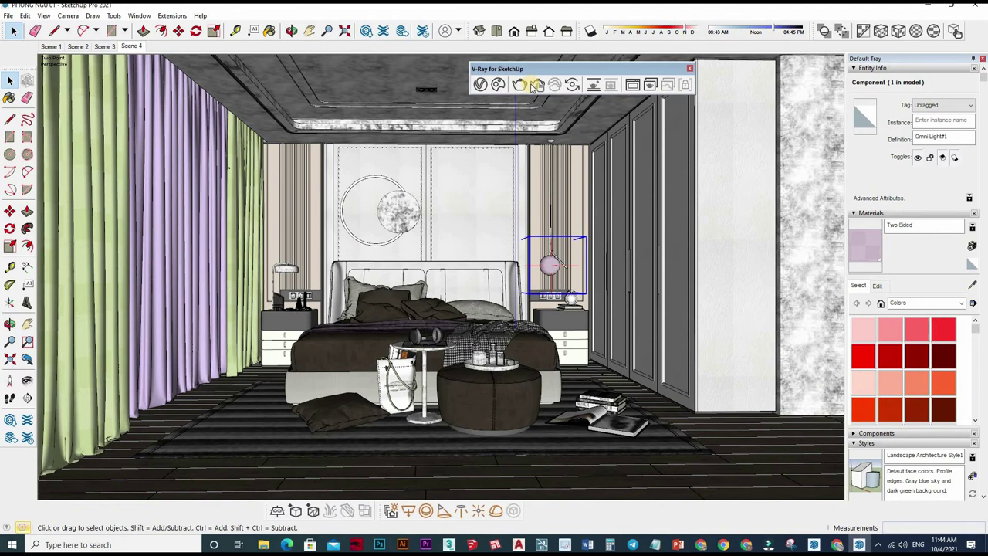
Step: Re-render the bedroom and zoom around the Frame Buffer to inspect the pendant lamp area
{"action": "left_click", "coordinate": [537, 85]}
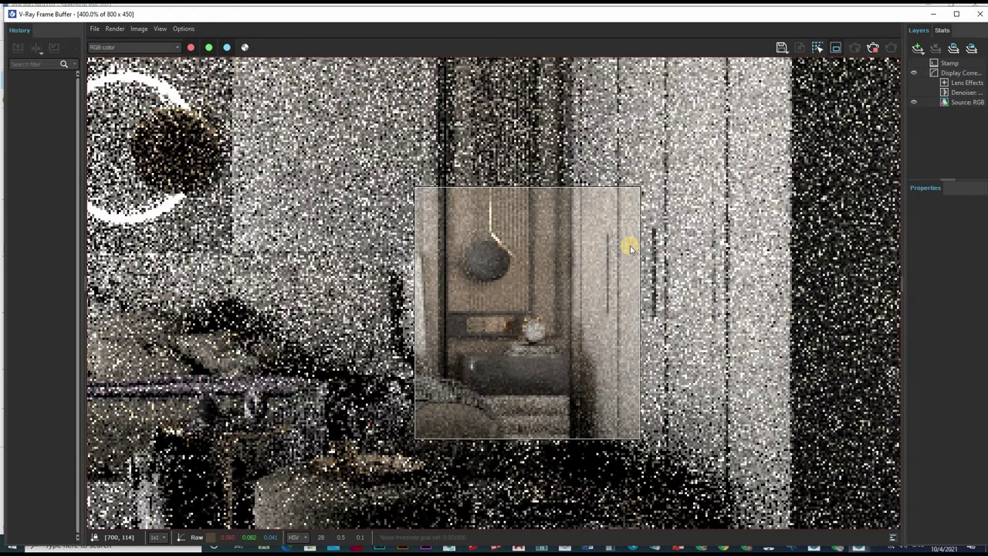
{"action": "double_click", "coordinate": [565, 342]}
{"action": "scroll", "coordinate": [602, 288], "scroll_direction": "up", "scroll_amount": 2}
{"action": "scroll", "coordinate": [549, 331], "scroll_direction": "up", "scroll_amount": 2}
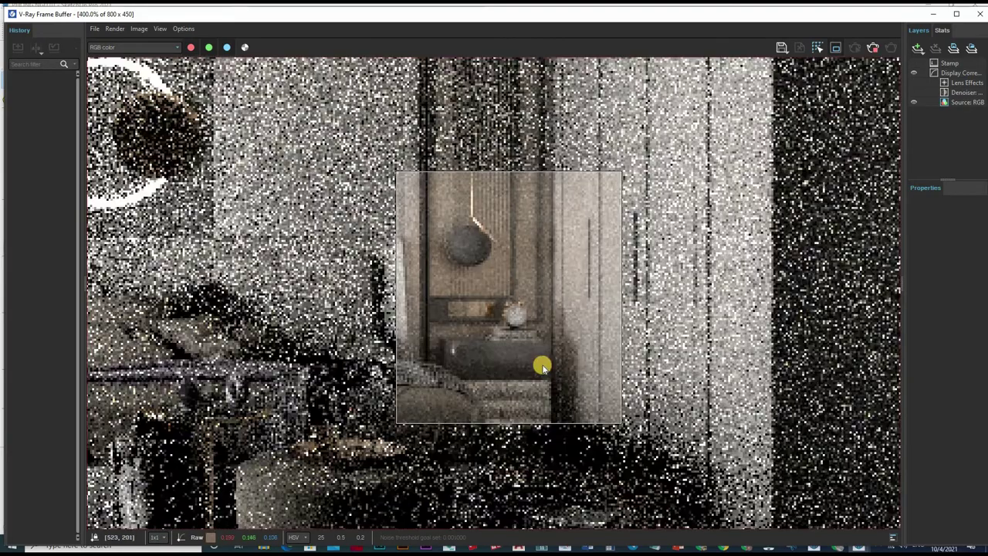
{"action": "scroll", "coordinate": [473, 319], "scroll_direction": "up", "scroll_amount": 2}
{"action": "scroll", "coordinate": [545, 375], "scroll_direction": "down", "scroll_amount": 1}
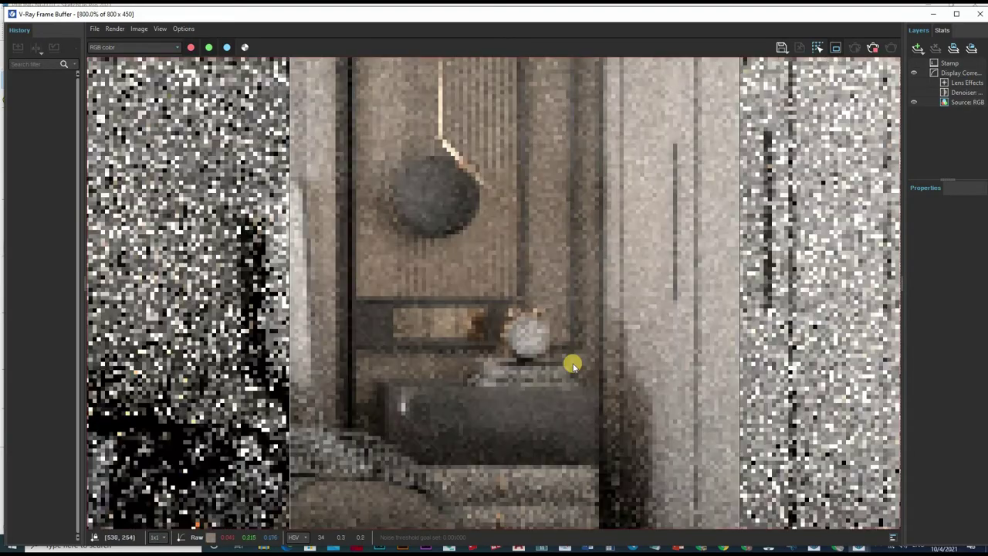
{"action": "scroll", "coordinate": [614, 301], "scroll_direction": "down", "scroll_amount": 2}
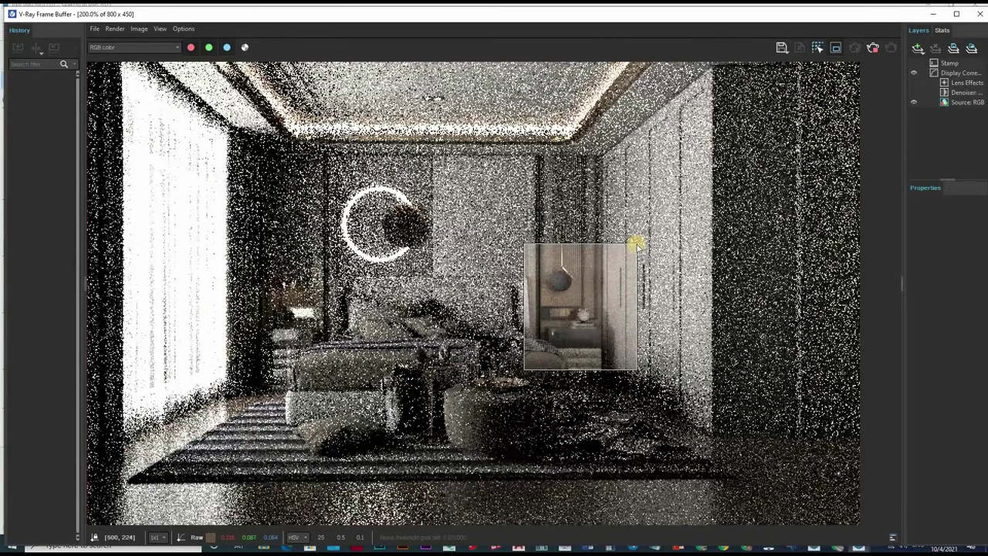
Step: Close the Frame Buffer and lower the Two Sided front lamp material's opacity to 0.04
{"action": "scroll", "coordinate": [635, 232], "scroll_direction": "up", "scroll_amount": 1}
{"action": "scroll", "coordinate": [803, 84], "scroll_direction": "down", "scroll_amount": 1}
{"action": "left_click", "coordinate": [981, 17]}
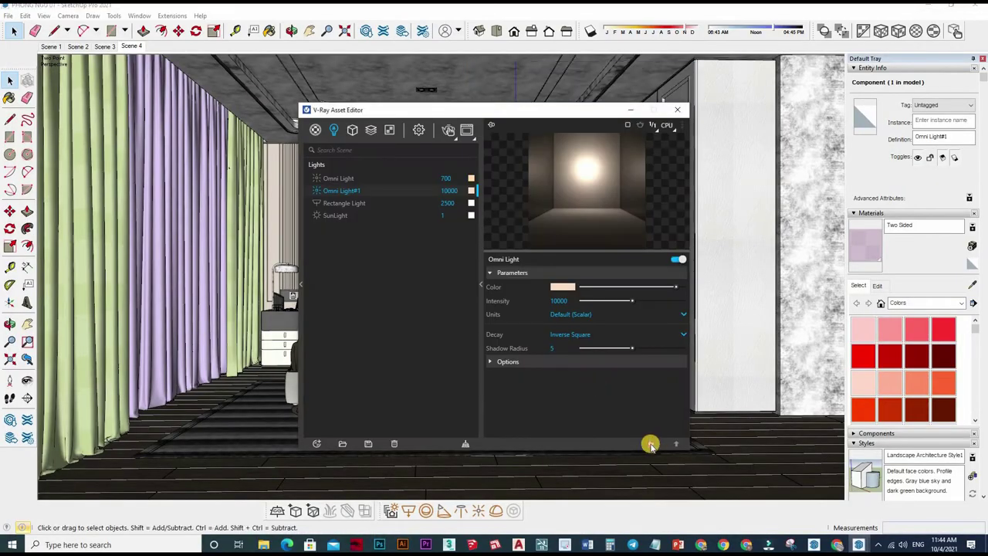
{"action": "left_click", "coordinate": [650, 444]}
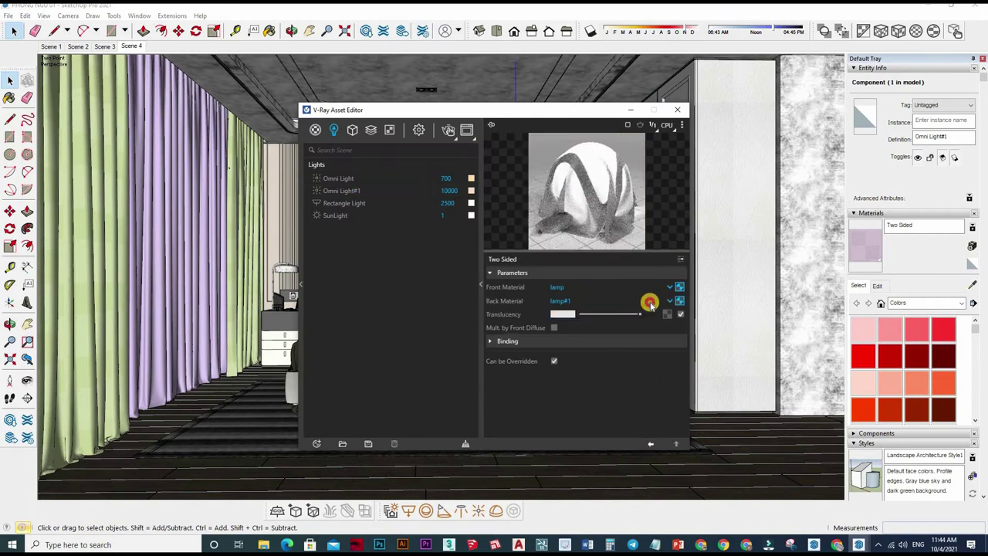
{"action": "left_click", "coordinate": [648, 302]}
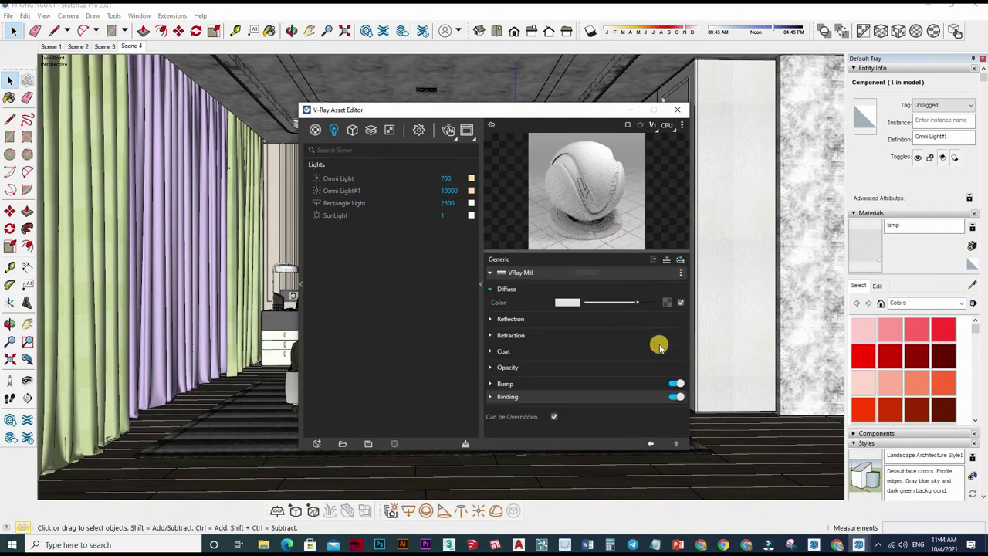
{"action": "left_click", "coordinate": [578, 320]}
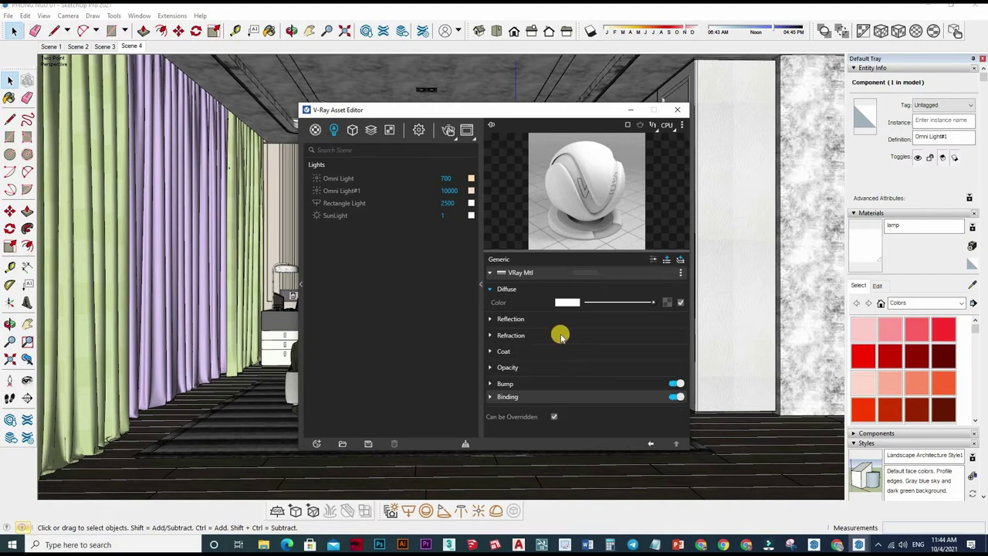
{"action": "left_click", "coordinate": [561, 336]}
{"action": "left_click", "coordinate": [551, 367]}
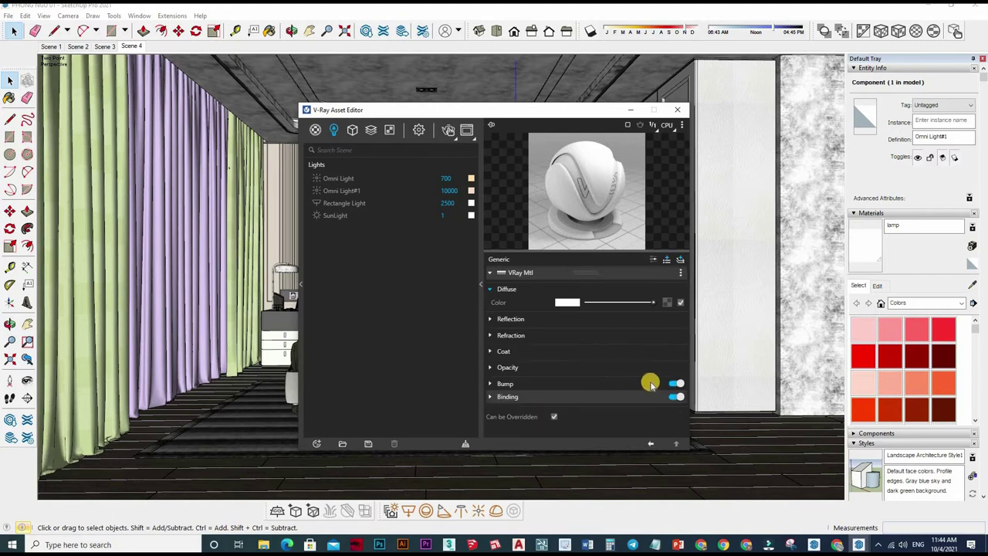
{"action": "left_click_drag", "start_coordinate": [623, 381], "coordinate": [588, 381]}
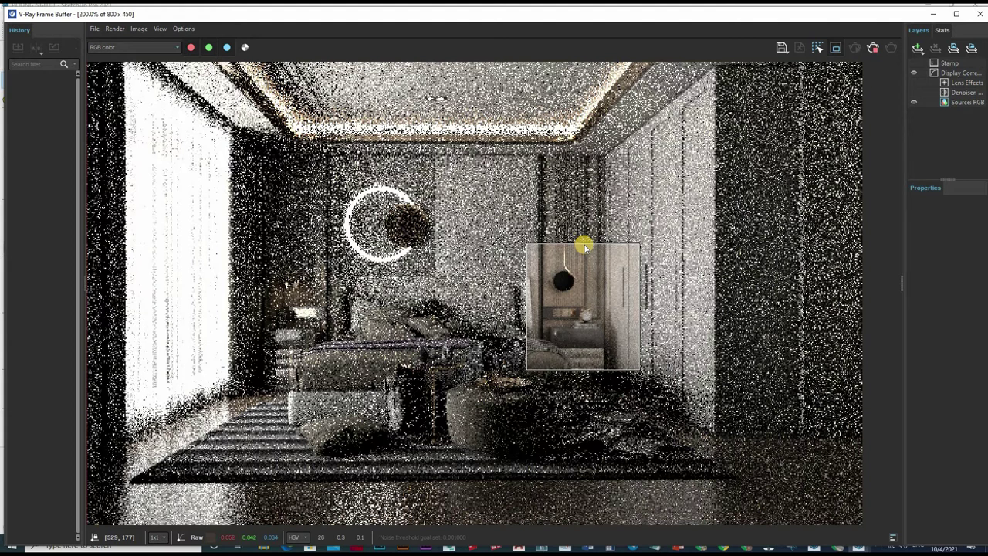
Step: Zoom in and out to inspect the pendant region render, then close the Frame Buffer
{"action": "scroll", "coordinate": [579, 209], "scroll_direction": "down", "scroll_amount": 2}
{"action": "scroll", "coordinate": [510, 317], "scroll_direction": "down", "scroll_amount": 3}
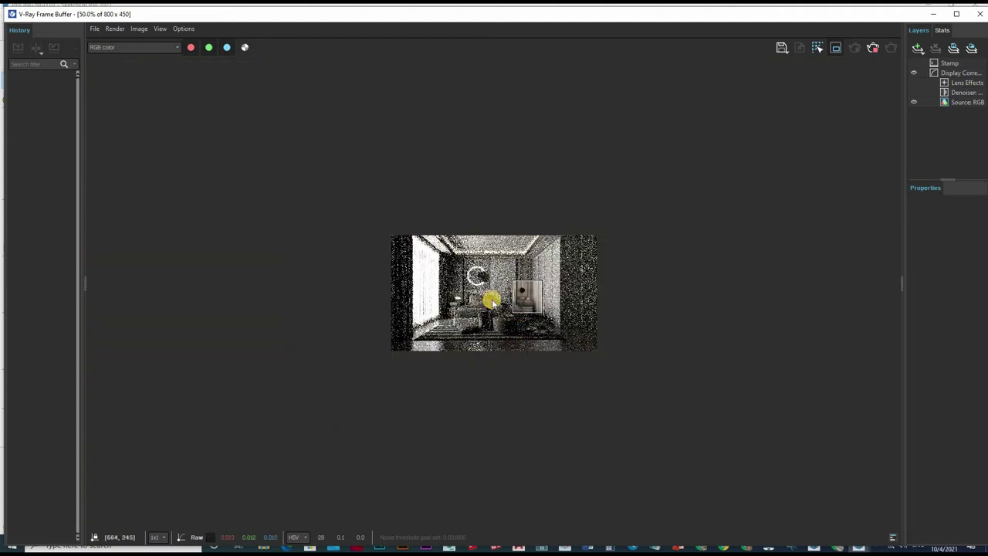
{"action": "scroll", "coordinate": [511, 351], "scroll_direction": "up", "scroll_amount": 3}
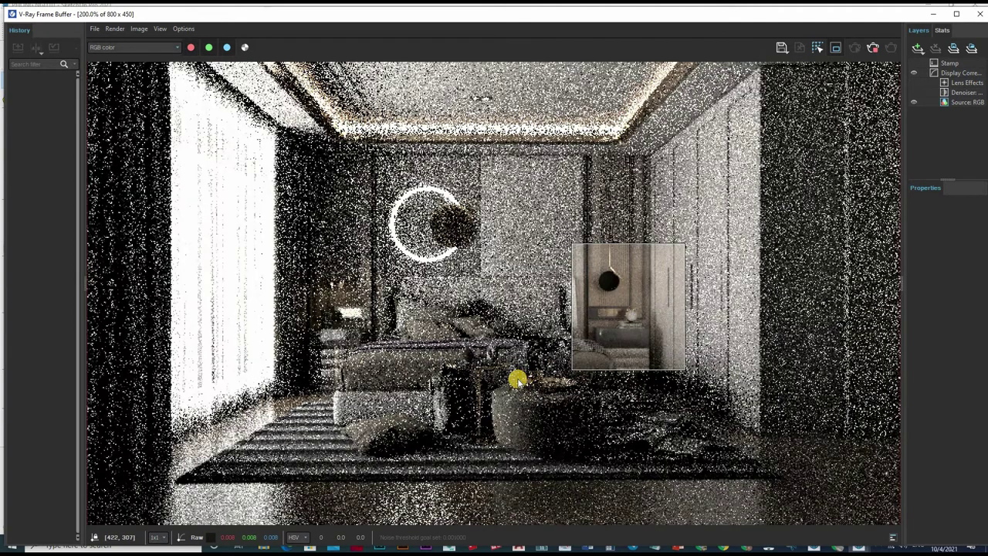
{"action": "scroll", "coordinate": [518, 378], "scroll_direction": "down", "scroll_amount": 2}
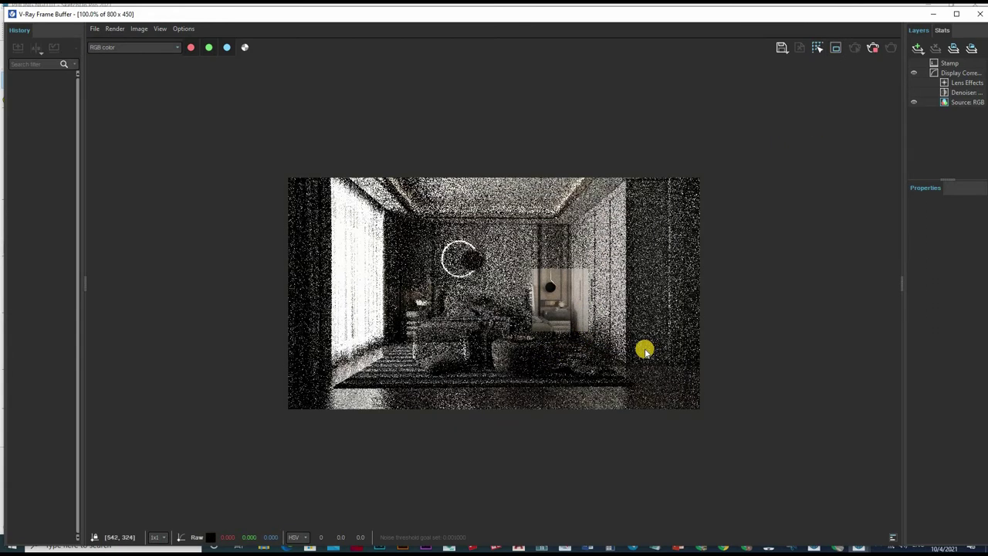
{"action": "scroll", "coordinate": [587, 319], "scroll_direction": "up", "scroll_amount": 3}
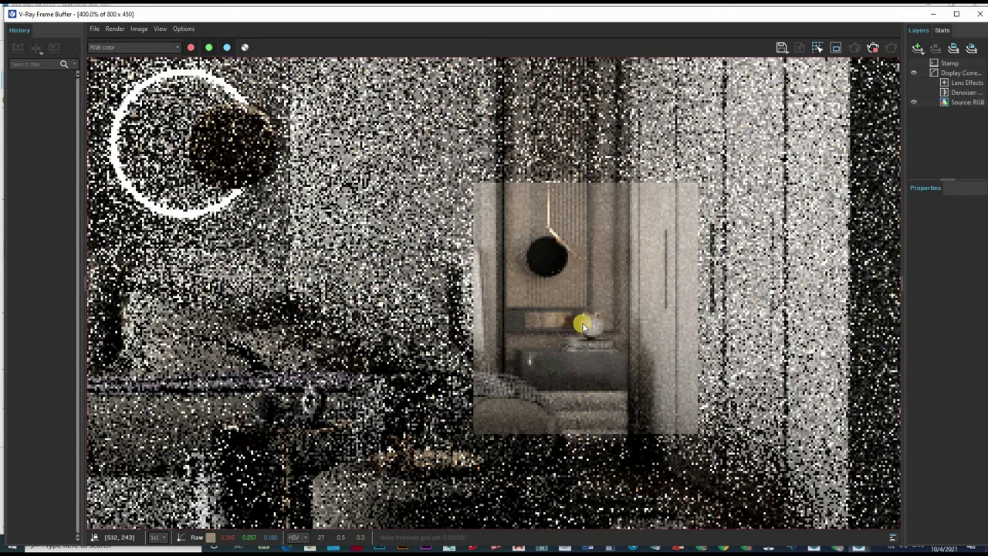
{"action": "scroll", "coordinate": [586, 329], "scroll_direction": "down", "scroll_amount": 2}
{"action": "scroll", "coordinate": [587, 336], "scroll_direction": "down", "scroll_amount": 1}
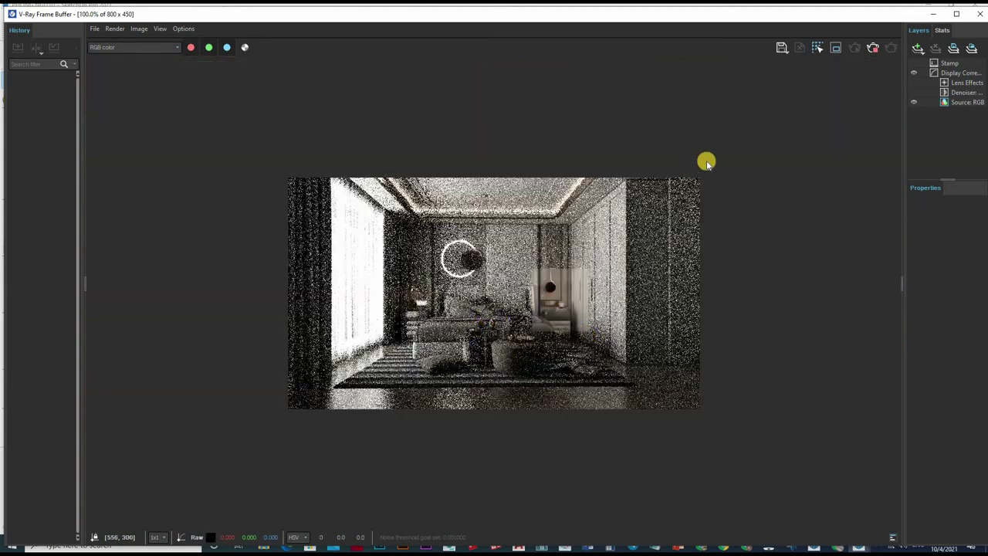
{"action": "scroll", "coordinate": [708, 159], "scroll_direction": "up", "scroll_amount": 2}
{"action": "scroll", "coordinate": [873, 44], "scroll_direction": "down", "scroll_amount": 1}
{"action": "left_click", "coordinate": [974, 14]}
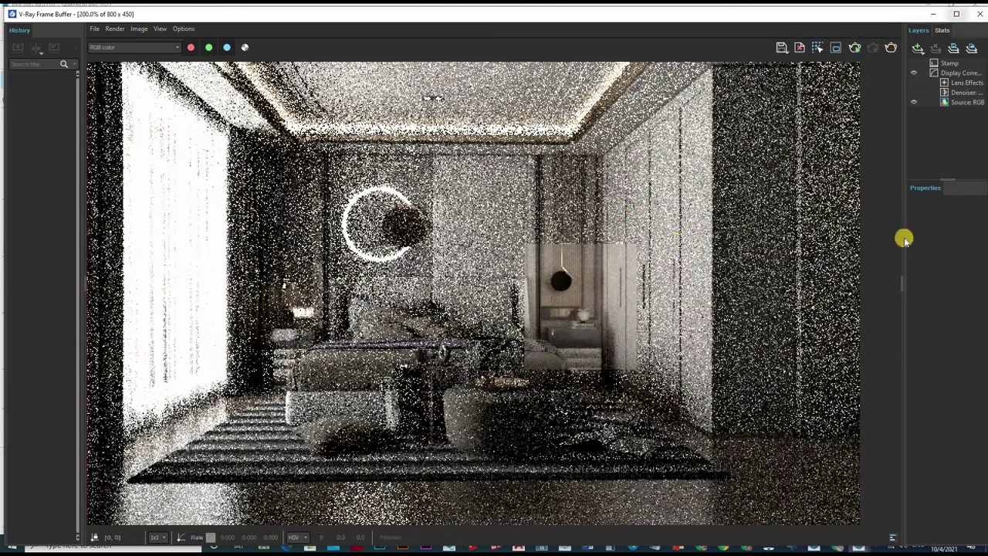
Step: Load the Default paint material, then deselect the omni light
{"action": "key", "text": "b"}
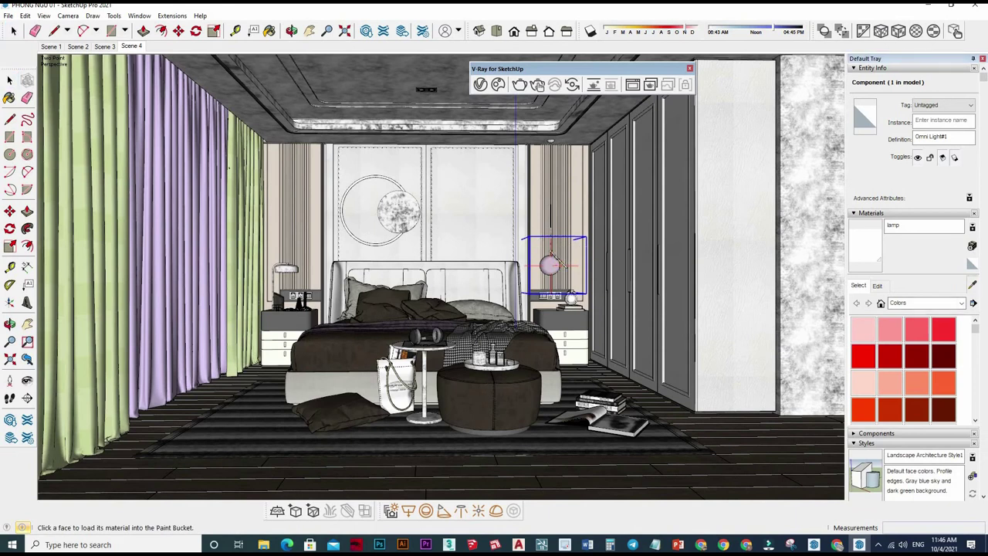
{"action": "left_click", "coordinate": [556, 412], "text": "alt"}
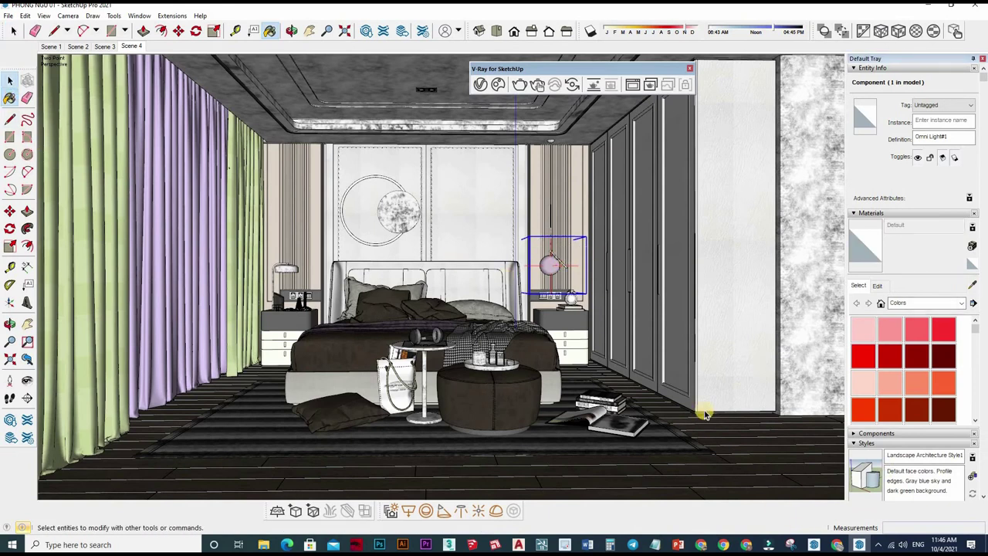
{"action": "key", "text": "space"}
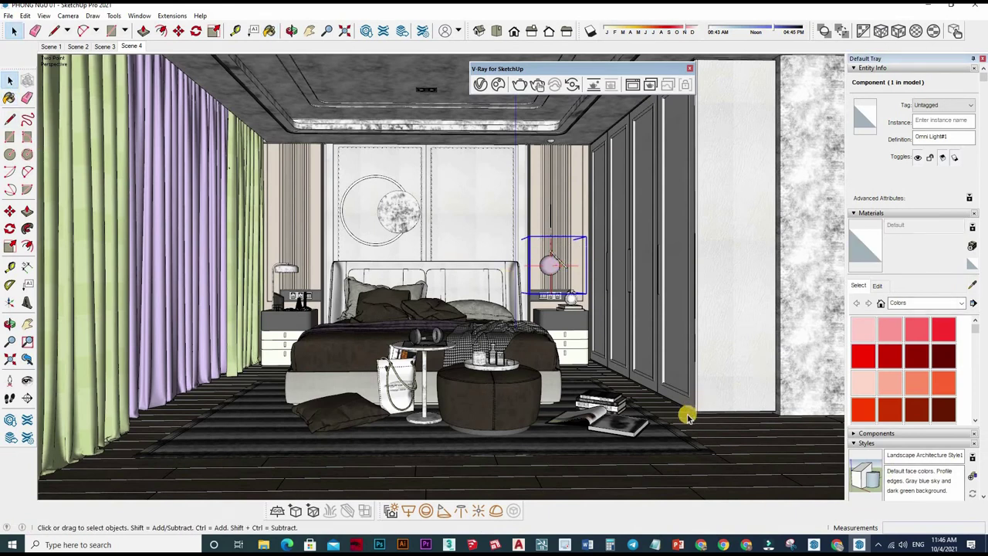
{"action": "left_click", "coordinate": [687, 417]}
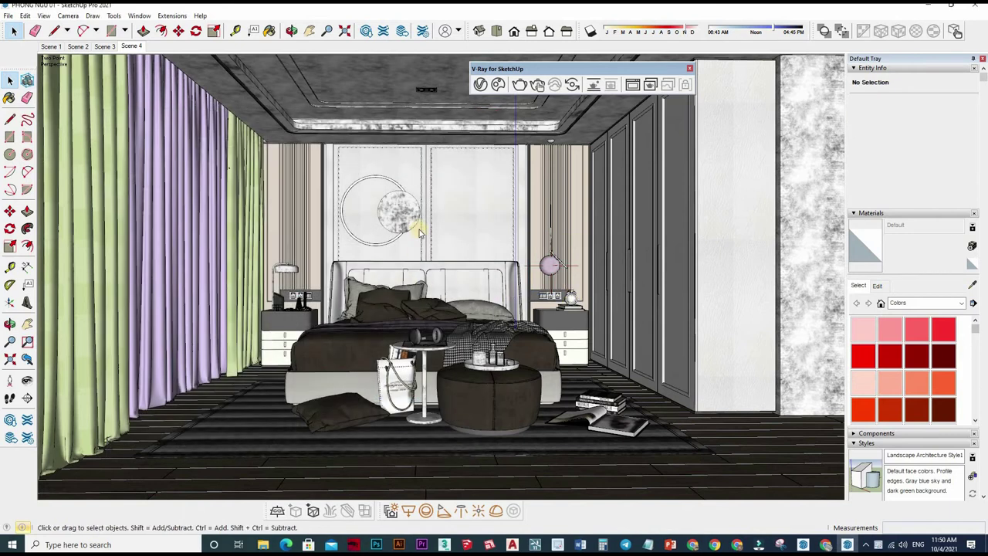
Step: Save the model as 'PHONG NGU 01 11' in the bedroom folder
{"action": "key", "text": "ctrl+shift+s"}
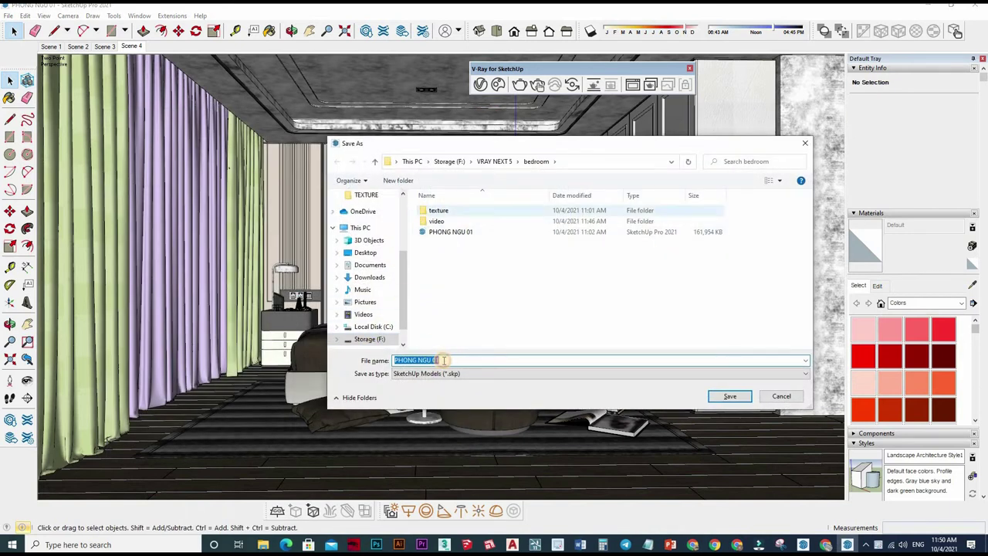
{"action": "left_click", "coordinate": [440, 360]}
{"action": "type", "text": "1111"}
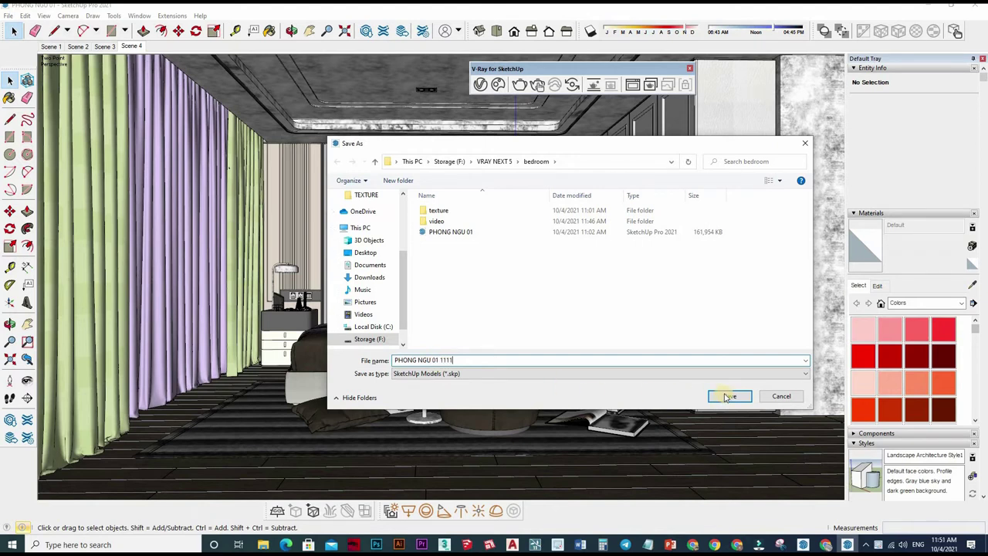
{"action": "left_click", "coordinate": [726, 397]}
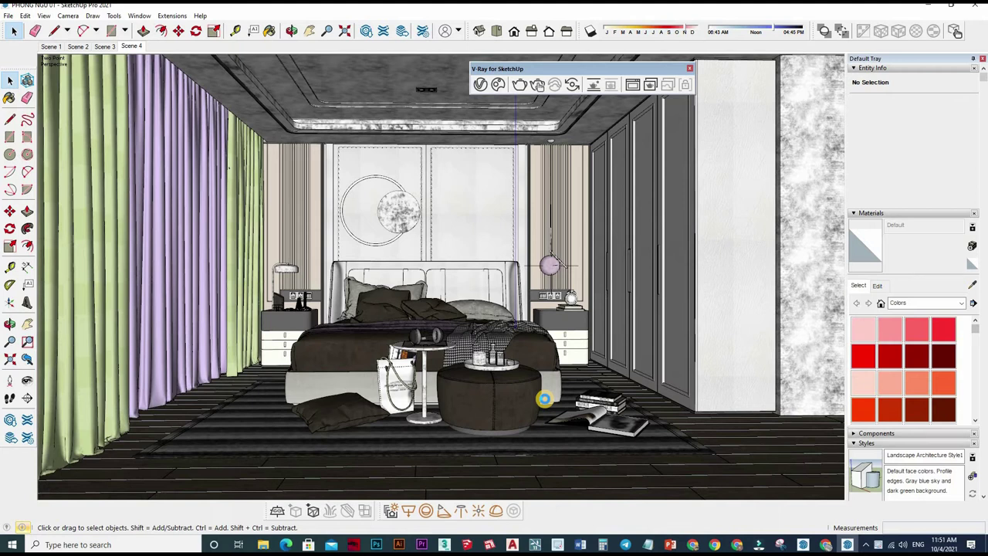
Step: Set Omni Light#1 intensity to 1000 in the V-Ray Asset Editor
{"action": "left_click", "coordinate": [479, 84]}
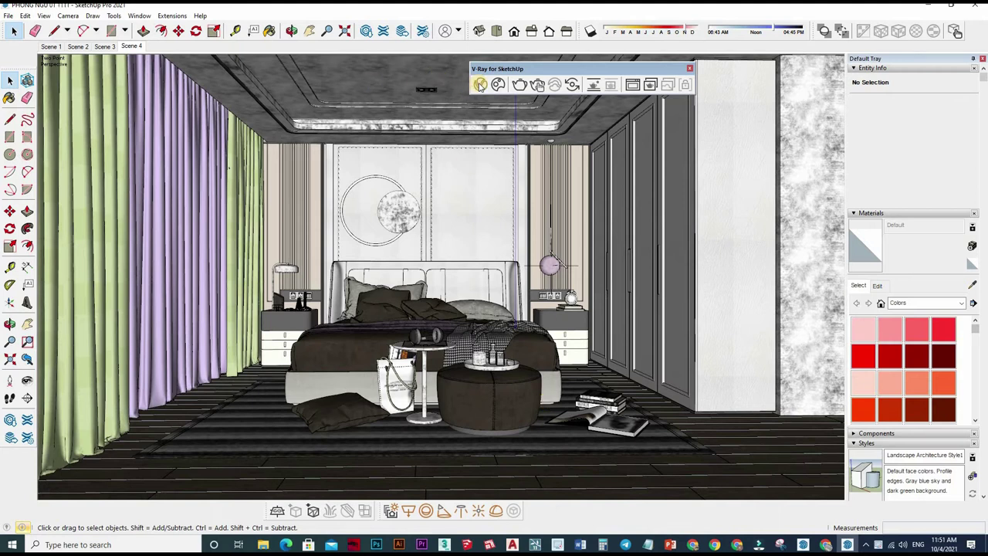
{"action": "left_click", "coordinate": [351, 191]}
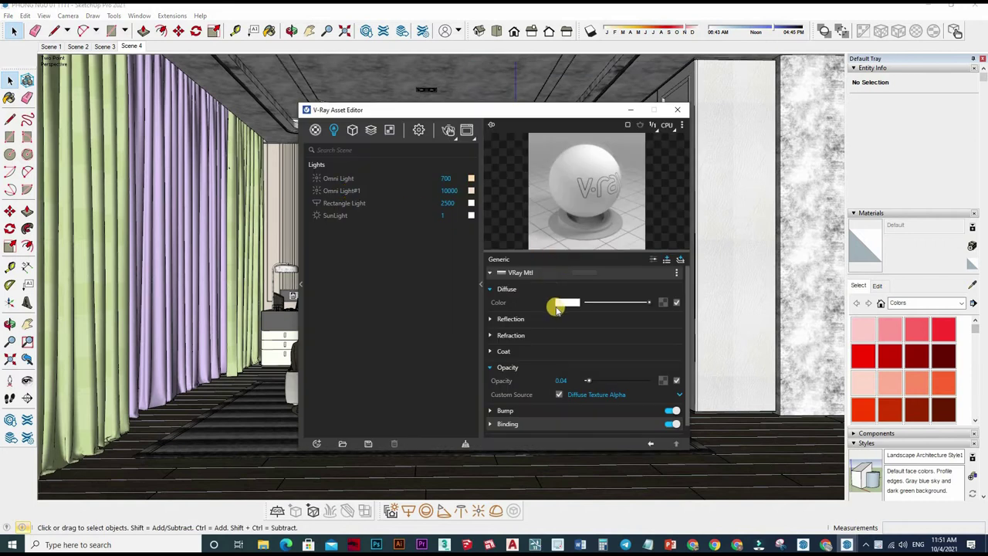
{"action": "key", "text": "Return"}
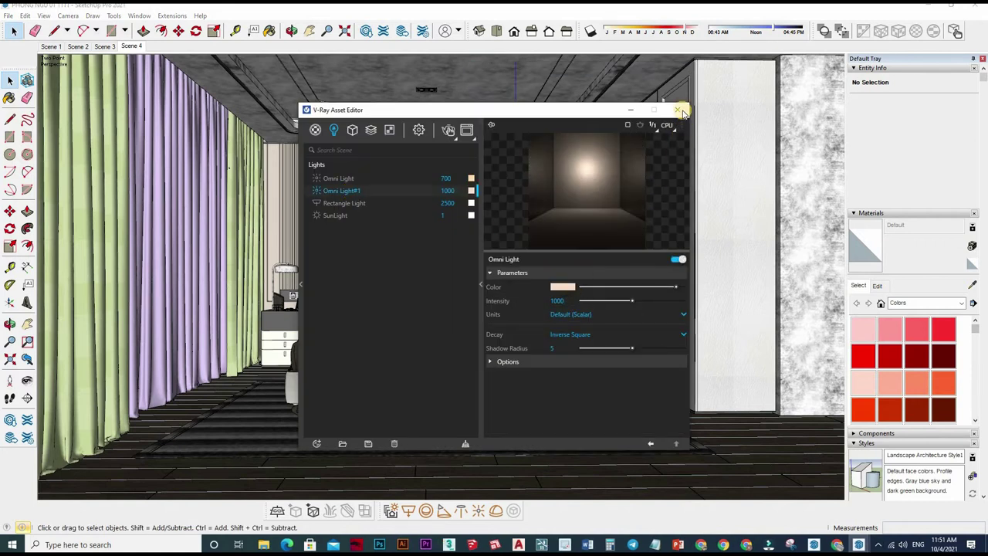
{"action": "mouse_move", "coordinate": [331, 106]}
{"action": "left_mouse_down"}
{"action": "mouse_move", "coordinate": [464, 137]}
{"action": "mouse_move", "coordinate": [275, 122]}
{"action": "left_mouse_up"}
Step: Set the render output width to 1200 in the render settings
{"action": "left_click", "coordinate": [363, 146]}
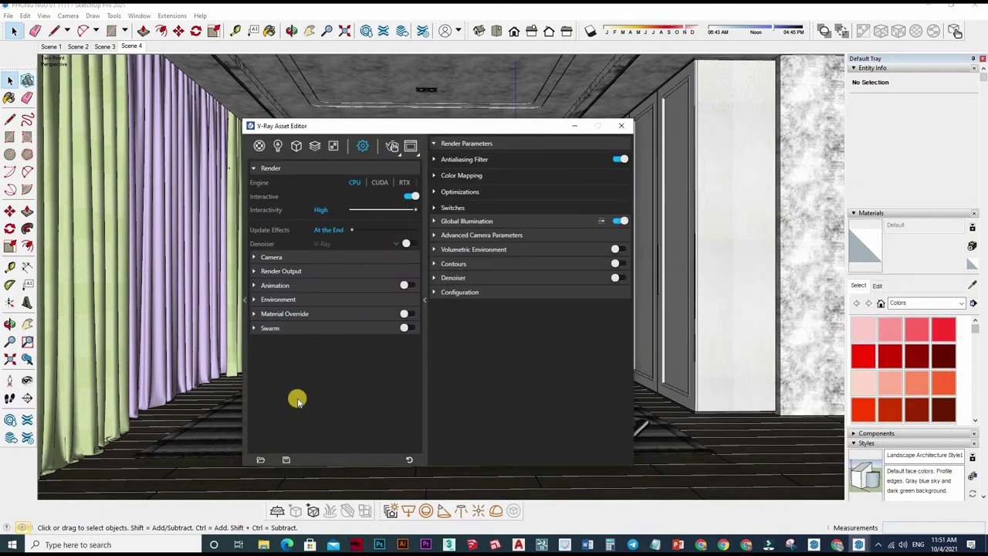
{"action": "left_click", "coordinate": [289, 410]}
{"action": "scroll", "coordinate": [288, 376], "scroll_direction": "down", "scroll_amount": 1}
{"action": "scroll", "coordinate": [287, 376], "scroll_direction": "down", "scroll_amount": 1}
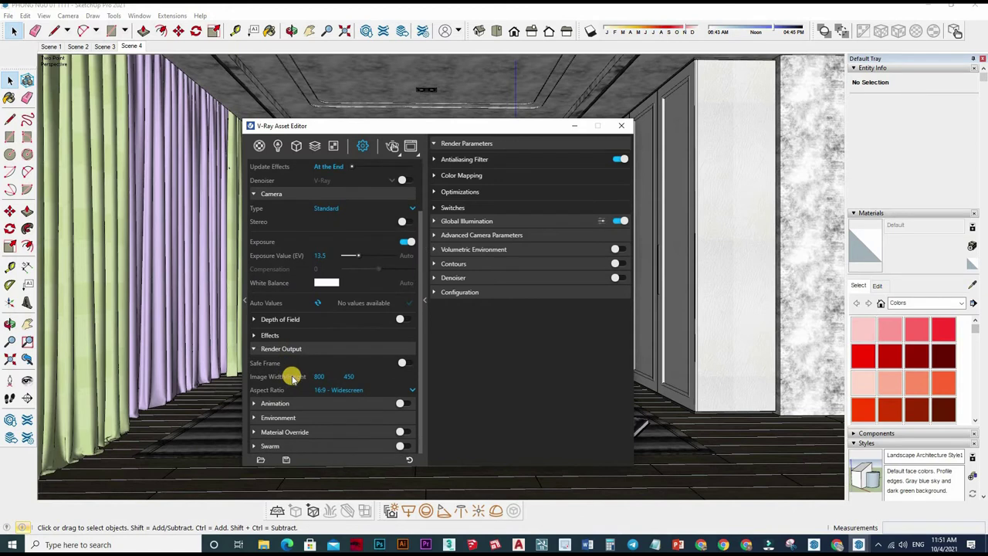
{"action": "double_click", "coordinate": [319, 376]}
{"action": "type", "text": "1200"}
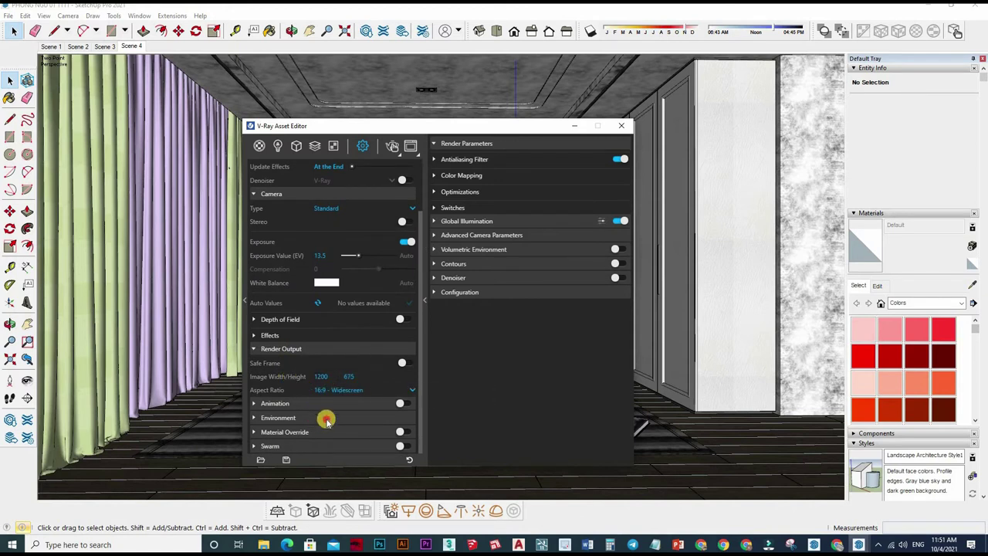
{"action": "left_click", "coordinate": [344, 417]}
{"action": "scroll", "coordinate": [345, 347], "scroll_direction": "down", "scroll_amount": 1}
{"action": "scroll", "coordinate": [342, 297], "scroll_direction": "up", "scroll_amount": 2}
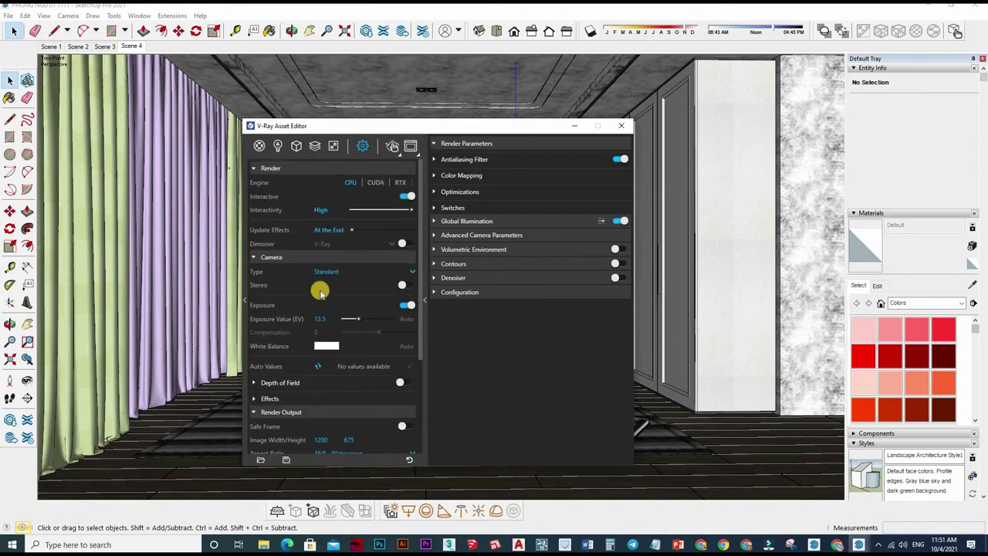
{"action": "left_click", "coordinate": [308, 270]}
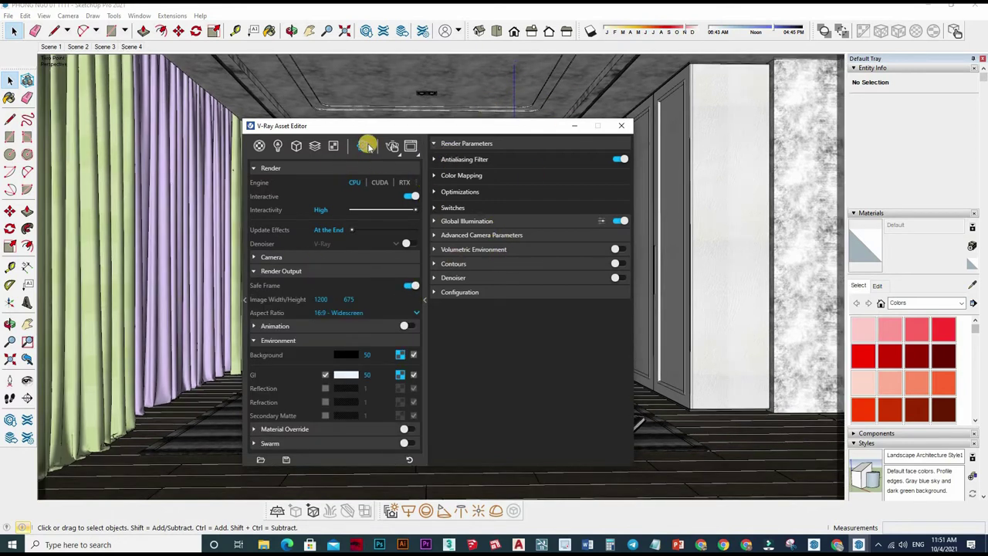
Step: Turn off Interactive rendering and set Max Subdivs to 64
{"action": "left_click", "coordinate": [395, 218]}
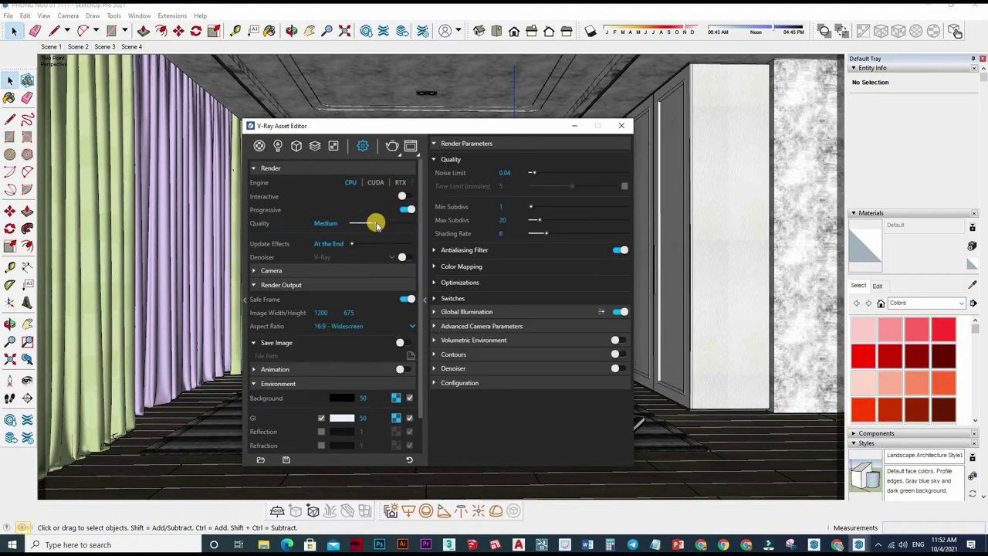
{"action": "left_click", "coordinate": [517, 173]}
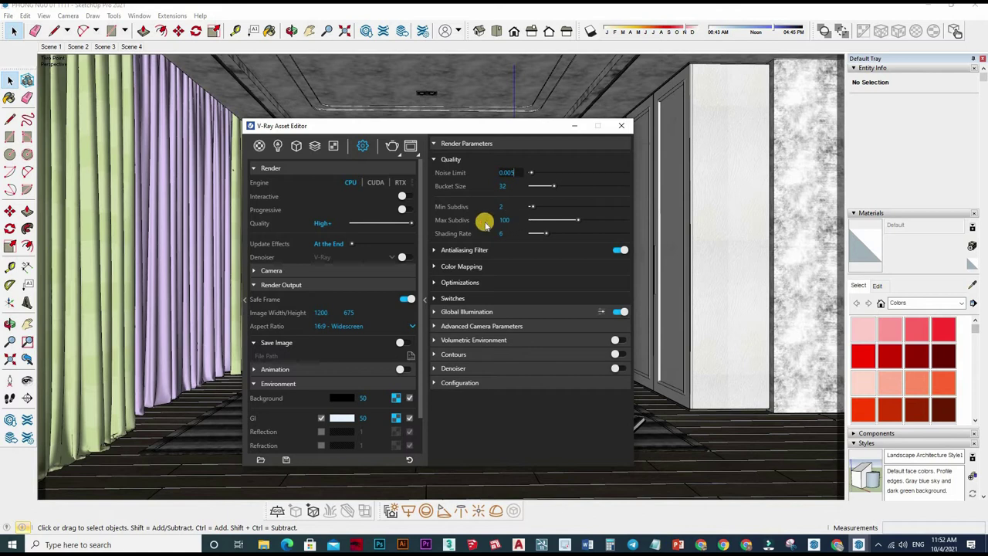
{"action": "type", "text": "64"}
{"action": "key", "text": "Return"}
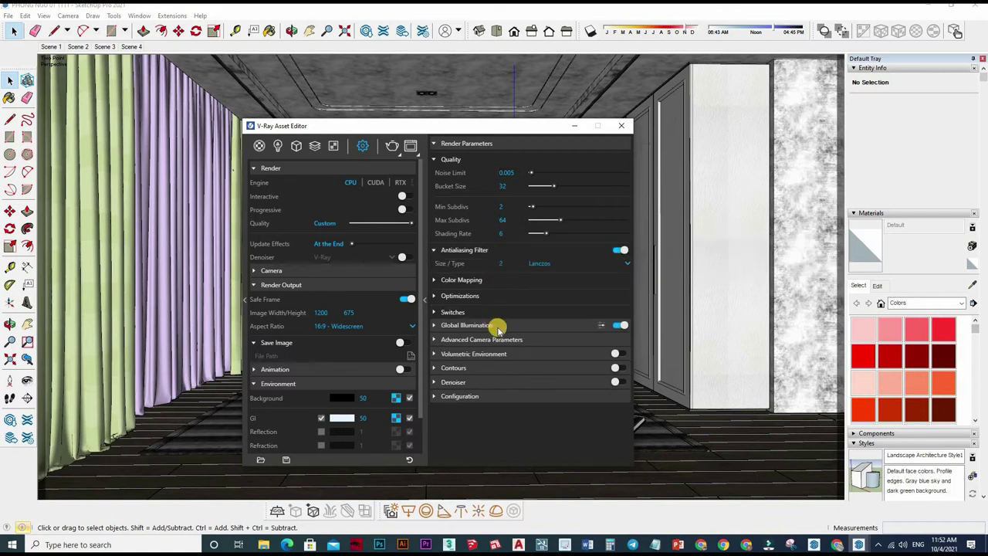
Step: Use Irradiance map GI with subdivs 50, interpolation 40 and light cache subdivs 1600
{"action": "left_click", "coordinate": [525, 325]}
{"action": "left_click", "coordinate": [533, 320]}
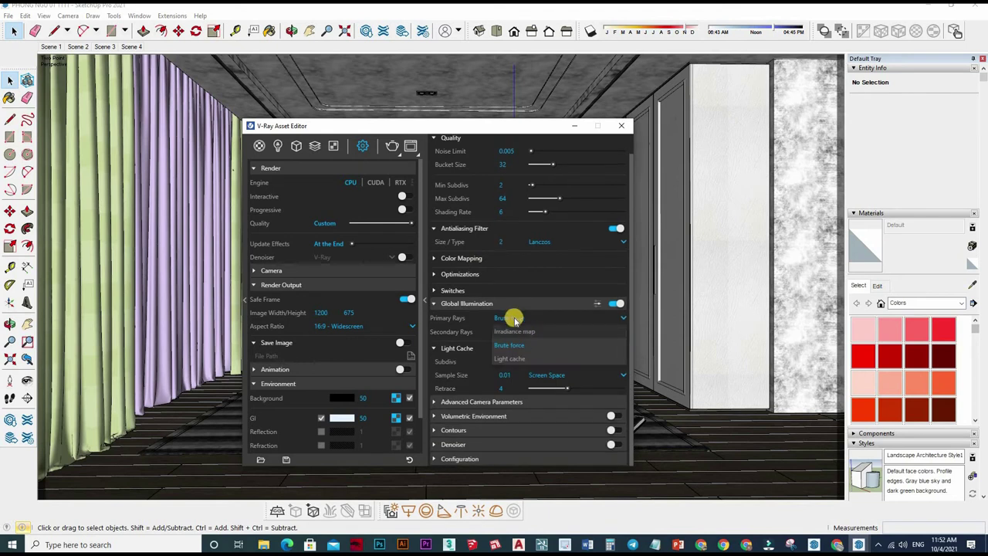
{"action": "left_click", "coordinate": [514, 347]}
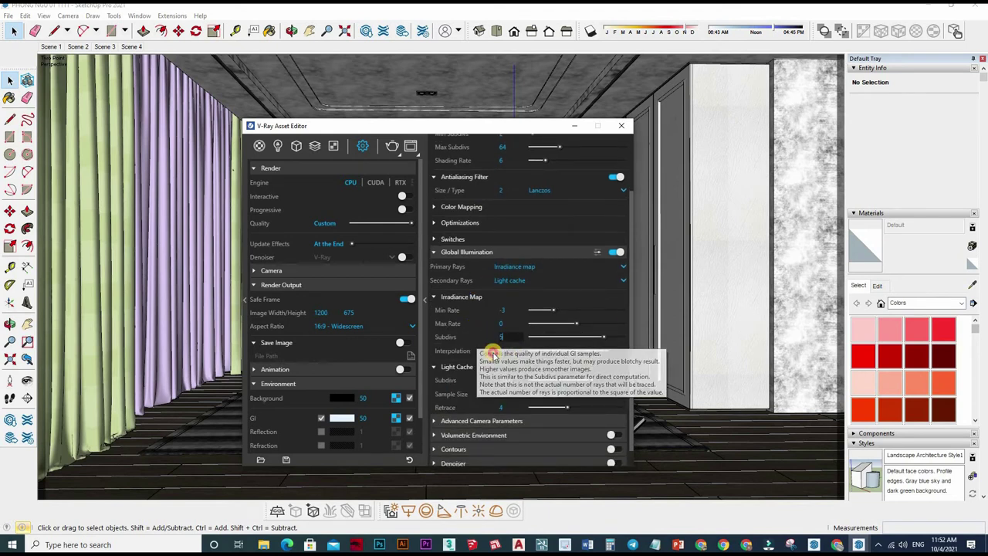
{"action": "type", "text": "50"}
{"action": "key", "text": "Tab"}
{"action": "type", "text": "40"}
{"action": "key", "text": "Return"}
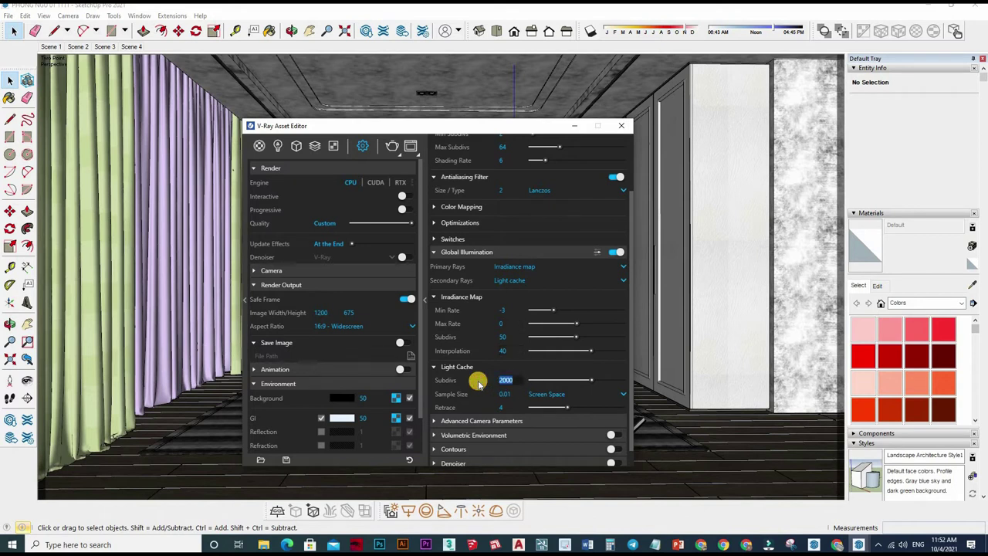
{"action": "type", "text": "1600"}
{"action": "key", "text": "Return"}
Step: Enable ambient occlusion with radius 14 and close the Asset Editor
{"action": "scroll", "coordinate": [586, 254], "scroll_direction": "down", "scroll_amount": 1}
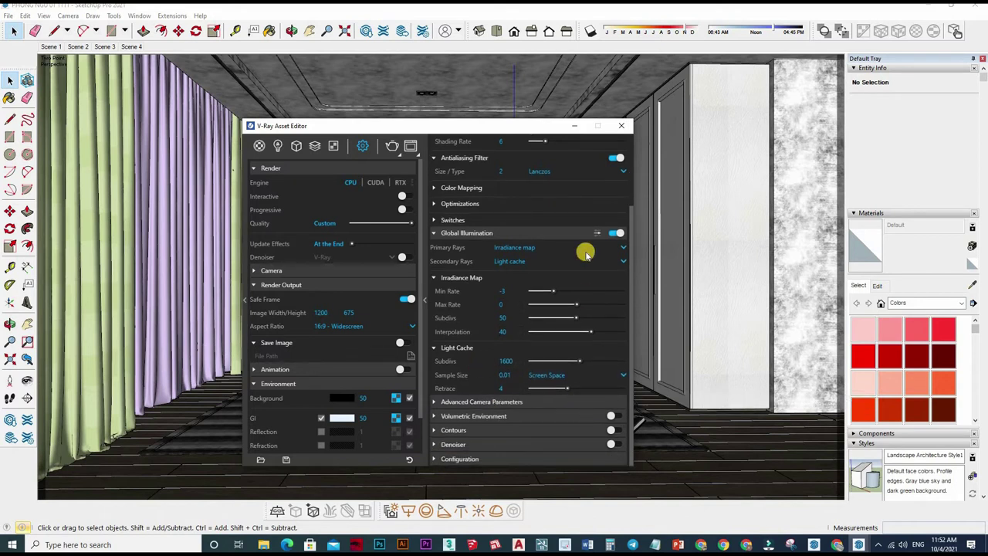
{"action": "left_click", "coordinate": [597, 232]}
{"action": "scroll", "coordinate": [529, 377], "scroll_direction": "down", "scroll_amount": 5}
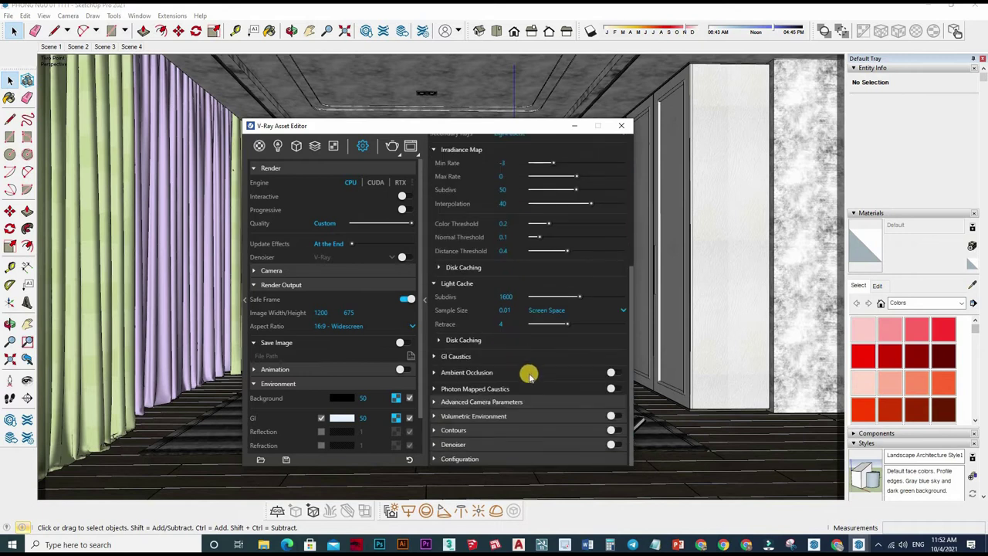
{"action": "left_click", "coordinate": [611, 373]}
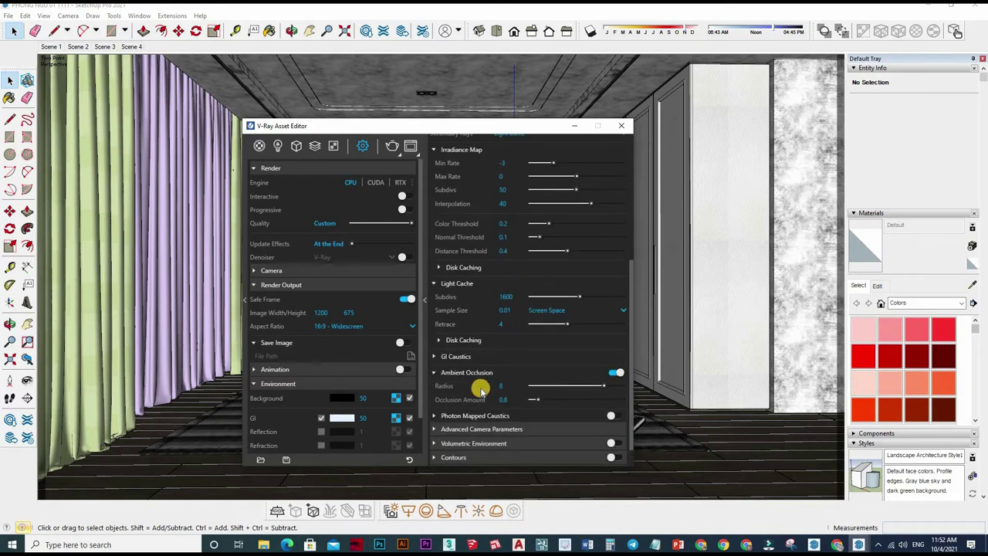
{"action": "left_click_drag", "start_coordinate": [503, 384], "coordinate": [543, 303]}
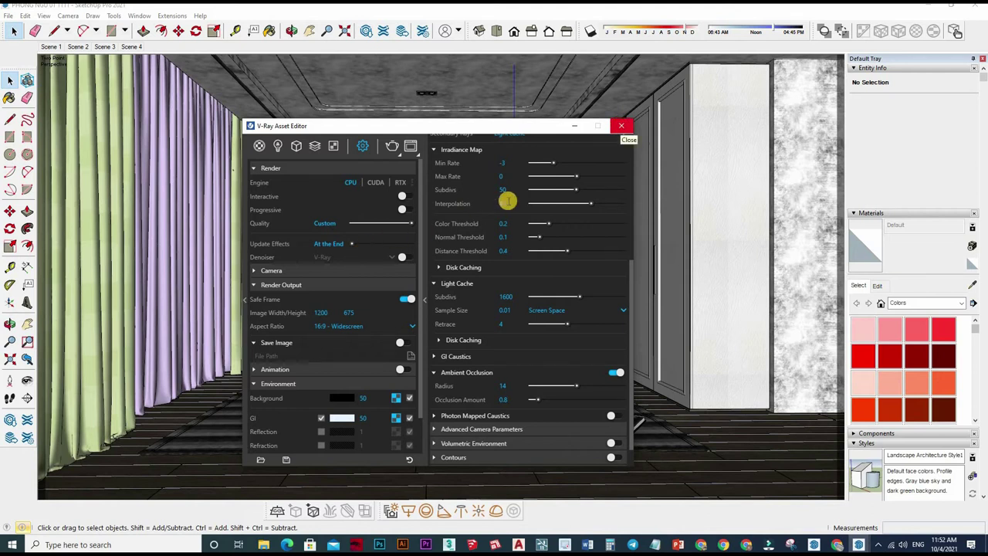
{"action": "scroll", "coordinate": [627, 139], "scroll_direction": "up", "scroll_amount": 5}
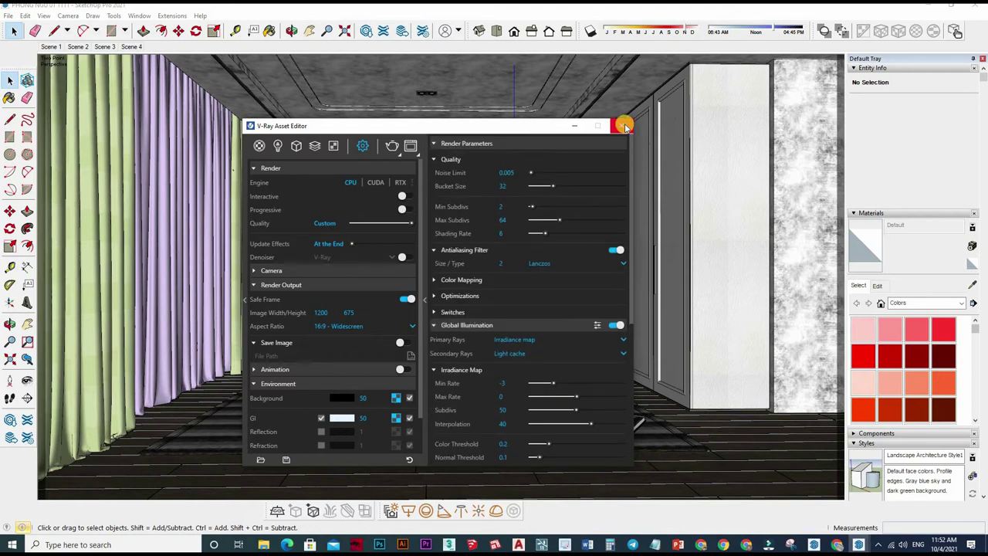
{"action": "left_click", "coordinate": [621, 125]}
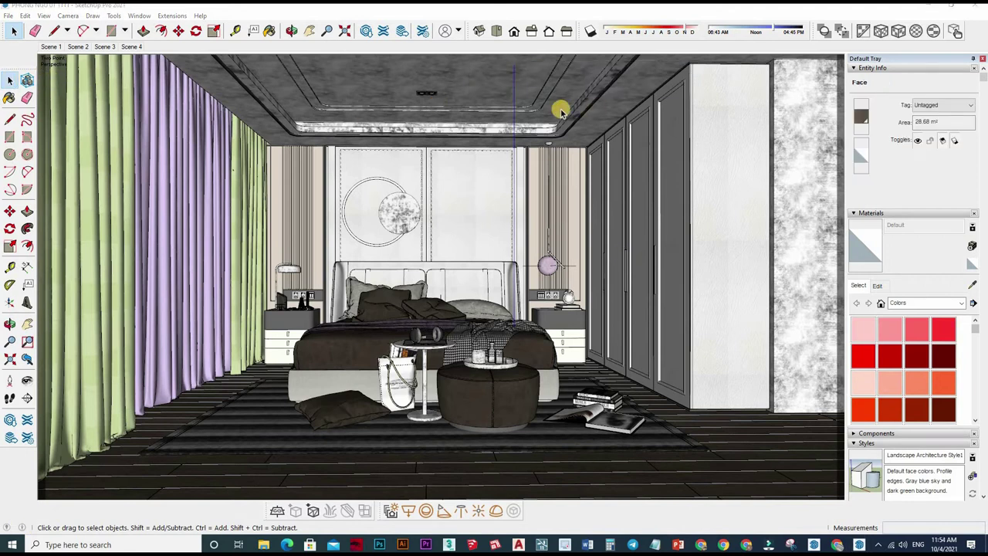
Step: Render the full bedroom at 1200×675 in the V-Ray Frame Buffer
{"action": "left_click", "coordinate": [521, 85]}
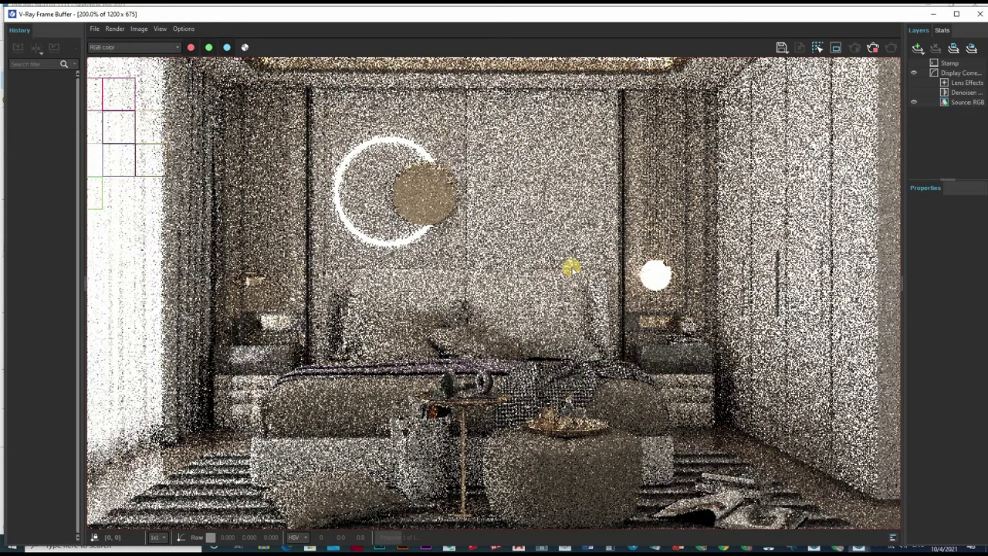
Step: Close the V-Ray Frame Buffer and bring up the Asset Editor's Lights list, showing Omni Light#1
{"action": "left_click", "coordinate": [980, 14]}
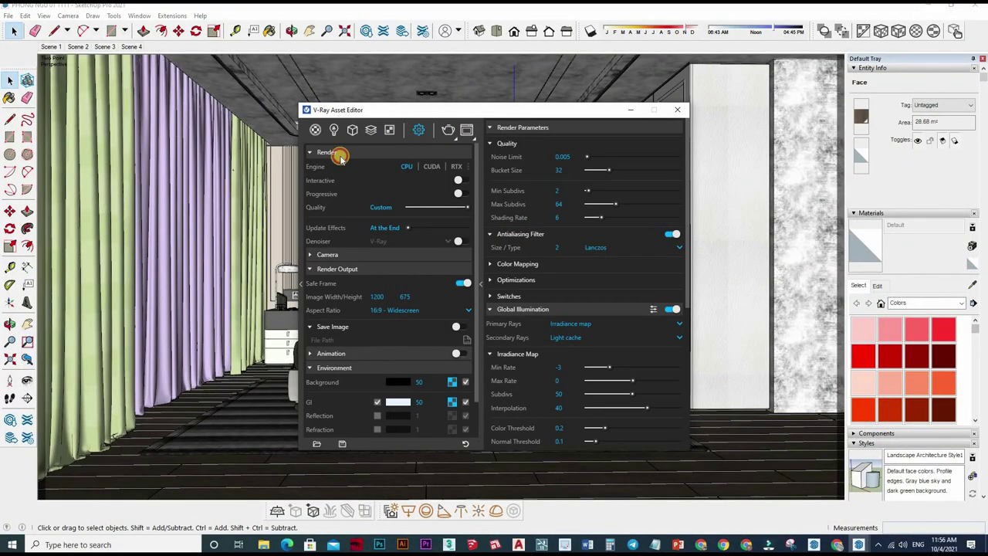
{"action": "left_click", "coordinate": [333, 130]}
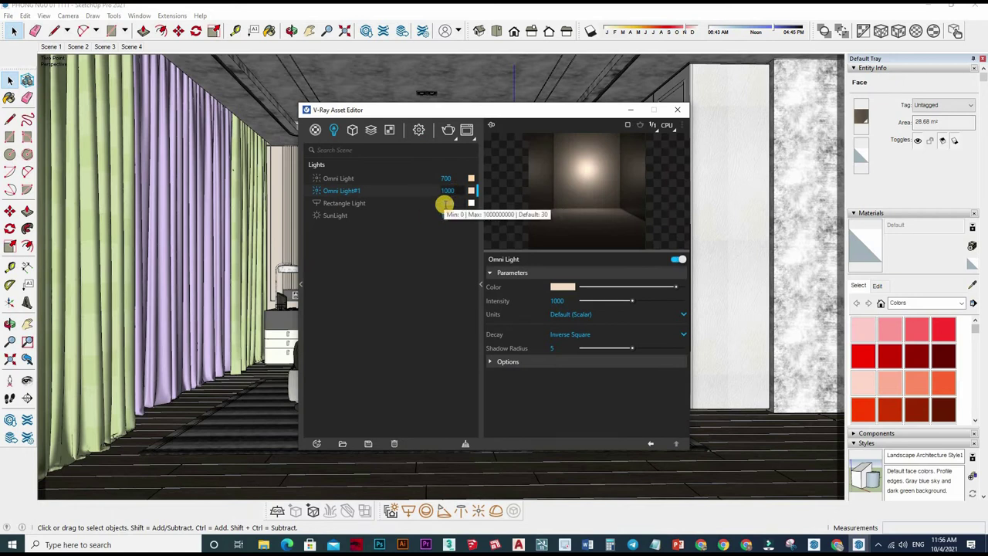
Step: Lower the Rectangle Light intensity from 2500 to 1500 and review its Options rollout
{"action": "left_click", "coordinate": [444, 203]}
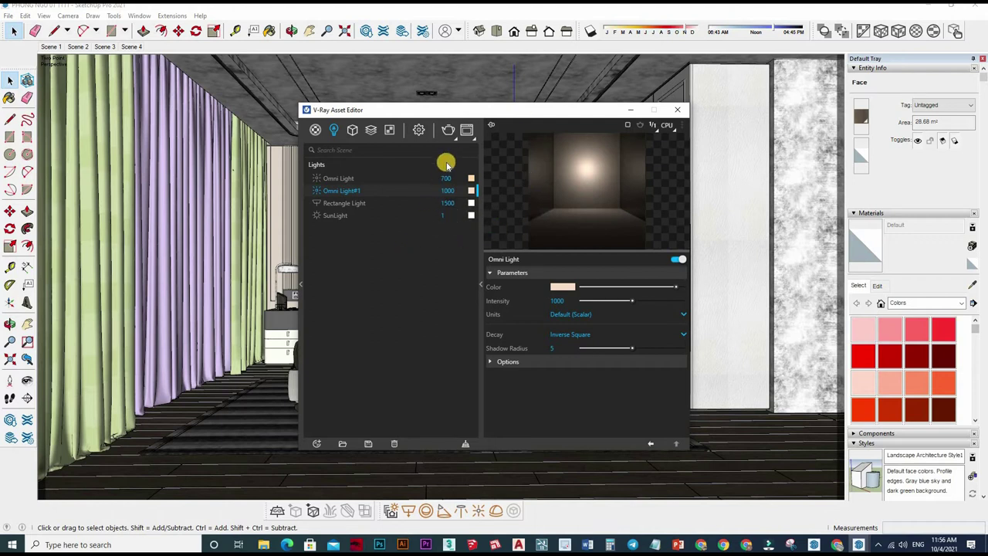
{"action": "left_click", "coordinate": [416, 205]}
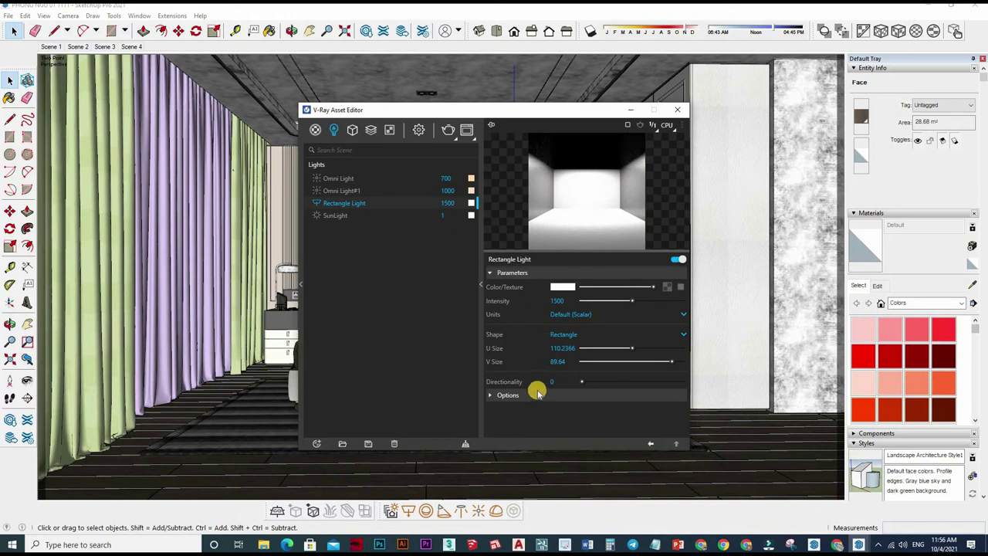
{"action": "left_click", "coordinate": [589, 407]}
{"action": "left_click", "coordinate": [595, 395]}
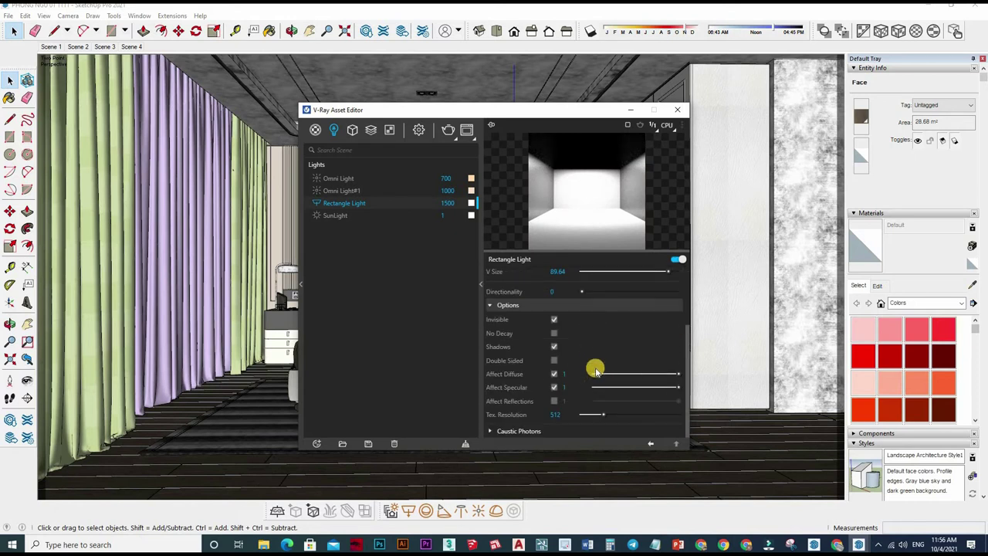
{"action": "scroll", "coordinate": [556, 324], "scroll_direction": "up", "scroll_amount": 3}
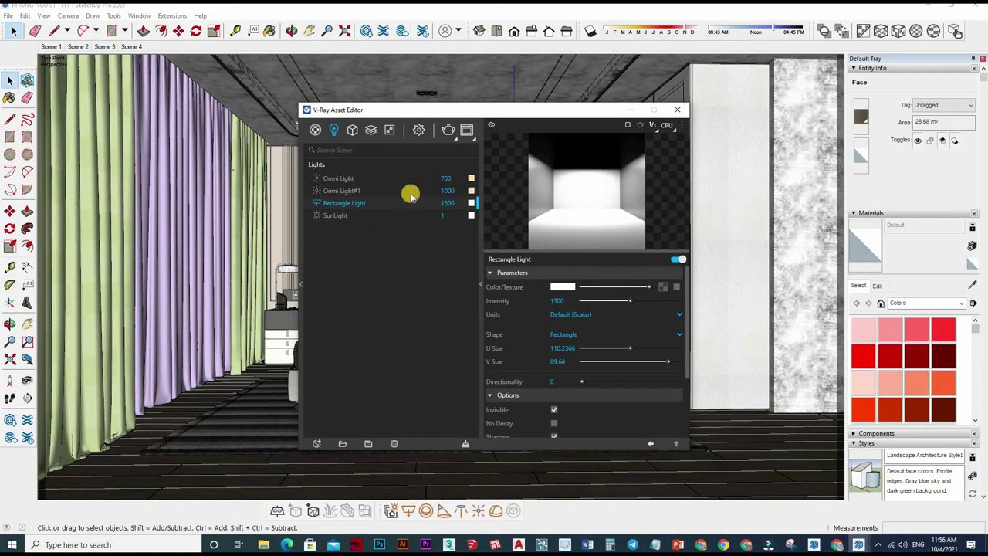
{"action": "left_click", "coordinate": [419, 130]}
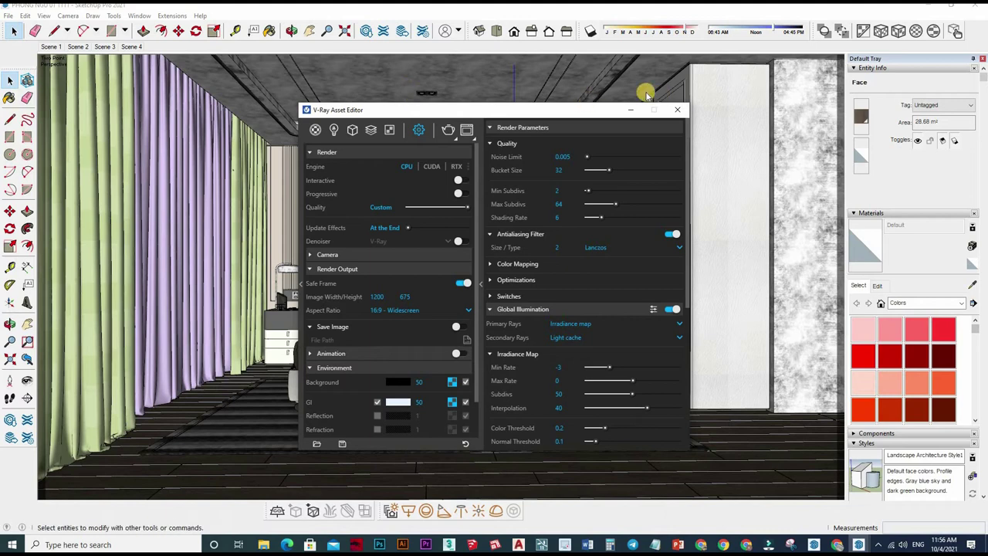
Step: Zoom into the last render to inspect it, then close the V-Ray Frame Buffer
{"action": "scroll", "coordinate": [458, 355], "scroll_direction": "down", "scroll_amount": 2}
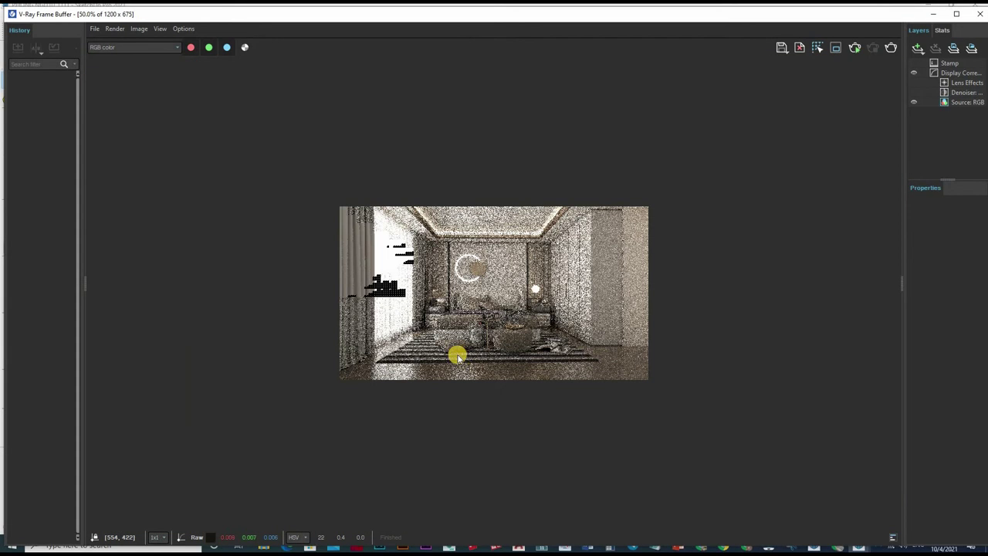
{"action": "scroll", "coordinate": [566, 410], "scroll_direction": "up", "scroll_amount": 1}
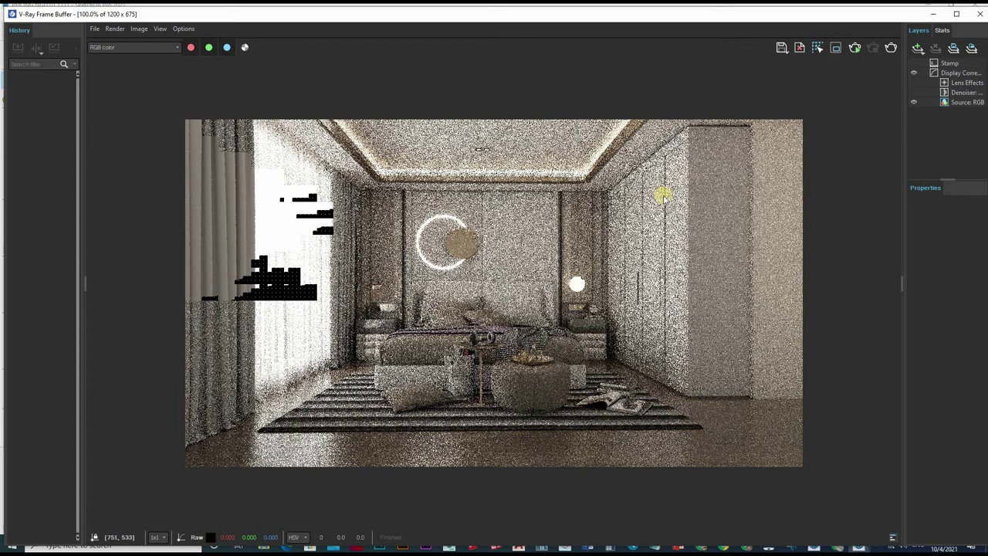
{"action": "left_click", "coordinate": [976, 21]}
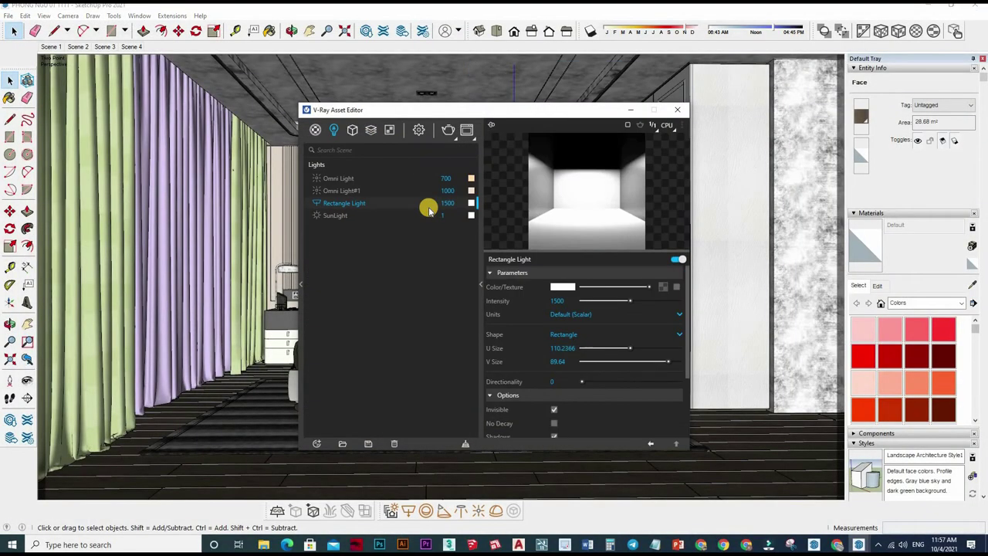
Step: Change the Rectangle Light intensity to 1000 and return to the render settings
{"action": "type", "text": "000"}
{"action": "key", "text": "Return"}
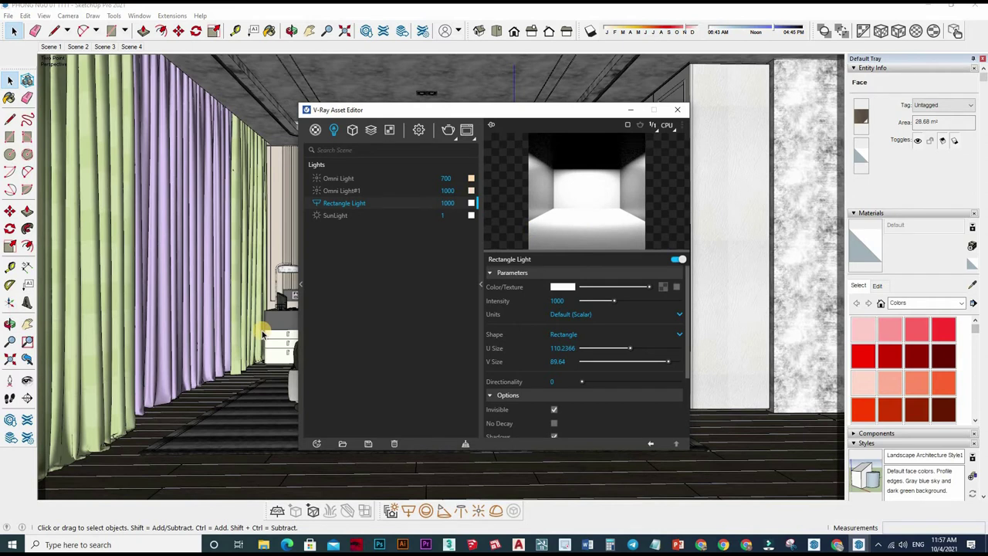
{"action": "left_click", "coordinate": [405, 202]}
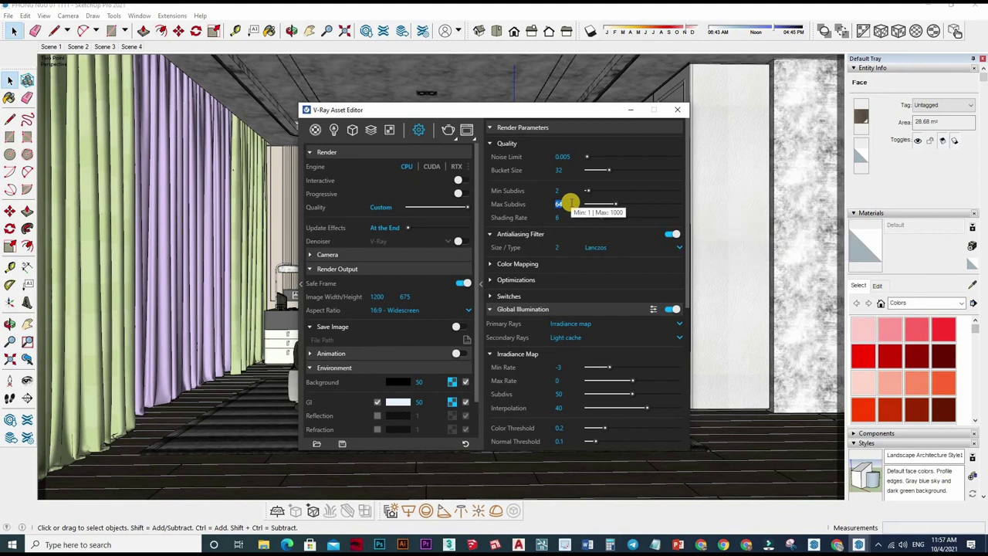
Step: Set Max Subdivs to 32 and Bucket Size to 1, then close the V-Ray settings window
{"action": "left_click", "coordinate": [568, 203]}
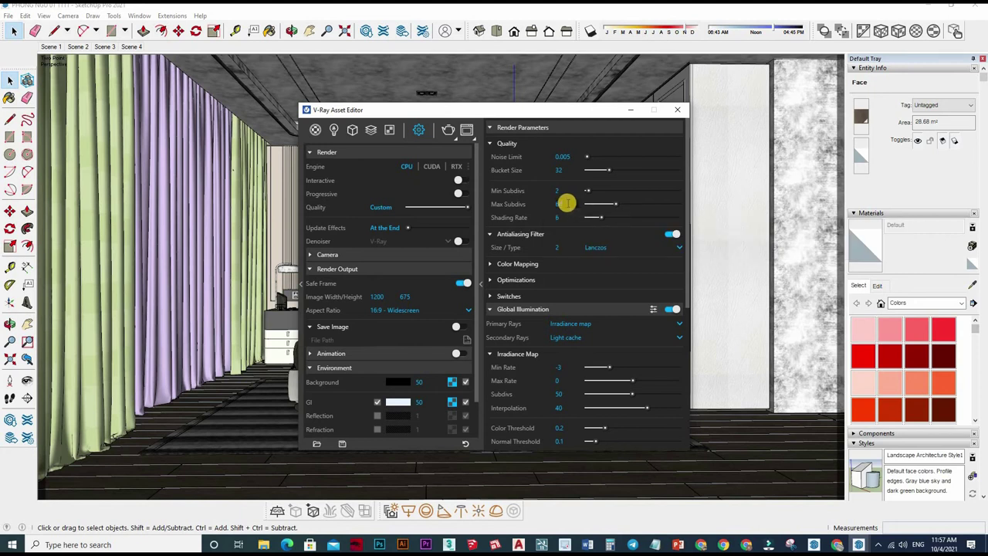
{"action": "left_click", "coordinate": [572, 203]}
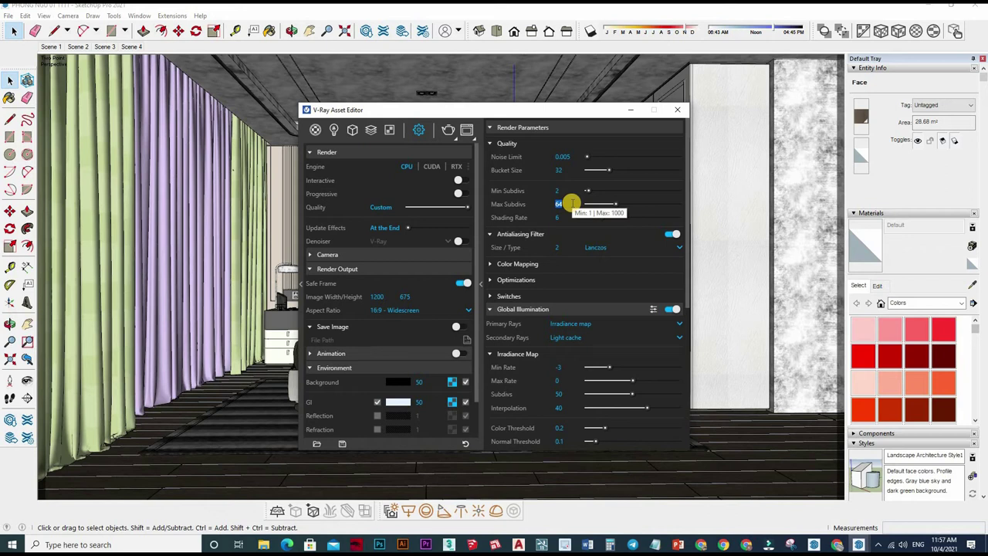
{"action": "type", "text": "32"}
{"action": "key", "text": "Return"}
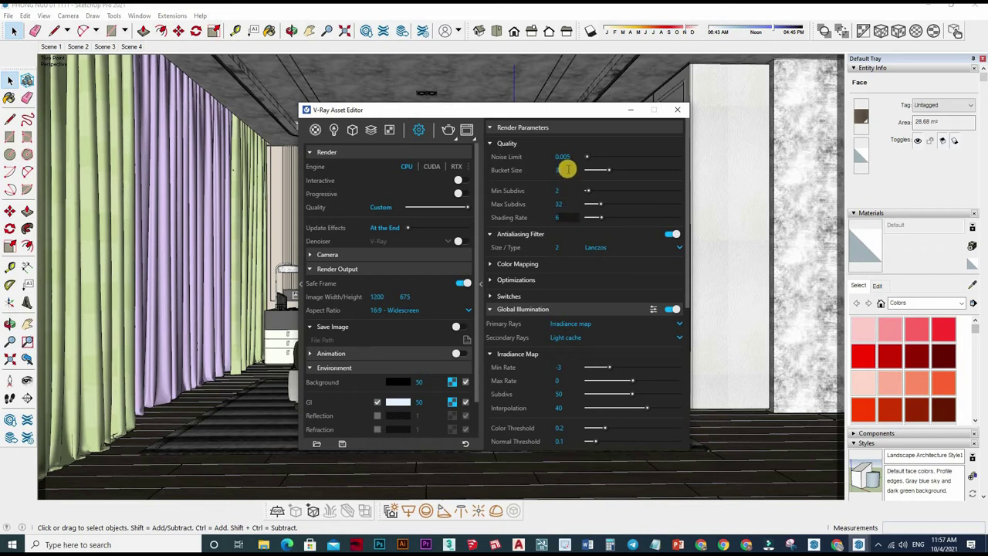
{"action": "type", "text": "16"}
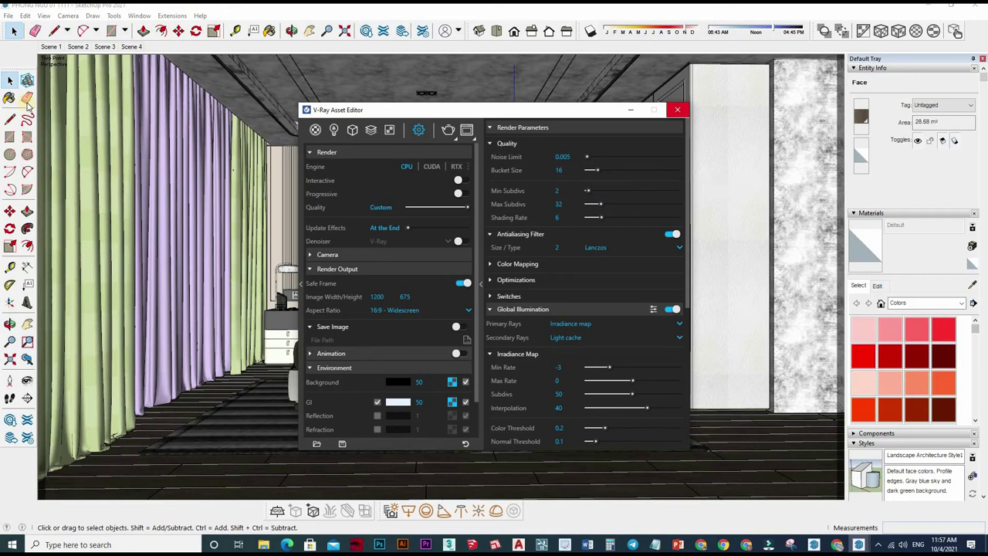
{"action": "left_click", "coordinate": [680, 112]}
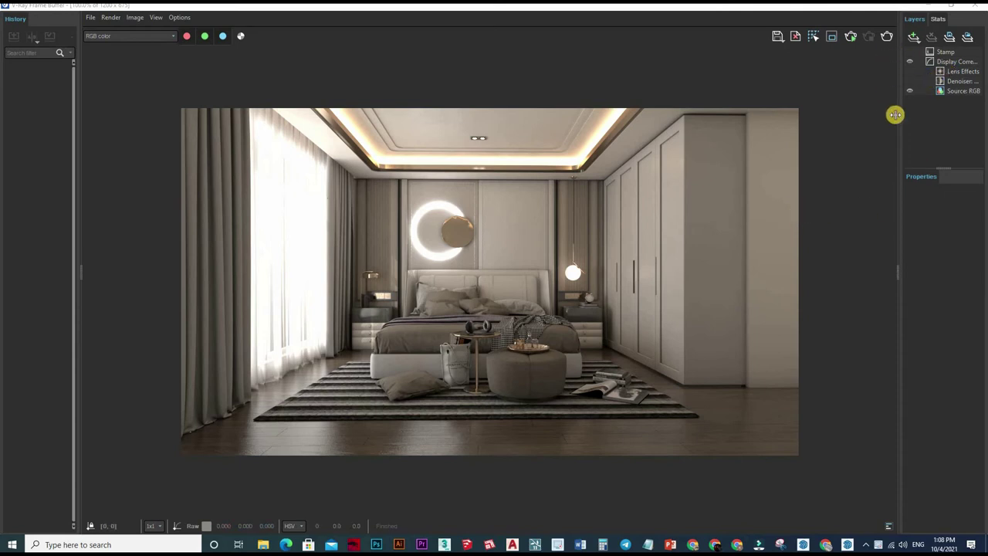
Step: Add an Exposure correction layer above the Denoiser layer
{"action": "left_click_drag", "start_coordinate": [899, 128], "coordinate": [823, 131]}
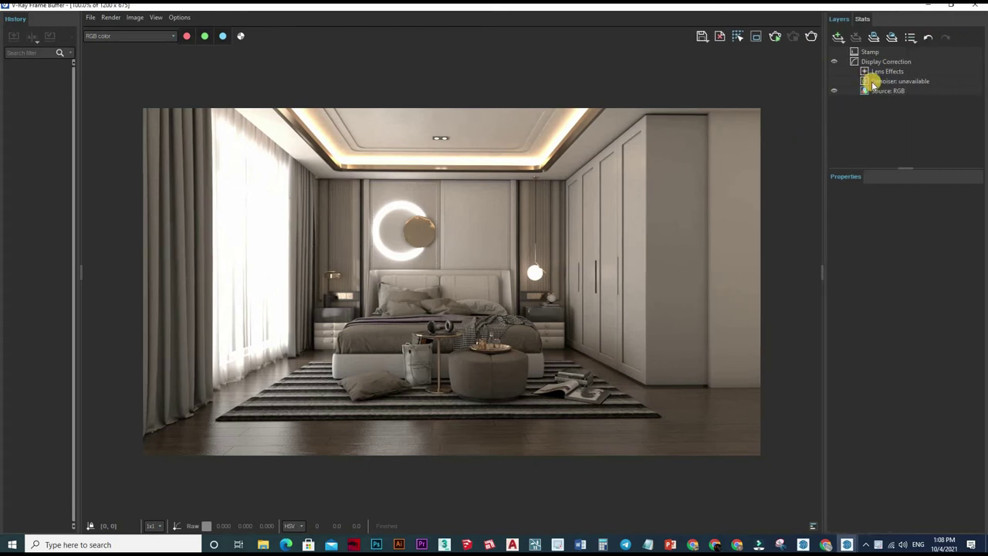
{"action": "left_click", "coordinate": [871, 81]}
{"action": "left_click", "coordinate": [837, 37]}
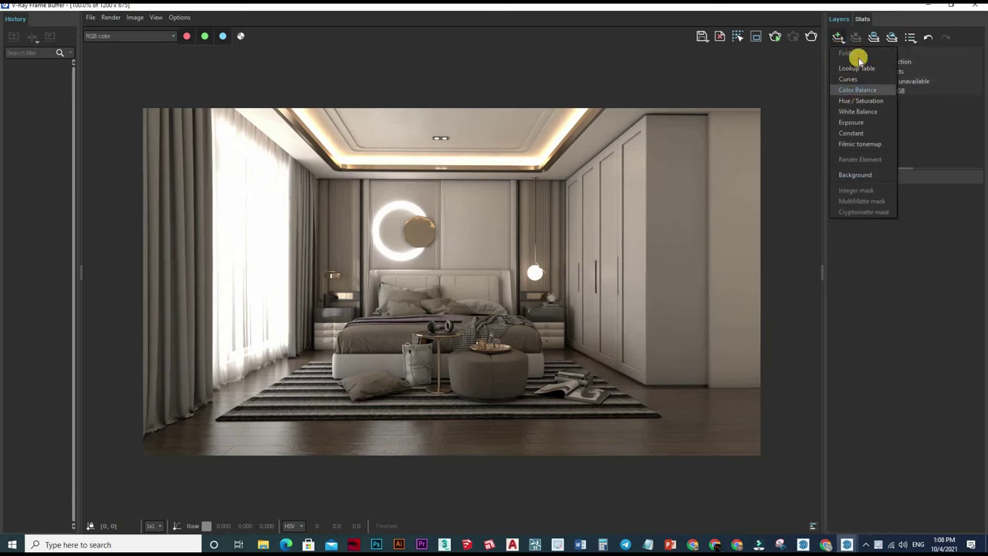
{"action": "left_click", "coordinate": [857, 123]}
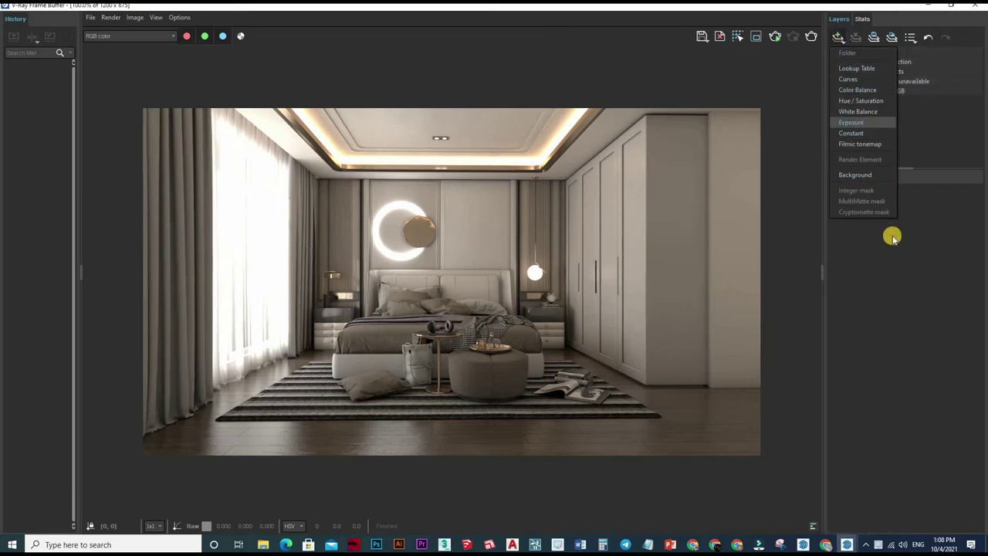
Step: Set the Exposure layer to Exposure 0.5, Highlight Burn 0.25 and Contrast 0.085
{"action": "mouse_move", "coordinate": [890, 234]}
{"action": "left_mouse_down"}
{"action": "mouse_move", "coordinate": [899, 260]}
{"action": "mouse_move", "coordinate": [856, 260]}
{"action": "mouse_move", "coordinate": [894, 233]}
{"action": "left_mouse_up"}
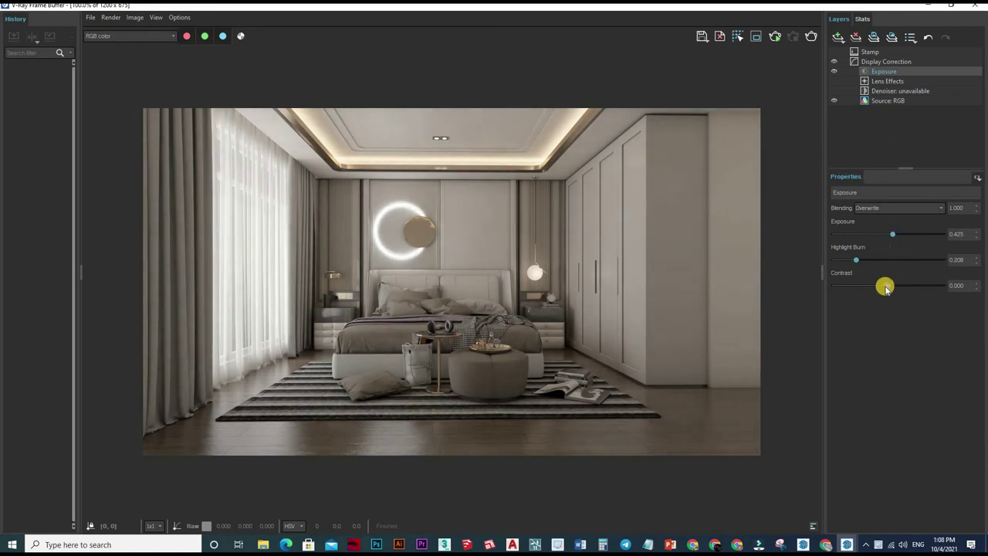
{"action": "left_click", "coordinate": [892, 286]}
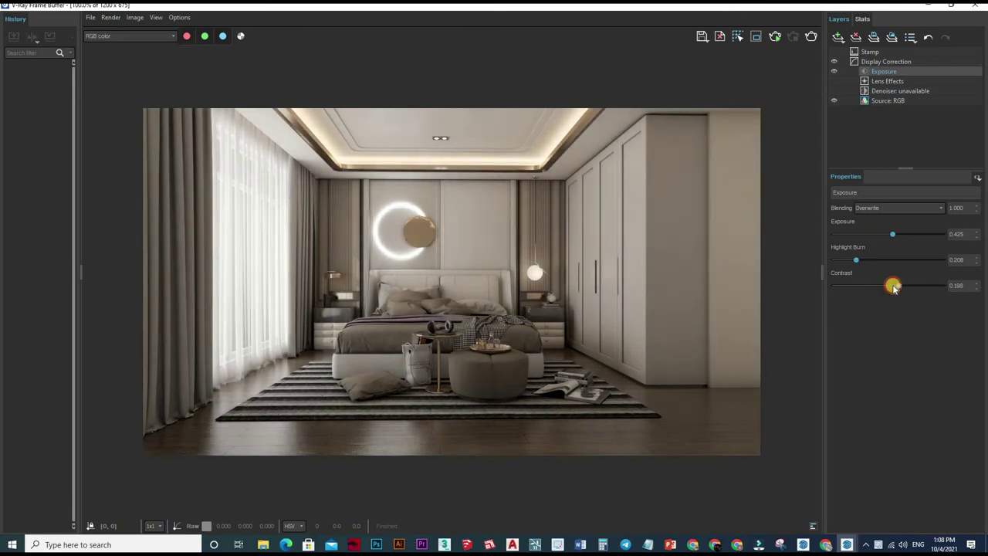
{"action": "left_click", "coordinate": [965, 233]}
{"action": "type", "text": "0.500"}
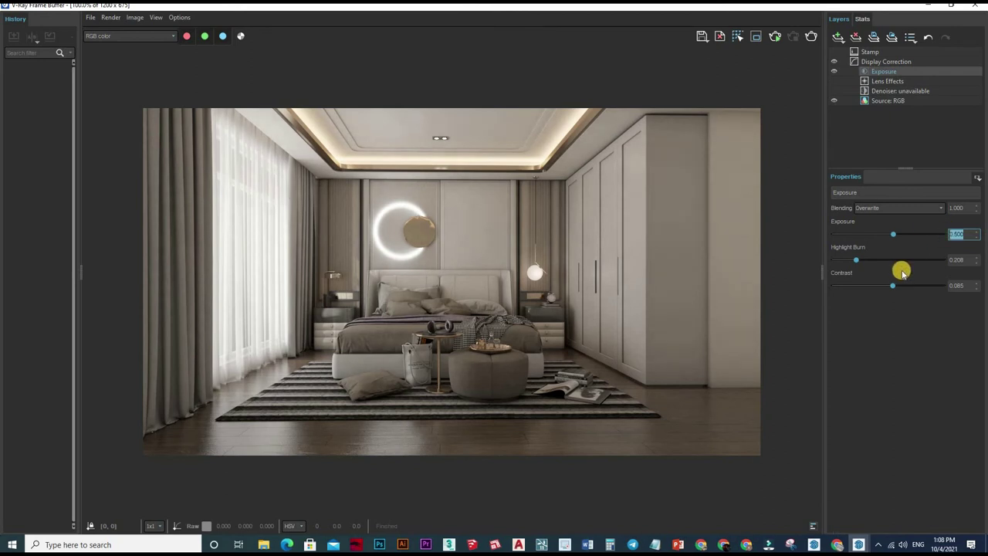
{"action": "double_click", "coordinate": [965, 258]}
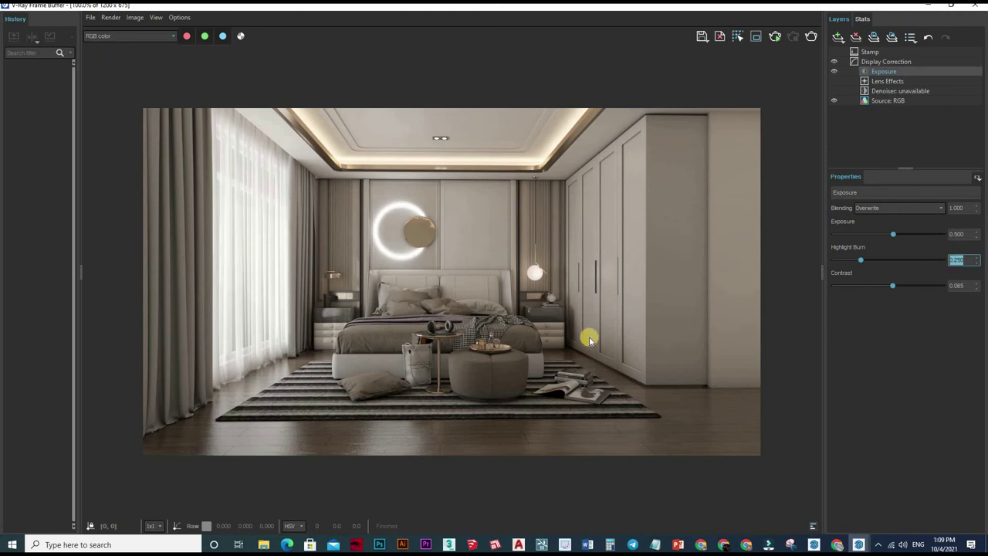
{"action": "scroll", "coordinate": [479, 324], "scroll_direction": "up", "scroll_amount": 2}
{"action": "scroll", "coordinate": [687, 254], "scroll_direction": "down", "scroll_amount": 2}
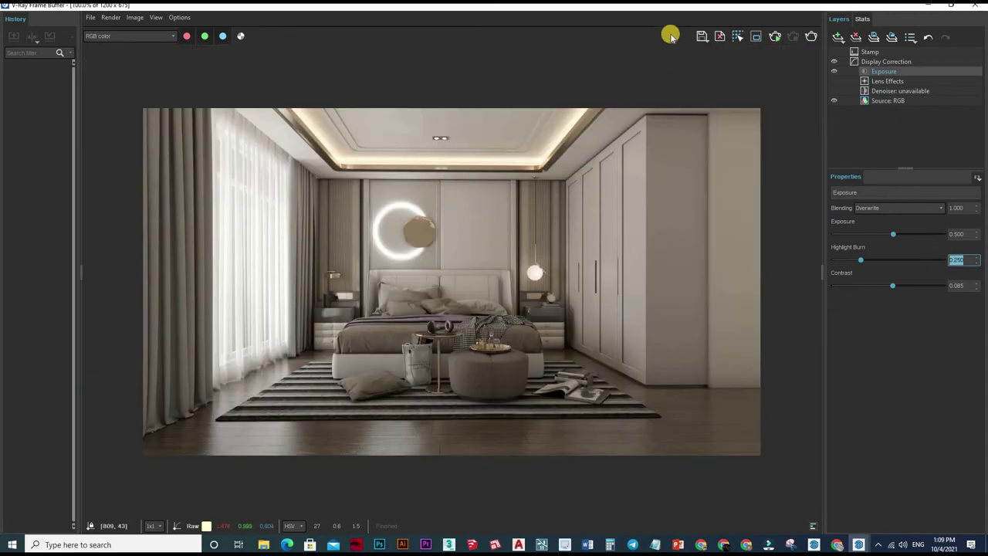
{"action": "left_click", "coordinate": [701, 36]}
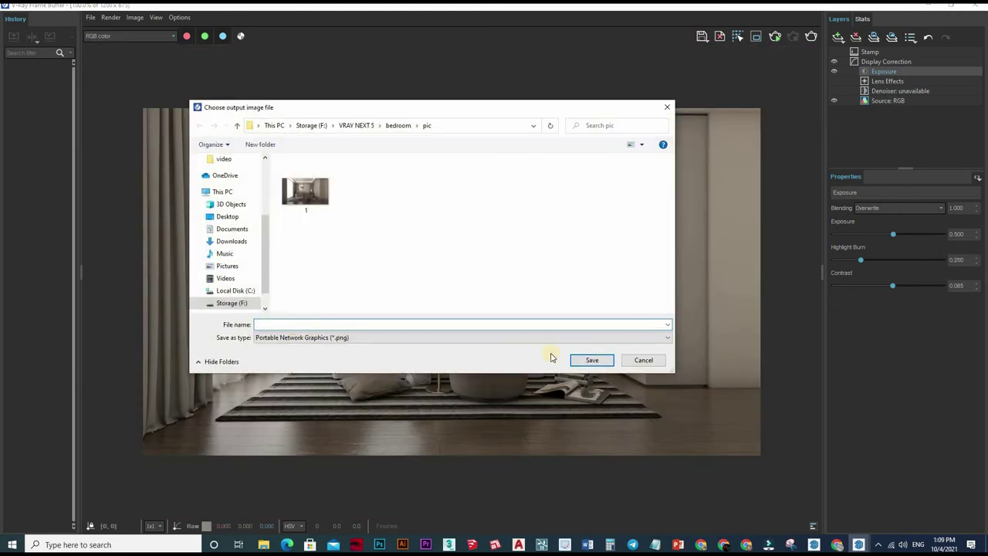
Step: Save the exposure-corrected render as a PNG in the bedroom pic folder
{"action": "left_click", "coordinate": [602, 361]}
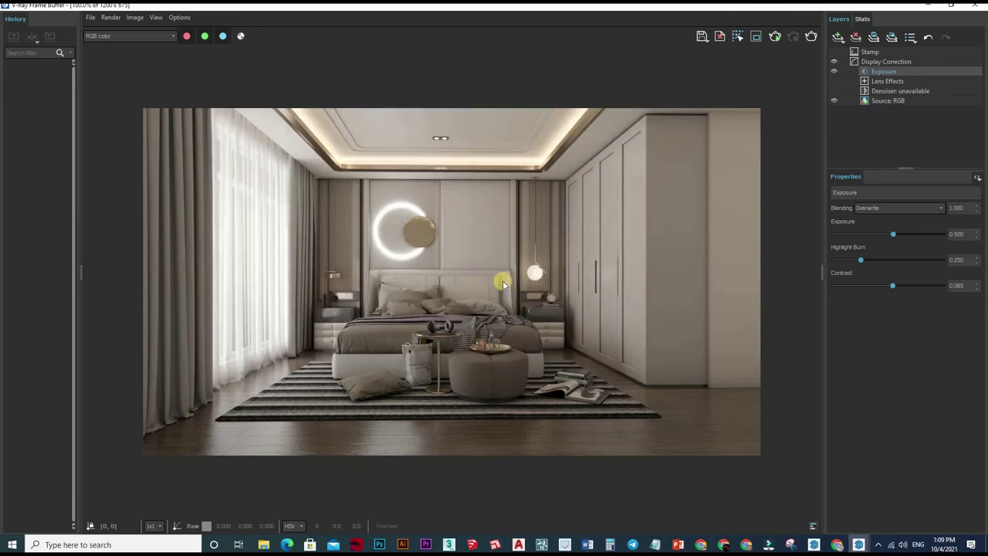
{"action": "scroll", "coordinate": [460, 282], "scroll_direction": "up", "scroll_amount": 2}
{"action": "scroll", "coordinate": [460, 282], "scroll_direction": "up", "scroll_amount": 1}
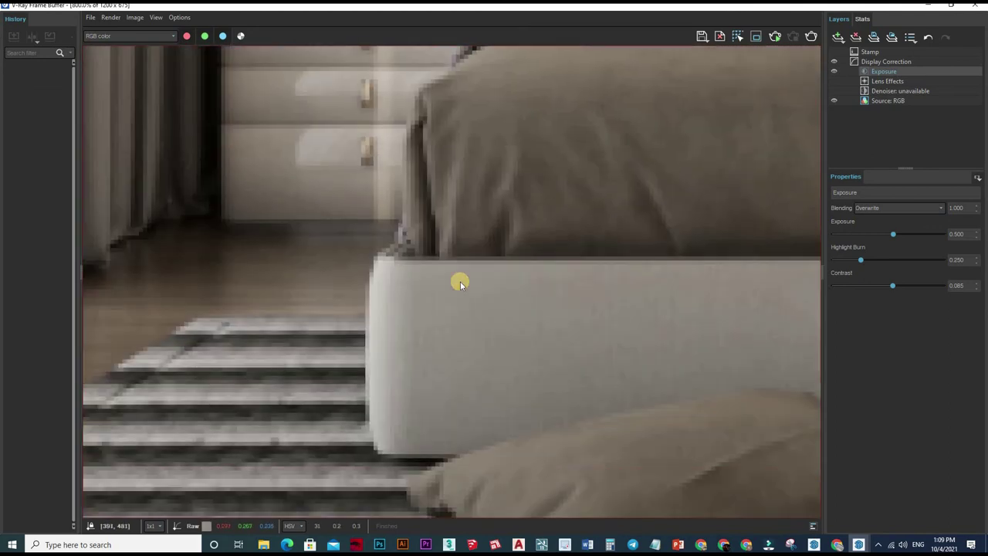
{"action": "scroll", "coordinate": [443, 139], "scroll_direction": "down", "scroll_amount": 1}
Step: Zoom and pan across the curtains, rug, ceiling cove, wall panels and lamp to inspect details
{"action": "mouse_move", "coordinate": [623, 332]}
{"action": "middle_mouse_down"}
{"action": "mouse_move", "coordinate": [530, 177]}
{"action": "mouse_move", "coordinate": [431, 293]}
{"action": "mouse_move", "coordinate": [326, 147]}
{"action": "mouse_move", "coordinate": [293, 397]}
{"action": "middle_mouse_up"}
{"action": "scroll", "coordinate": [487, 293], "scroll_direction": "up", "scroll_amount": 1}
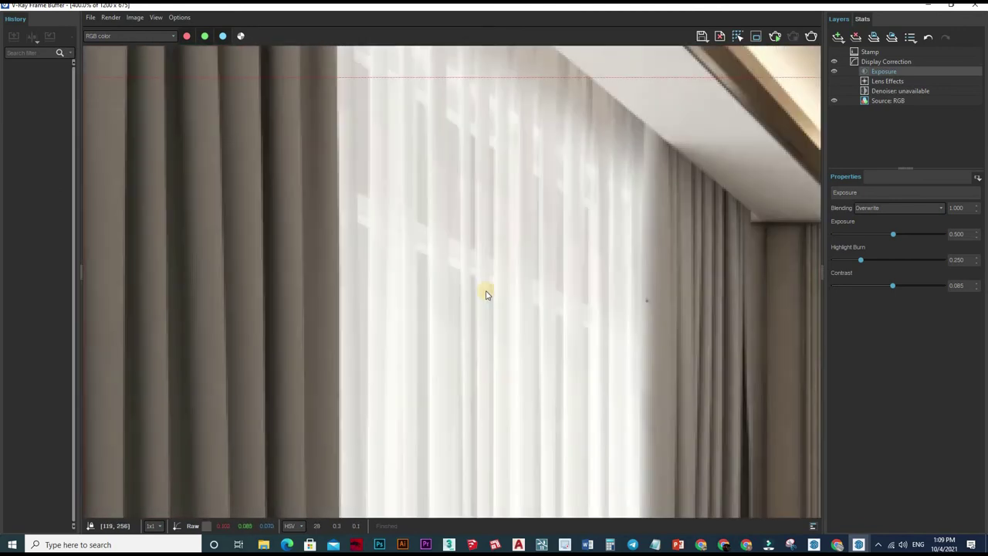
{"action": "mouse_move", "coordinate": [486, 293]}
{"action": "middle_mouse_down"}
{"action": "mouse_move", "coordinate": [468, 260]}
{"action": "mouse_move", "coordinate": [520, 214]}
{"action": "mouse_move", "coordinate": [481, 273]}
{"action": "mouse_move", "coordinate": [507, 173]}
{"action": "mouse_move", "coordinate": [719, 168]}
{"action": "mouse_move", "coordinate": [532, 409]}
{"action": "mouse_move", "coordinate": [530, 368]}
{"action": "mouse_move", "coordinate": [529, 408]}
{"action": "mouse_move", "coordinate": [514, 296]}
{"action": "mouse_move", "coordinate": [561, 257]}
{"action": "mouse_move", "coordinate": [530, 305]}
{"action": "mouse_move", "coordinate": [618, 250]}
{"action": "middle_mouse_up"}
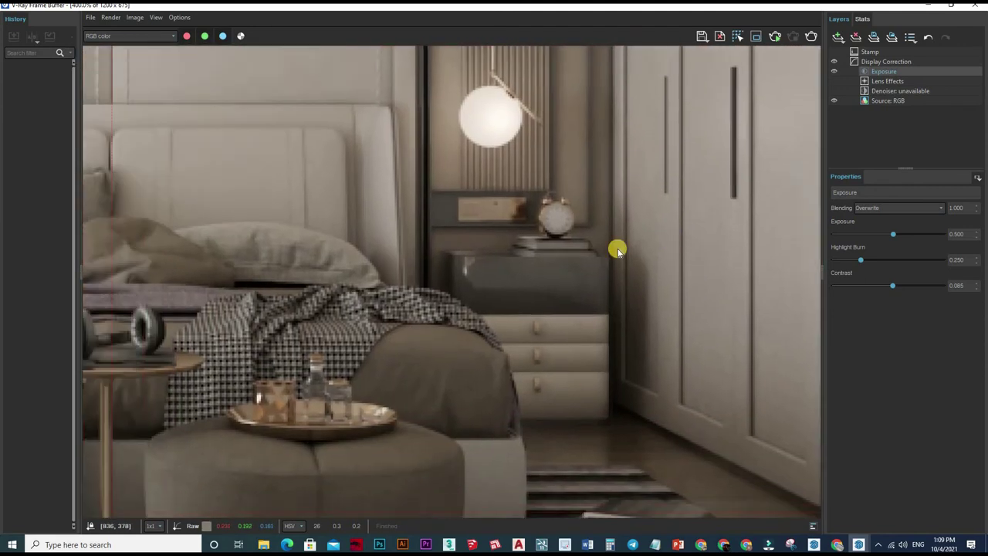
{"action": "scroll", "coordinate": [503, 358], "scroll_direction": "down", "scroll_amount": 2}
{"action": "scroll", "coordinate": [502, 357], "scroll_direction": "down", "scroll_amount": 3}
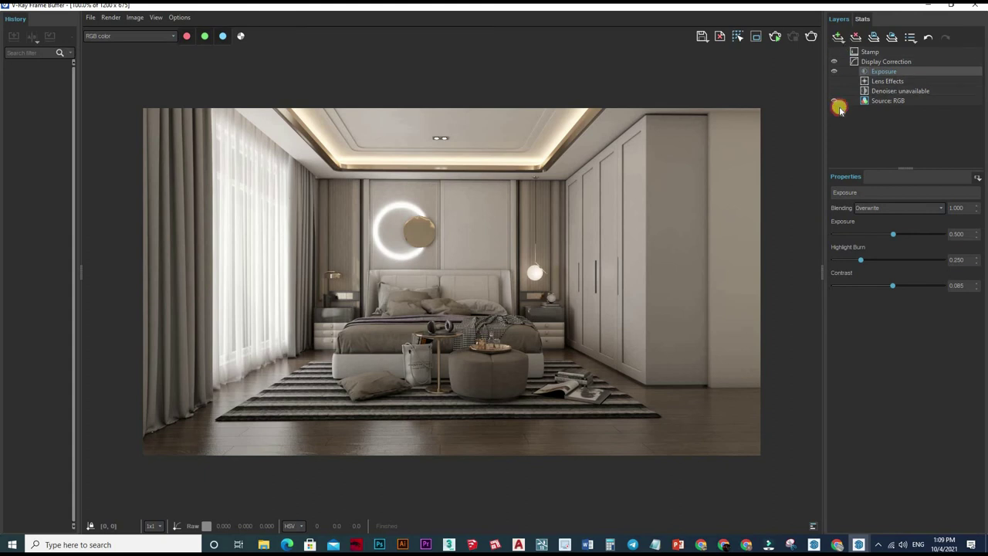
Step: Add a Curves correction layer above the Exposure layer
{"action": "left_click", "coordinate": [838, 36]}
{"action": "key", "text": "Up"}
{"action": "key", "text": "Up"}
{"action": "key", "text": "Up"}
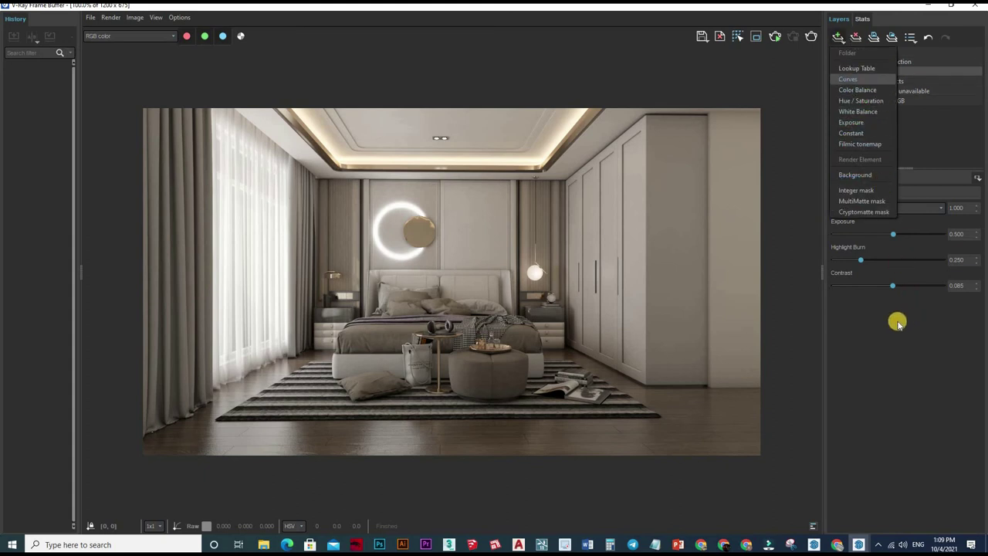
{"action": "key", "text": "Return"}
Step: Bend the Master curve into a gentle S, lower point at 0.267, 0.231, and compare the result
{"action": "left_click_drag", "start_coordinate": [903, 313], "coordinate": [897, 313]}
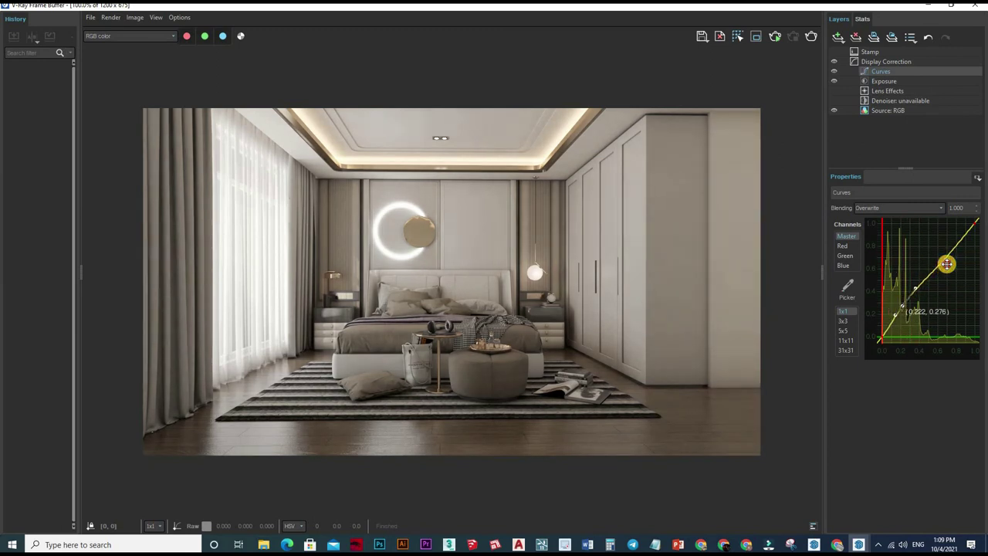
{"action": "left_click_drag", "start_coordinate": [959, 244], "coordinate": [955, 242]}
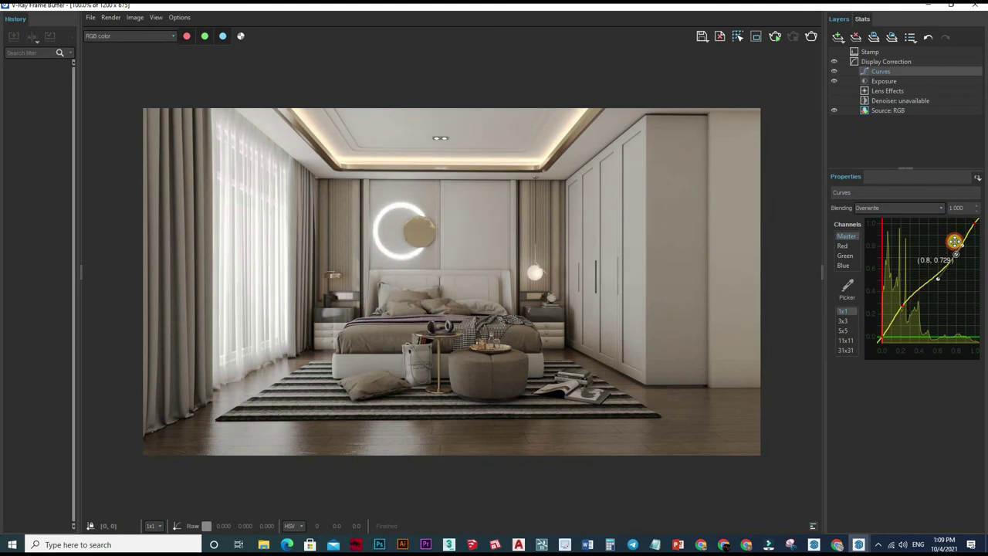
{"action": "left_click", "coordinate": [918, 305]}
{"action": "left_click_drag", "start_coordinate": [907, 309], "coordinate": [908, 311]}
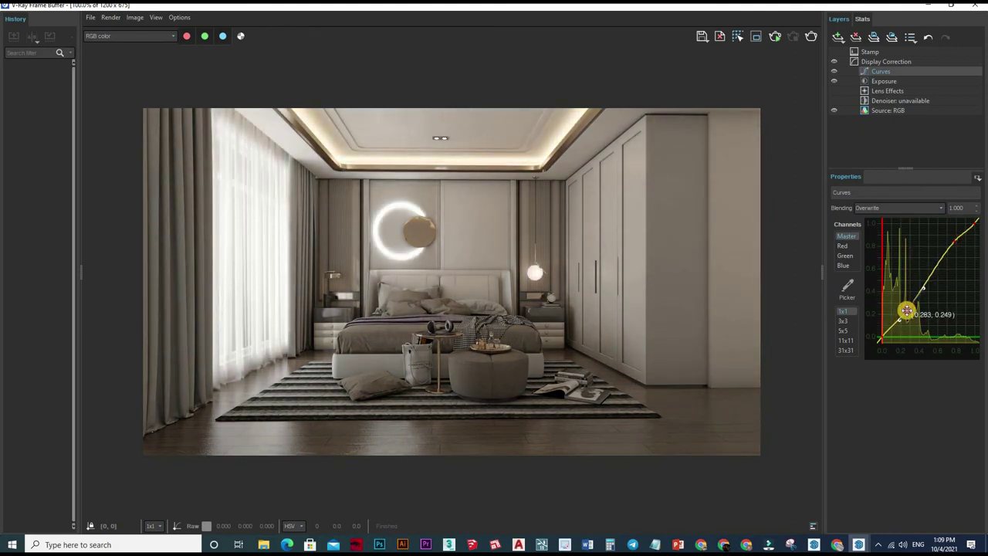
{"action": "left_click_drag", "start_coordinate": [907, 310], "coordinate": [906, 311]}
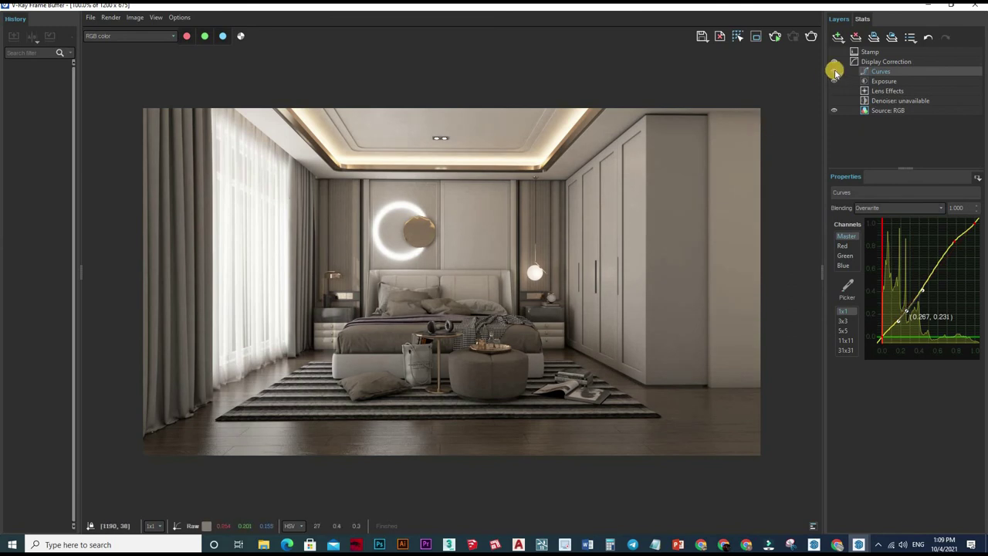
{"action": "left_click", "coordinate": [463, 309], "text": "ctrl"}
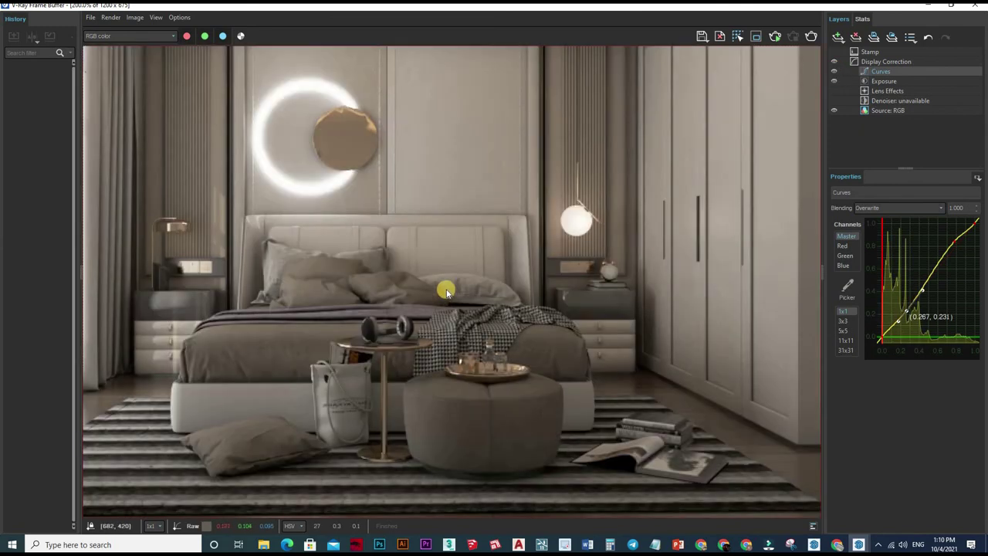
Step: Save the curves-corrected render as PNG and keep the RGB color channel selected
{"action": "scroll", "coordinate": [709, 42], "scroll_direction": "down", "scroll_amount": 1}
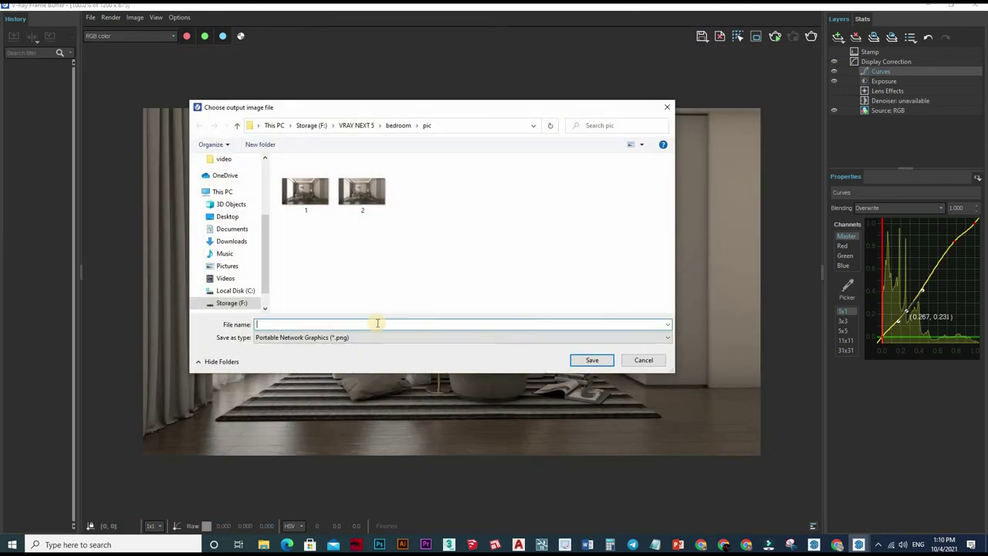
{"action": "key", "text": "Escape"}
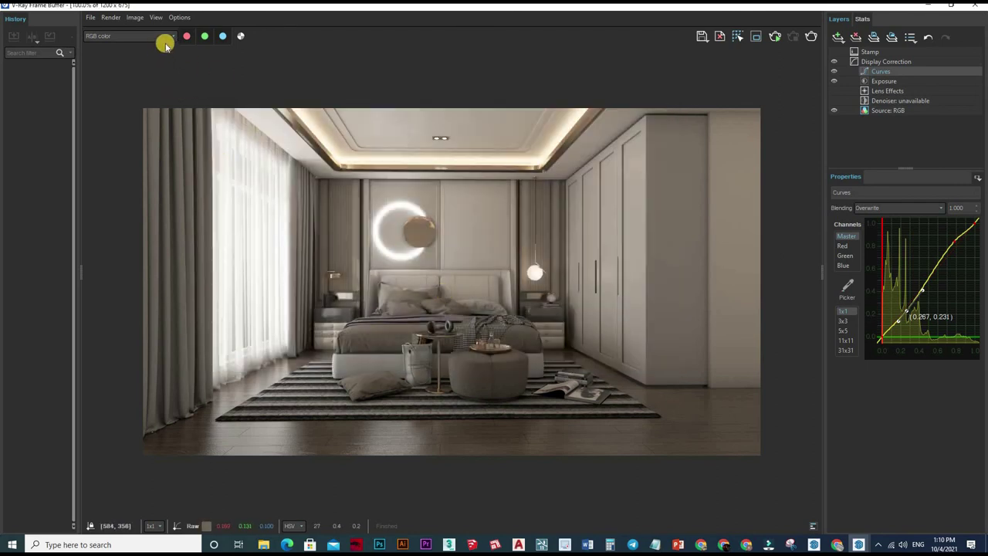
{"action": "left_click", "coordinate": [163, 37]}
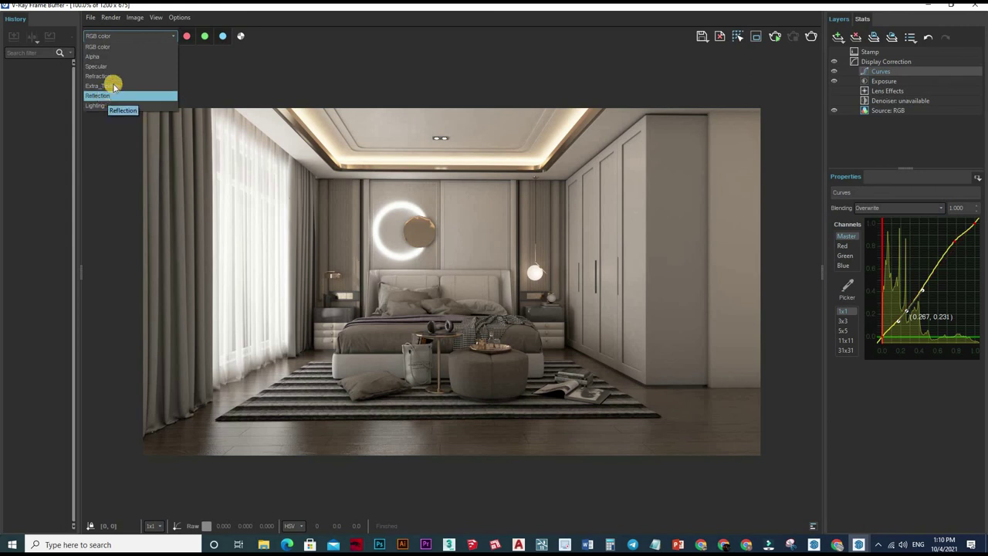
{"action": "left_click", "coordinate": [702, 190]}
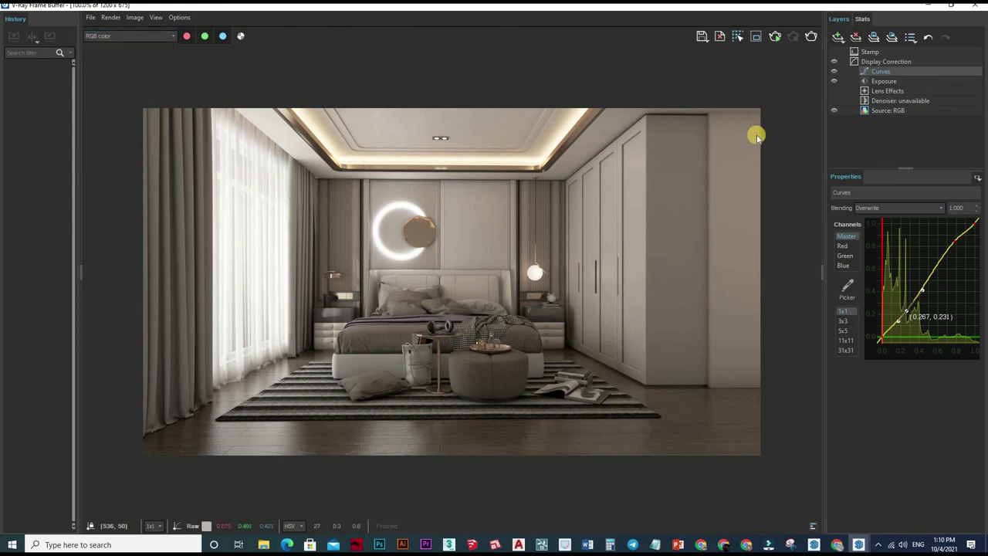